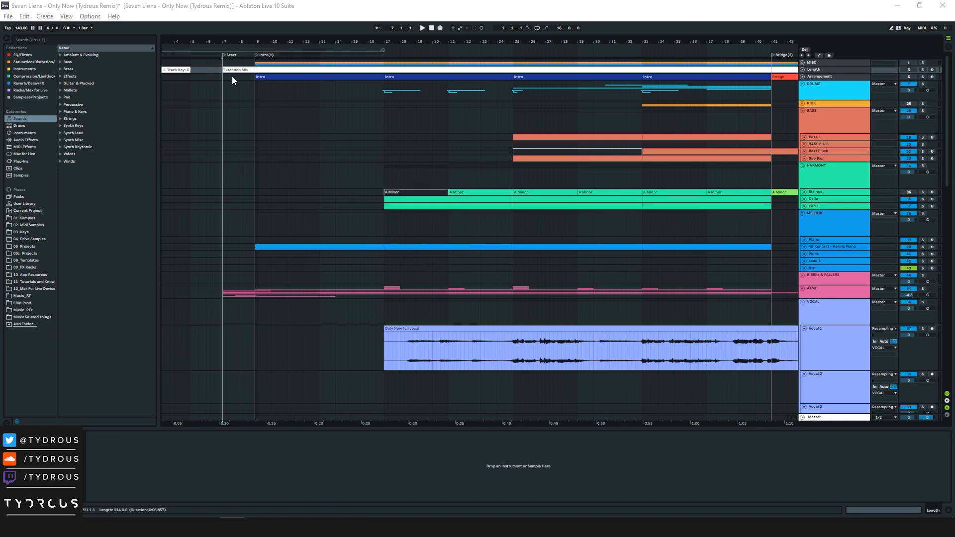
Highlight the intro section in the arrangement and select the Only Now full vocal clip on the Vocal 1 track
drag(224, 77, 770, 79)
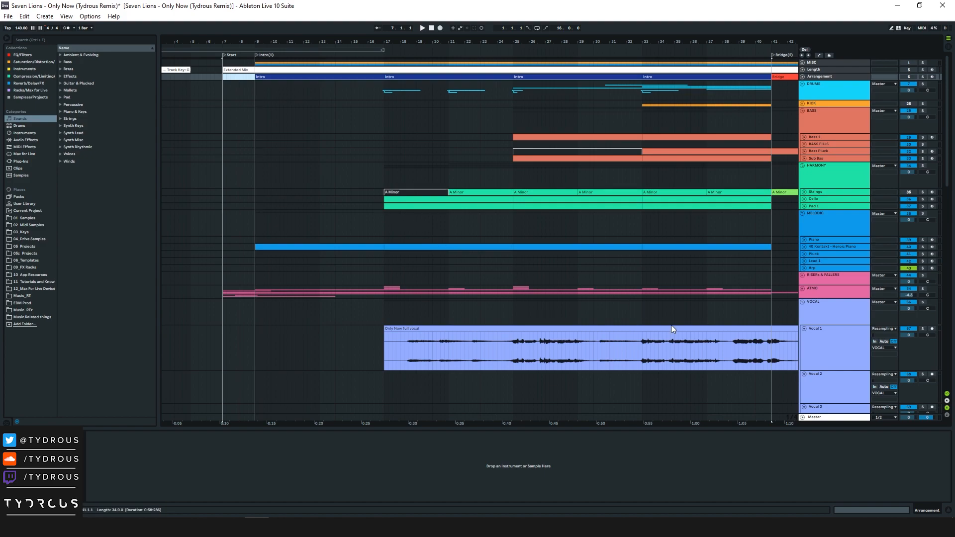
click(449, 328)
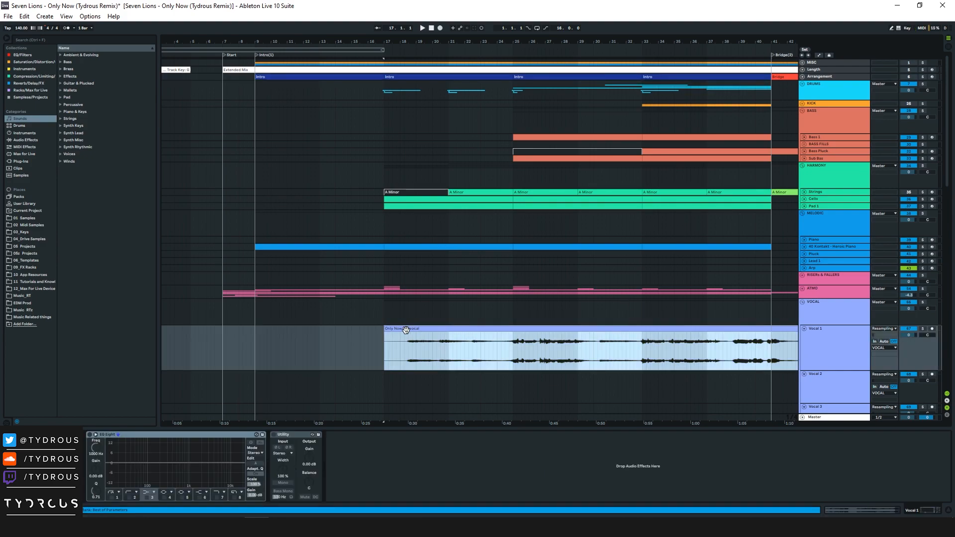
click(553, 357)
click(448, 328)
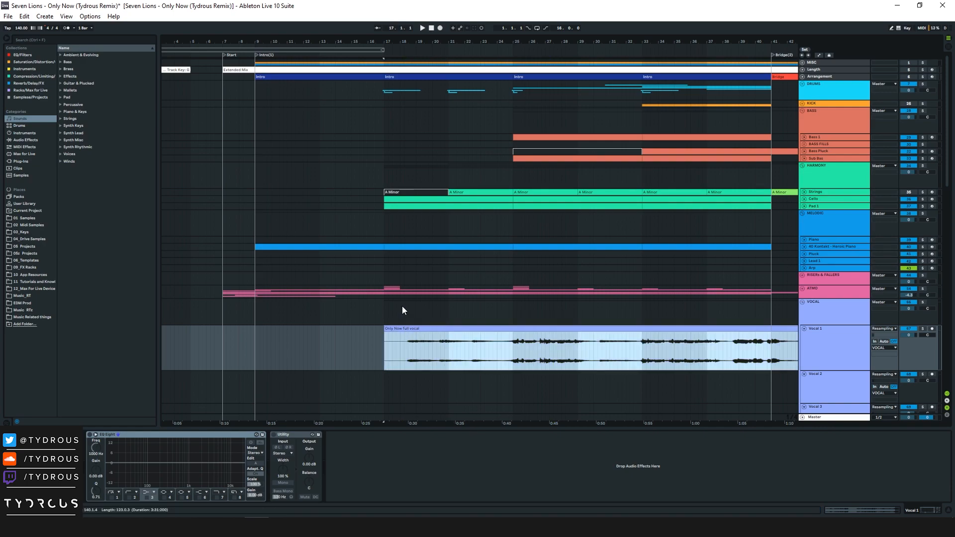
click(407, 347)
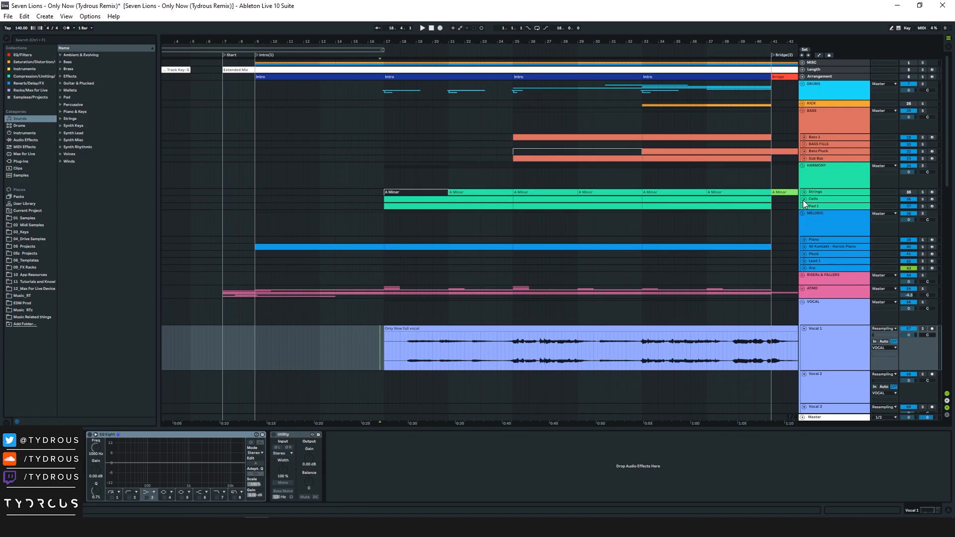
Unfold the Heroic Piano track and the ATMO group, and play the arrangement from the Start marker
click(805, 247)
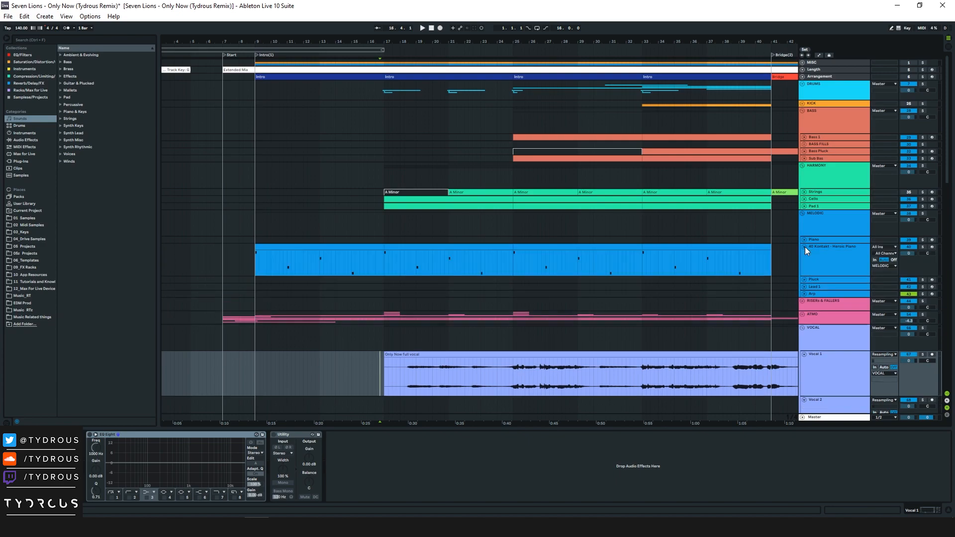
click(306, 243)
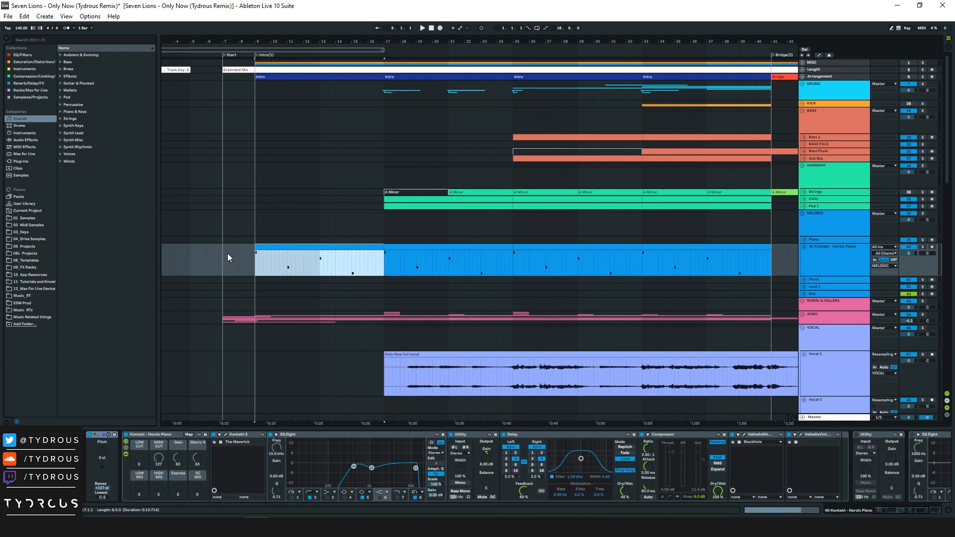
click(803, 314)
scroll(552, 288, down, 1)
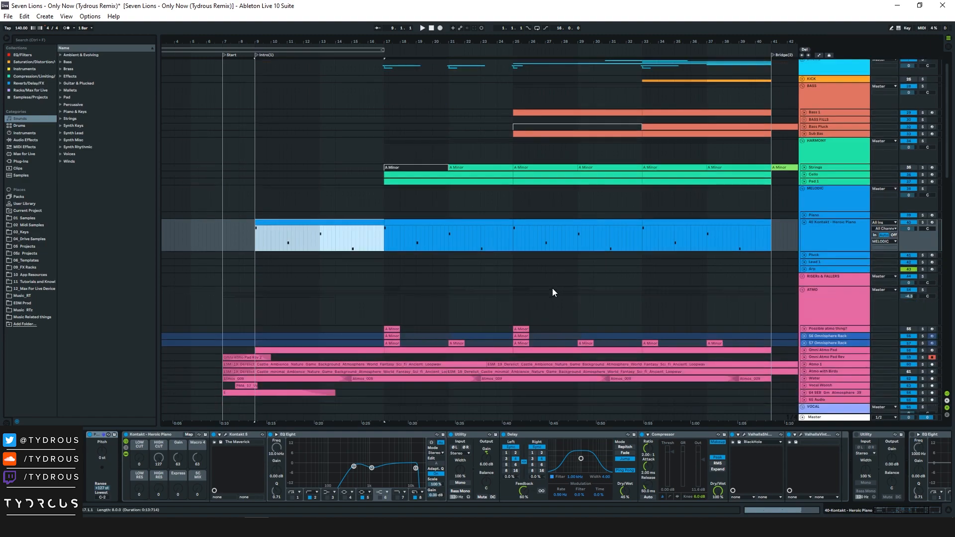
click(218, 231)
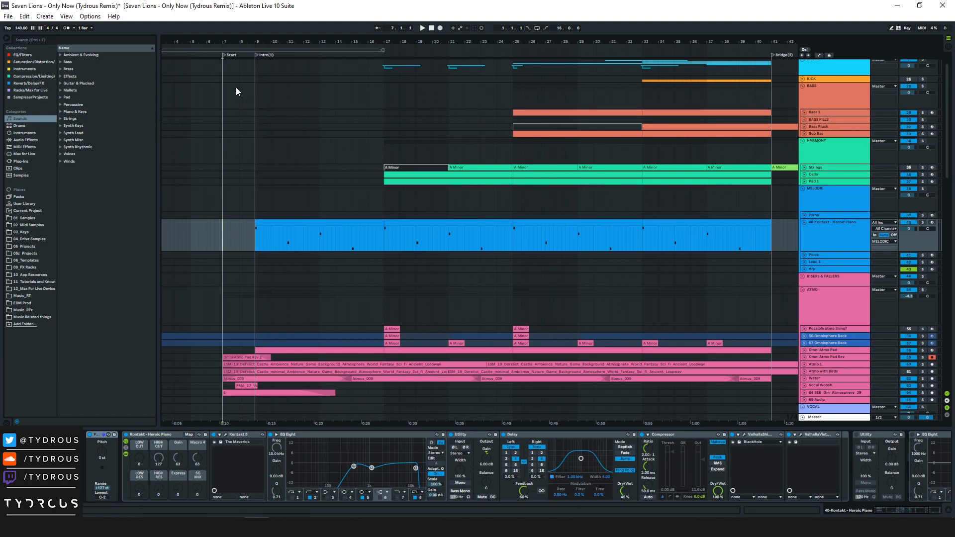
key(space)
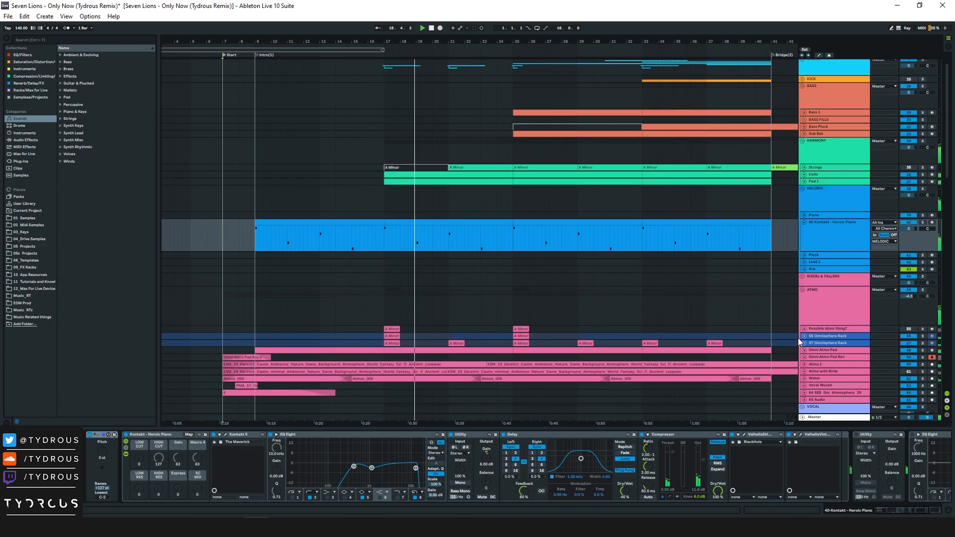
During playback, unfold the Cello and Pad 1 tracks in the HARMONY group and briefly show the Strings track's contents
scroll(751, 263, down, 3)
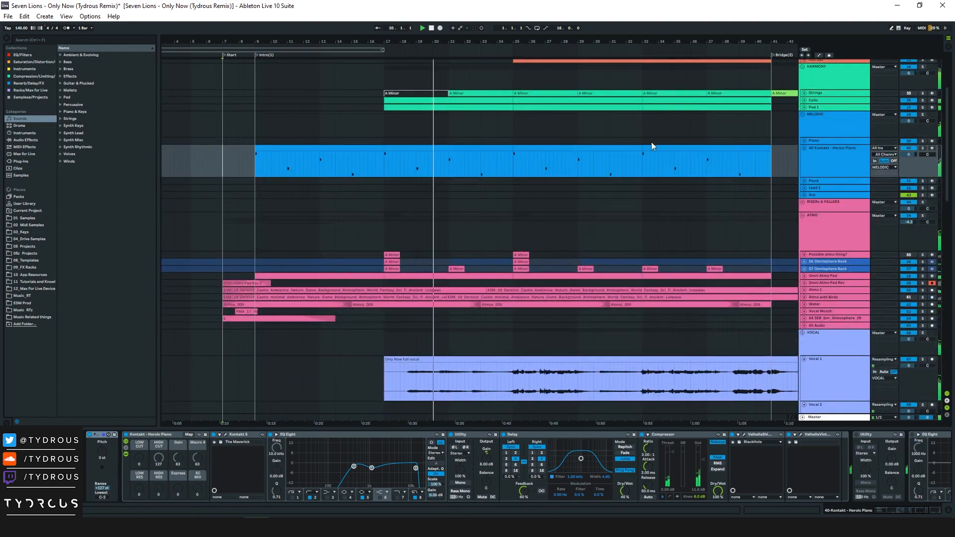
drag(599, 39, 512, 40)
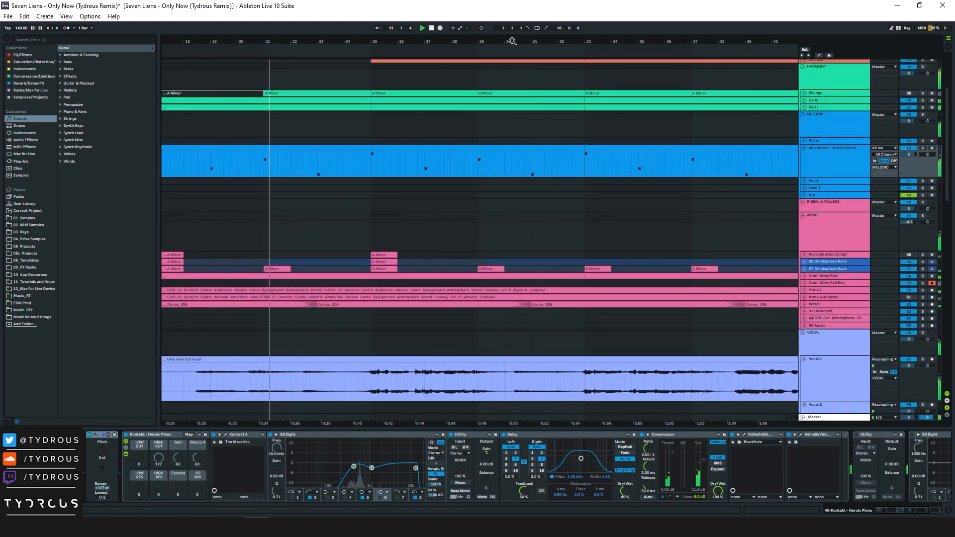
click(803, 101)
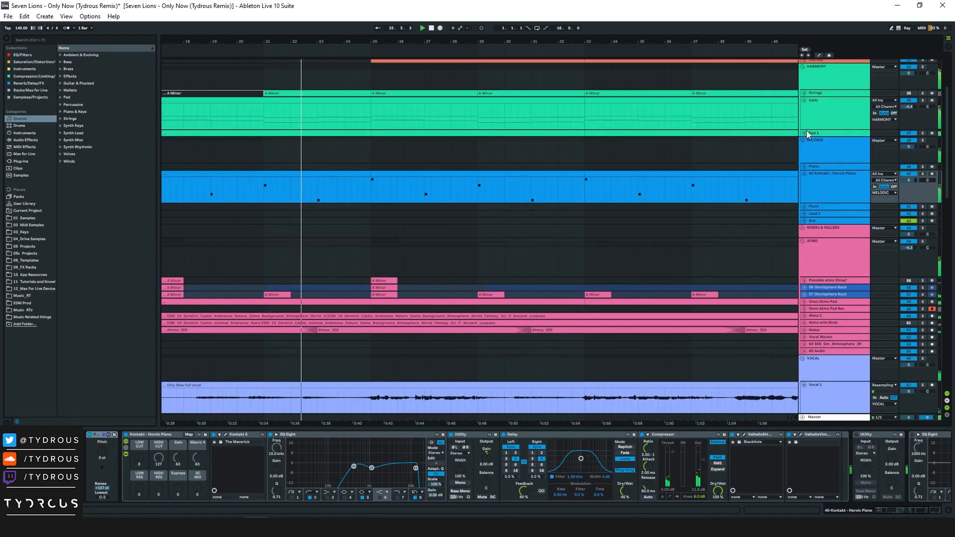
click(804, 133)
click(804, 93)
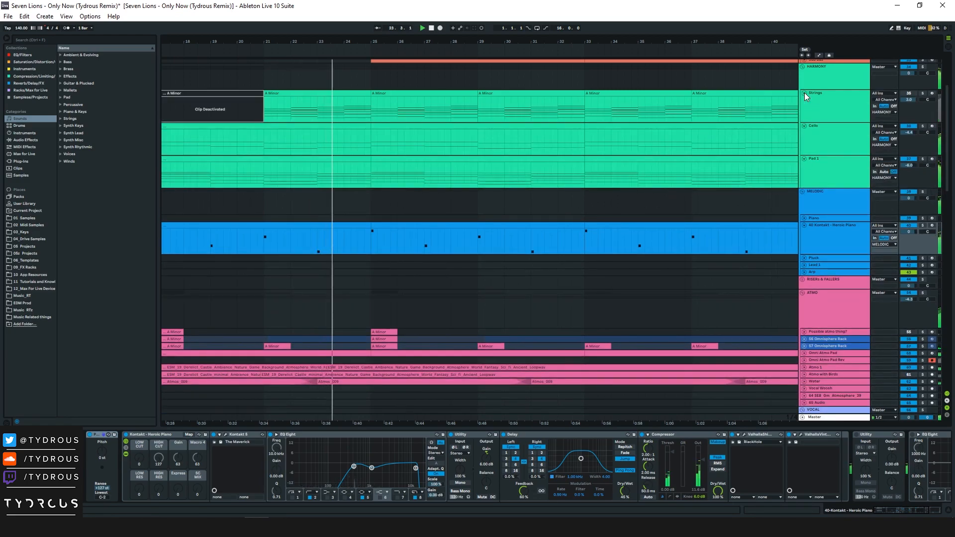
scroll(802, 105, down, 3)
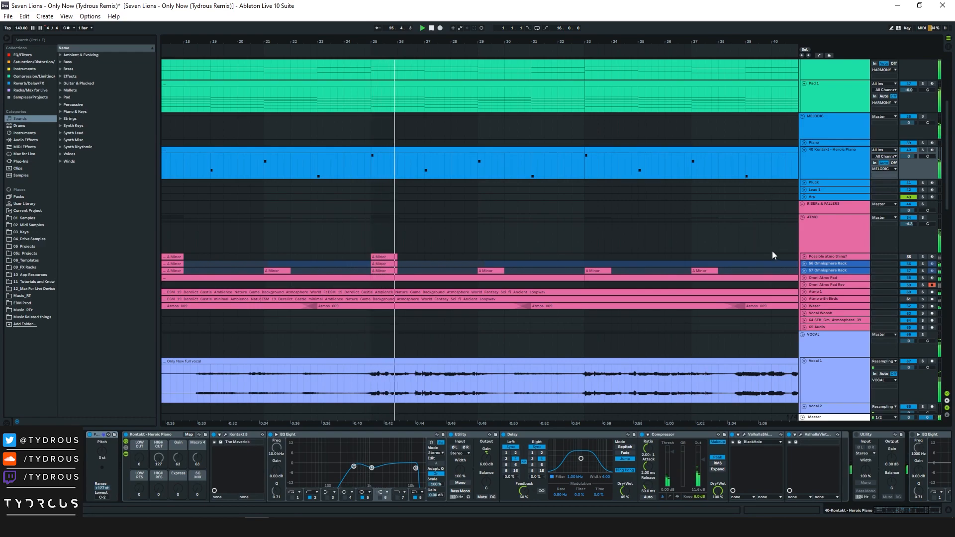
scroll(777, 252, up, 4)
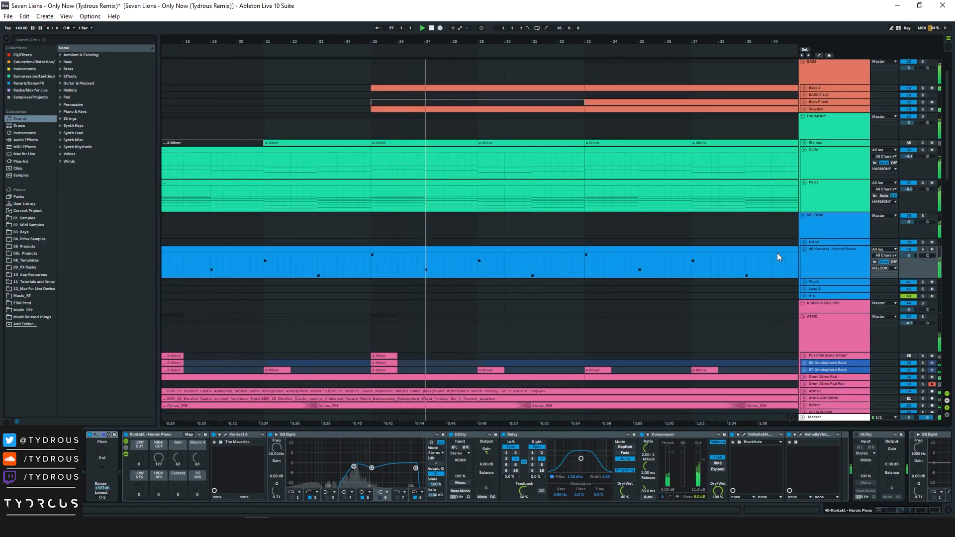
Unfold all tracks in the BASS group and collapse the BASS FILLS subgroup
alt+click(804, 89)
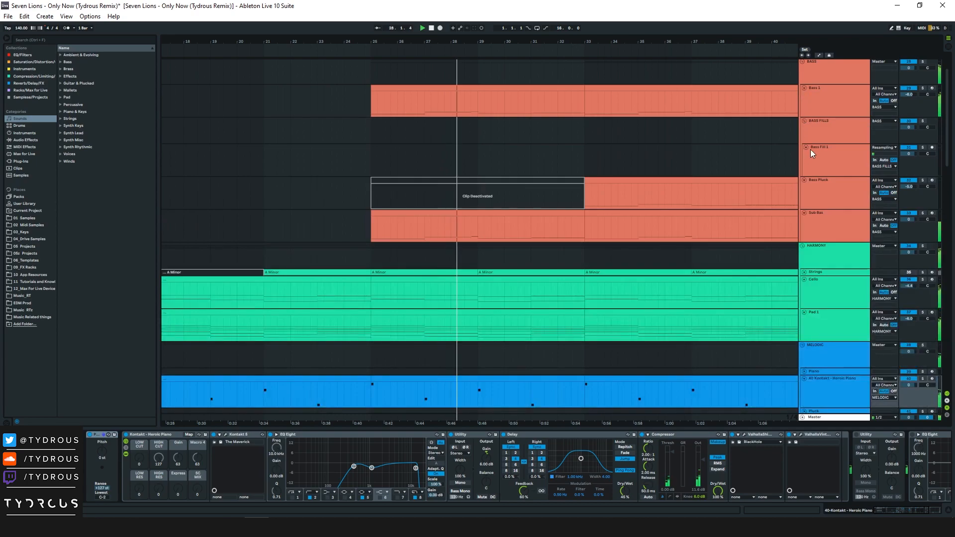
click(805, 121)
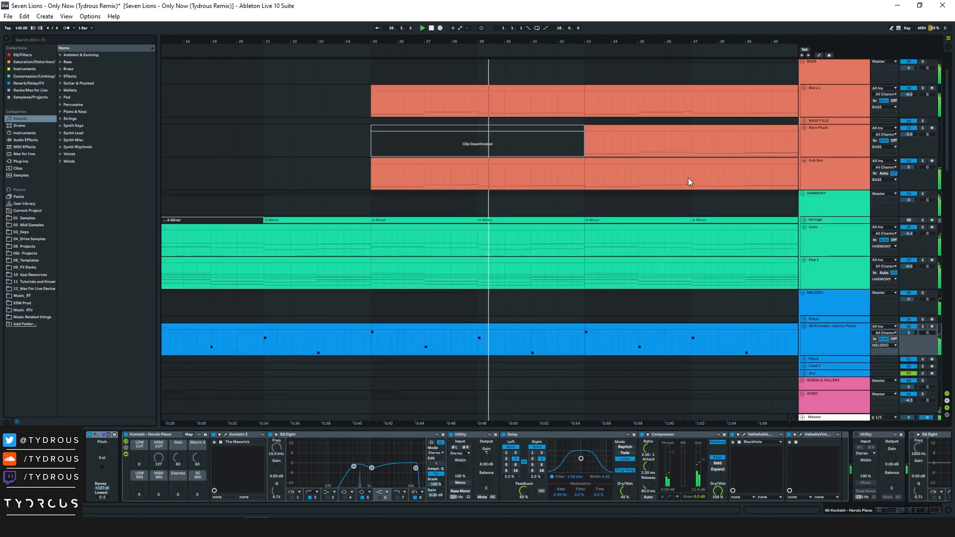
Follow the playback through the rest of the intro and stop it just past the Bridge(2) marker
scroll(689, 177, down, 1)
drag(665, 42, 496, 40)
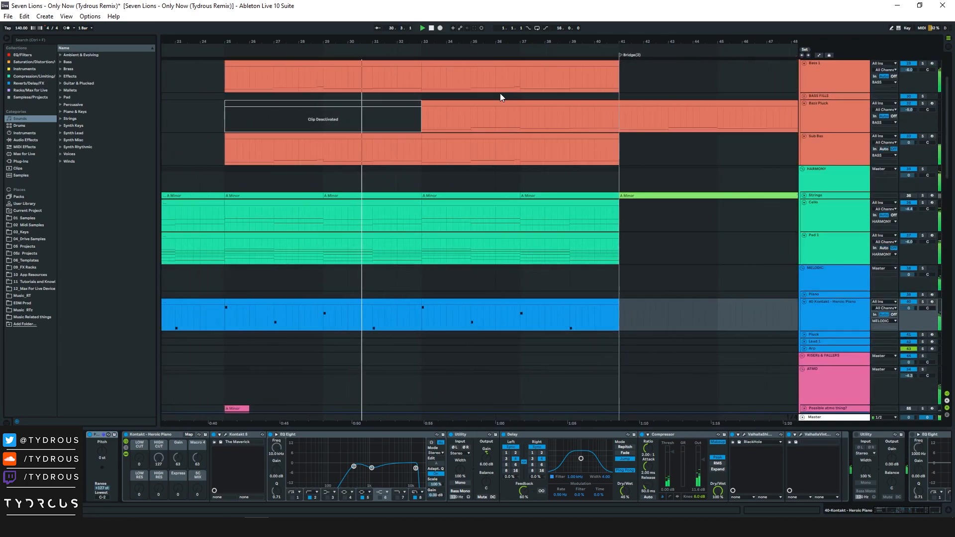
scroll(472, 175, down, 5)
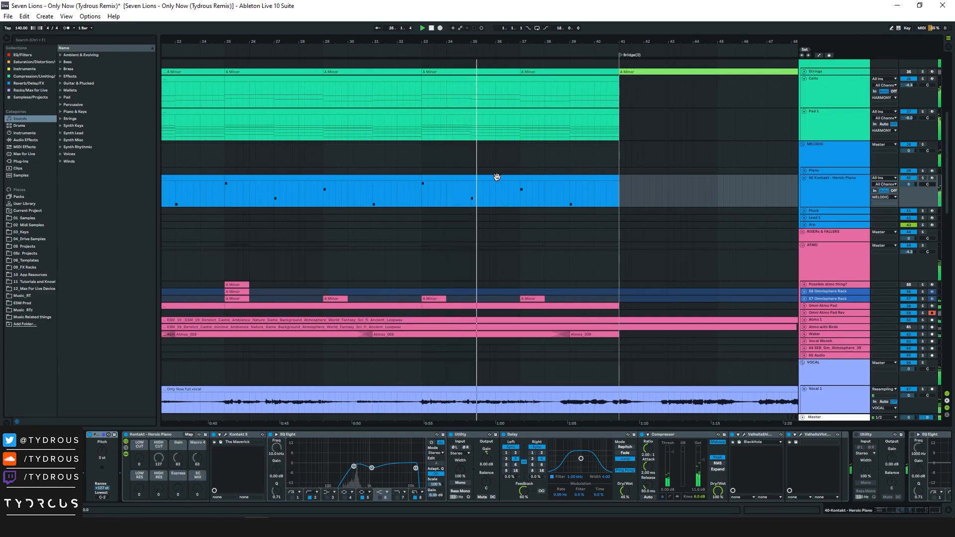
scroll(496, 181, up, 5)
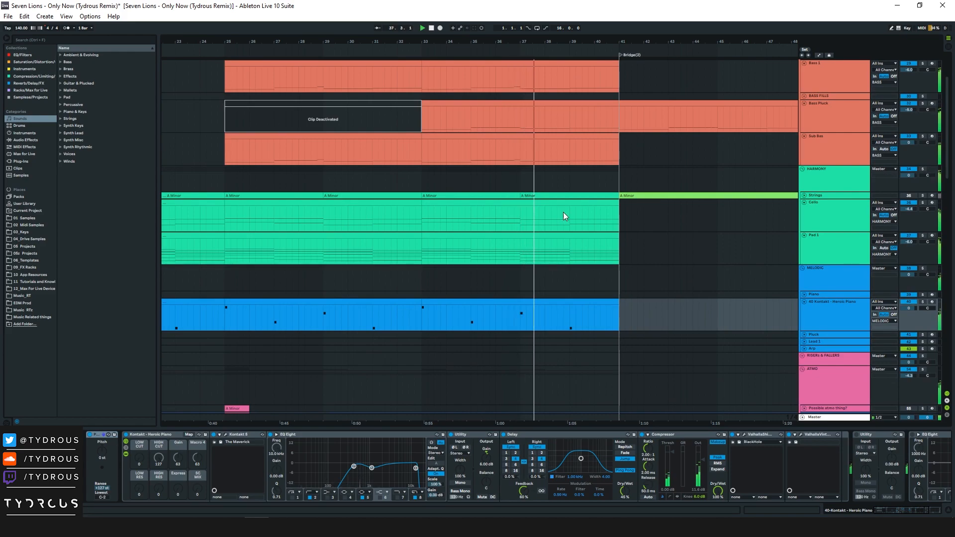
scroll(565, 215, up, 1)
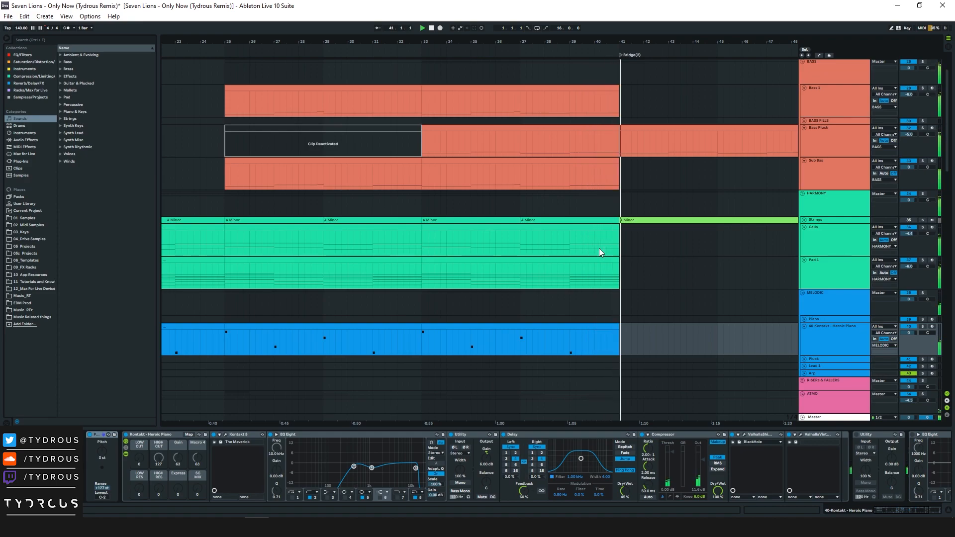
key(space)
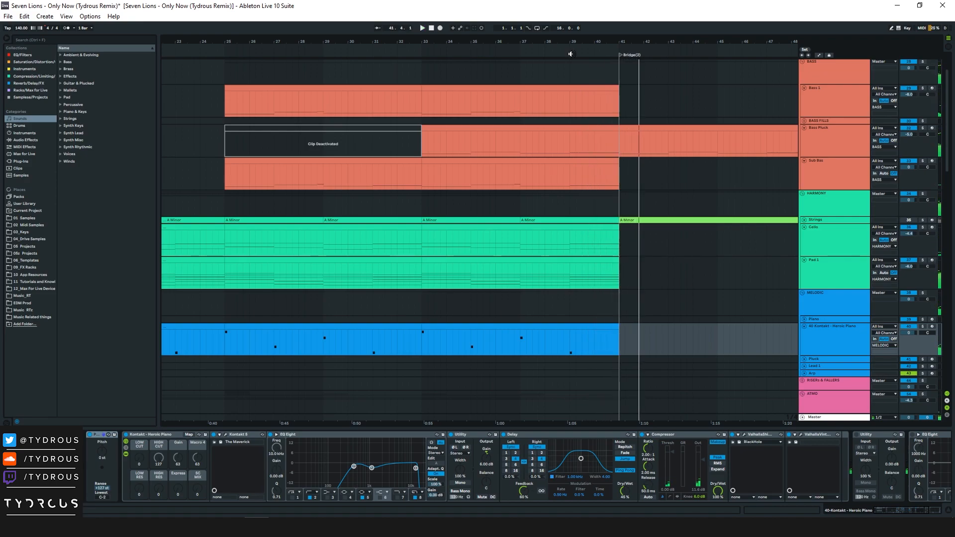
Solo the ATMO group
mouse_move(564, 42)
mouse_down()
mouse_move(624, 29)
mouse_move(572, 27)
mouse_up()
scroll(584, 261, down, 2)
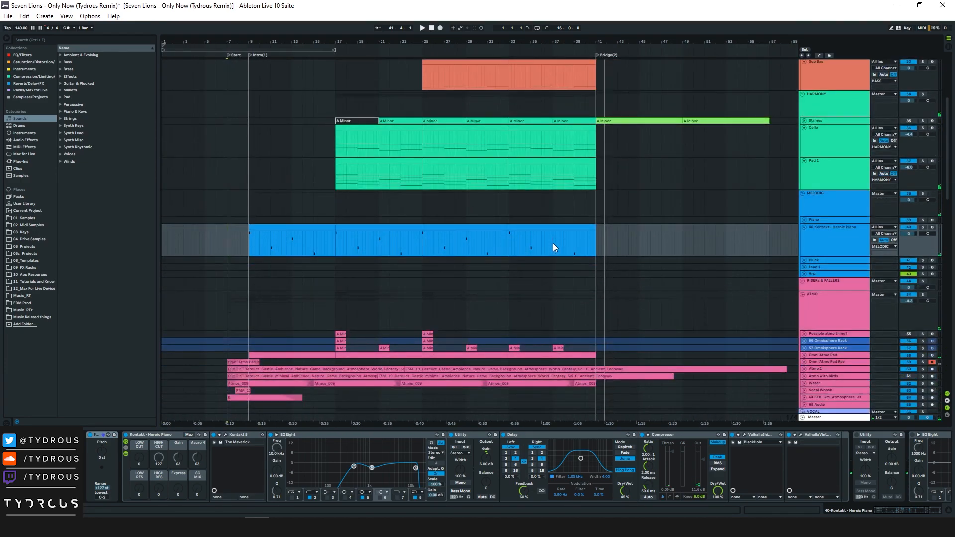
click(809, 311)
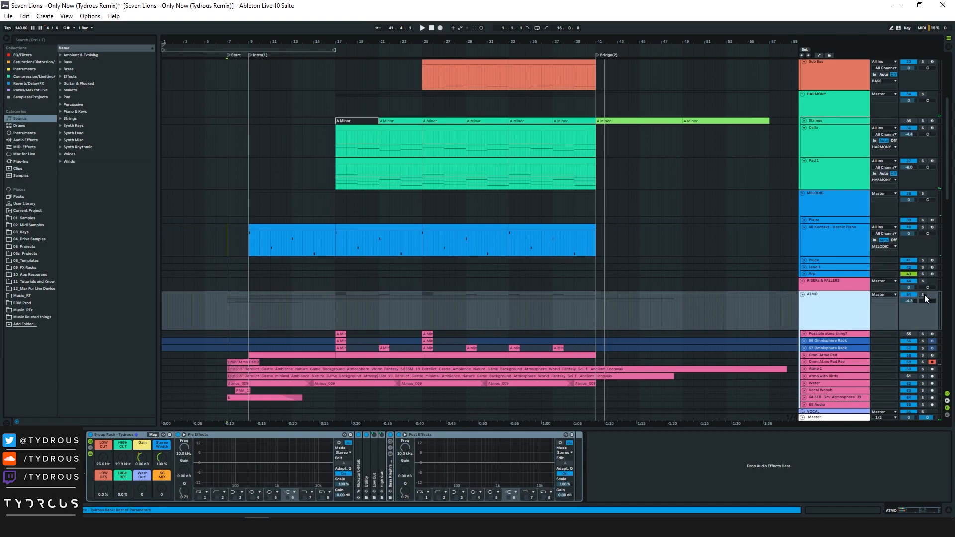
click(923, 295)
scroll(787, 303, down, 2)
Play the soloed atmospheres from the Omni Atmo Pad Rev clip and unfold all tracks in the ATMO group
click(237, 289)
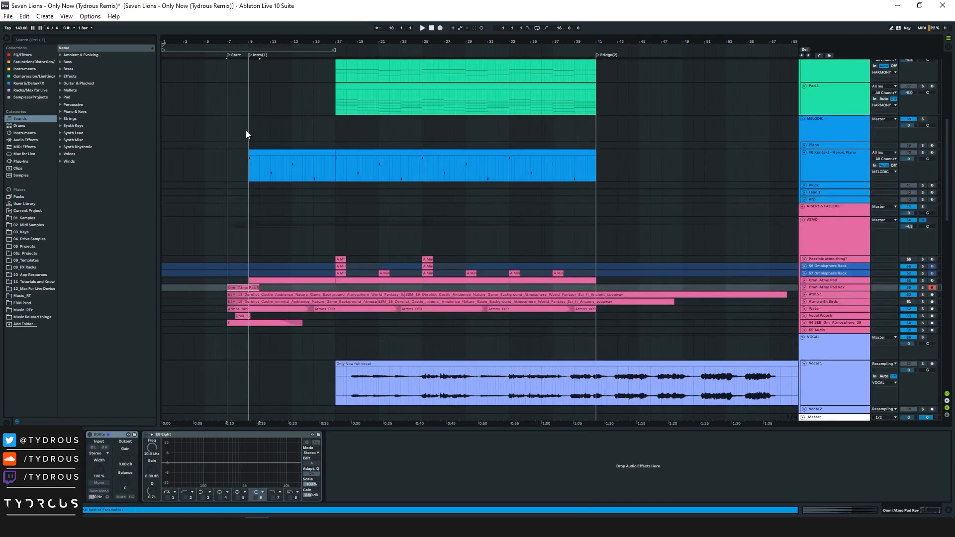
drag(246, 44, 268, 63)
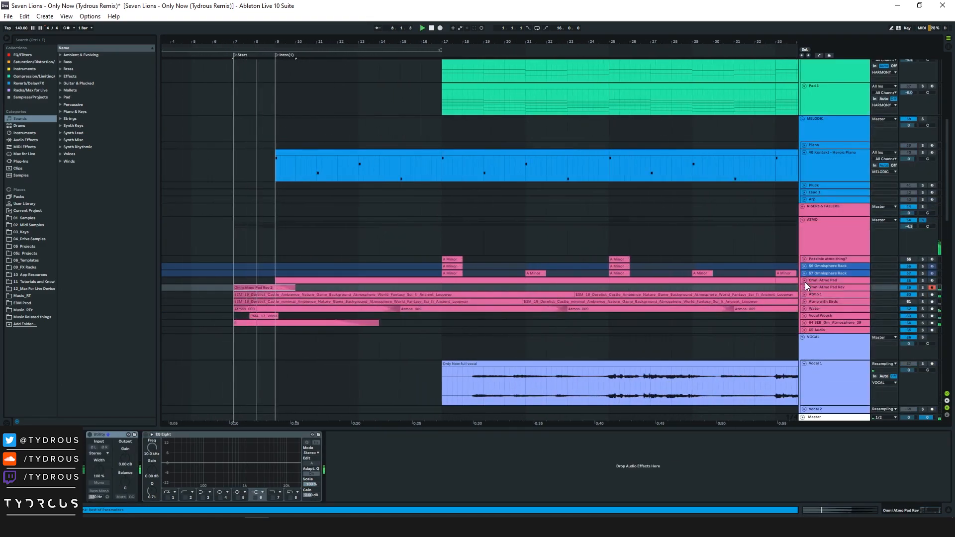
alt+click(804, 281)
scroll(658, 288, down, 2)
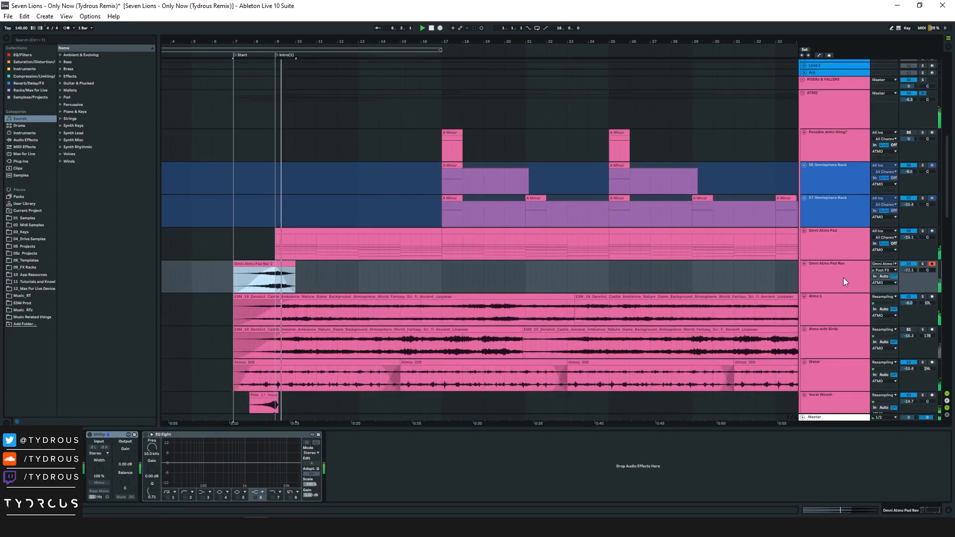
Audition the Omni Atmo Pad track in solo, followed by the 64-SEB Gm Atmosphere 39 track from just before the Intro(1) marker
click(825, 240)
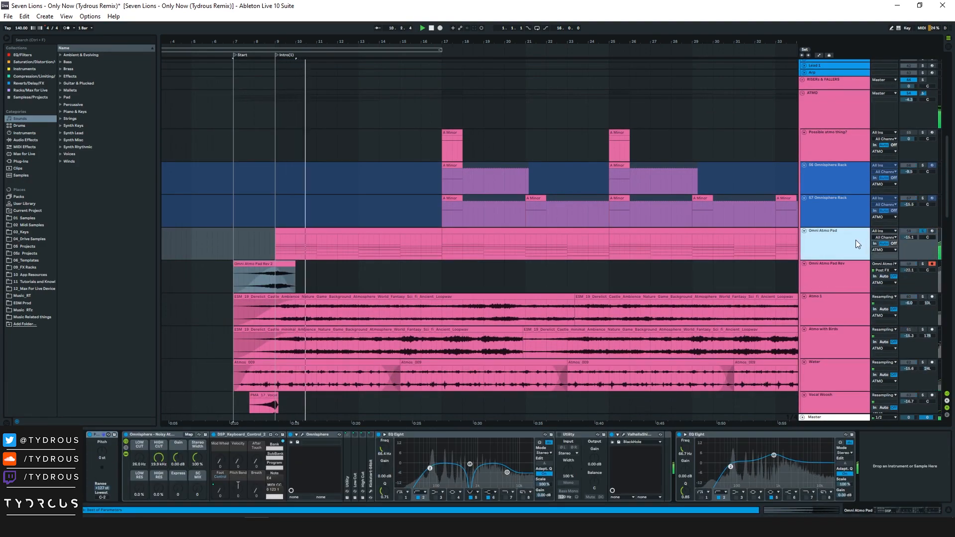
scroll(463, 254, down, 2)
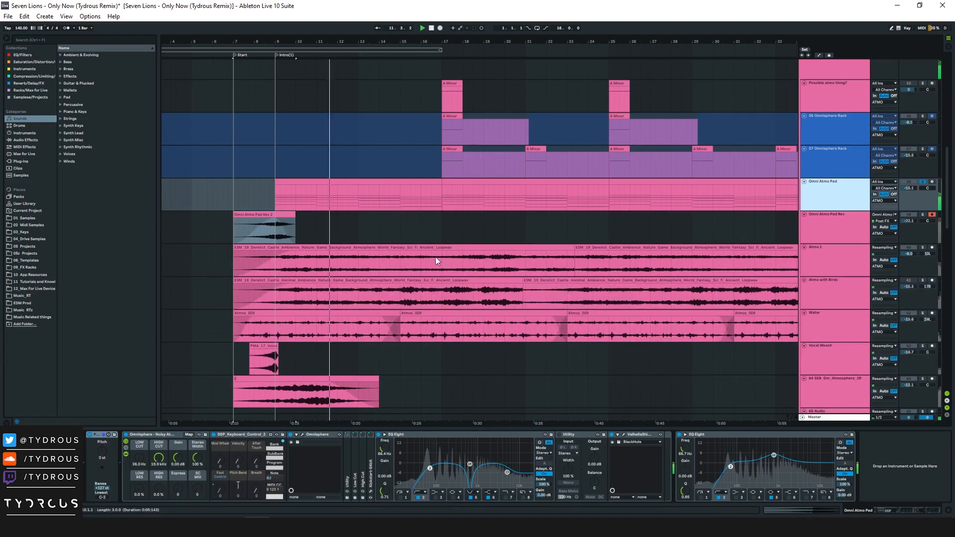
click(834, 384)
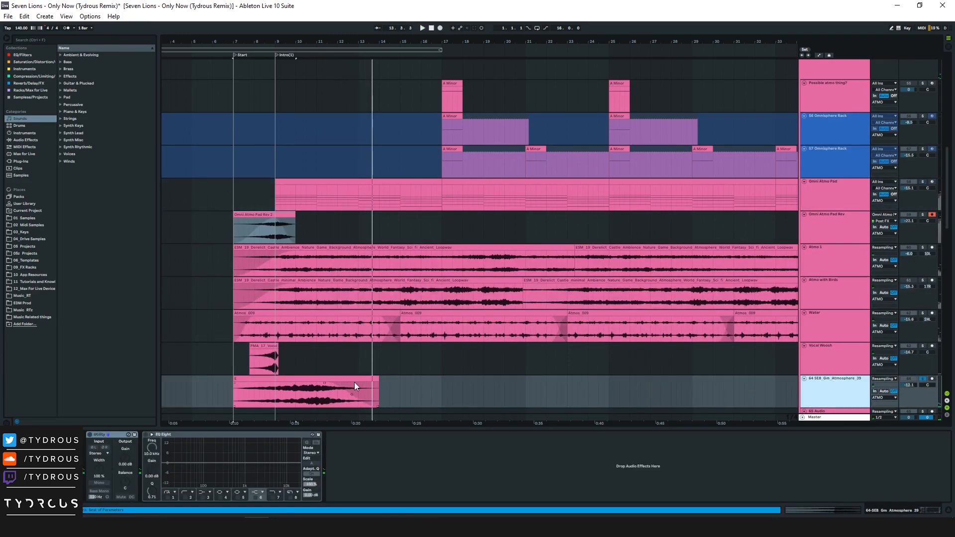
key(space)
click(318, 380)
click(270, 391)
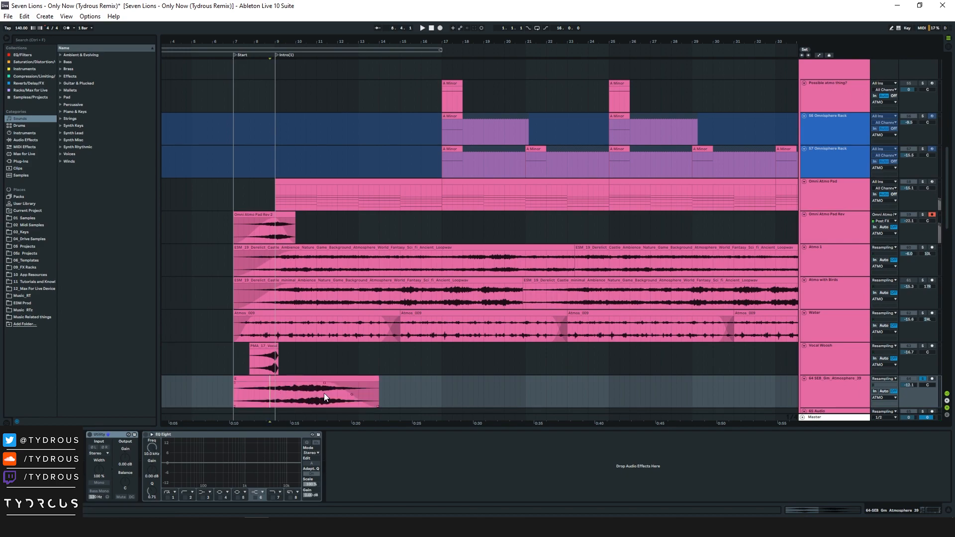
key(space)
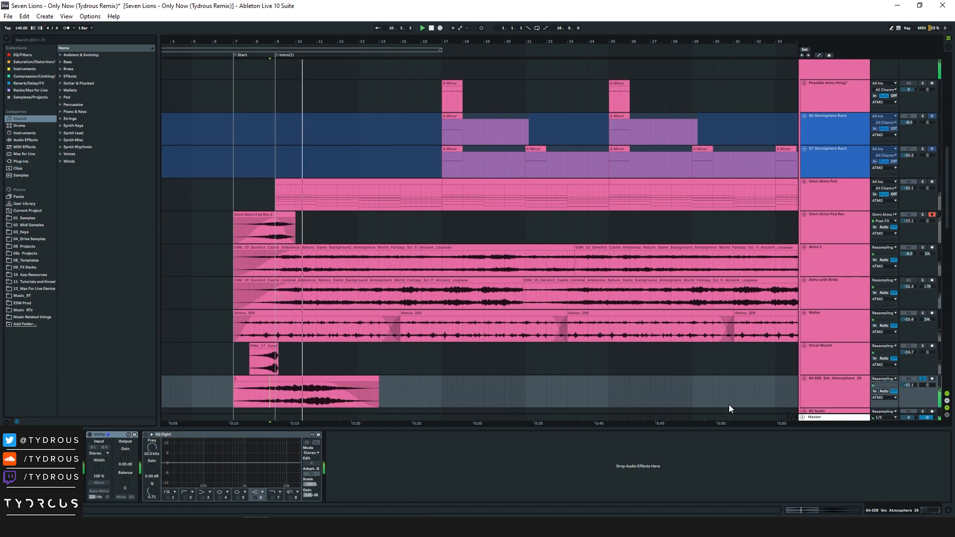
Select the Vocal Woosh track, and audition the Water track in solo from its first clip
click(838, 356)
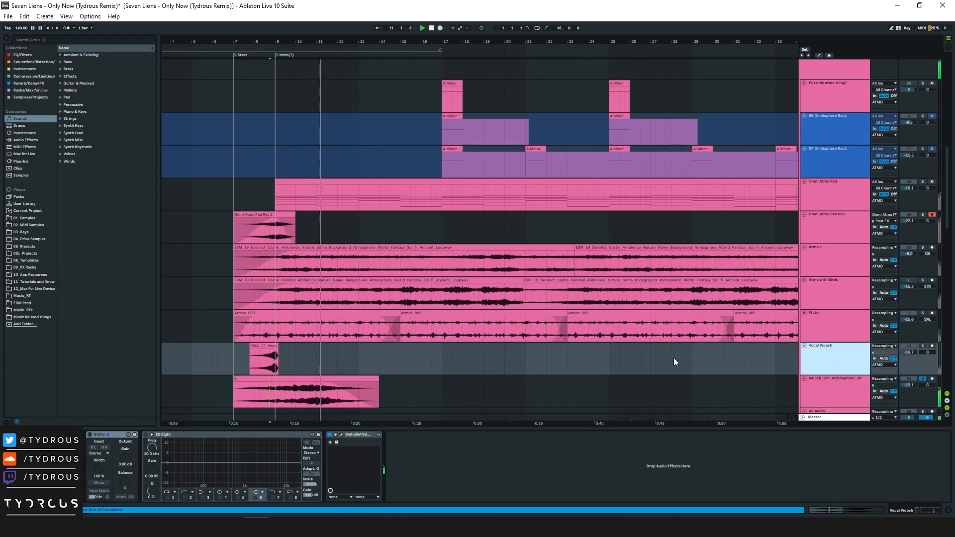
key(space)
click(322, 312)
click(815, 321)
key(space)
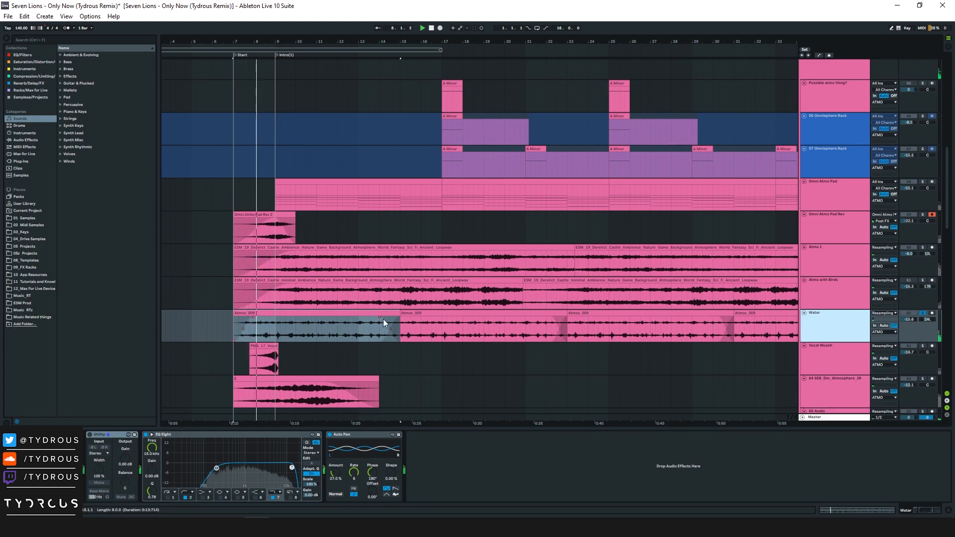
Select the Atmo with Birds track, and audition the Atmo 1 track in solo from a selection inside its first clip
click(834, 284)
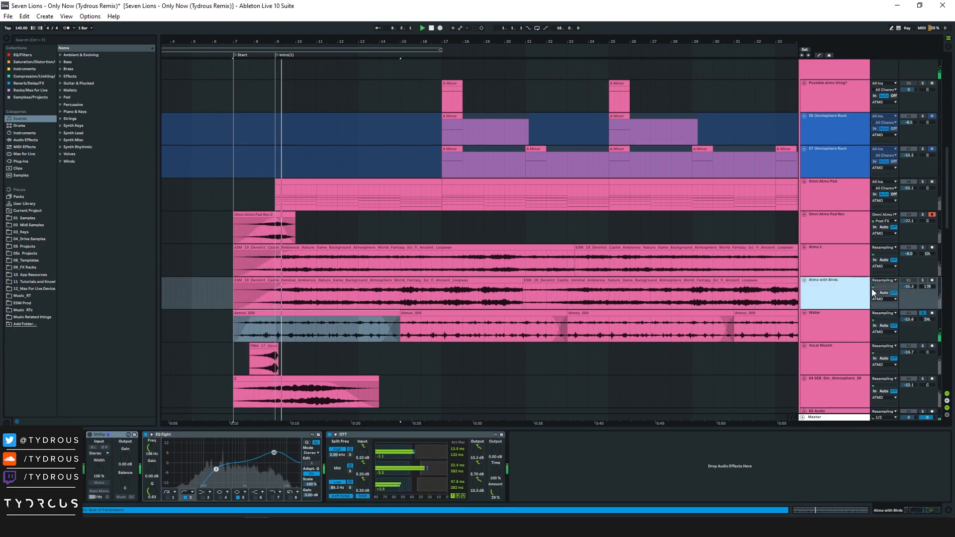
click(831, 261)
click(923, 248)
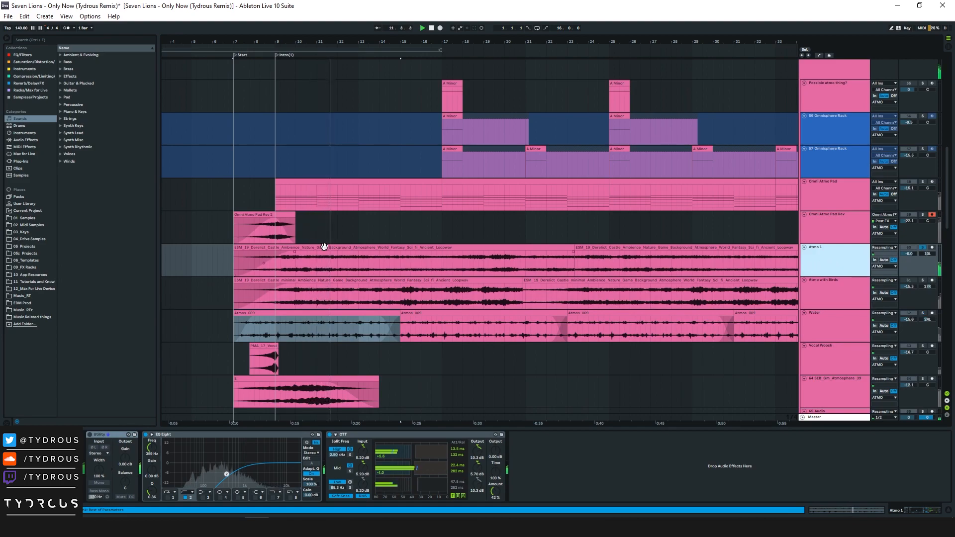
drag(315, 262, 422, 261)
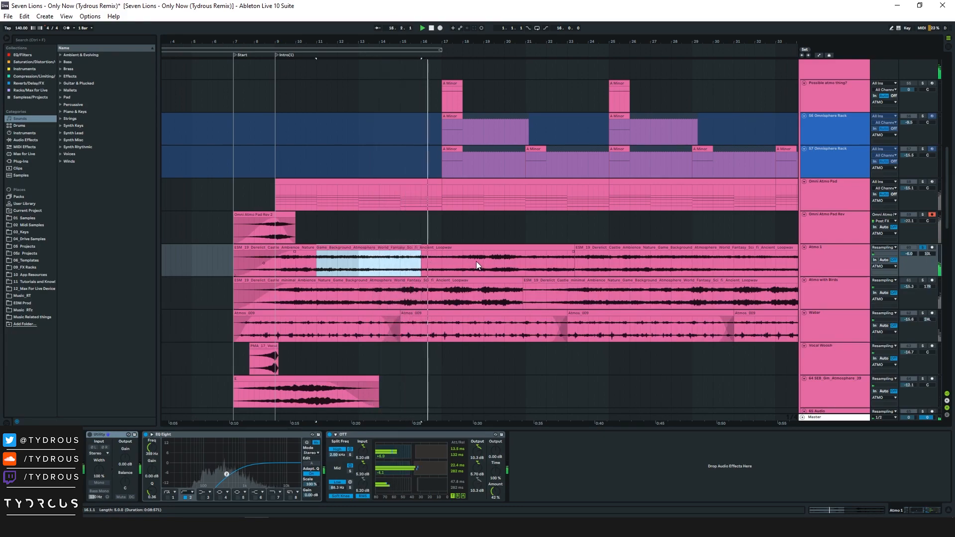
scroll(547, 282, up, 1)
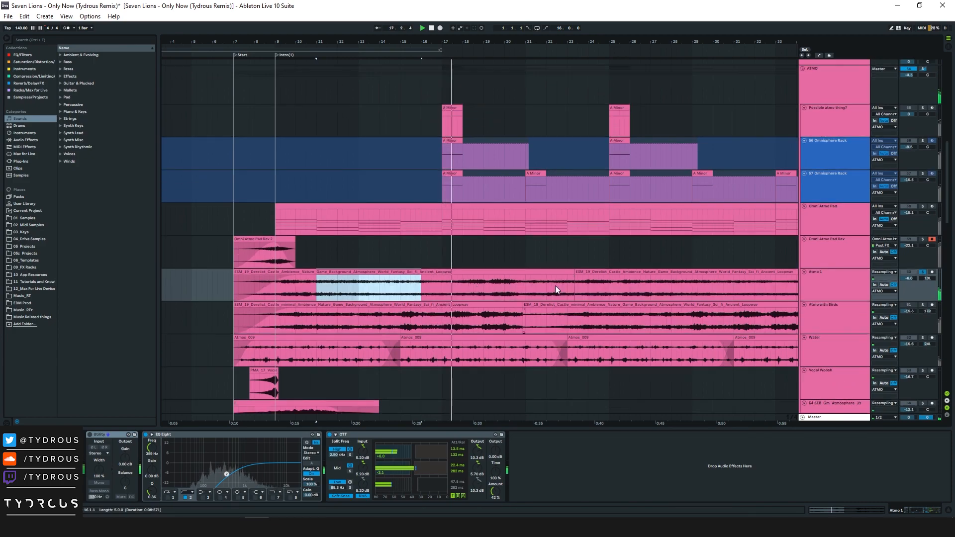
Select the Omni Atmo Pad and Possible atmo thing? tracks, and audition the 56 and 57 Omnisphere Rack tracks from the 56 track's first clip
click(838, 221)
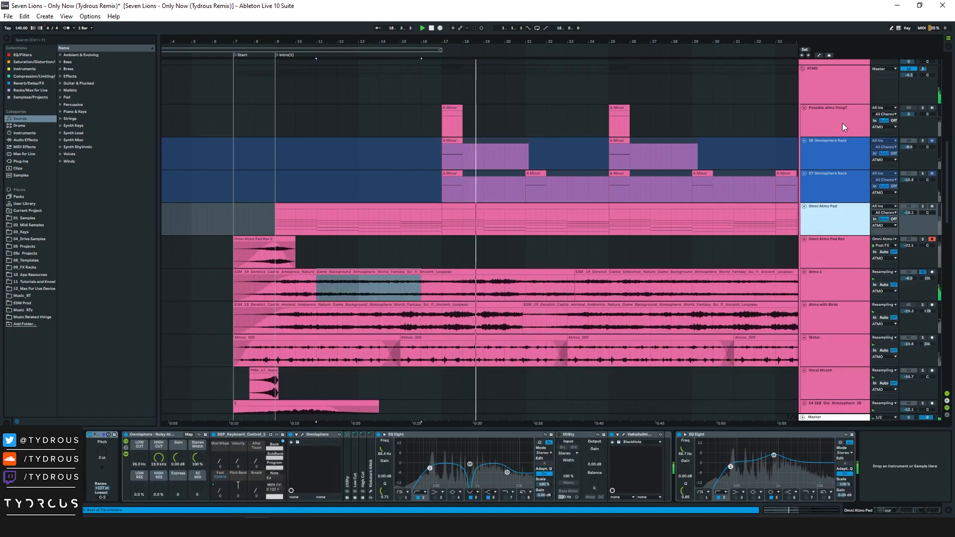
click(829, 123)
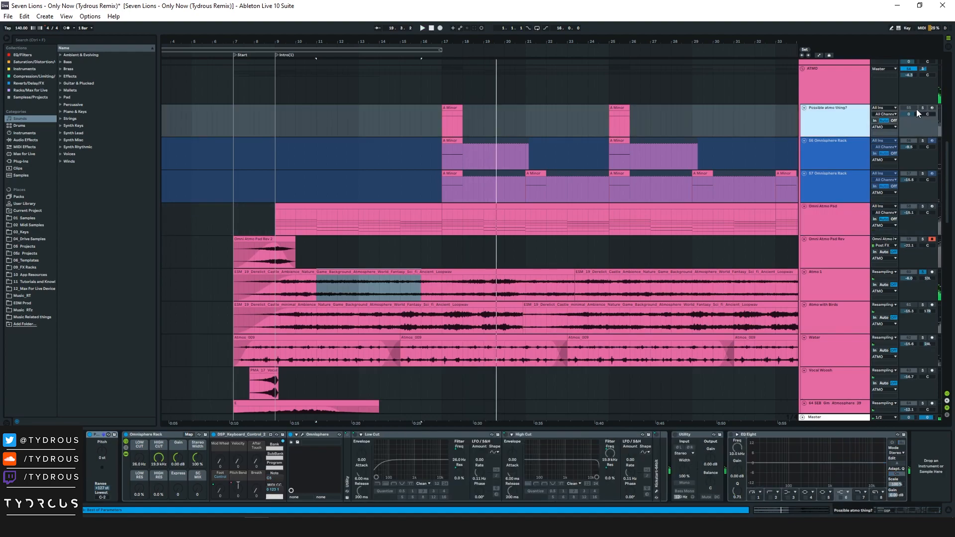
click(450, 141)
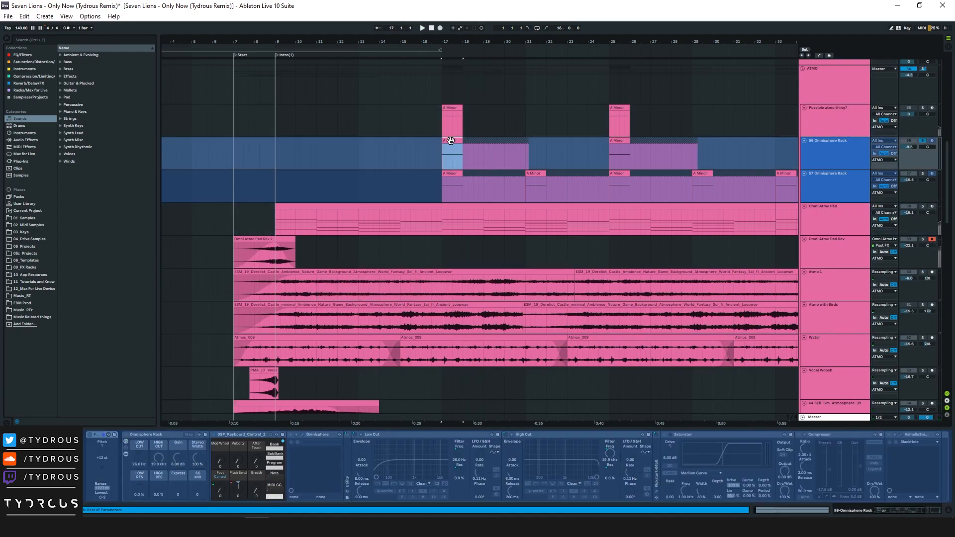
click(845, 182)
key(s)
key(space)
key(space)
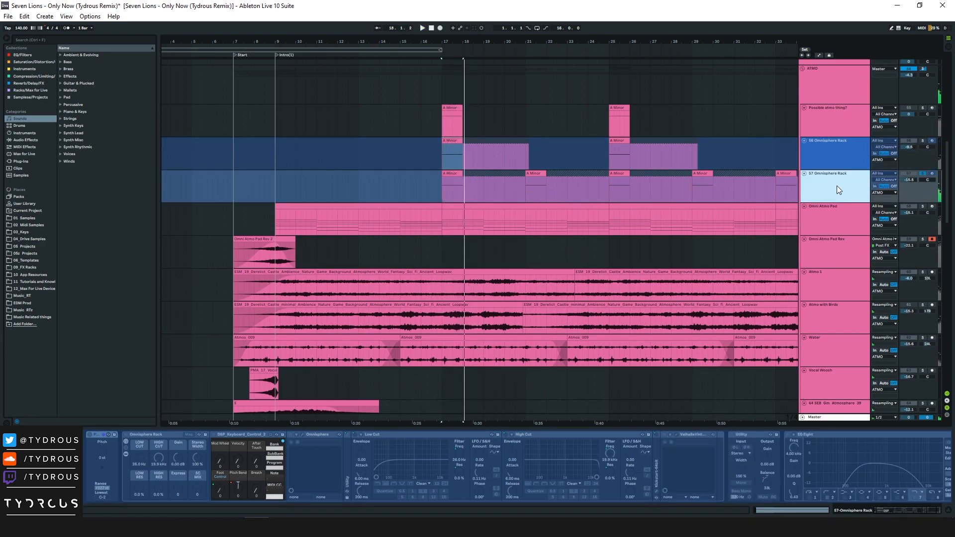
Unfold the MELODIC group with all other groups collapsed, and play the Heroic Piano track in solo from the Intro(1) marker
alt+click(802, 69)
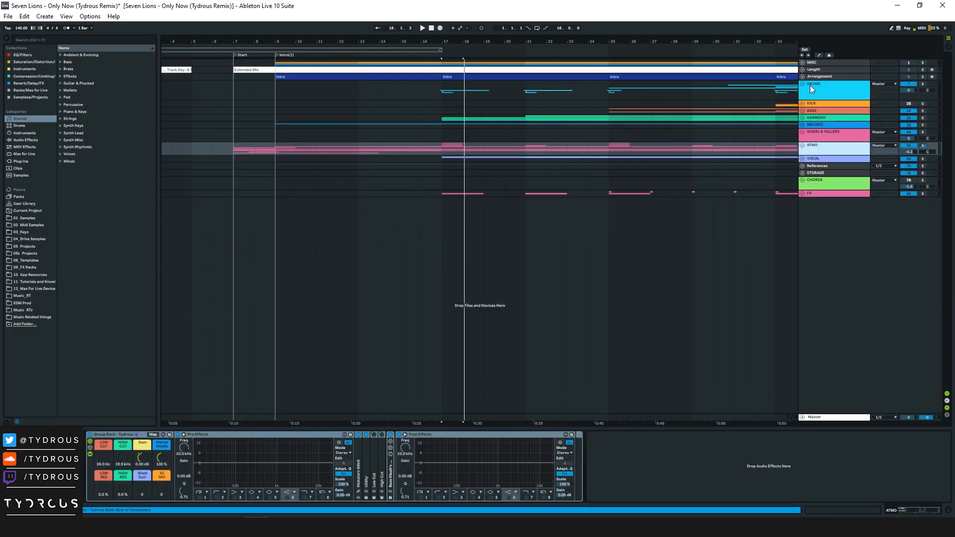
click(813, 138)
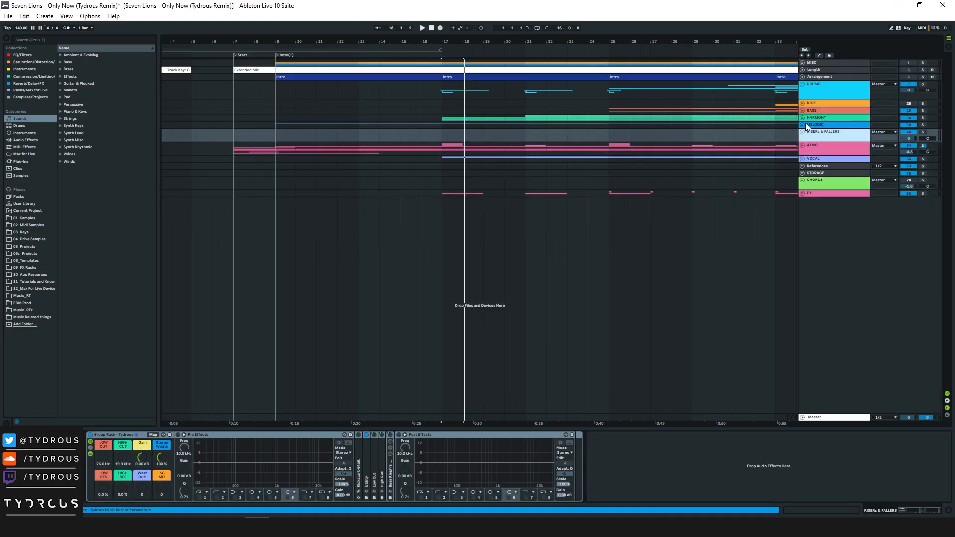
click(801, 124)
click(849, 171)
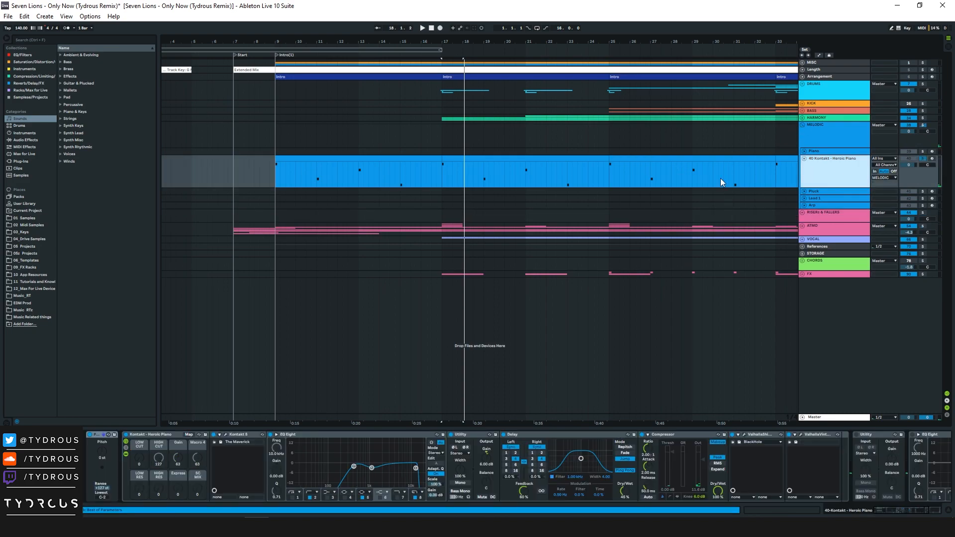
click(350, 159)
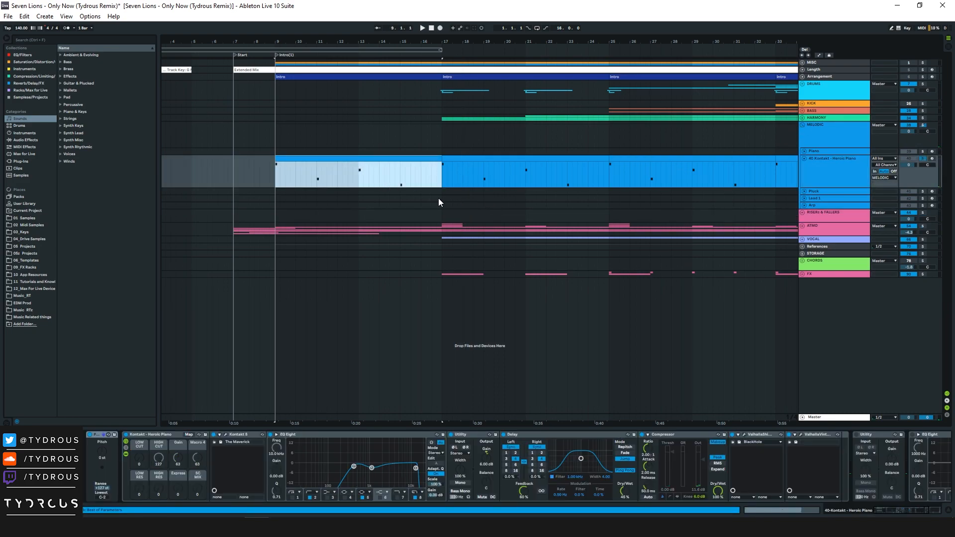
key(space)
Inspect the Heroic Piano track's Kontakt instrument and its ValhallaShimmer and ValhallaVintageVerb settings, closing their windows when done
click(225, 435)
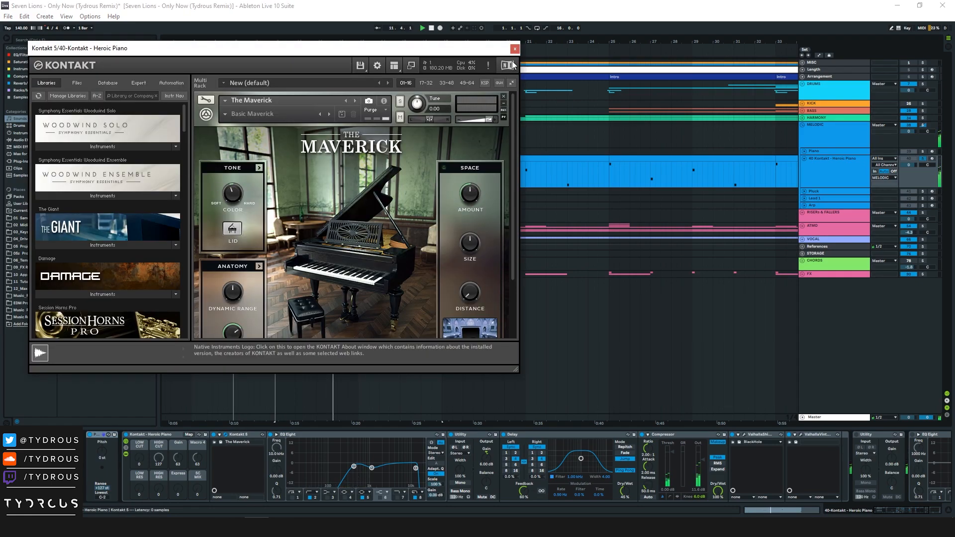
click(225, 434)
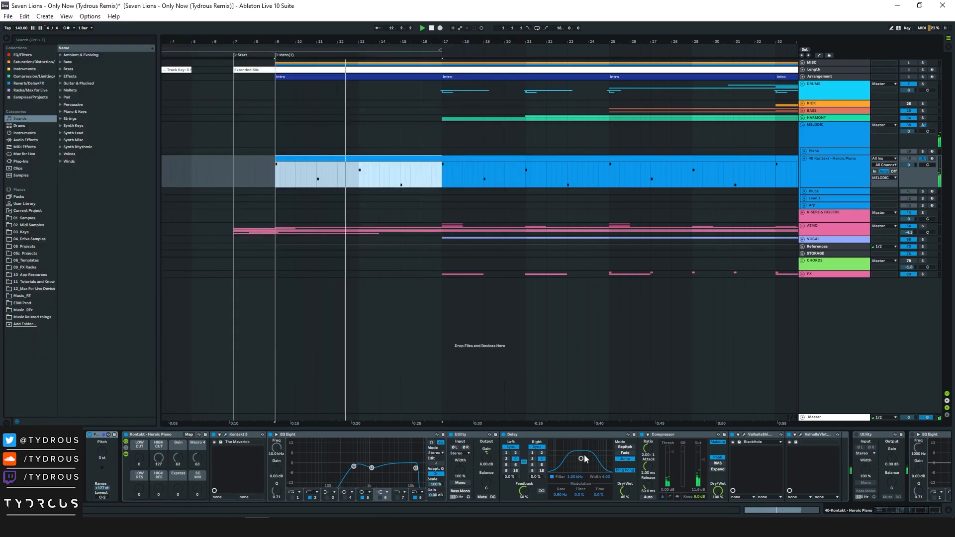
drag(616, 454, 601, 453)
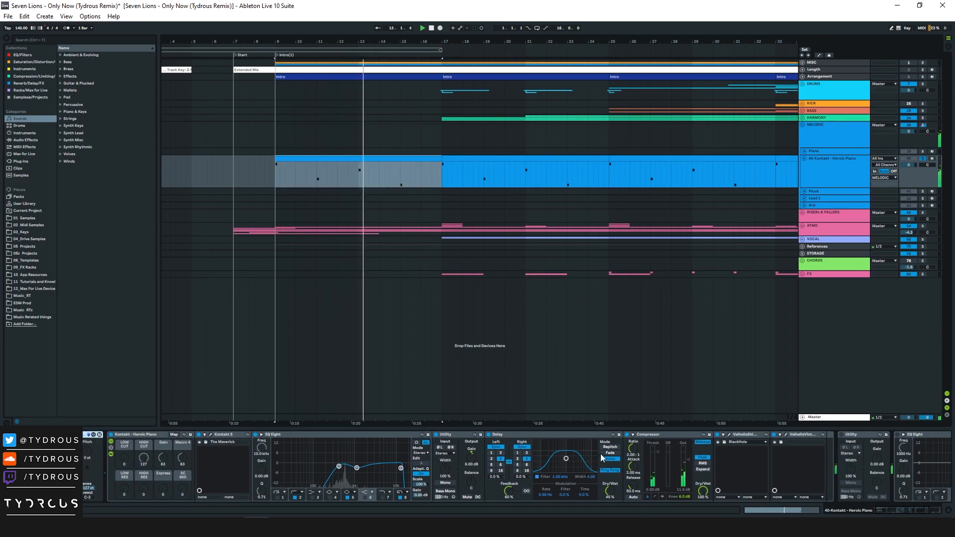
click(729, 434)
click(786, 434)
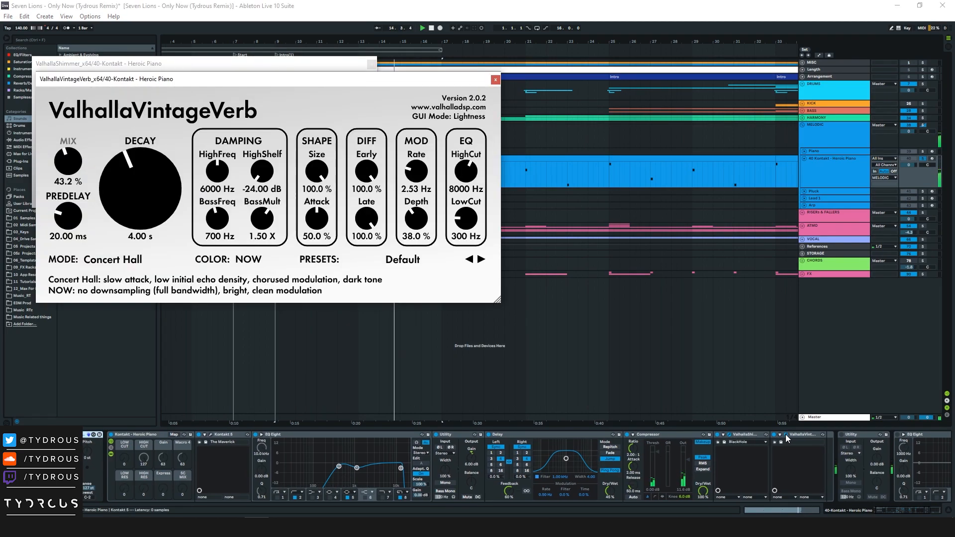
drag(348, 79, 693, 64)
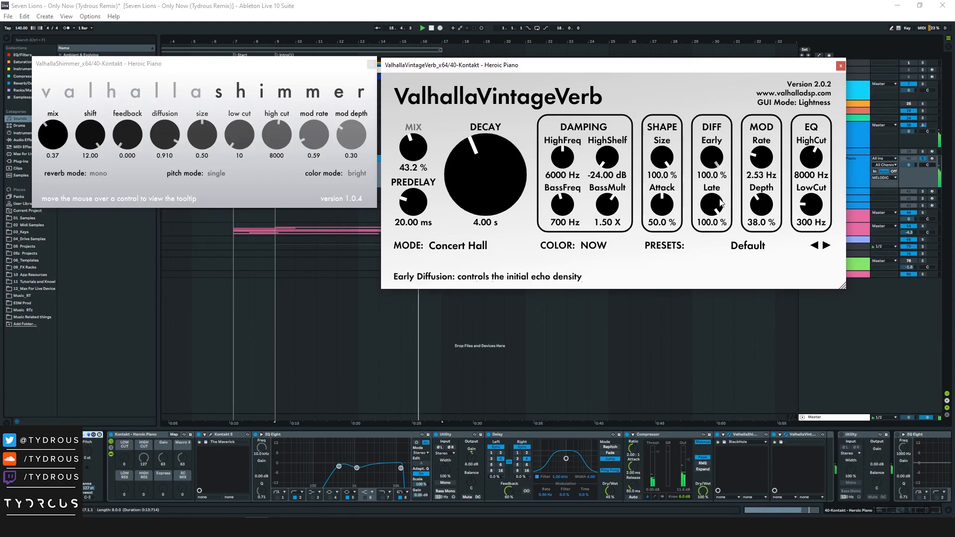
scroll(703, 445, down, 7)
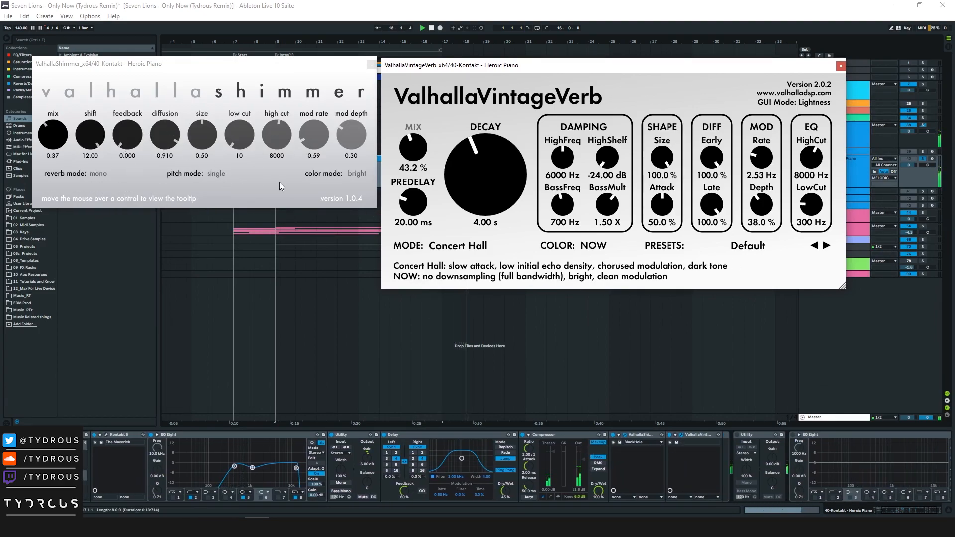
click(841, 66)
click(372, 64)
Stop playback, fold the Heroic Piano track and unfold the HARMONY group
click(482, 174)
drag(606, 40, 417, 39)
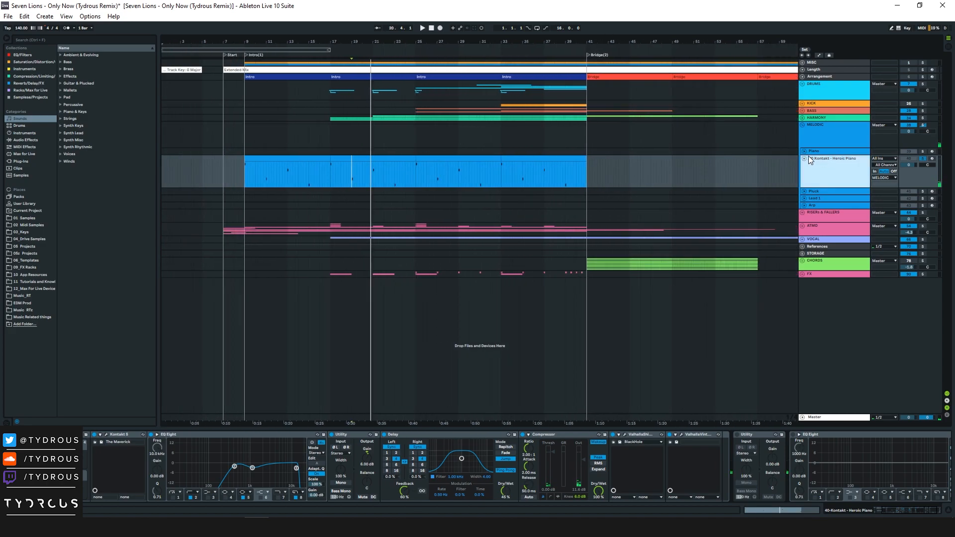
click(804, 159)
click(809, 127)
click(806, 111)
click(802, 118)
click(813, 124)
Play the Cello track in solo from the start of its first clip and show the automation lanes
click(828, 160)
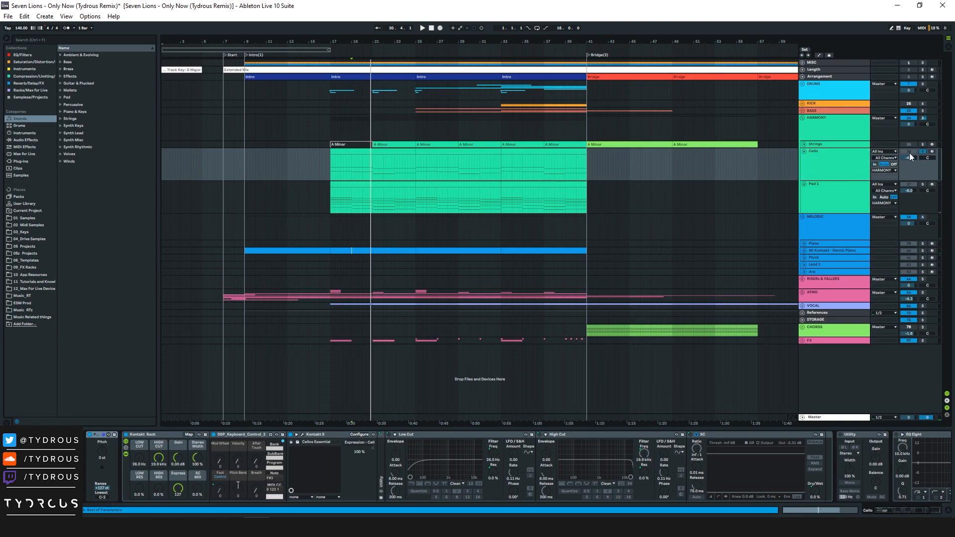
click(348, 150)
key(space)
key(a)
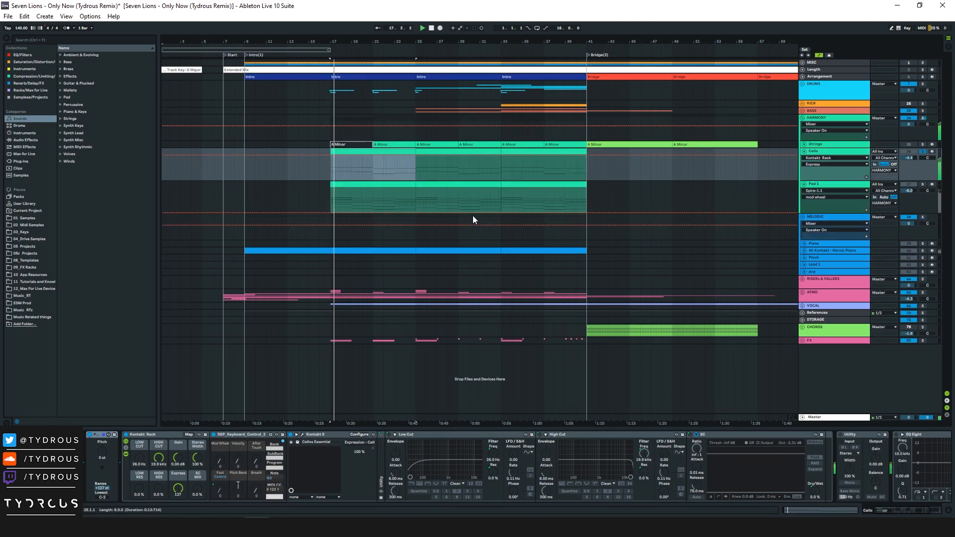
right_click(837, 172)
click(776, 168)
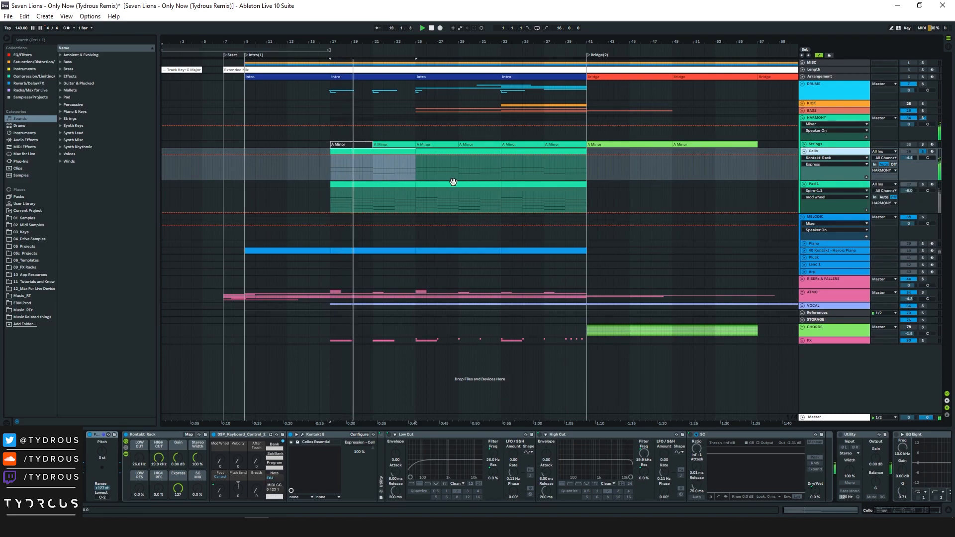
Examine the notes of the first Cello clip in the MIDI note editor, stop playback and close the editor
click(351, 147)
double_click(351, 149)
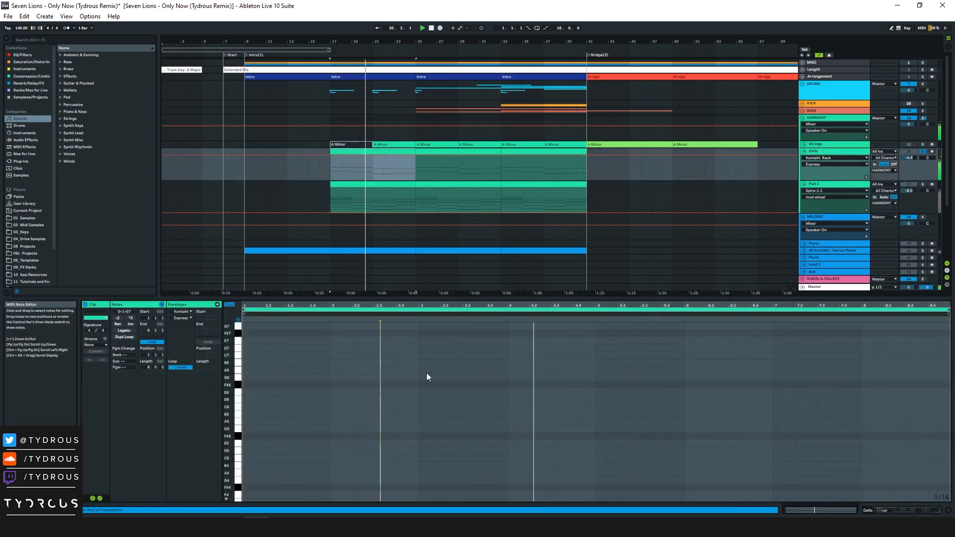
drag(406, 372, 514, 375)
click(439, 365)
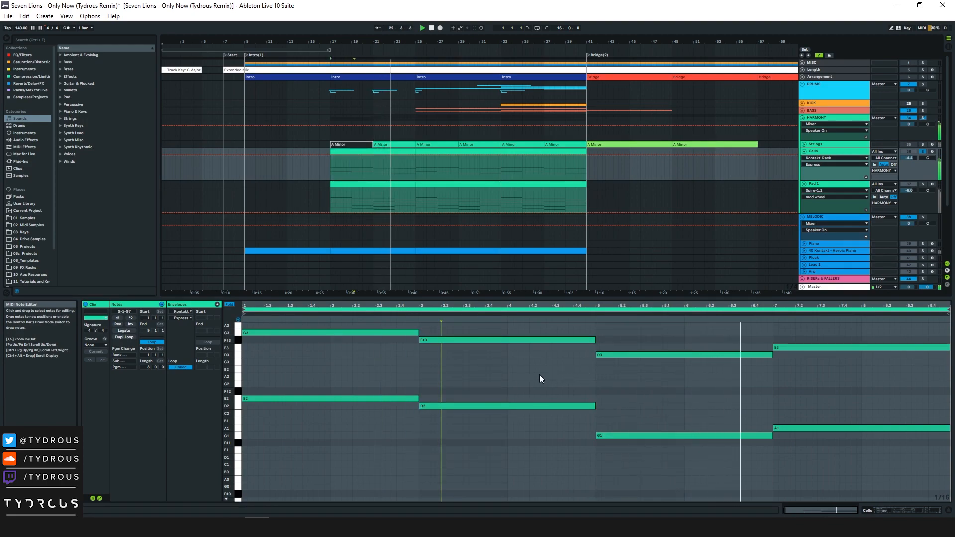
drag(516, 327, 544, 411)
click(578, 381)
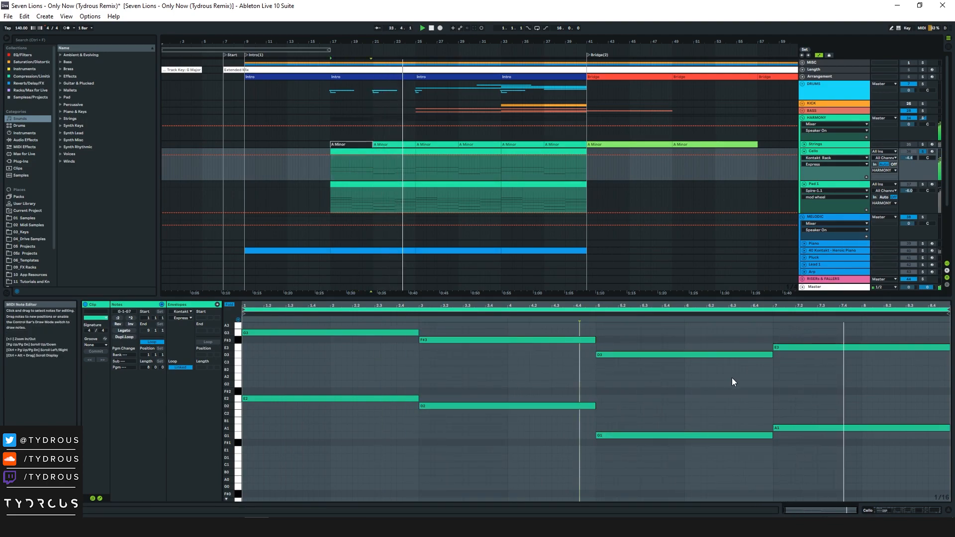
drag(434, 366, 585, 372)
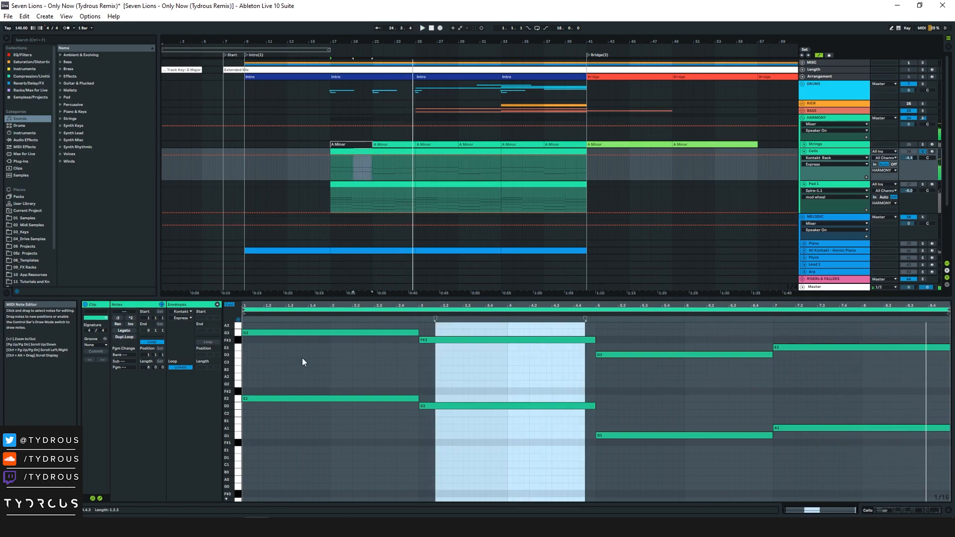
drag(336, 172, 389, 179)
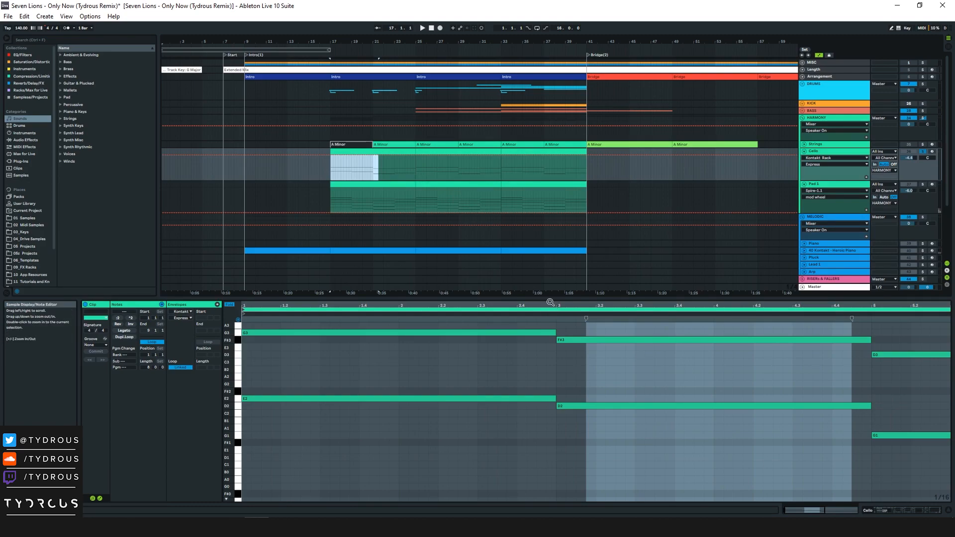
key(ctrl+alt+l)
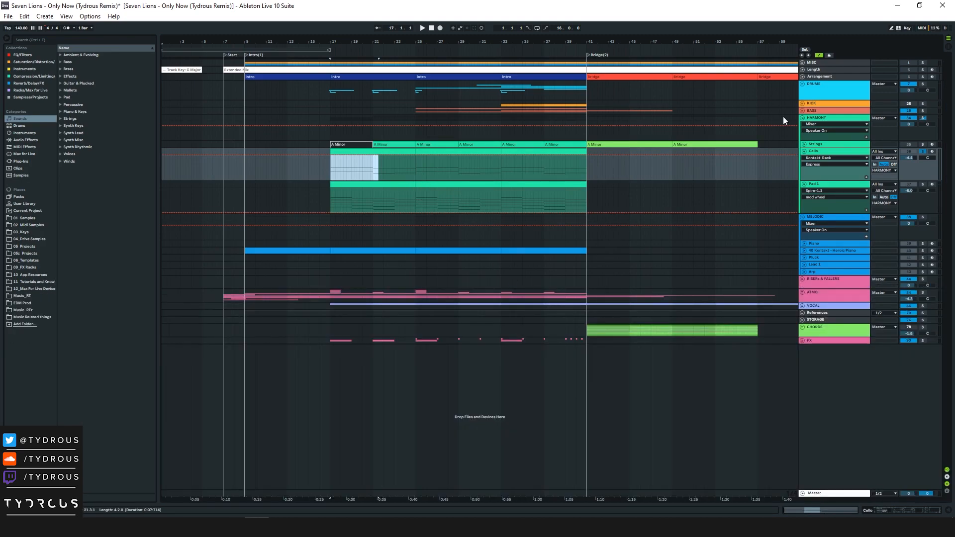
Unfold and solo the BASS group, and play it from the start of the Bass 1 clip
click(803, 110)
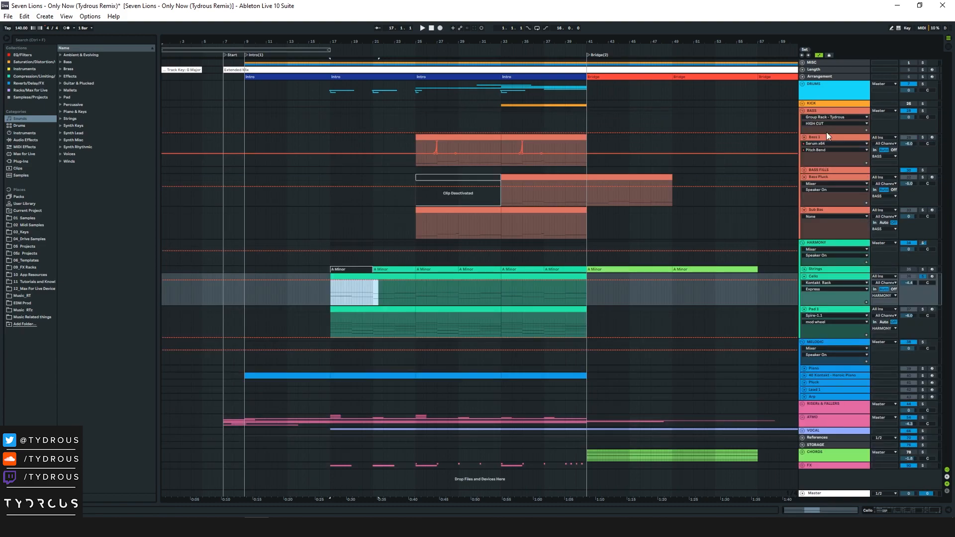
click(830, 112)
click(436, 137)
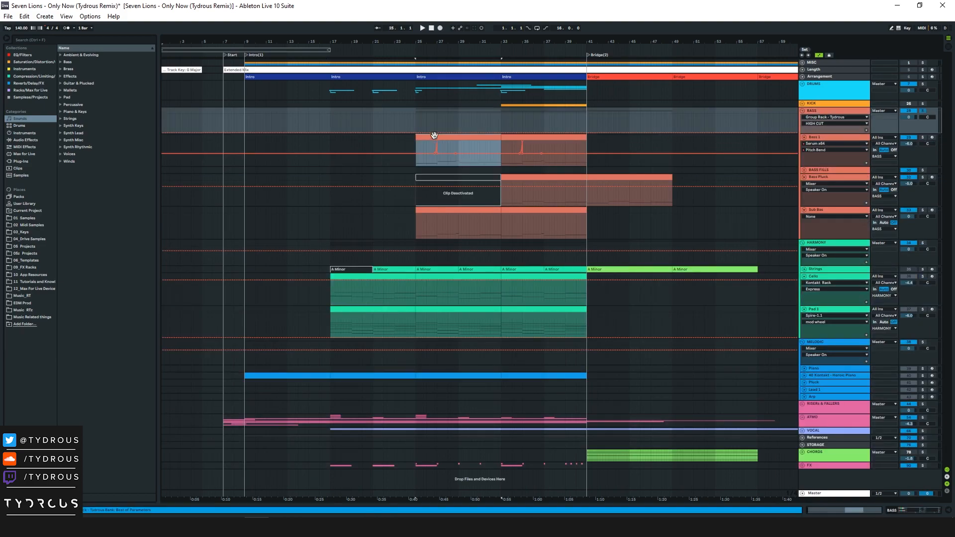
drag(448, 42, 417, 47)
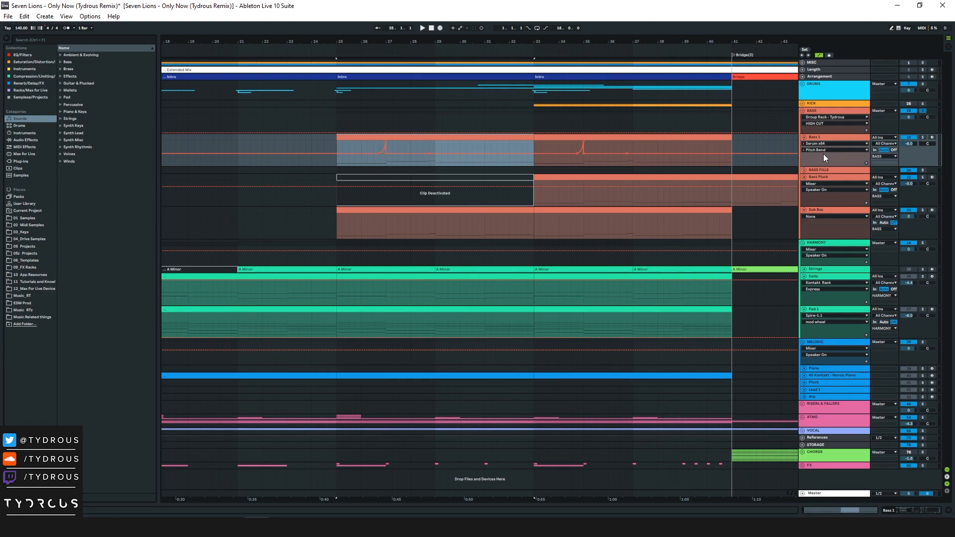
key(space)
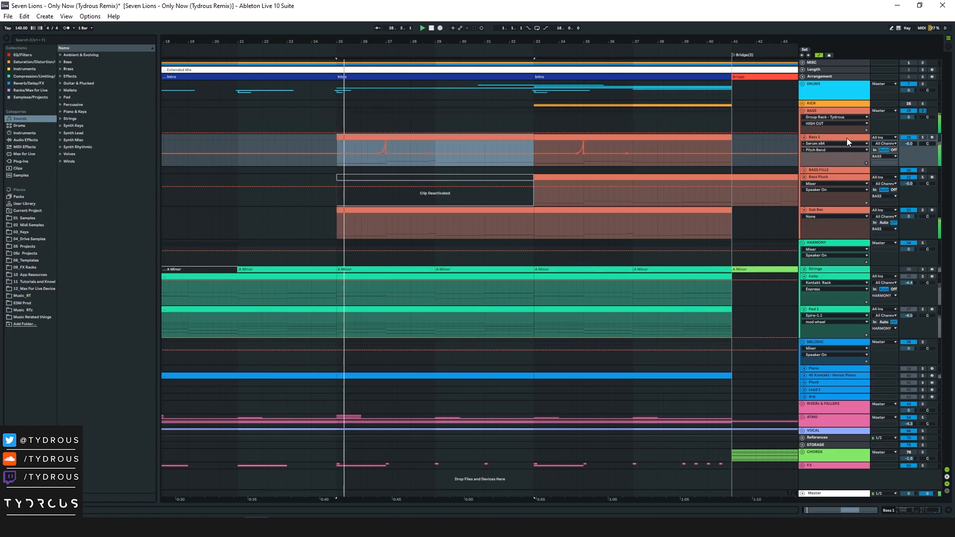
Audition the Sub Bass and Bass 1 tracks in solo, switch the solo to Bass Pluck, and stop playback
click(842, 212)
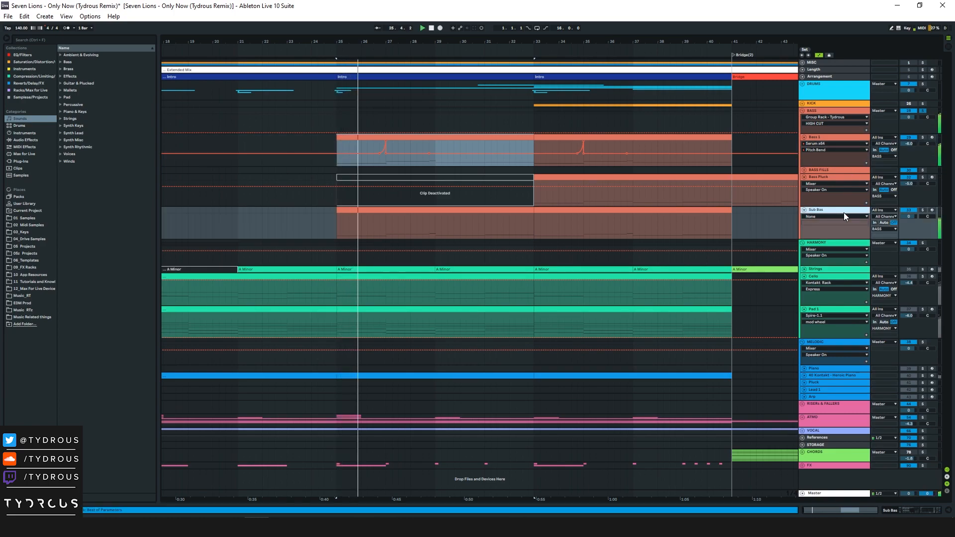
click(923, 210)
click(923, 138)
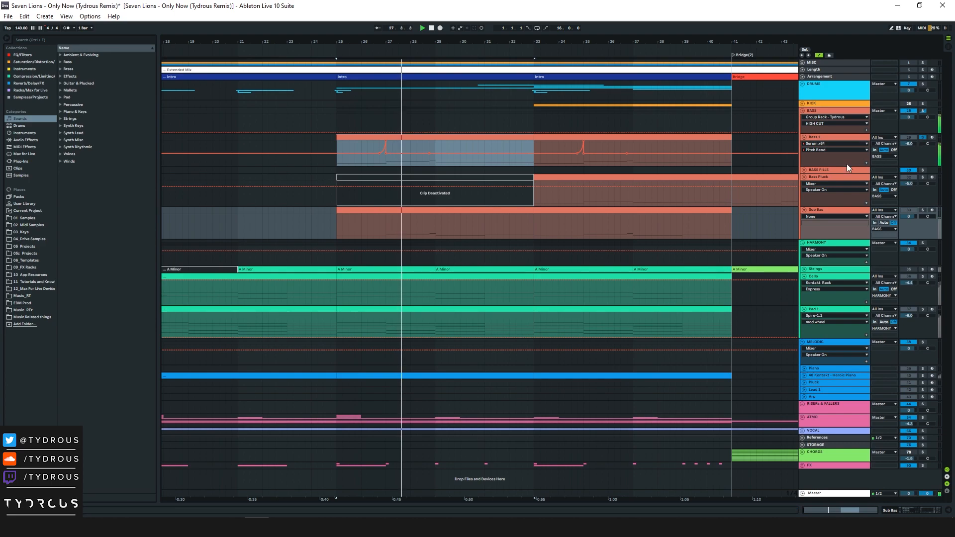
click(923, 177)
key(space)
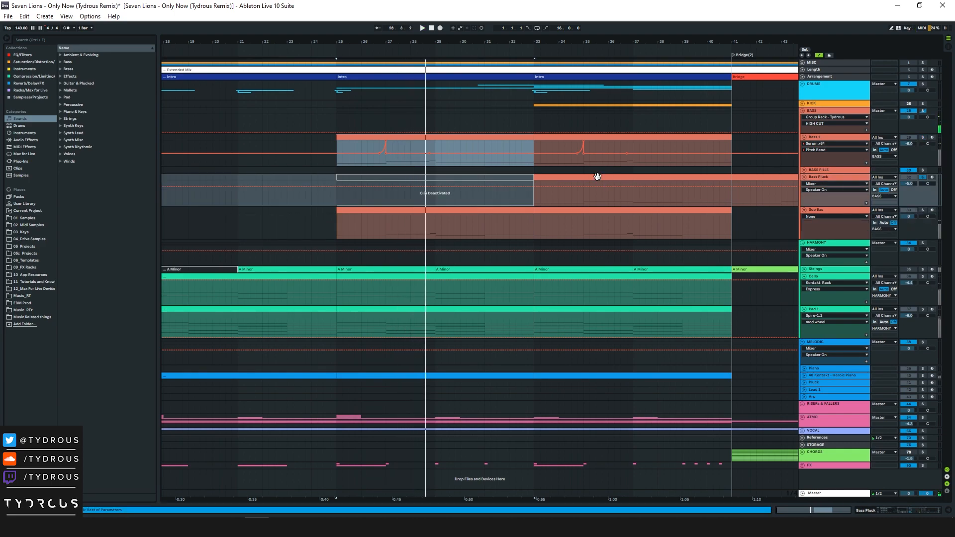
Play the Bass Pluck clip of the last Intro section in solo with its MIDI notes open, and fold the BASS group
click(597, 179)
drag(593, 36, 480, 177)
key(space)
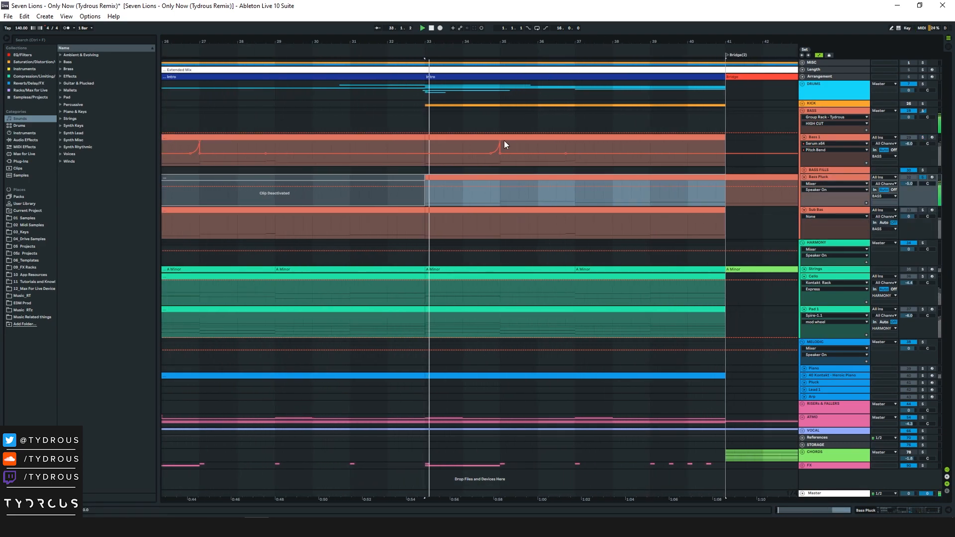
double_click(487, 180)
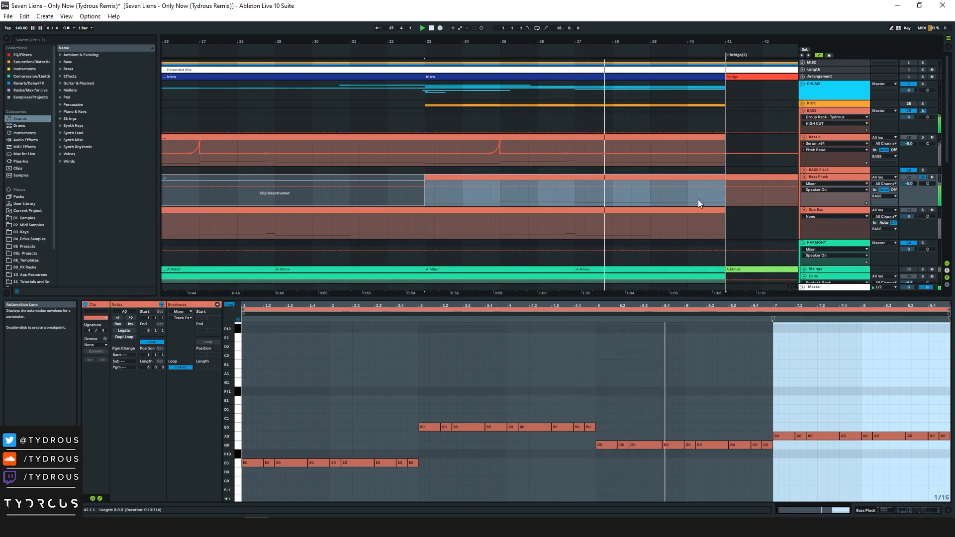
drag(680, 44, 581, 20)
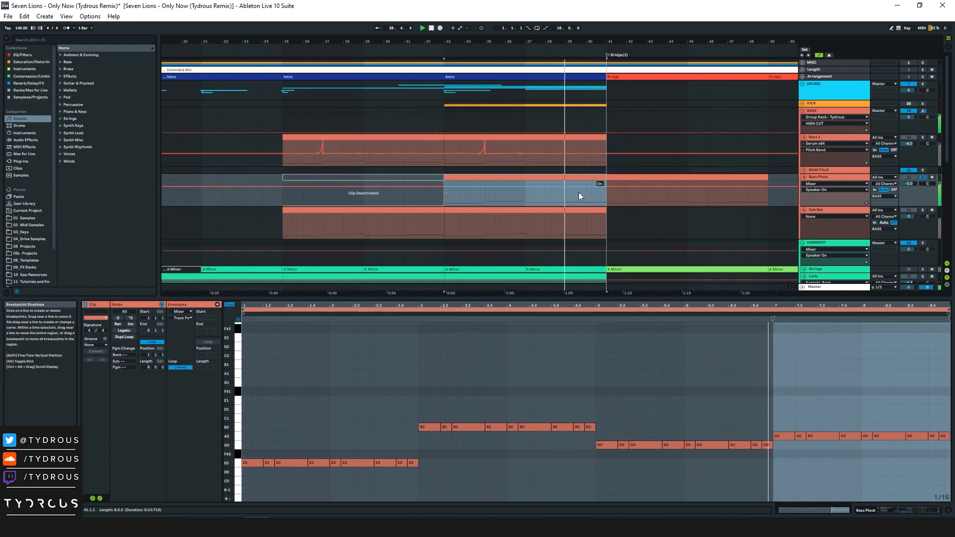
click(803, 110)
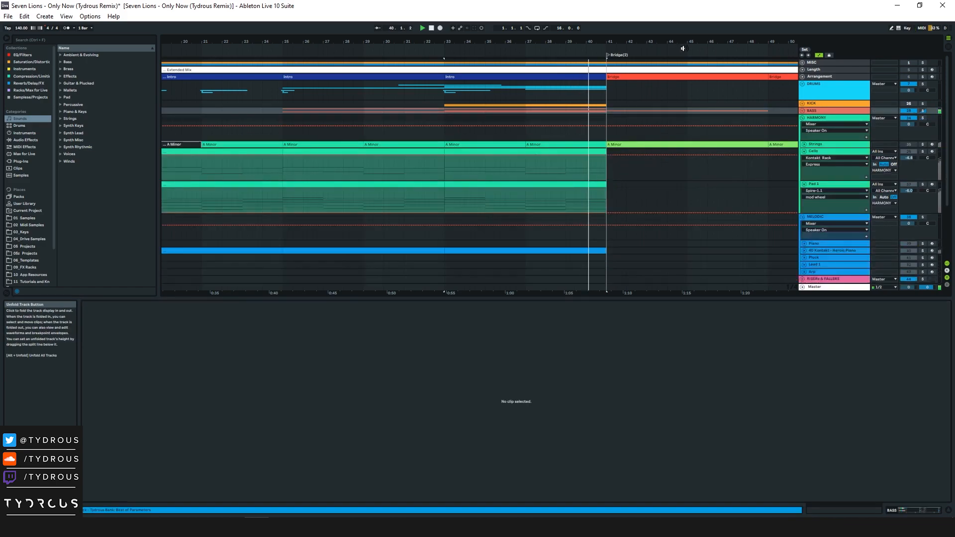
drag(665, 43, 505, 68)
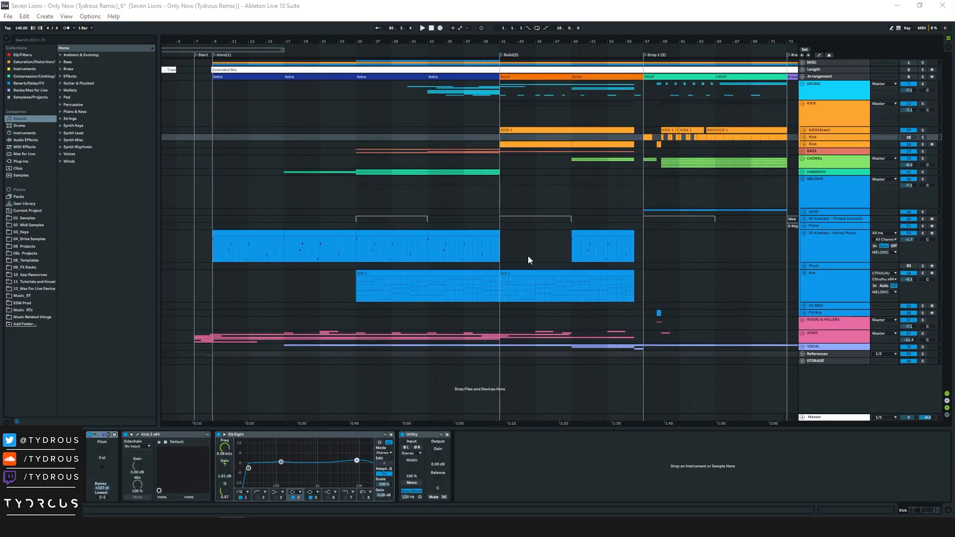
Examine the first two Heroic Piano clips, the KICK lanes before the Build, and the first DROP section of the arrangement
click(335, 236)
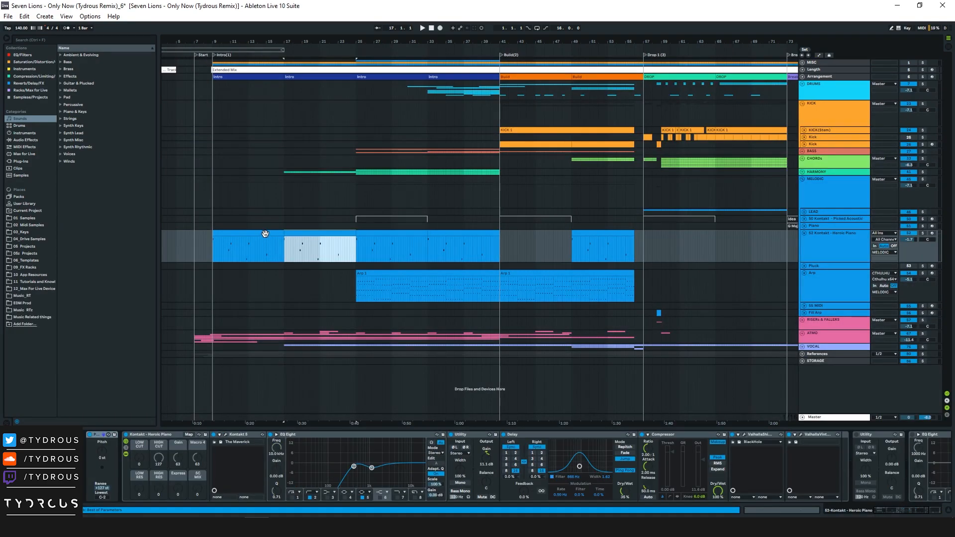
click(266, 232)
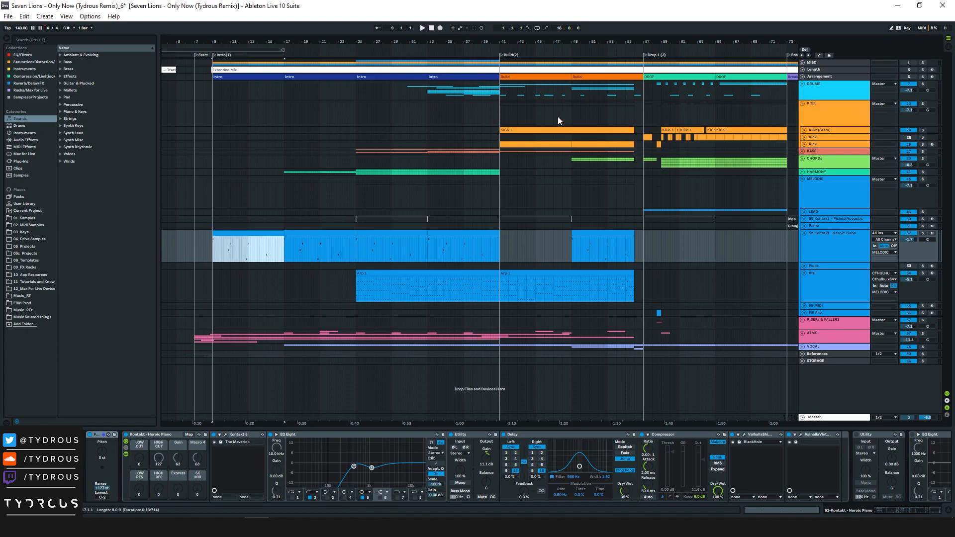
drag(422, 106, 498, 144)
click(810, 109)
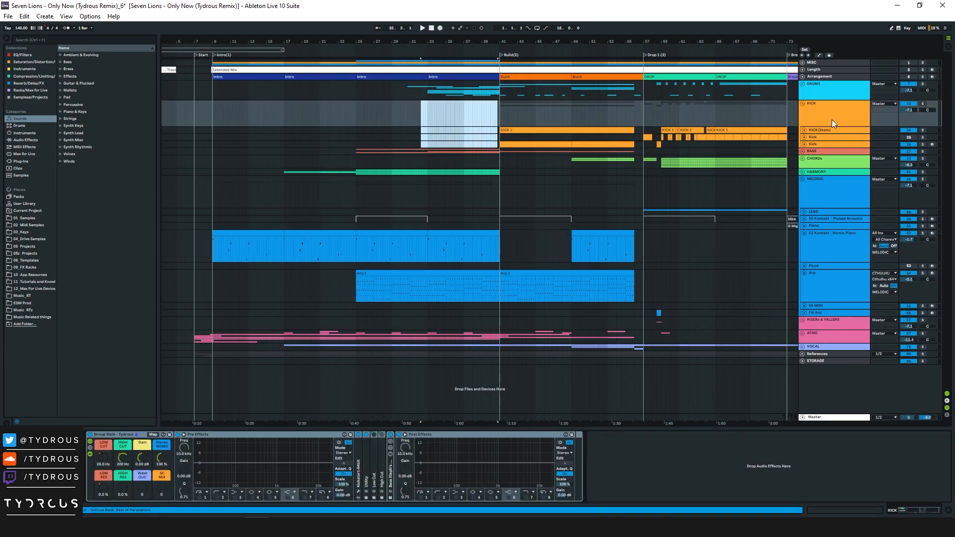
click(634, 116)
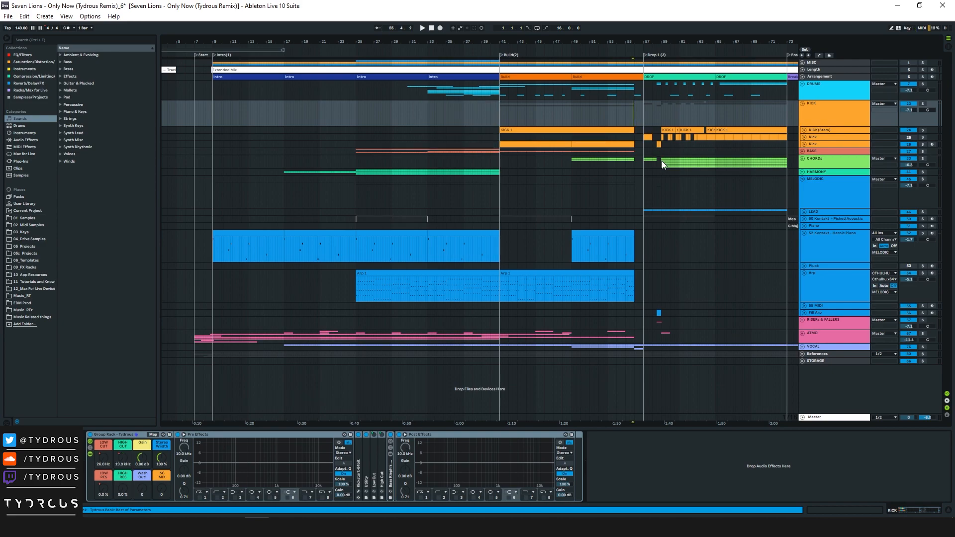
click(653, 76)
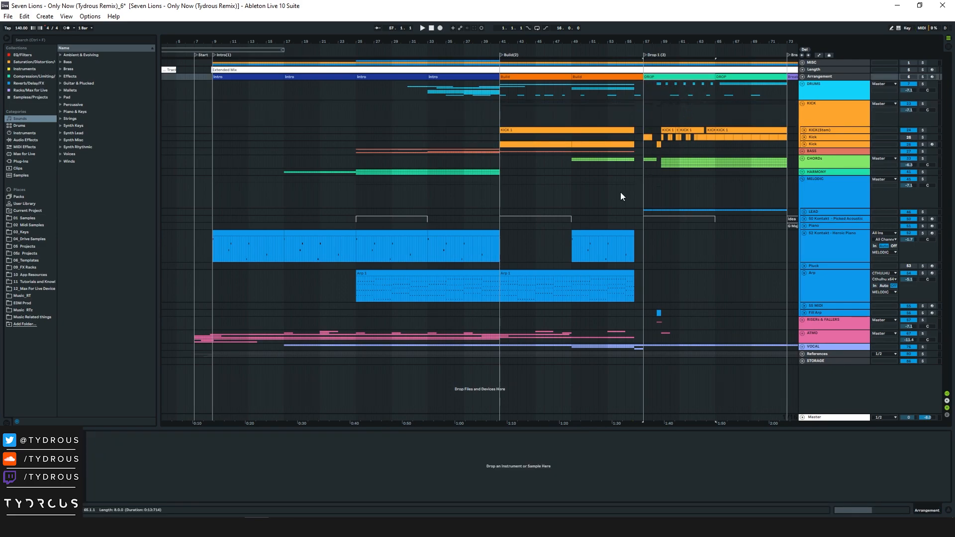
Unfold the VOCAL group to examine the Vocal 1 clip from the third Intro section up to the drop, and fold the group again
click(837, 285)
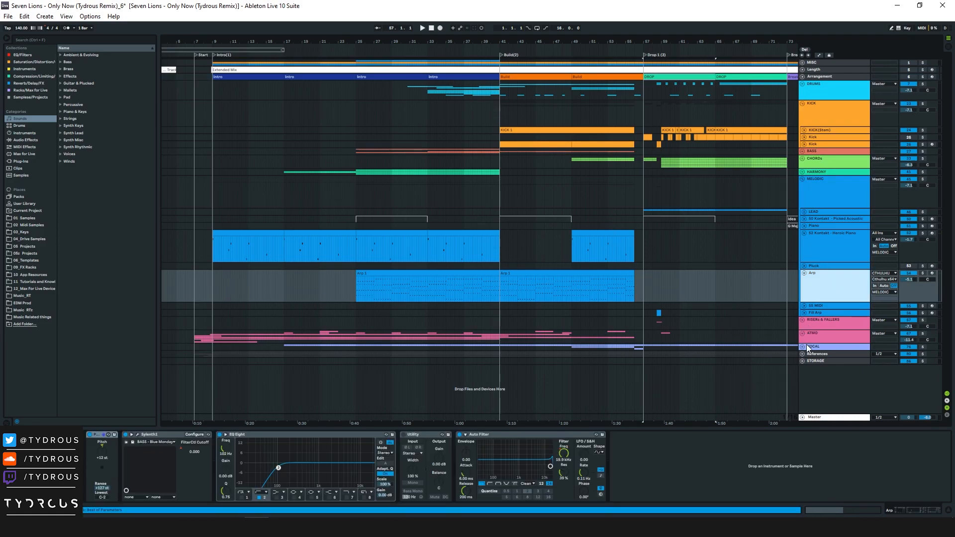
click(802, 346)
scroll(501, 291, down, 3)
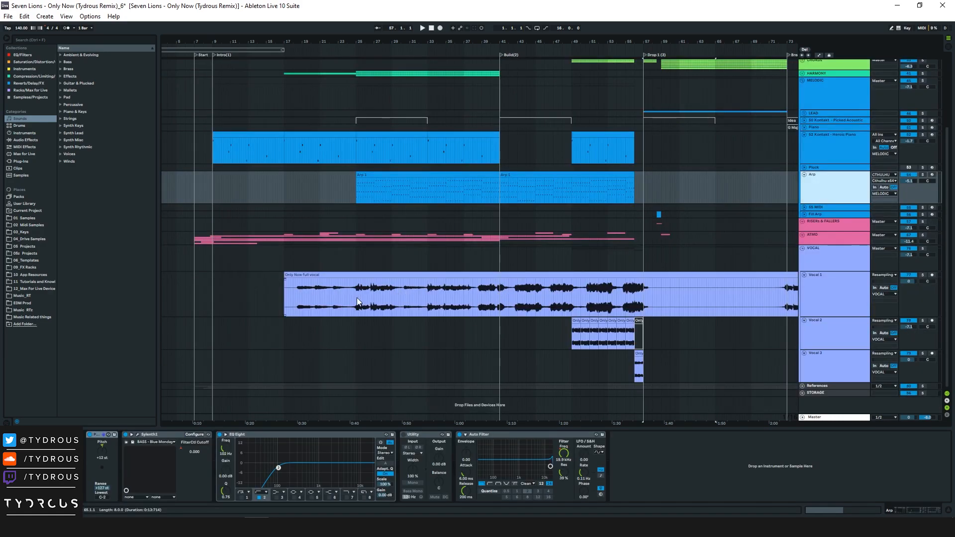
drag(359, 297, 591, 295)
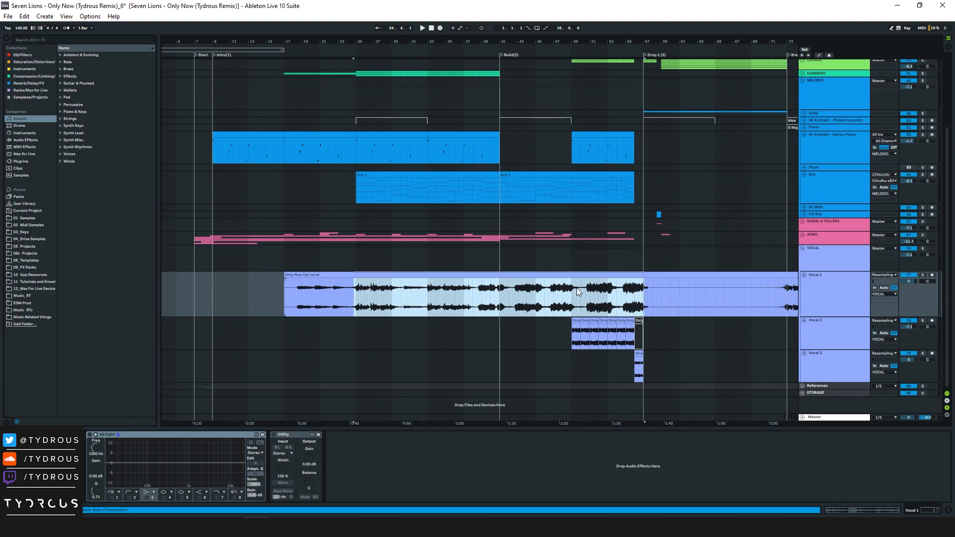
click(805, 254)
click(801, 248)
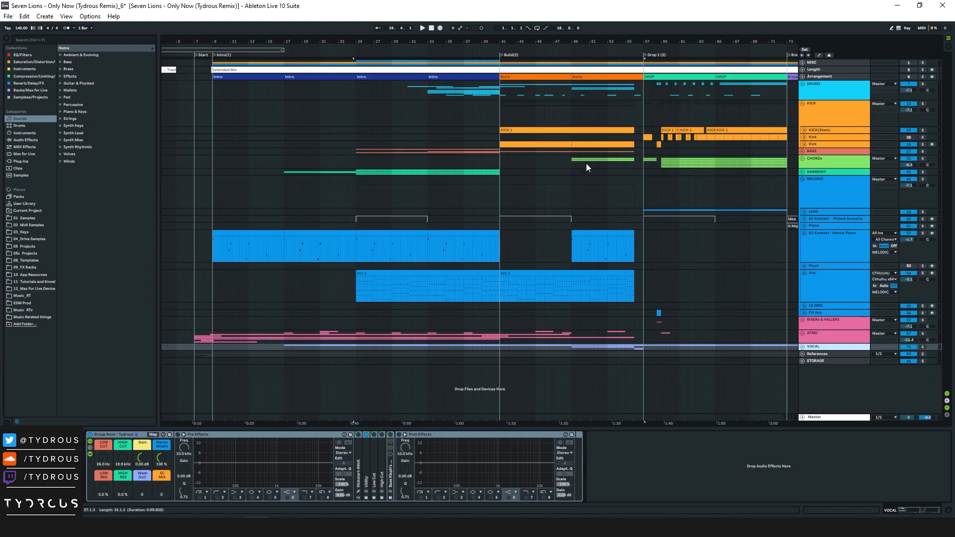
Play the arrangement from the start of the third Intro section and unfold the VOCAL group
click(377, 77)
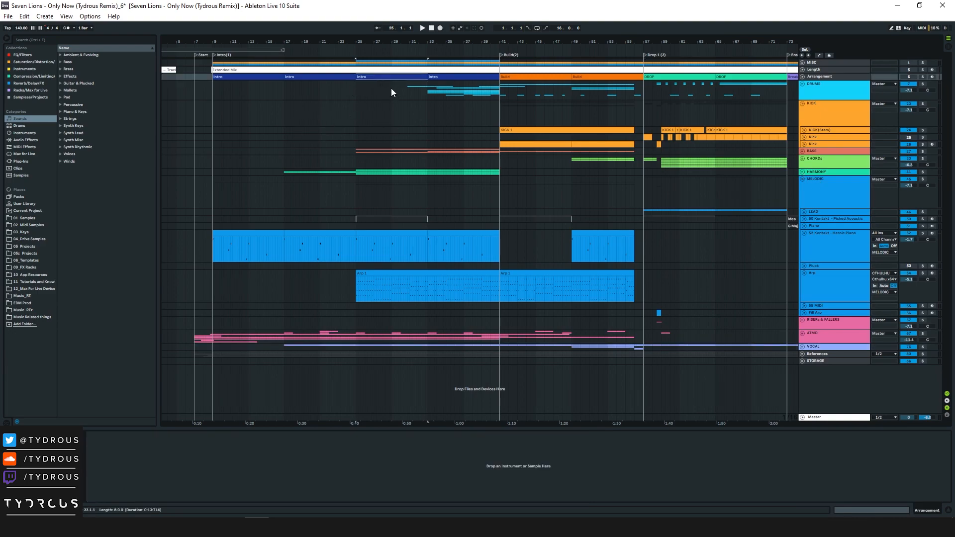
click(687, 78)
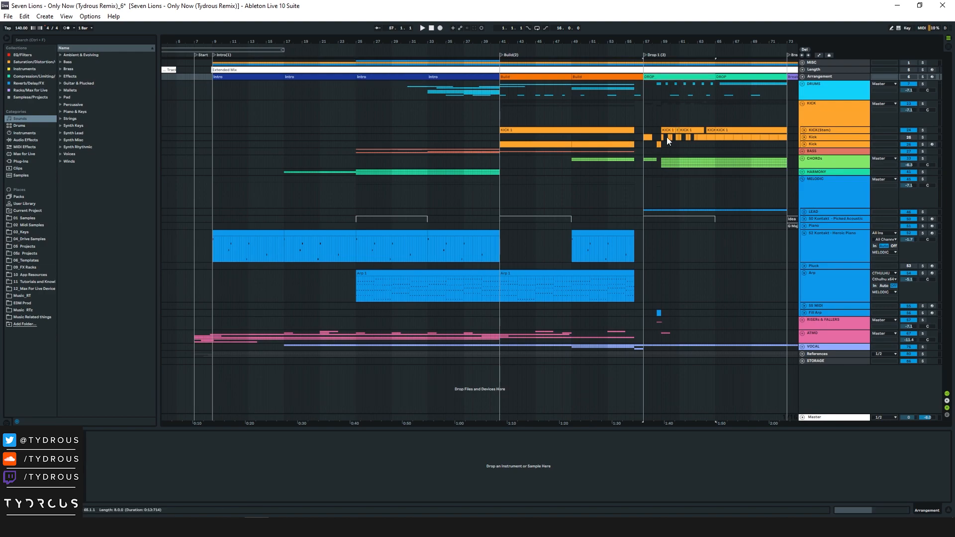
key(space)
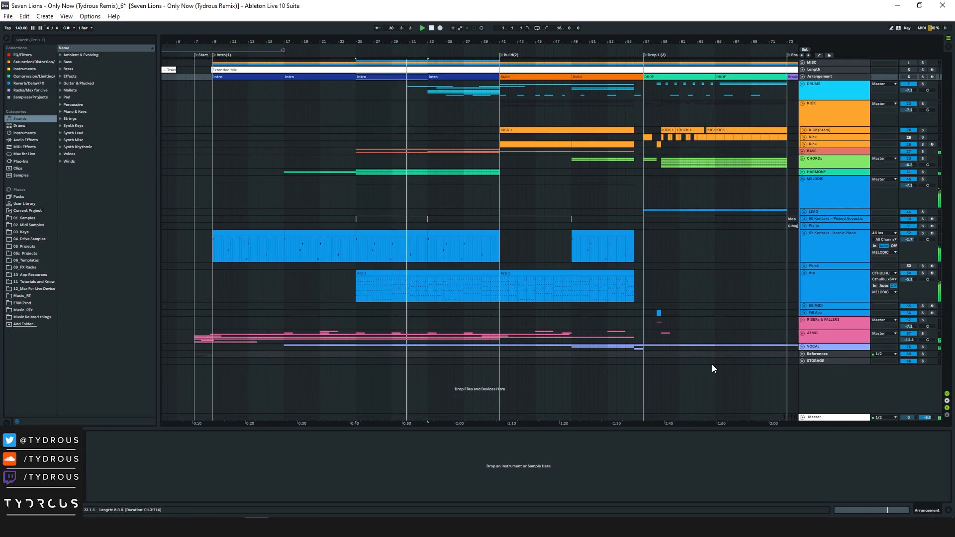
click(801, 347)
scroll(668, 324, down, 3)
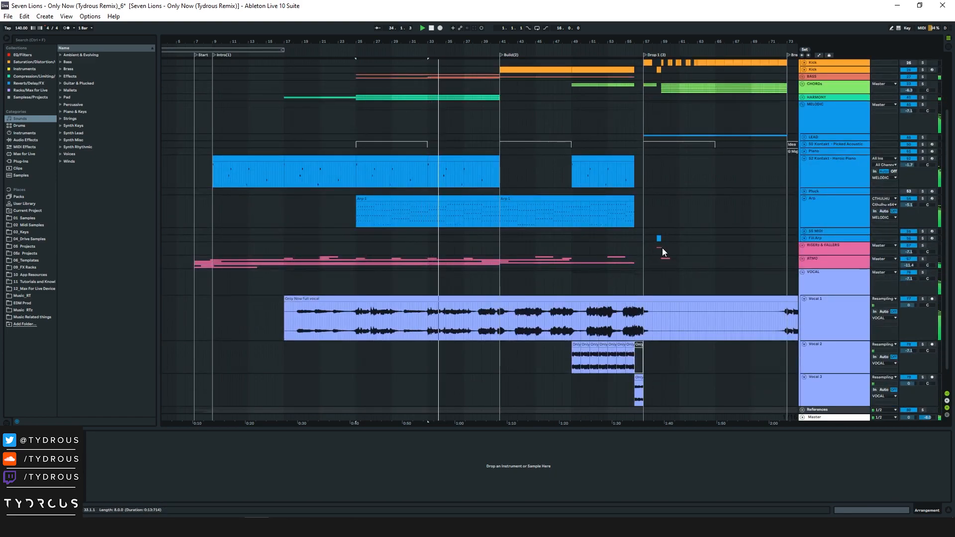
Unfold the DRUMS and ORCHESTRAL DRUMS groups during playback and examine their clips leading into the Build
scroll(686, 240, up, 7)
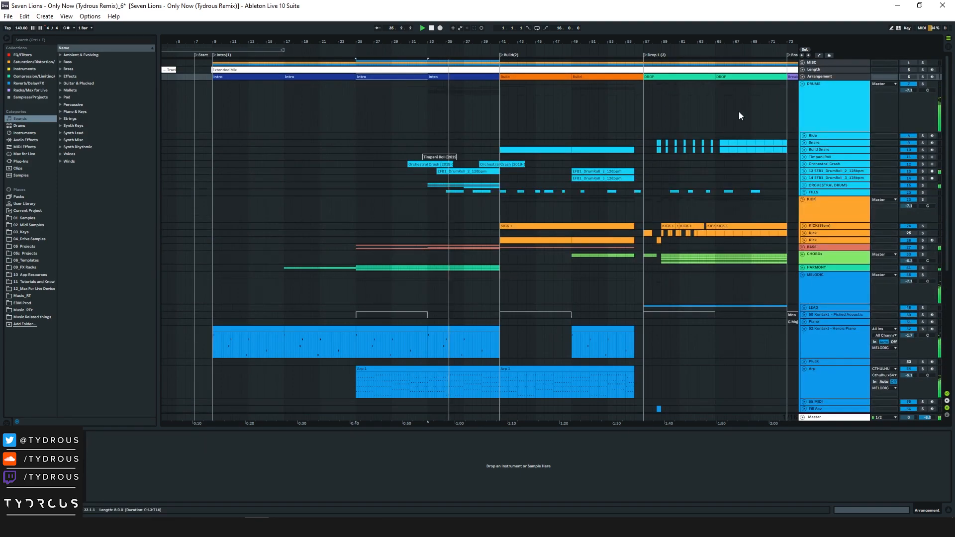
scroll(597, 167, down, 1)
click(803, 161)
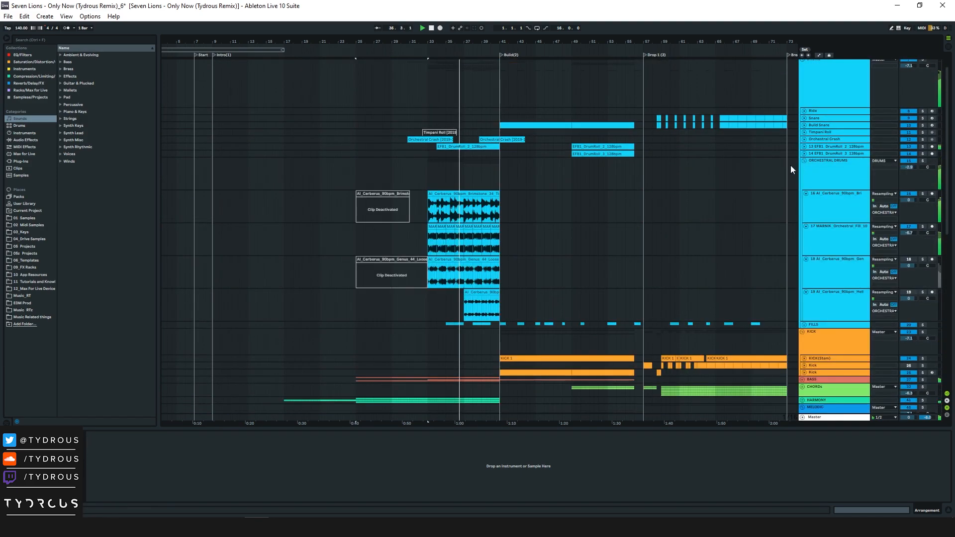
scroll(762, 187, down, 2)
drag(501, 38, 517, 115)
scroll(527, 174, down, 4)
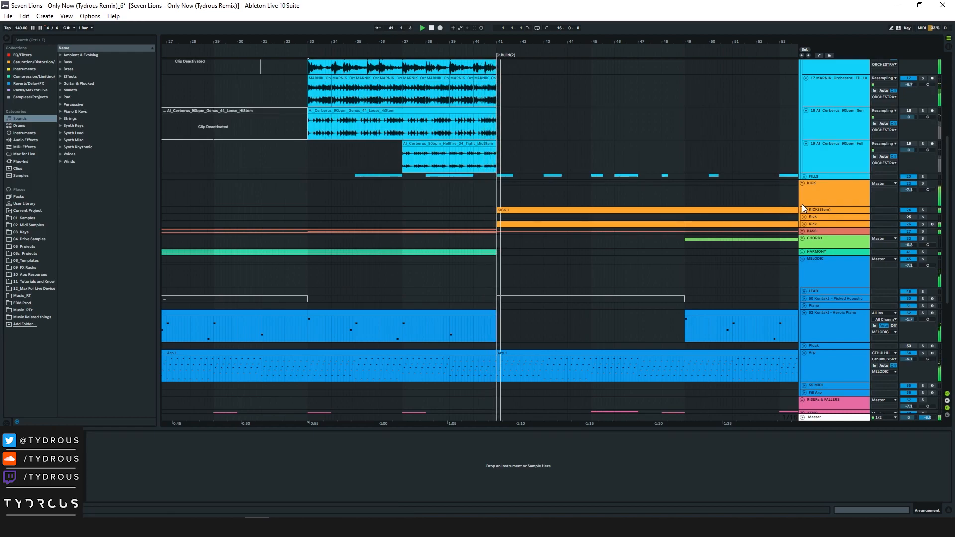
drag(635, 42, 450, 36)
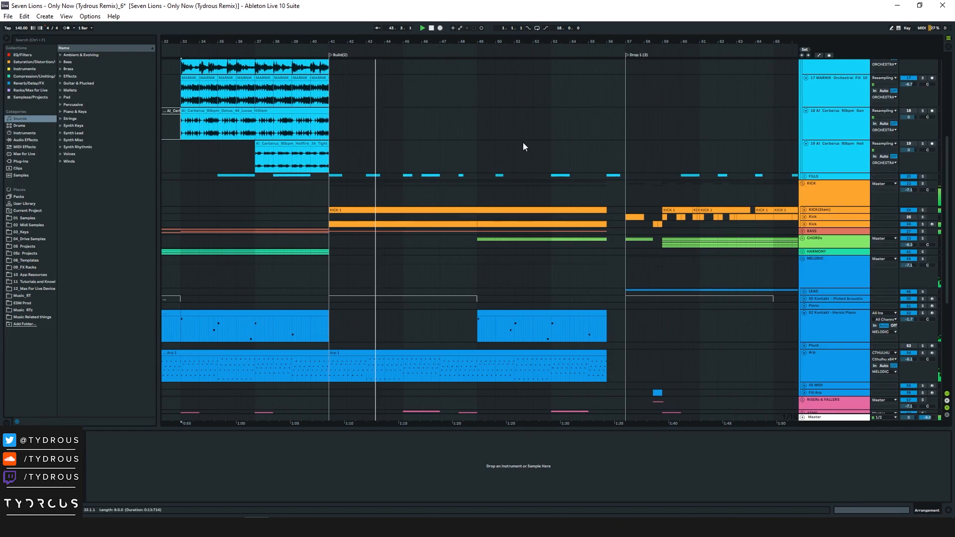
Follow playback through the Build and Drop 1 sections, fold all track groups and stop playback
scroll(573, 184, down, 1)
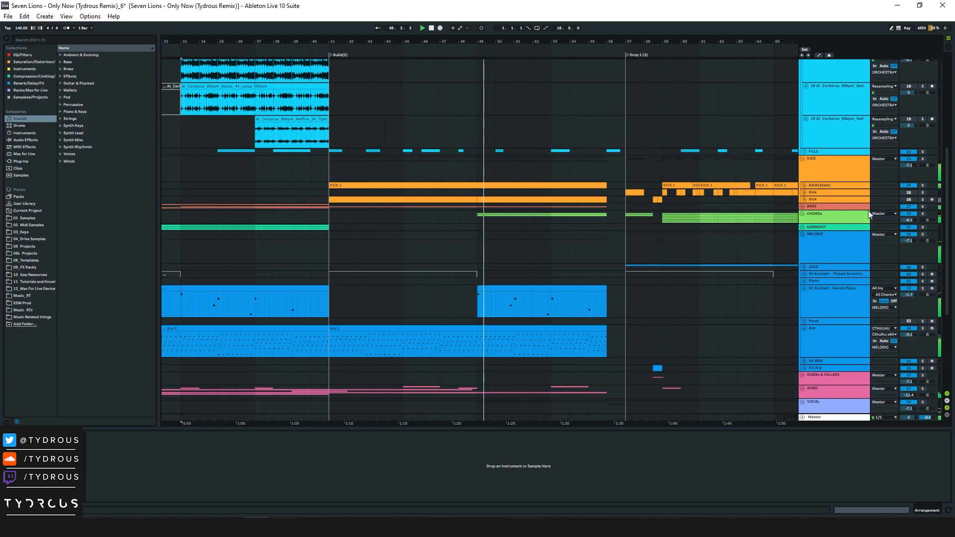
scroll(840, 227, down, 2)
scroll(840, 226, down, 2)
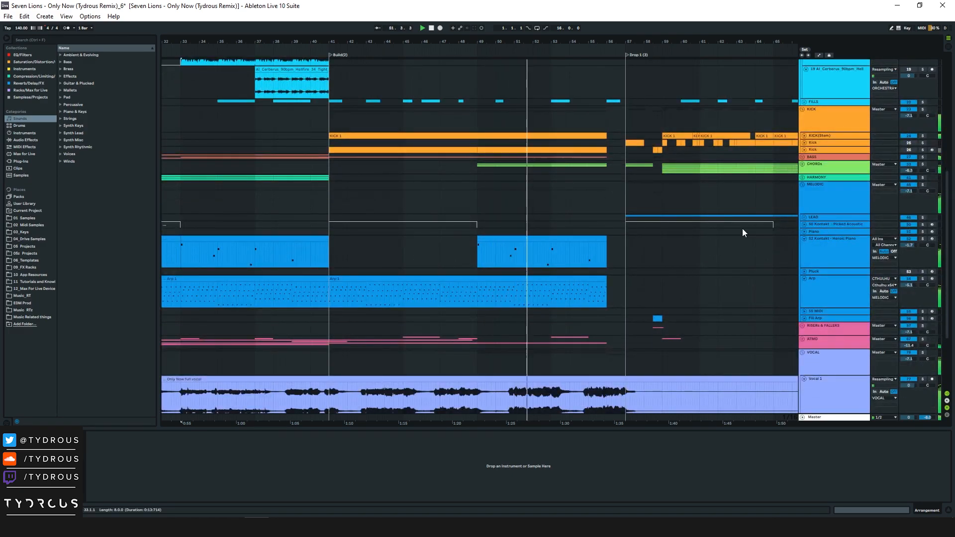
scroll(750, 251, down, 4)
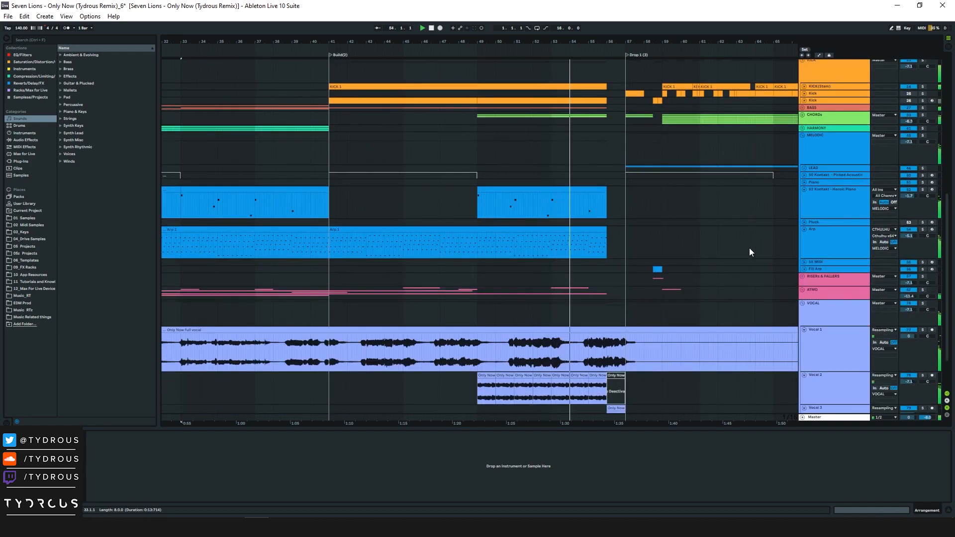
drag(662, 42, 495, 74)
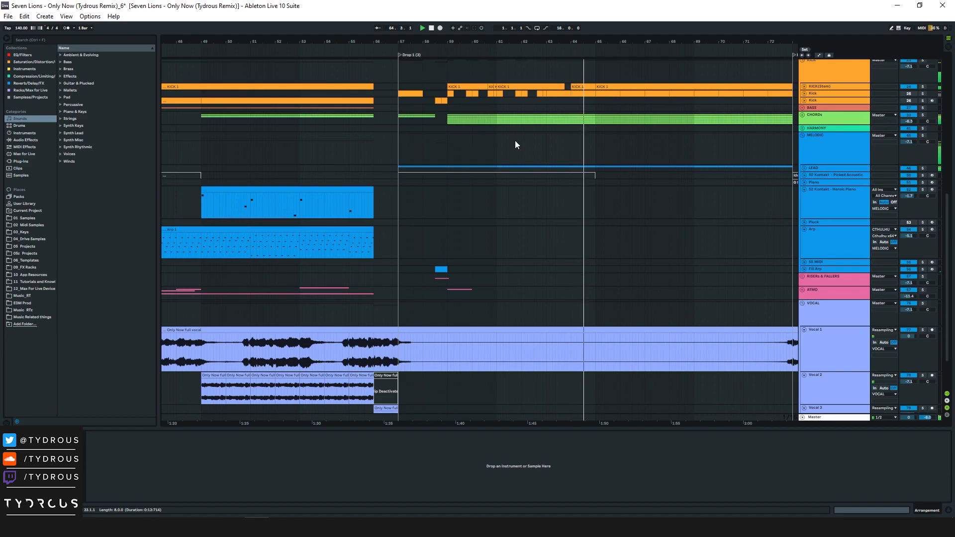
scroll(625, 125, up, 2)
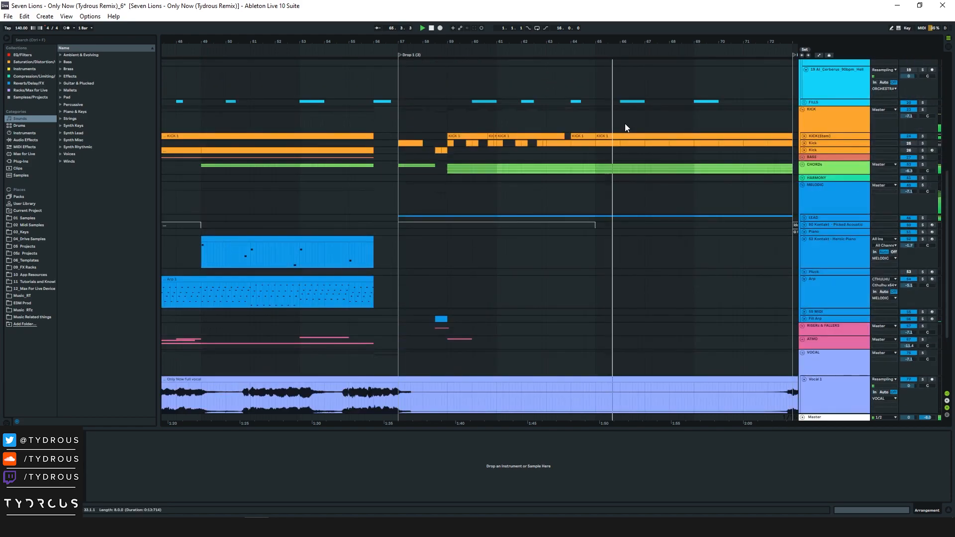
alt+click(802, 184)
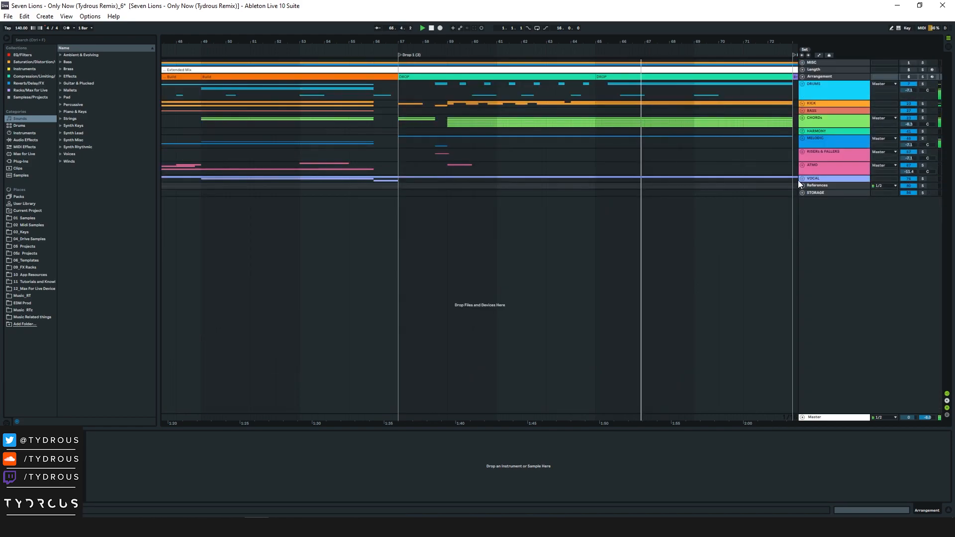
key(space)
Examine the CHORDS lane across the Build and Drop 1 sections, and unfold the MELODIC group
drag(603, 43, 638, 39)
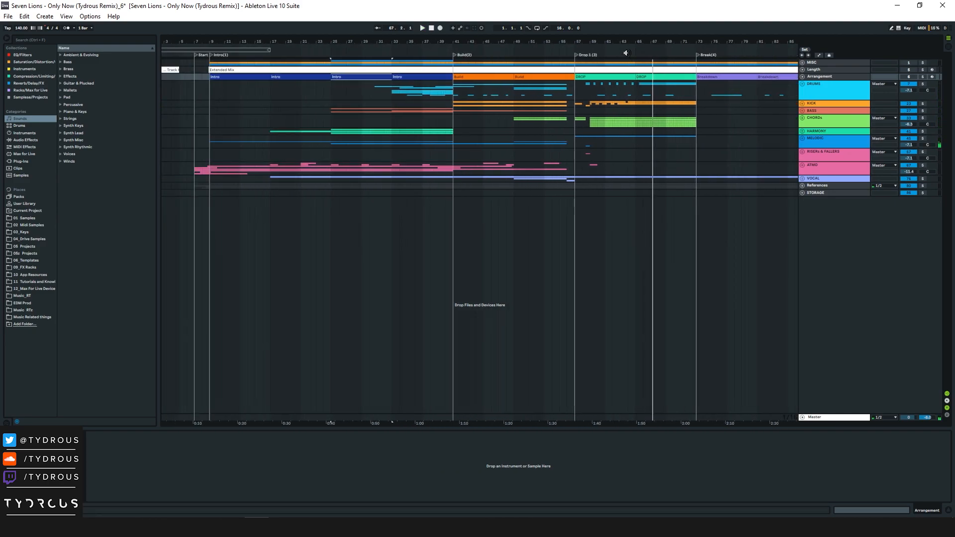
click(574, 117)
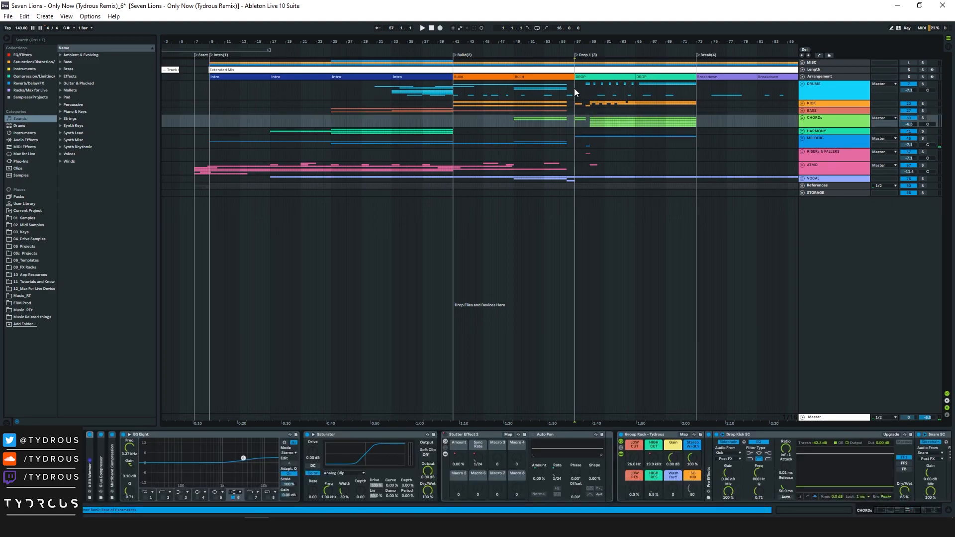
drag(612, 124, 610, 143)
click(540, 122)
click(802, 139)
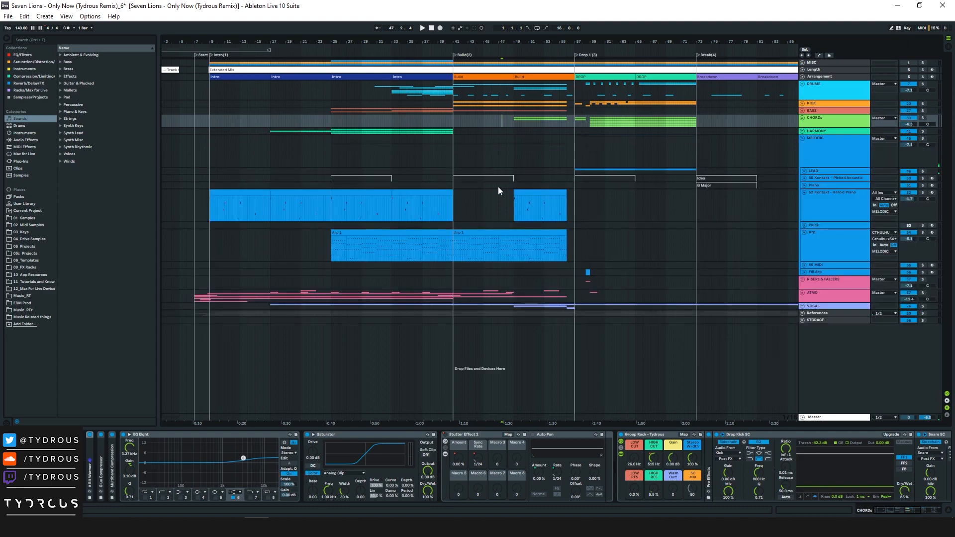
Play the Heroic Piano track in solo from its clip in the third Intro section, and select the MELODIC group
click(356, 192)
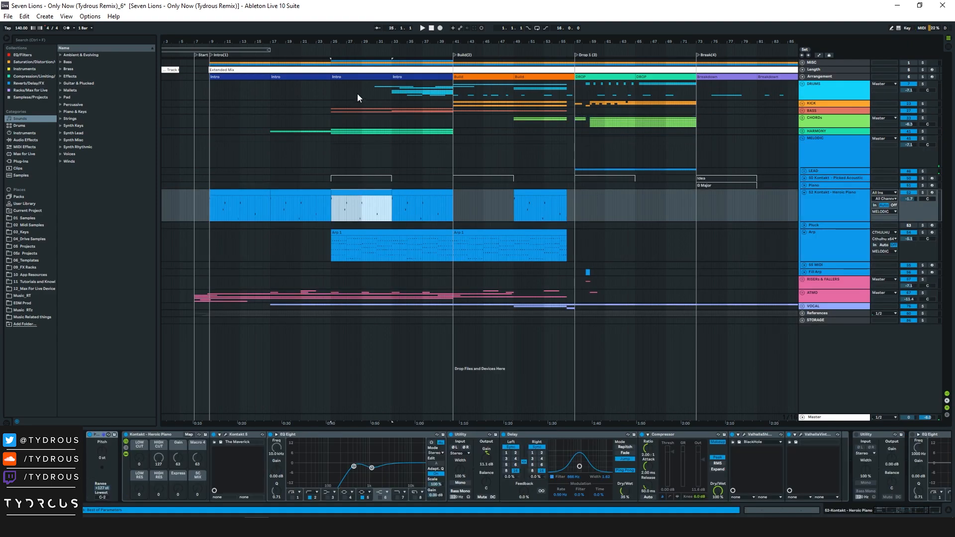
drag(347, 41, 527, 154)
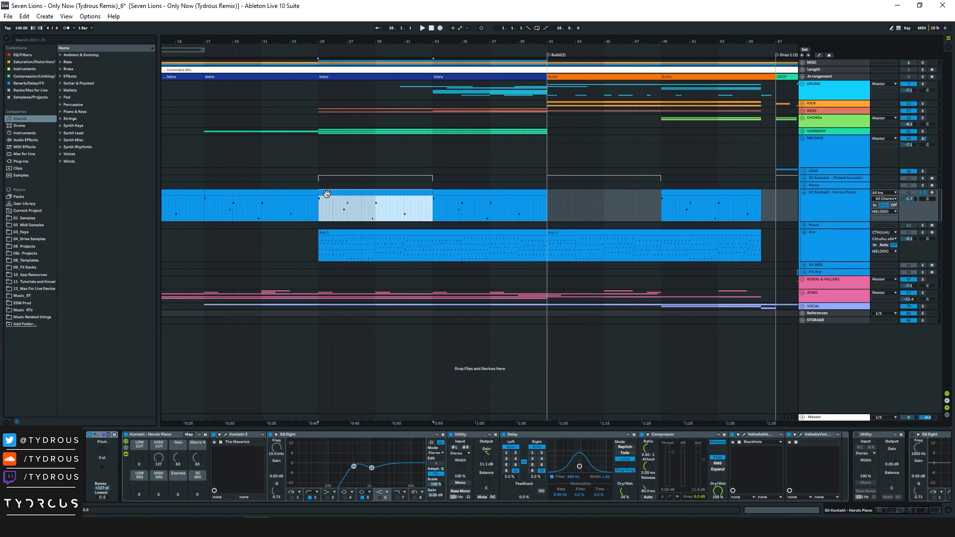
key(space)
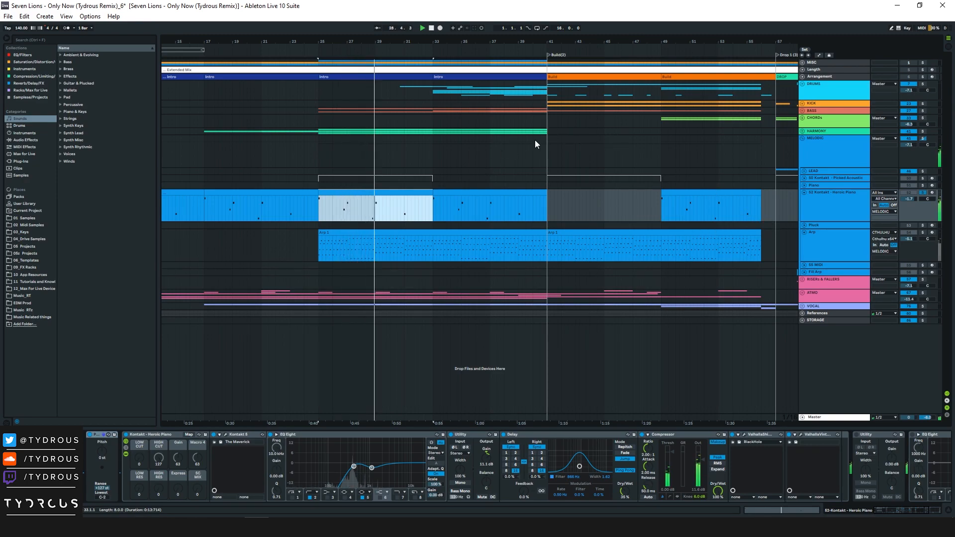
click(852, 144)
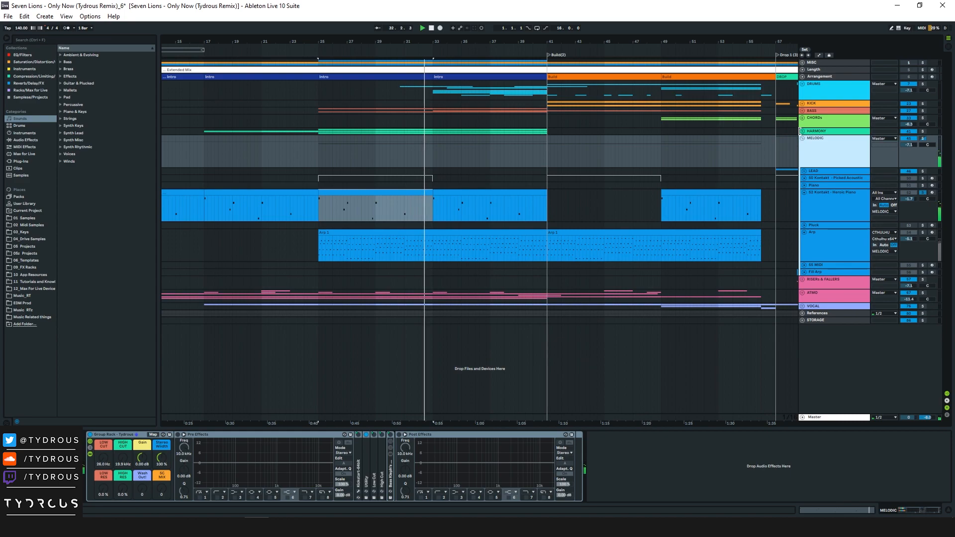
Unfold the HARMONY group, show the automation lanes and zoom in on the Cello clip's expression curve in the second Intro section
click(803, 132)
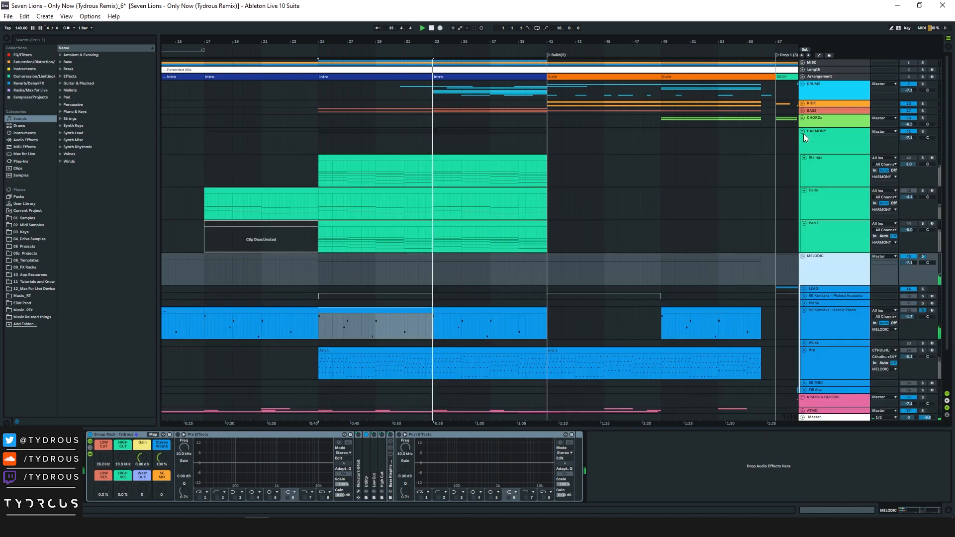
click(830, 198)
key(a)
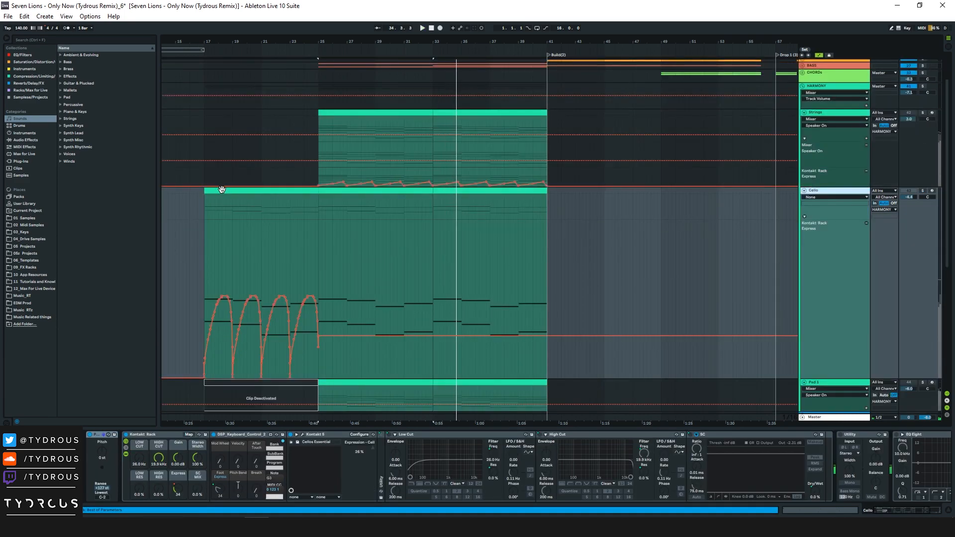
click(223, 189)
key(space)
drag(217, 41, 273, 67)
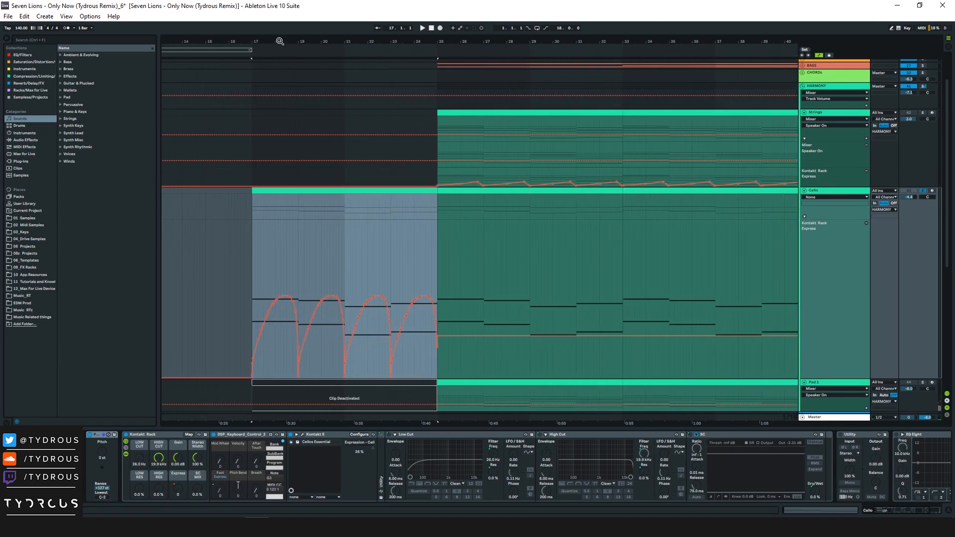
key(z)
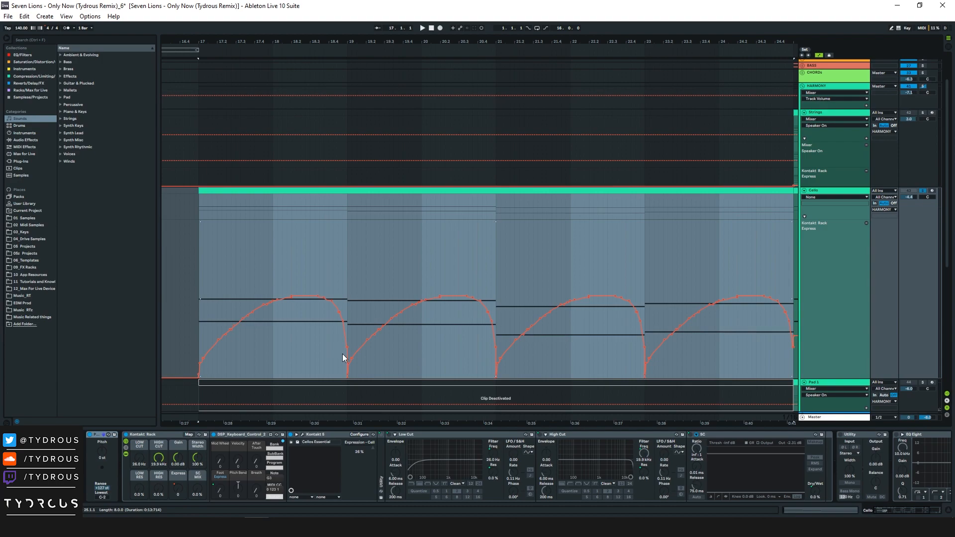
Play the Cello clip in solo from the start of the second Intro section, and stop before the third
click(247, 261)
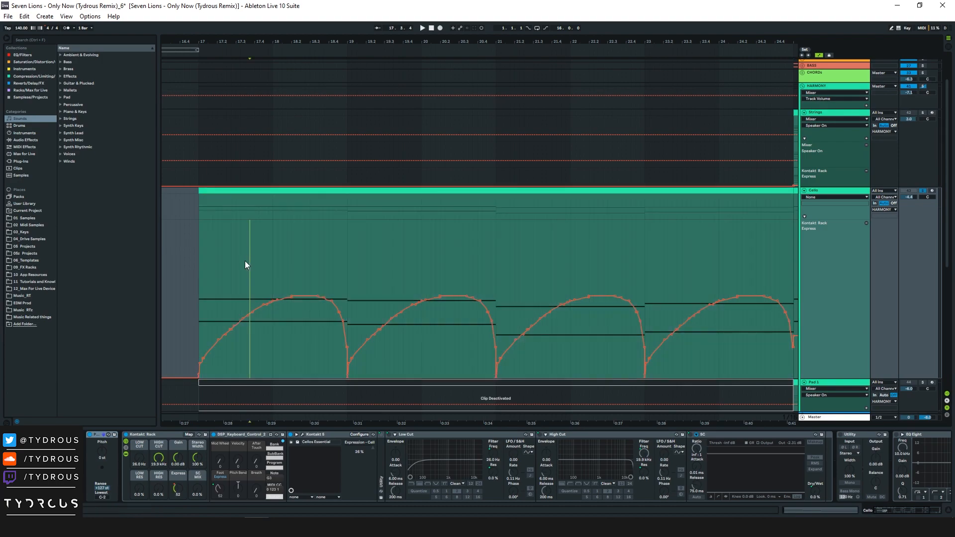
click(211, 192)
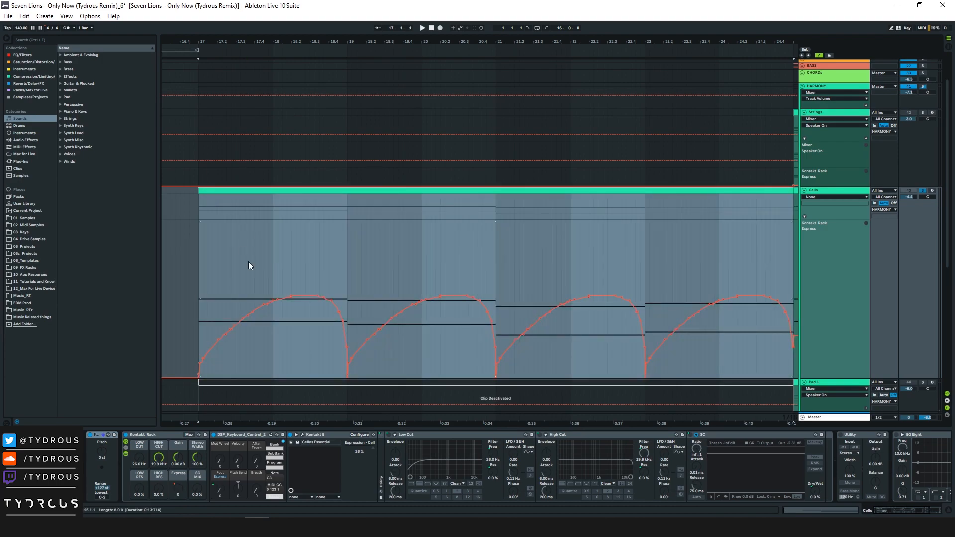
key(space)
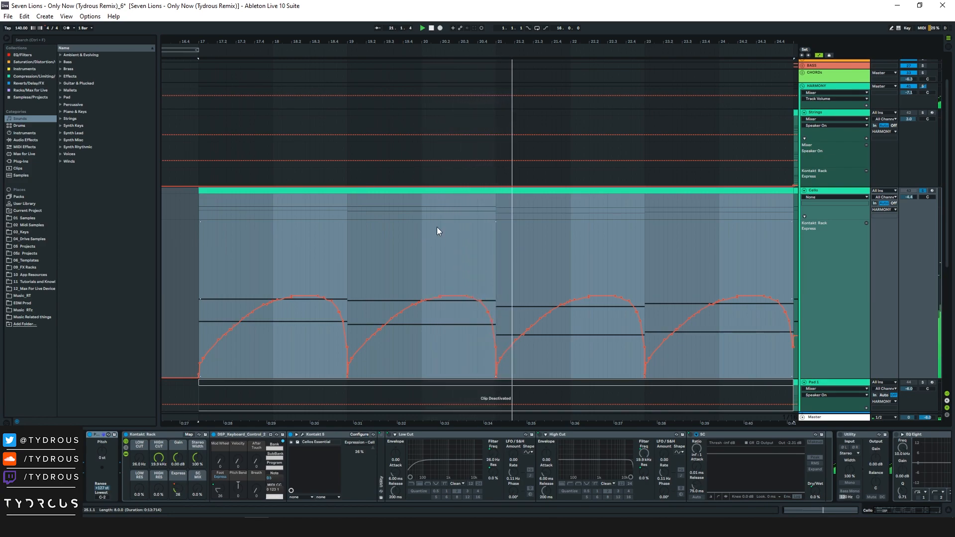
drag(560, 42, 381, 13)
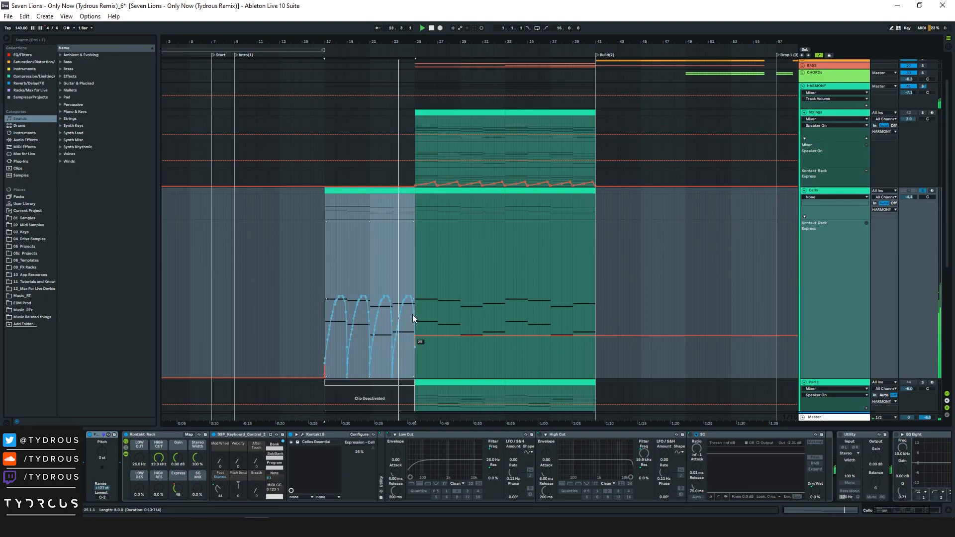
click(431, 285)
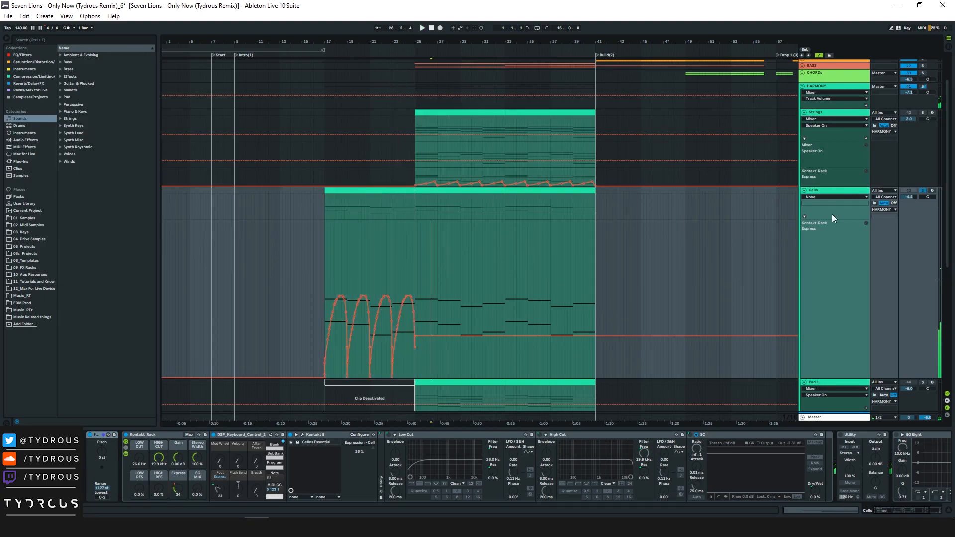
Fold the Strings, Cello and Pad 1 tracks and play the mix from the second Intro section
click(804, 190)
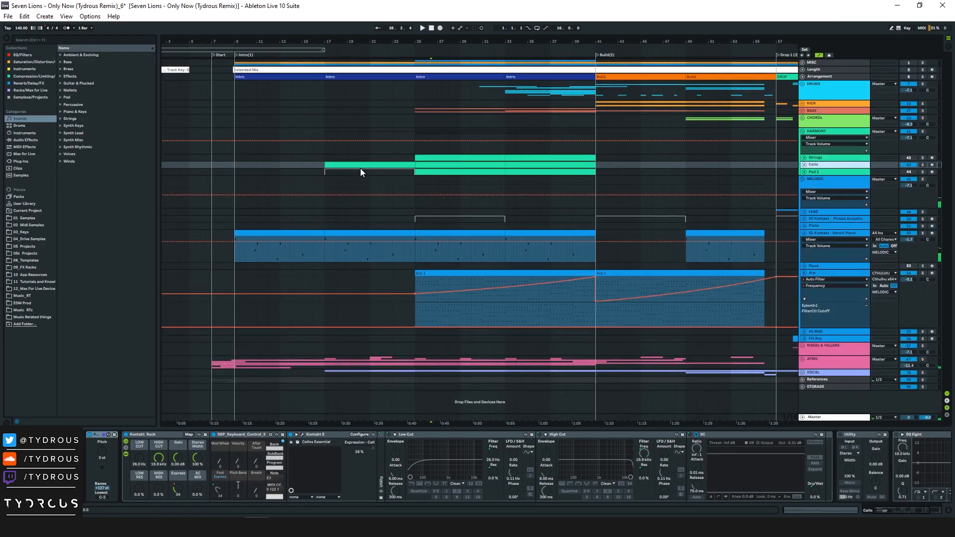
click(326, 159)
key(space)
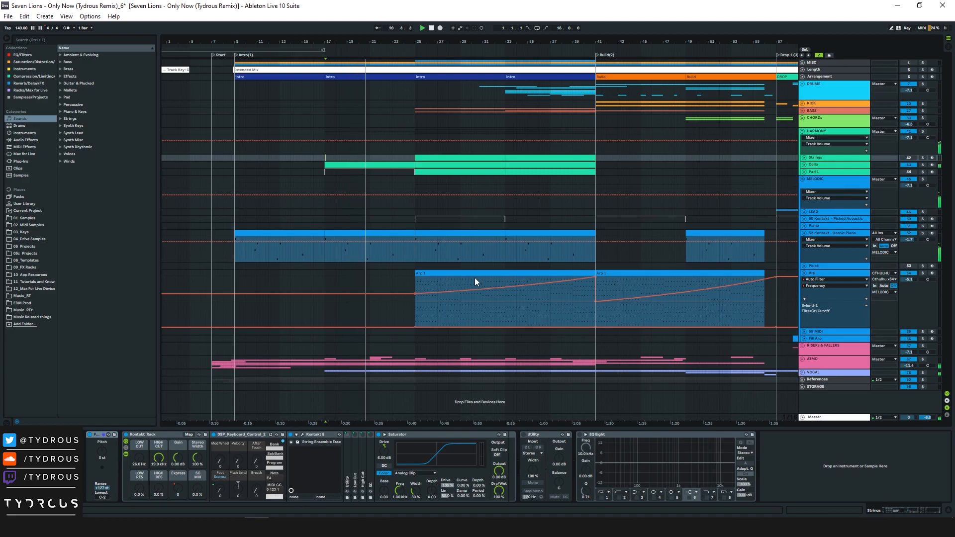
Solo the Arp track and play its first clip from the third Intro section
click(521, 275)
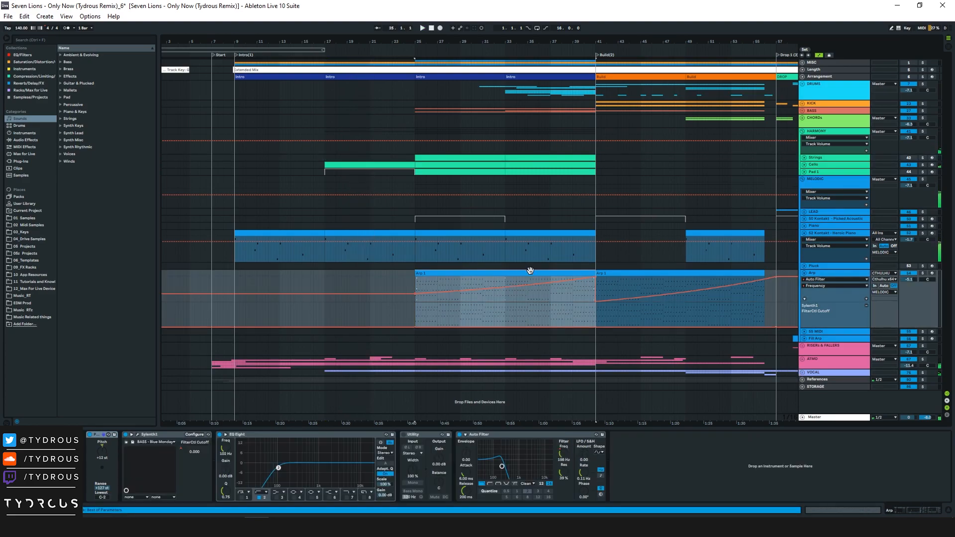
drag(513, 40, 410, 42)
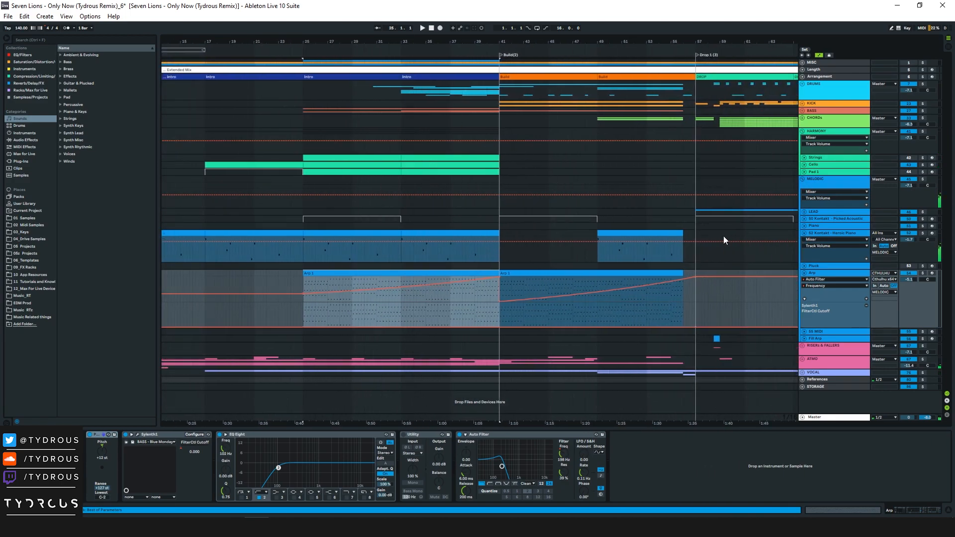
click(850, 267)
click(852, 273)
key(s)
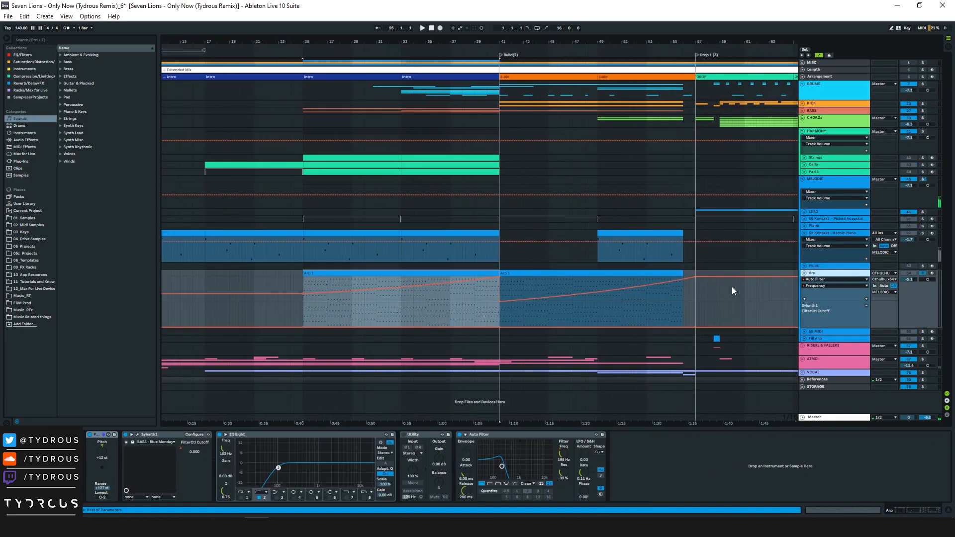
click(372, 274)
key(space)
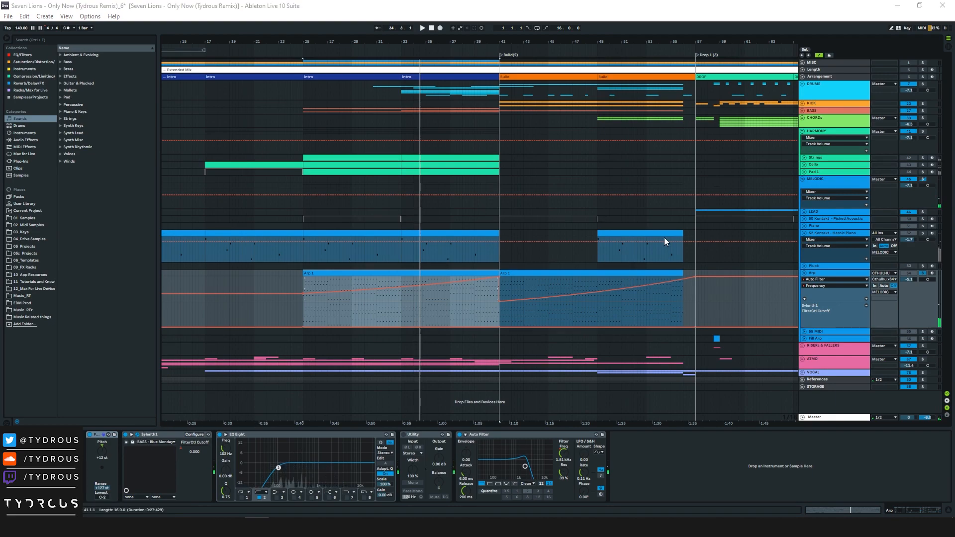
Inspect the Arp track's Sylenth1 instrument and close it, hiding the device view and automation lanes and folding the track
drag(954, 149, 366, 102)
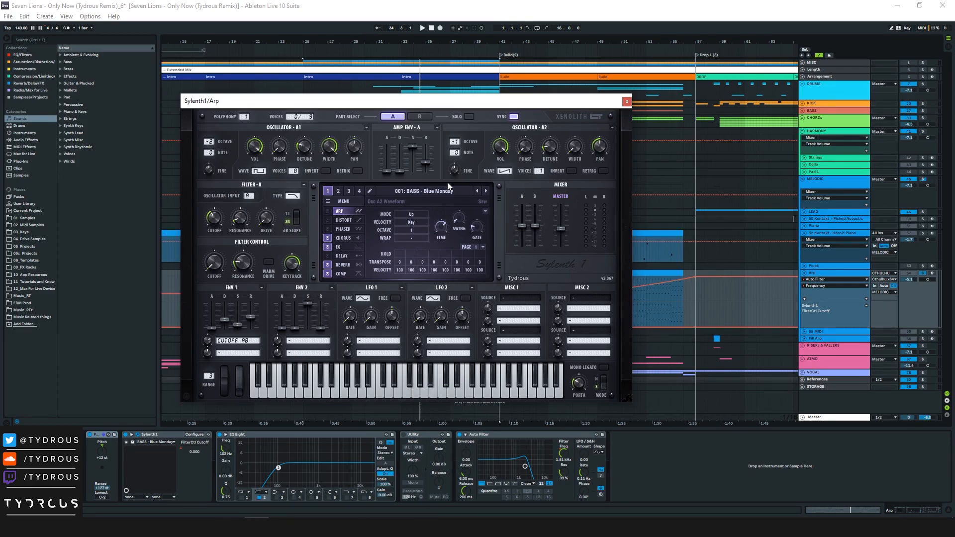
click(628, 102)
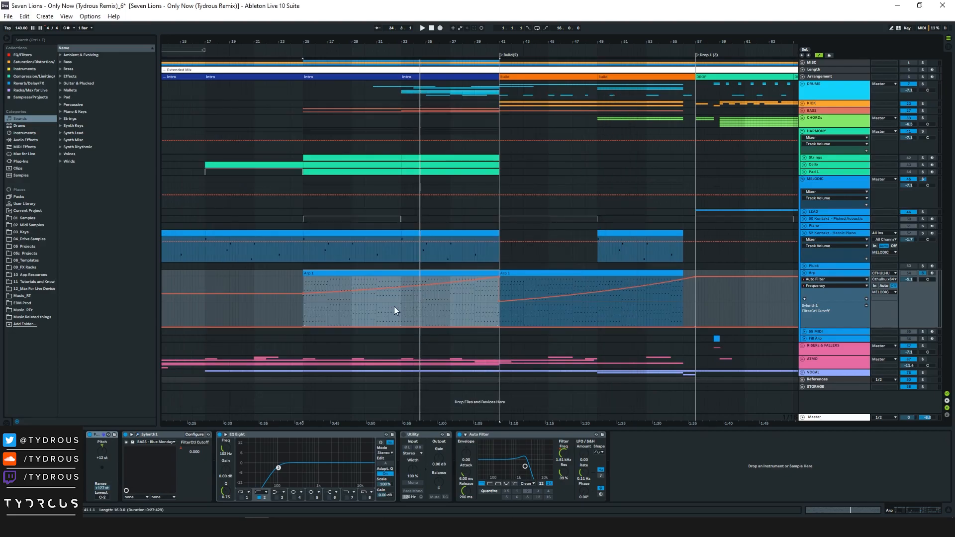
double_click(837, 273)
key(a)
click(804, 273)
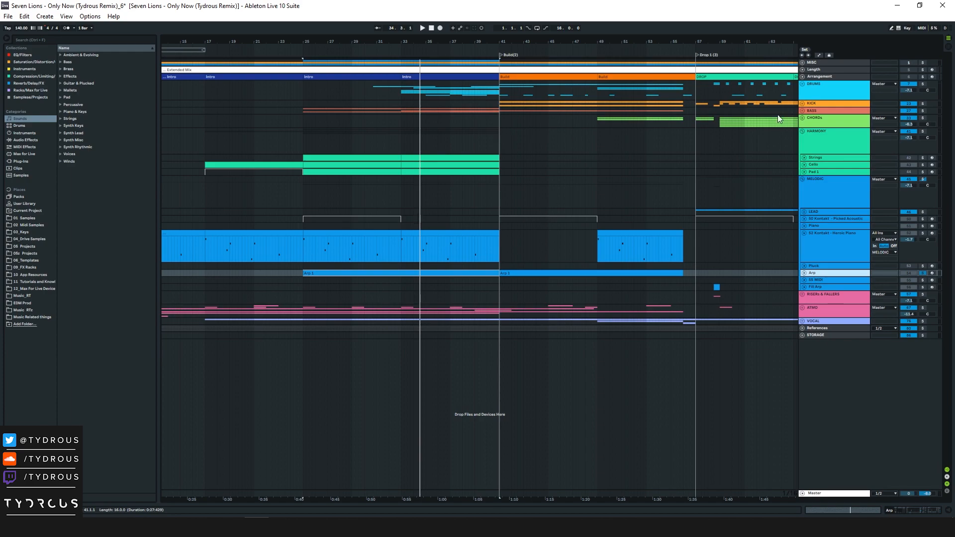
Unfold the DRUMS group and play it in solo from the fourth Intro section
click(803, 85)
click(834, 106)
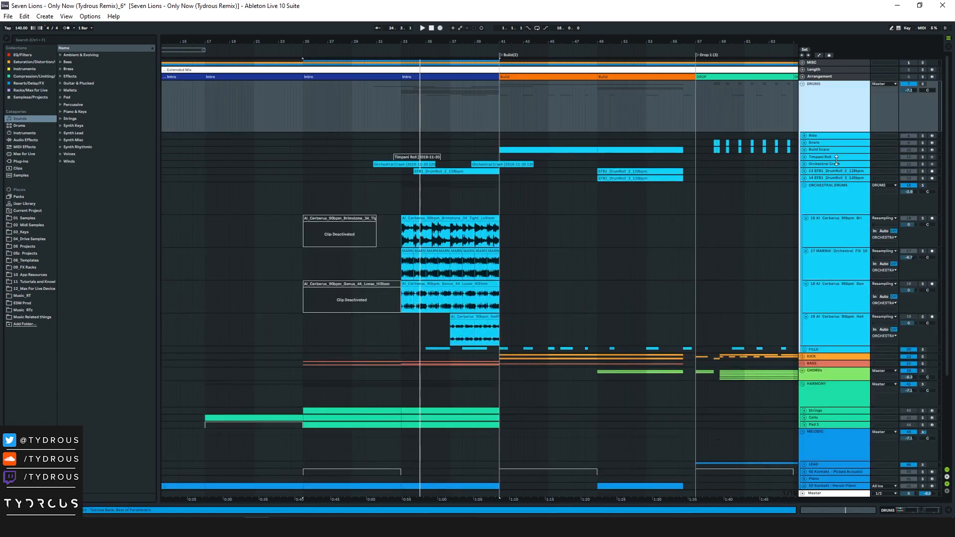
click(401, 135)
key(plus)
key(plus)
key(space)
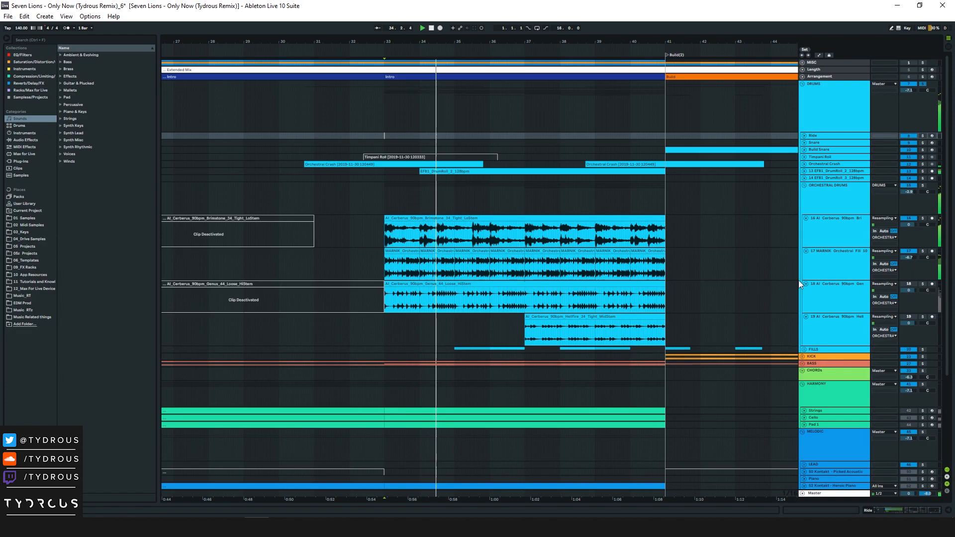
Select the MARNIK Orchestral Fill track during playback, stop in the Build, and fold the ORCHESTRAL DRUMS group
click(843, 262)
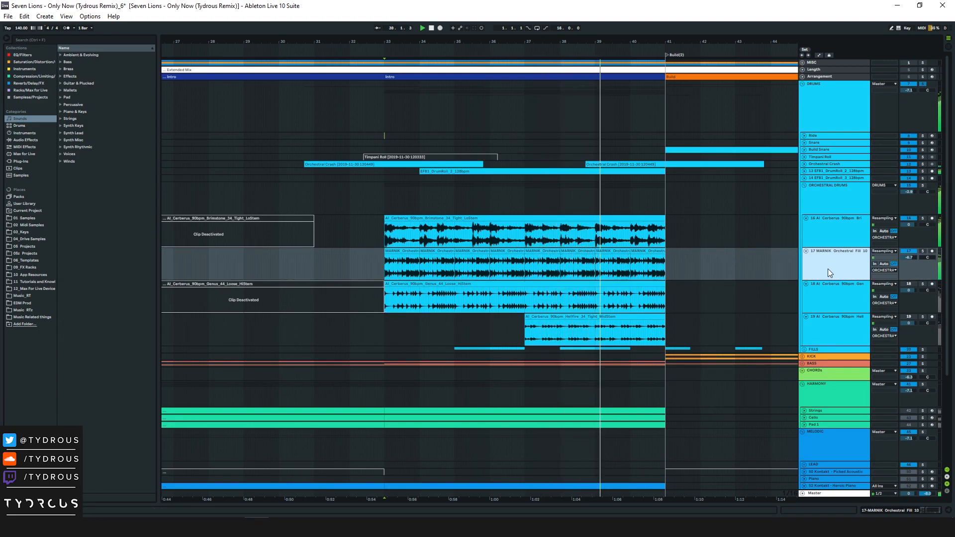
drag(680, 41, 455, 20)
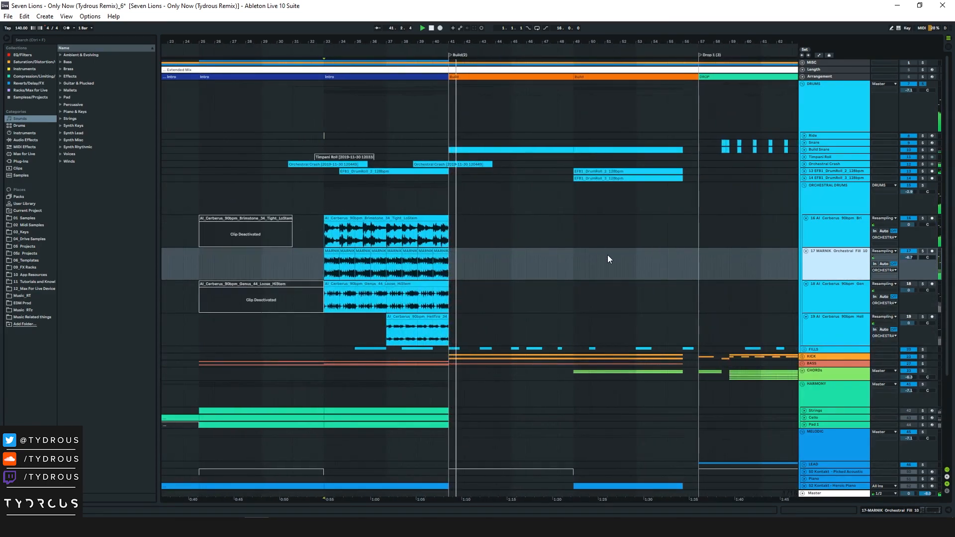
click(804, 186)
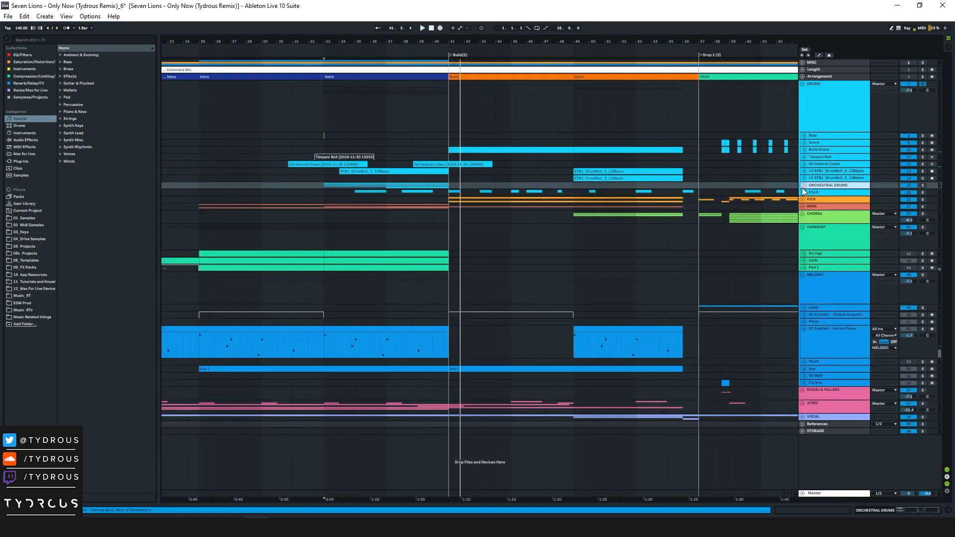
drag(402, 186, 455, 183)
drag(784, 42, 454, 43)
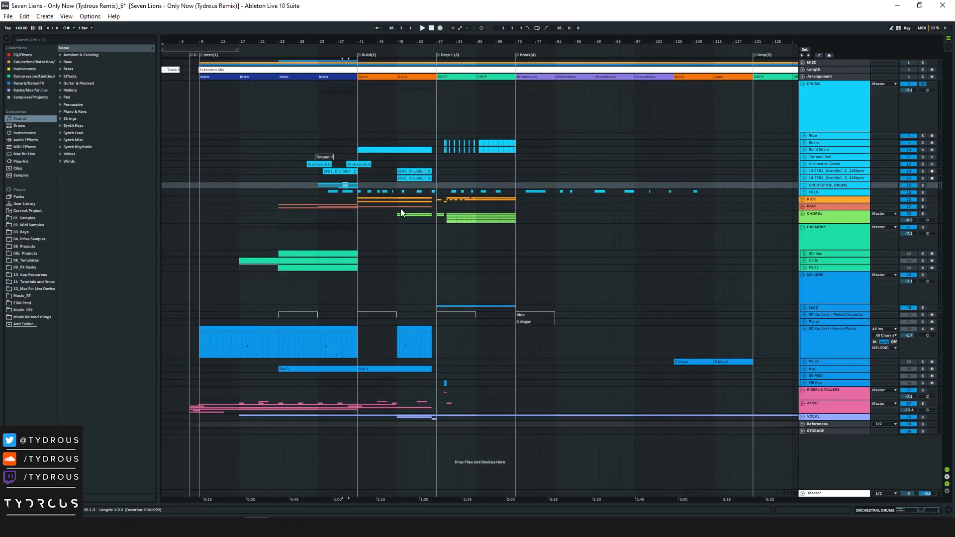
Unfold the CHORDS group and play it in solo from the second Build section
click(802, 214)
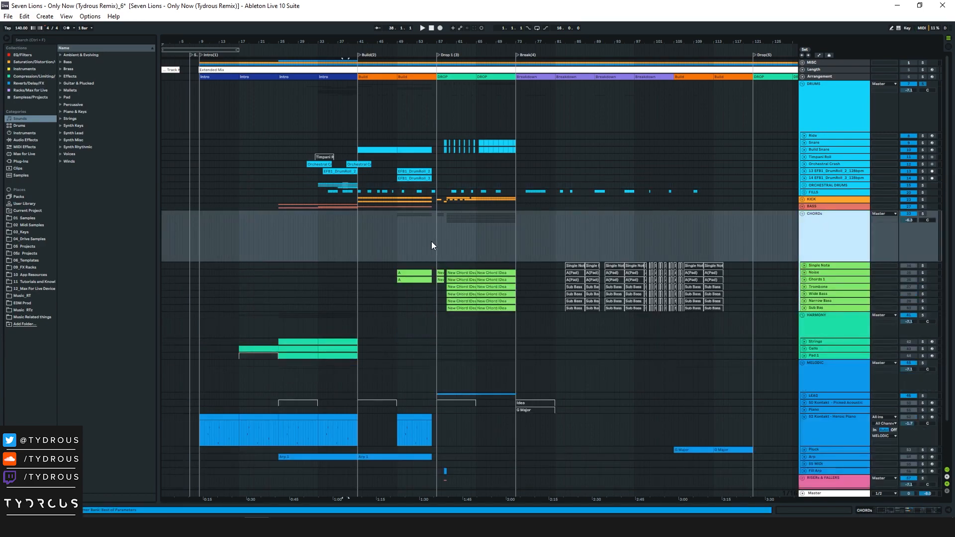
click(399, 235)
drag(408, 40, 410, 85)
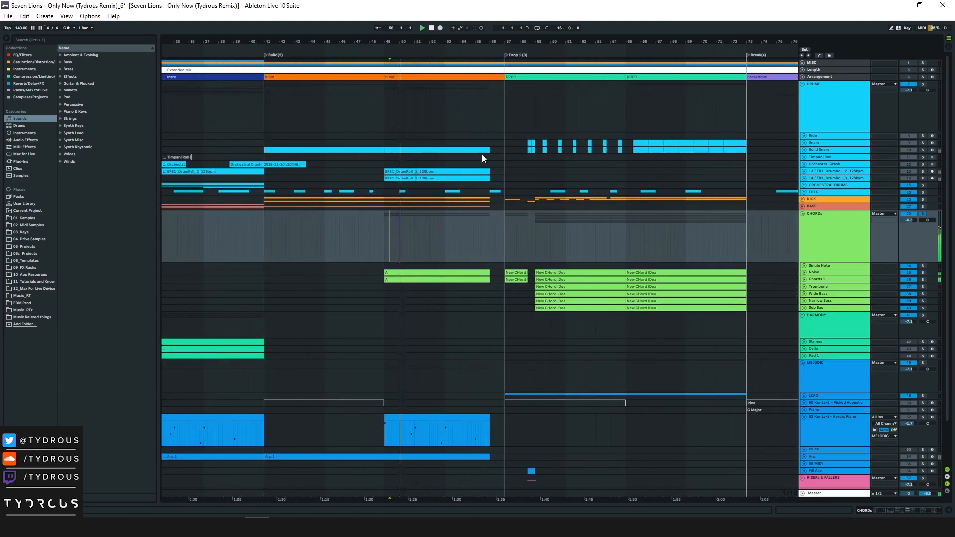
Expand all tracks in the CHORDS group, examine the Noise clip in the second Build section and stop playback
alt+click(803, 272)
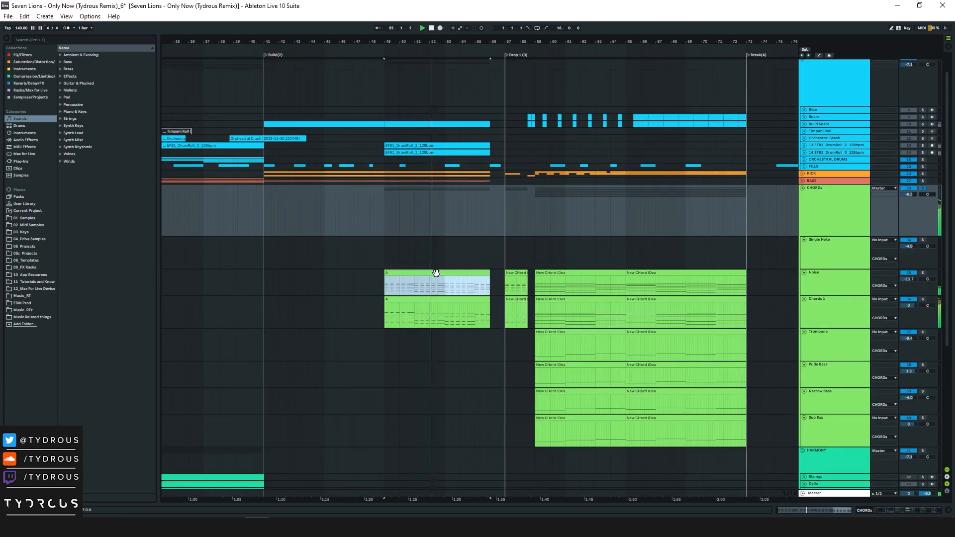
click(435, 272)
drag(415, 291, 455, 293)
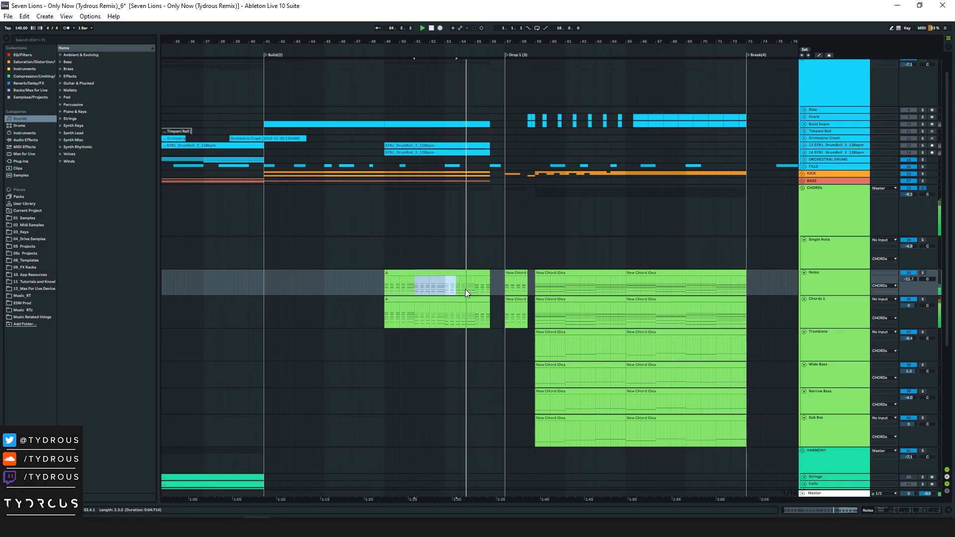
click(466, 290)
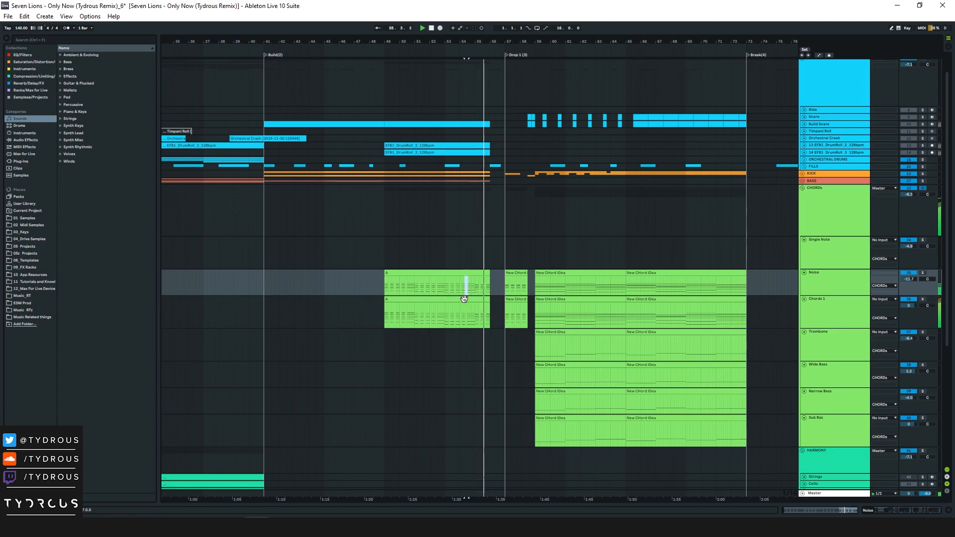
click(404, 250)
Show the automation lanes and examine the Stutter Effect 2 Macro 1 curve on the CHORDS group around Drop 1
key(a)
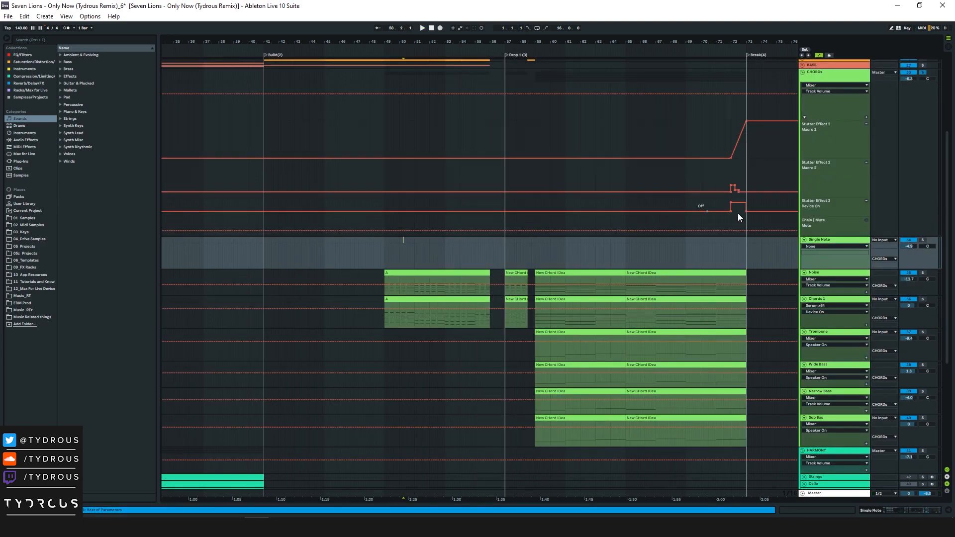
click(595, 147)
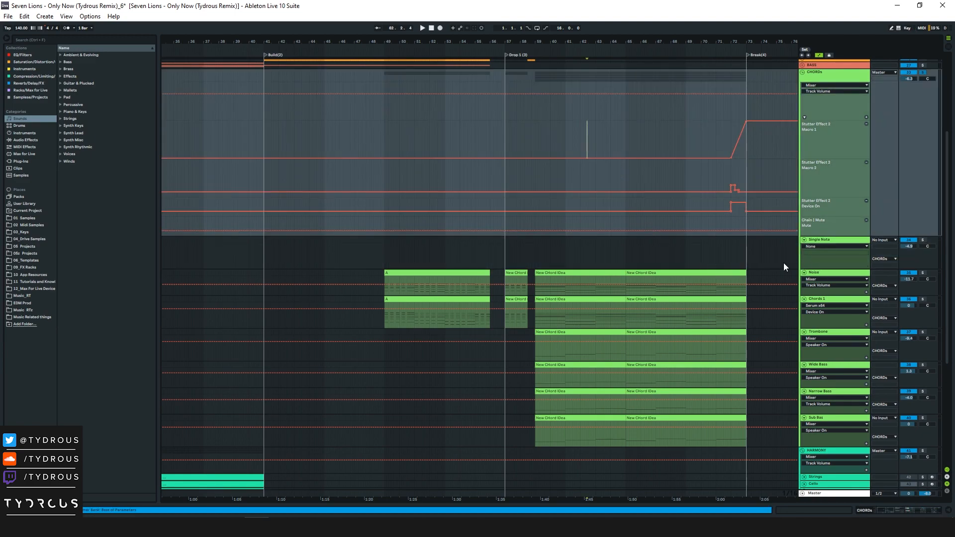
drag(419, 144, 562, 138)
click(505, 143)
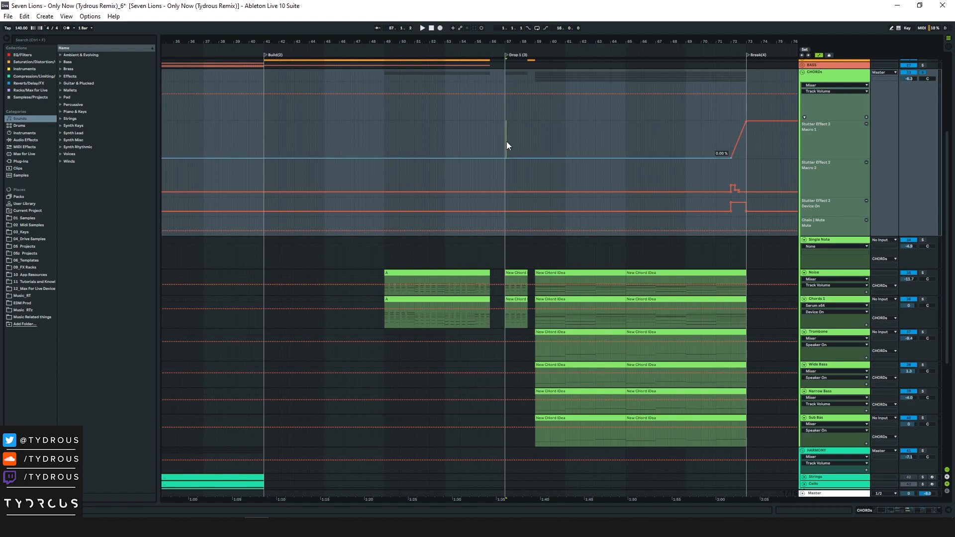
Open the Noise track's New Chord Idea clip at the start of Drop 1 in the note editor
drag(515, 44, 498, 273)
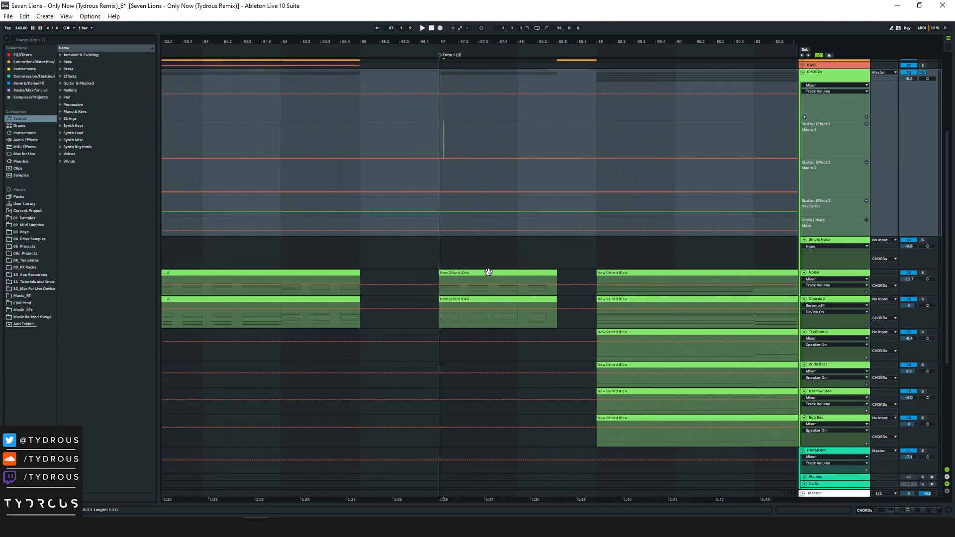
click(487, 272)
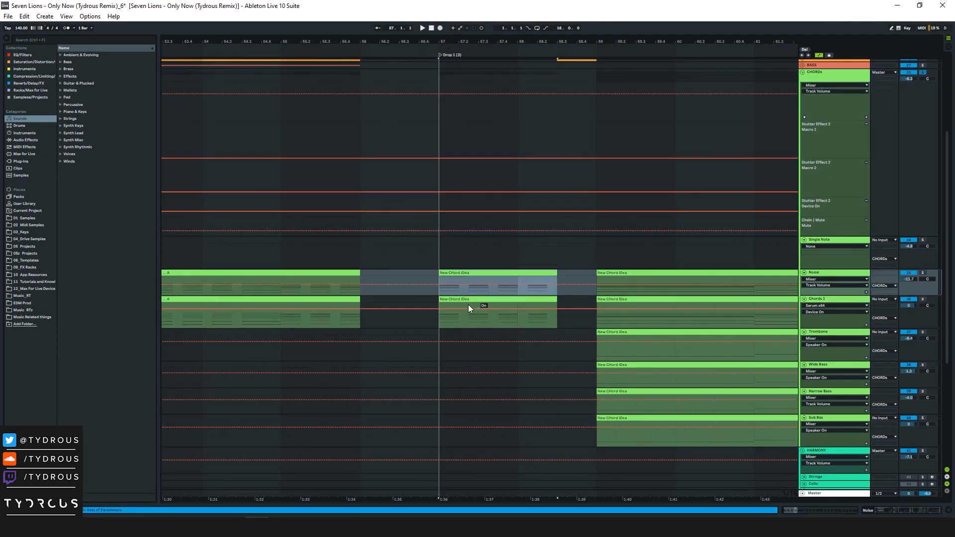
double_click(452, 292)
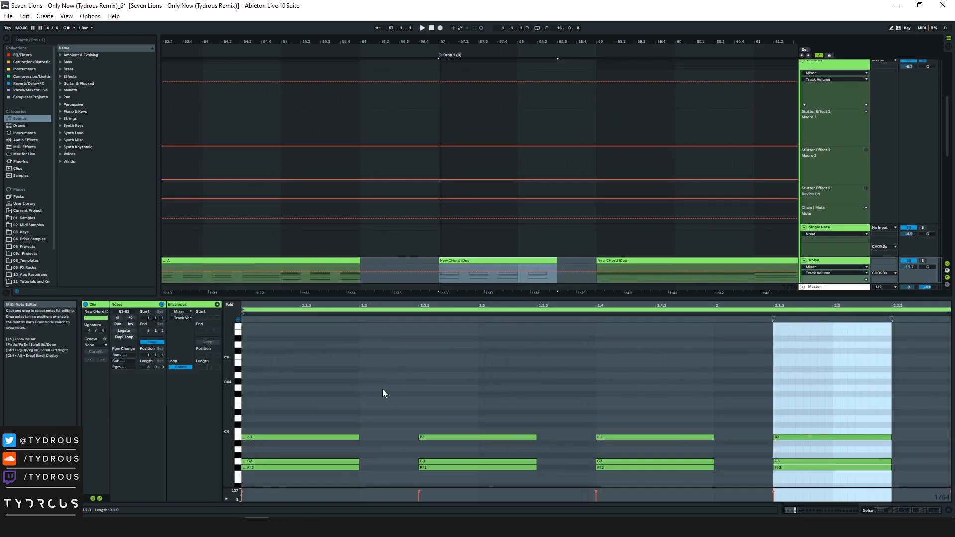
Examine the notes of the Noise track's New Chord Idea clip and the CHORDS group's Stutter Effect 2 Macro 1 lane around Drop 1
click(492, 257)
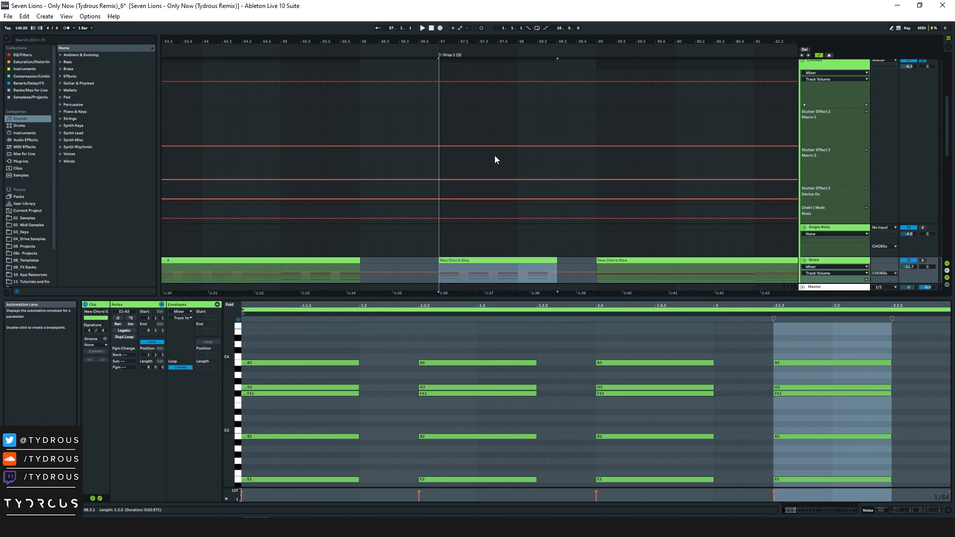
drag(418, 111, 496, 118)
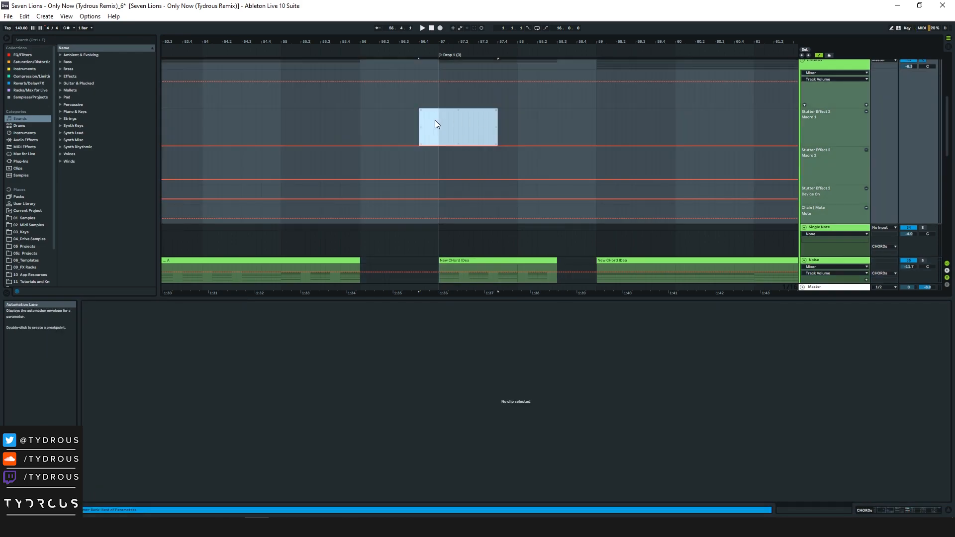
click(438, 122)
drag(591, 127, 633, 128)
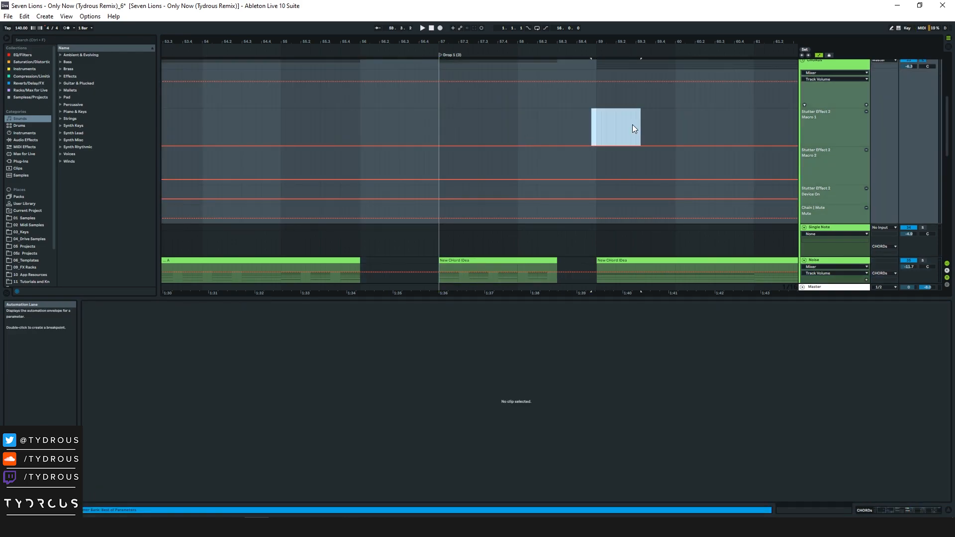
click(597, 119)
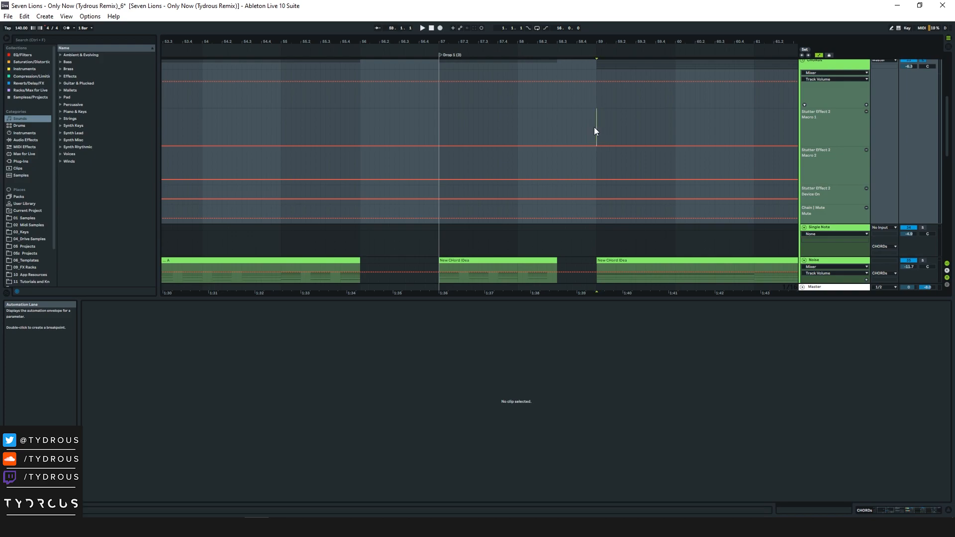
drag(604, 126, 682, 130)
Play the soloed CHORDS group from the start of Drop 1, look over its tracks and stop playback
click(442, 127)
key(space)
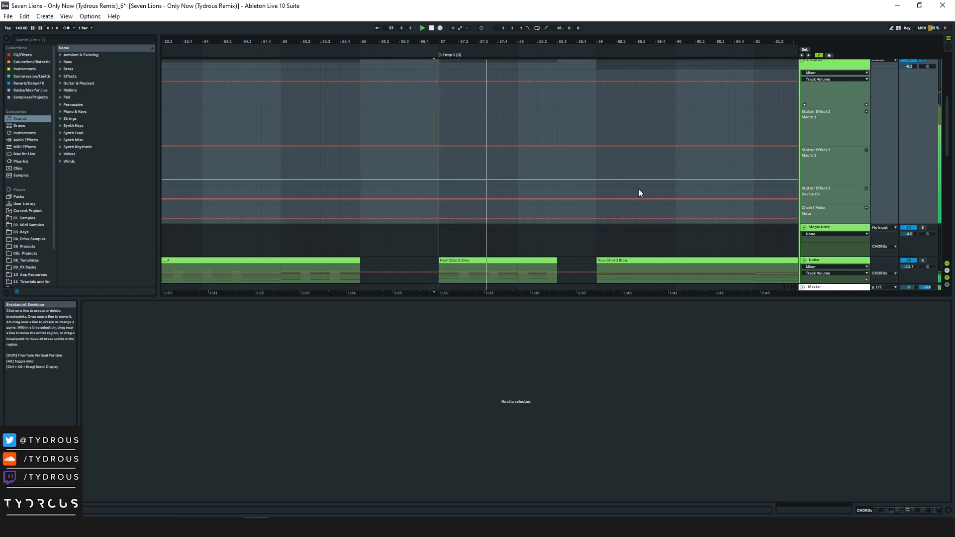
drag(636, 42, 415, 37)
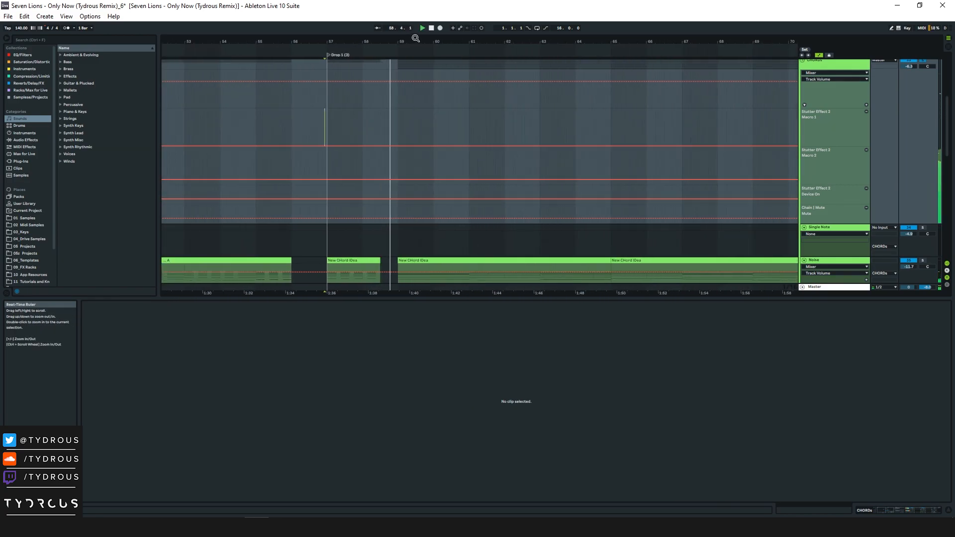
scroll(816, 228, down, 6)
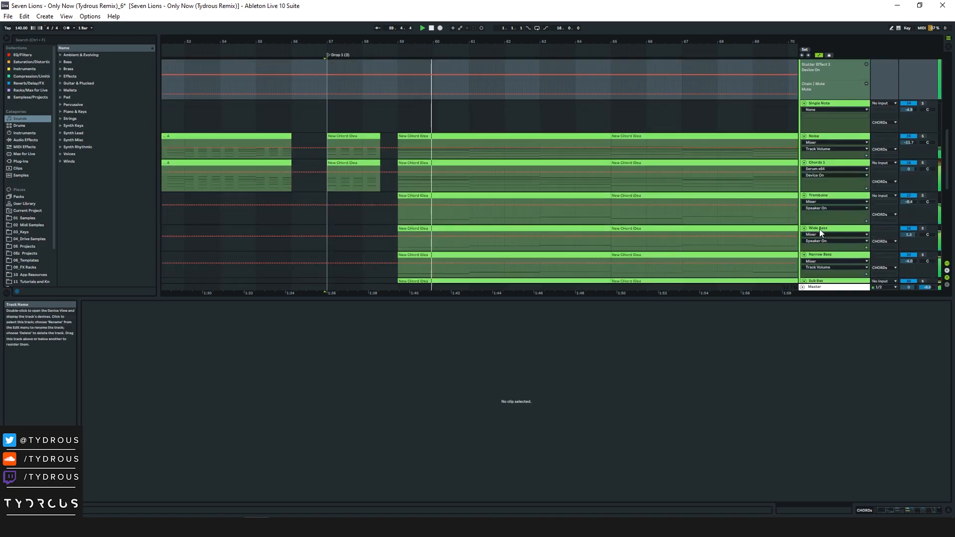
key(space)
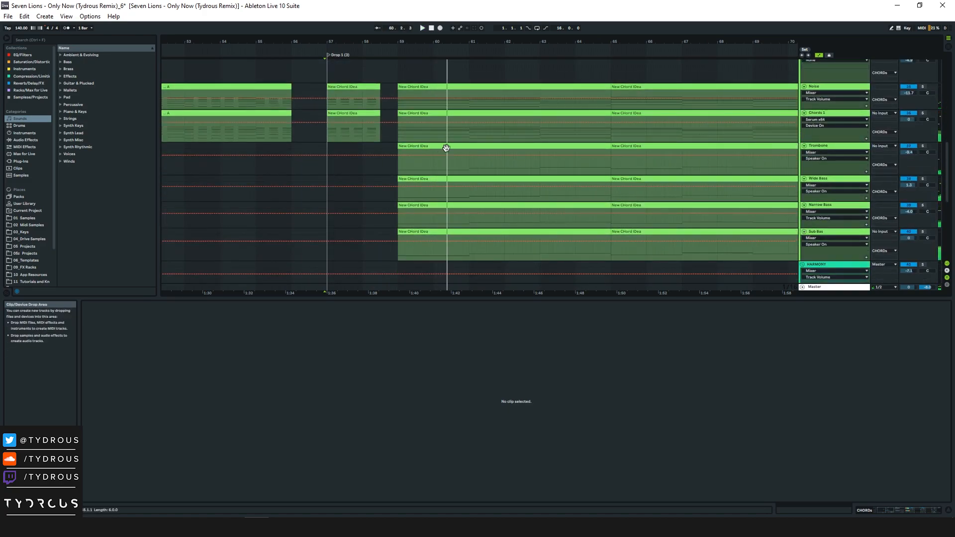
Hide the automation lanes and select the Trombone track in the CHORDS group
click(583, 170)
key(a)
click(831, 158)
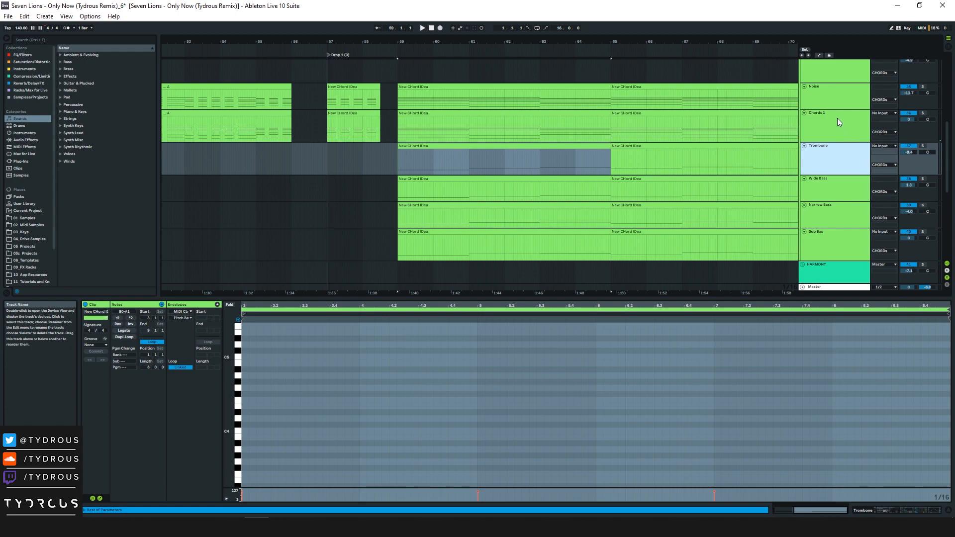
Solo the Chords 1 track and play its long New Chord Idea clip in Drop 1
click(845, 100)
click(830, 134)
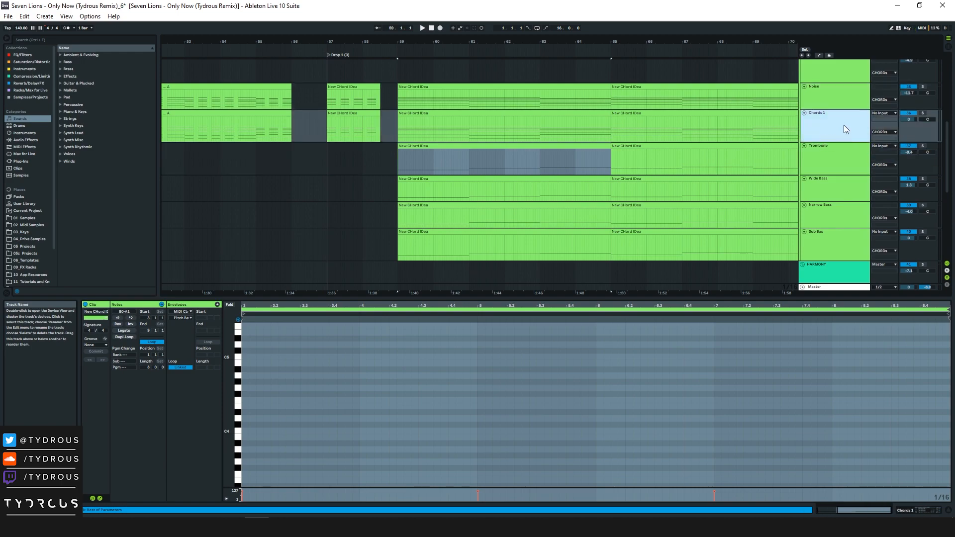
click(451, 124)
key(space)
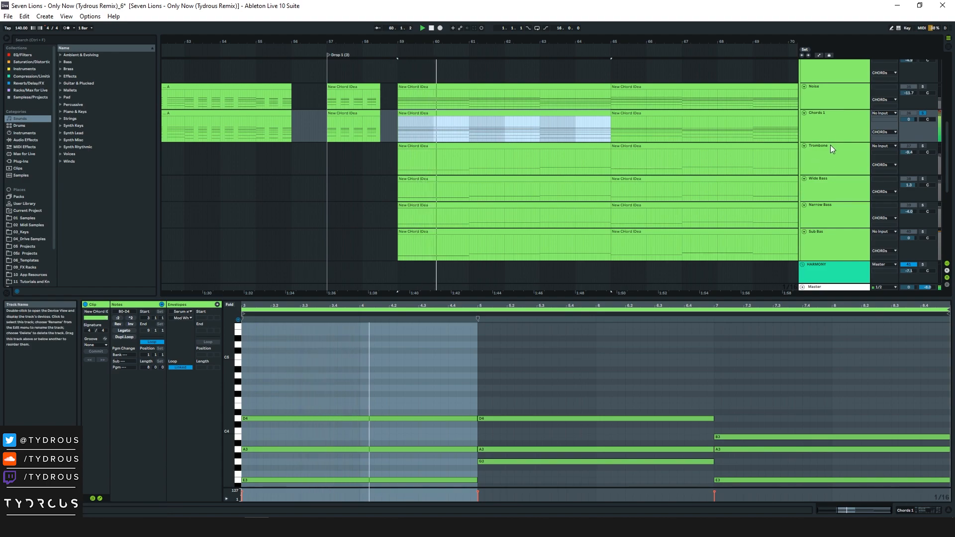
Audition the Noise track and the Trombone track in solo over the long New Chord Idea section of Drop 1
click(834, 97)
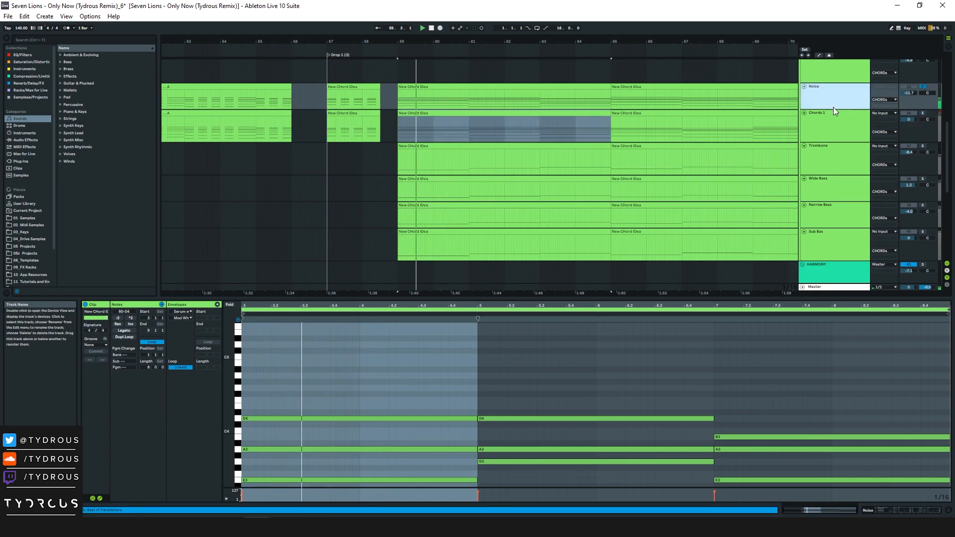
click(839, 157)
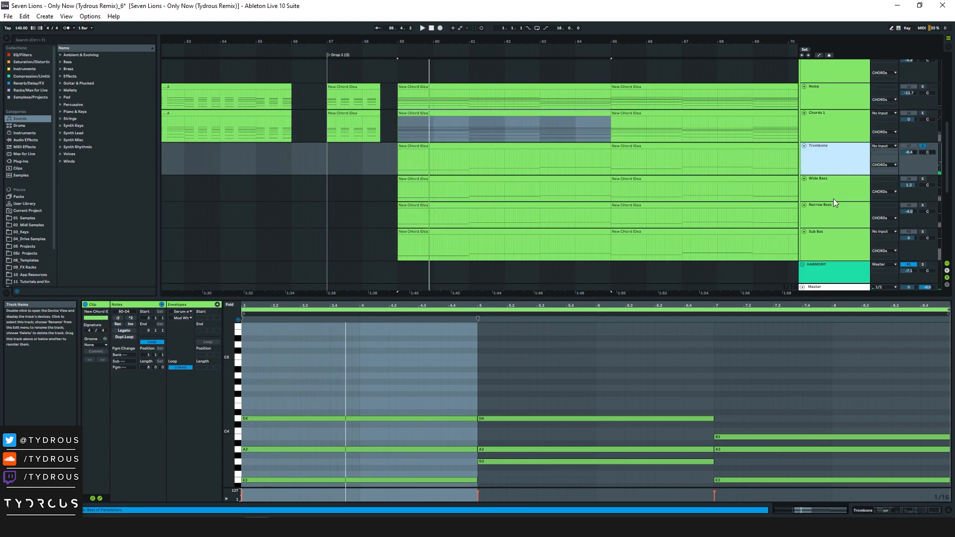
click(421, 146)
drag(423, 41, 424, 49)
key(space)
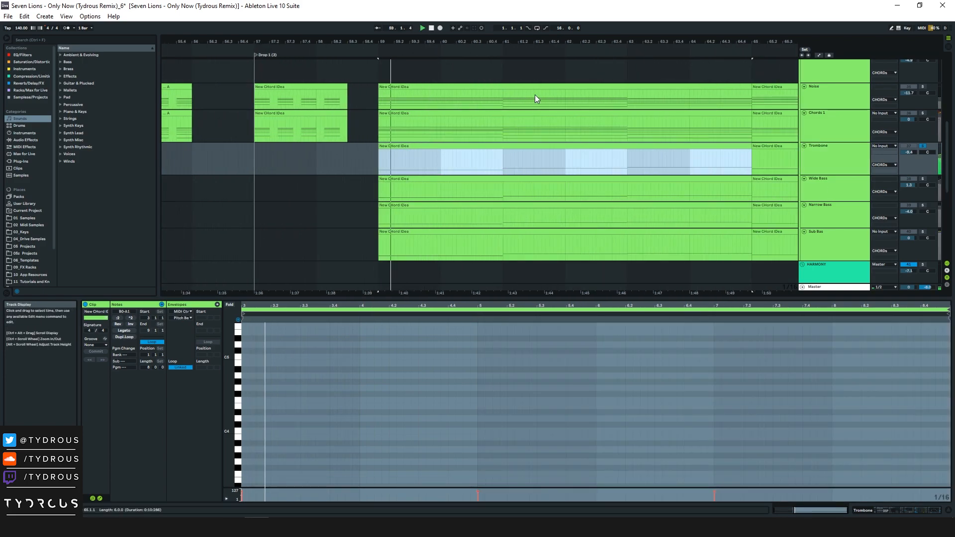
Solo the Wide Bass track, show its device chain and examine its Serum instrument during playback
click(833, 190)
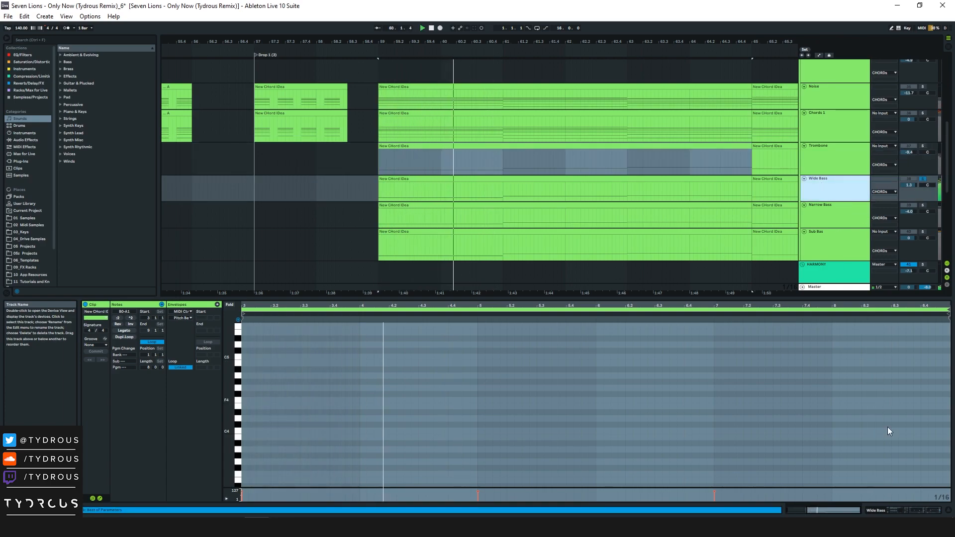
key(shift+Tab)
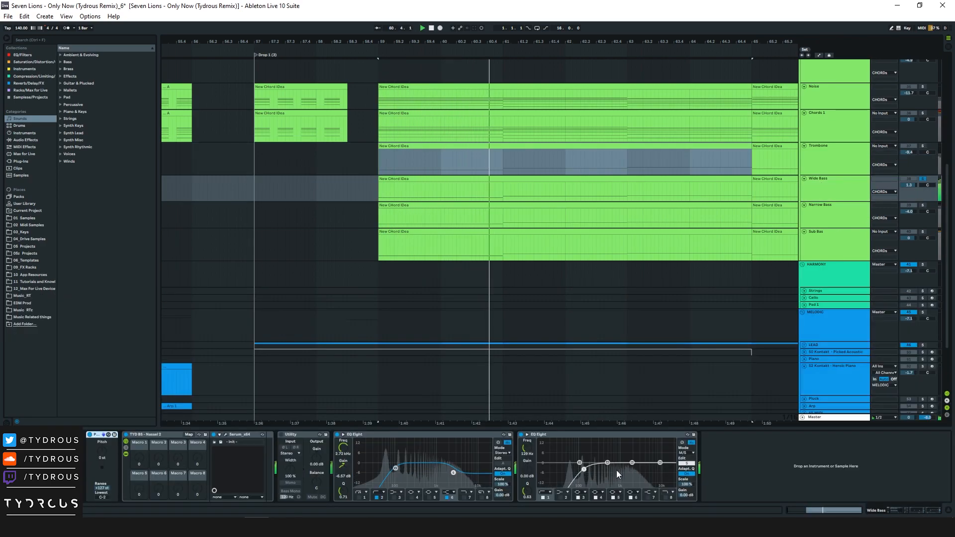
click(226, 435)
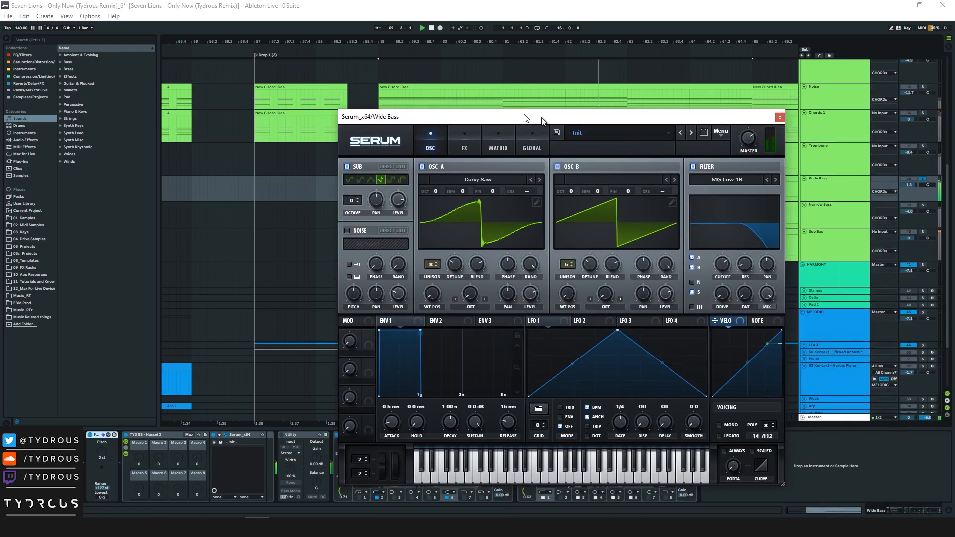
drag(559, 124, 260, 59)
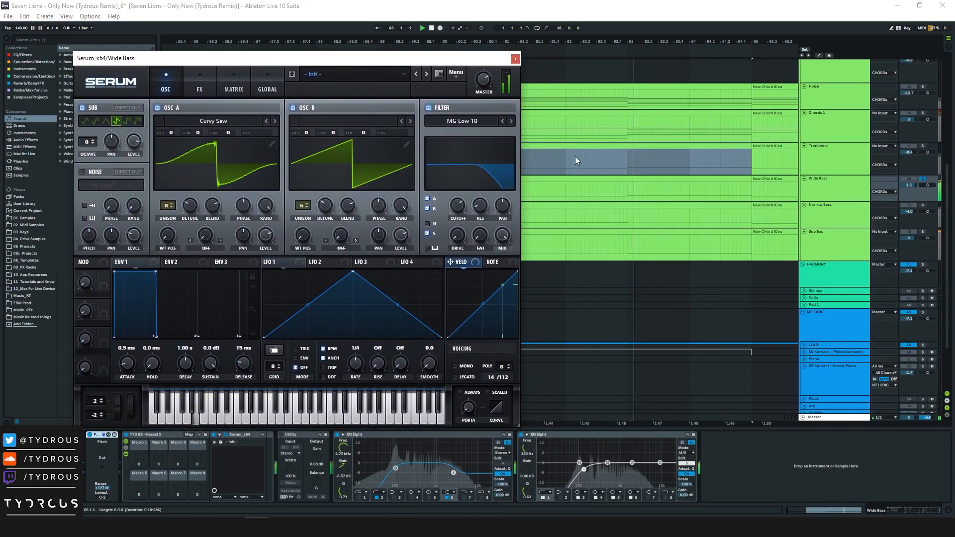
Solo the Narrow Bass track, replace the open Wide Bass Serum window with its Serum instrument and play the Drop 1 clip
click(836, 216)
click(922, 205)
click(515, 59)
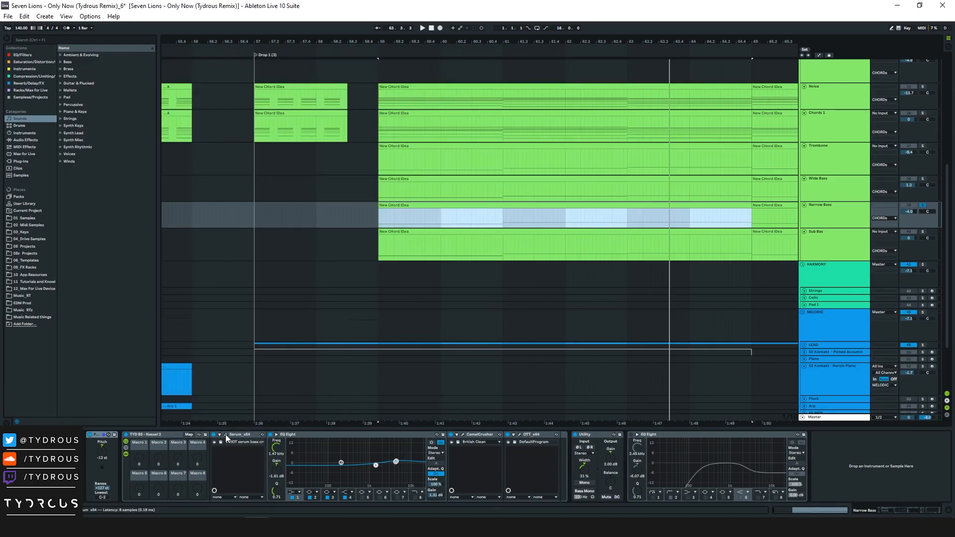
drag(546, 134, 174, 70)
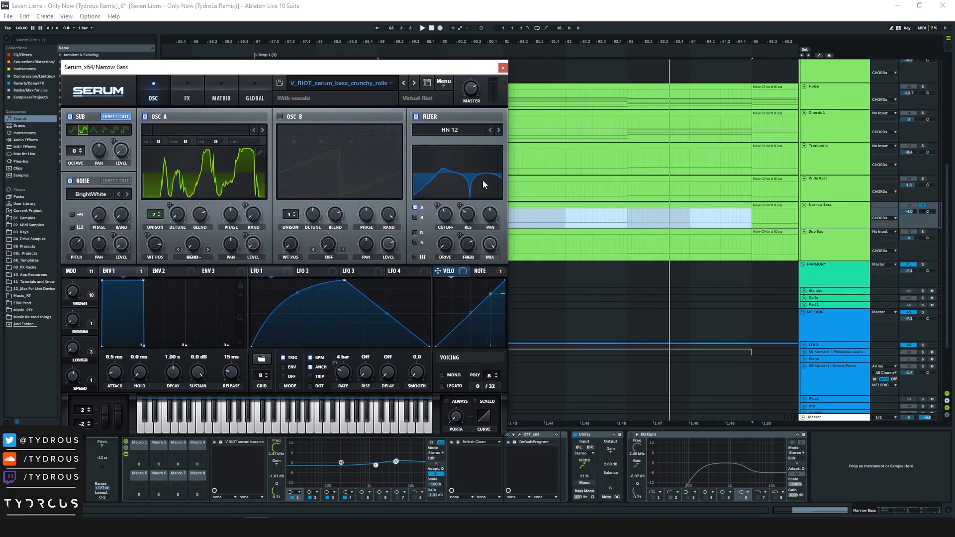
key(space)
drag(451, 66, 367, 25)
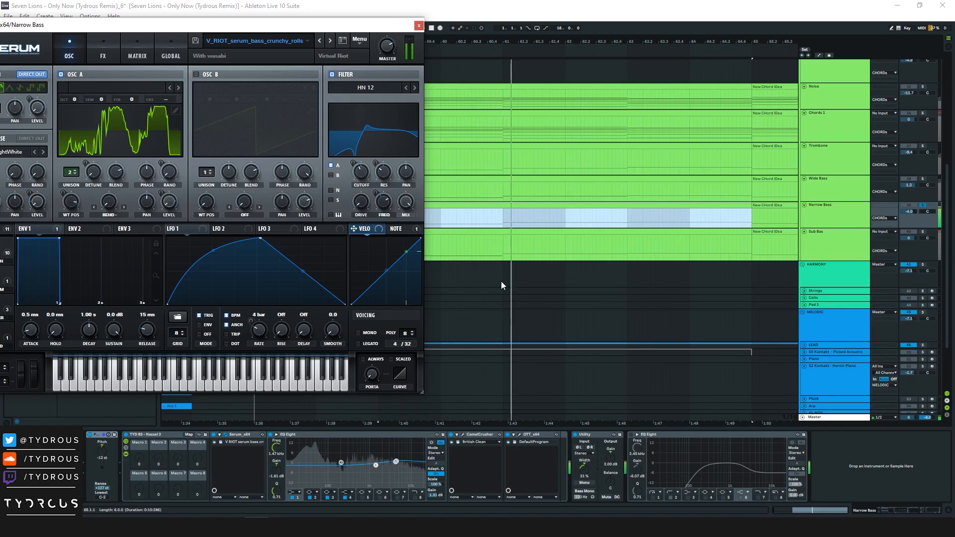
Open the CamelCrusher and OTT effects on the Narrow Bass track and examine their settings
click(483, 434)
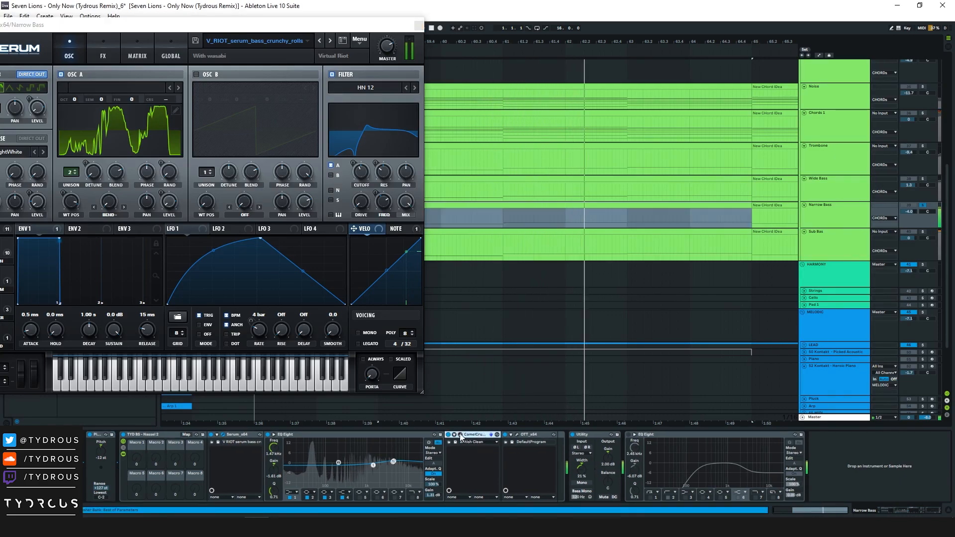
click(462, 435)
click(517, 434)
drag(68, 51, 527, 182)
drag(125, 46, 756, 197)
Select the Sub Bas track and close the open Narrow Bass plug-in windows
click(822, 229)
click(796, 192)
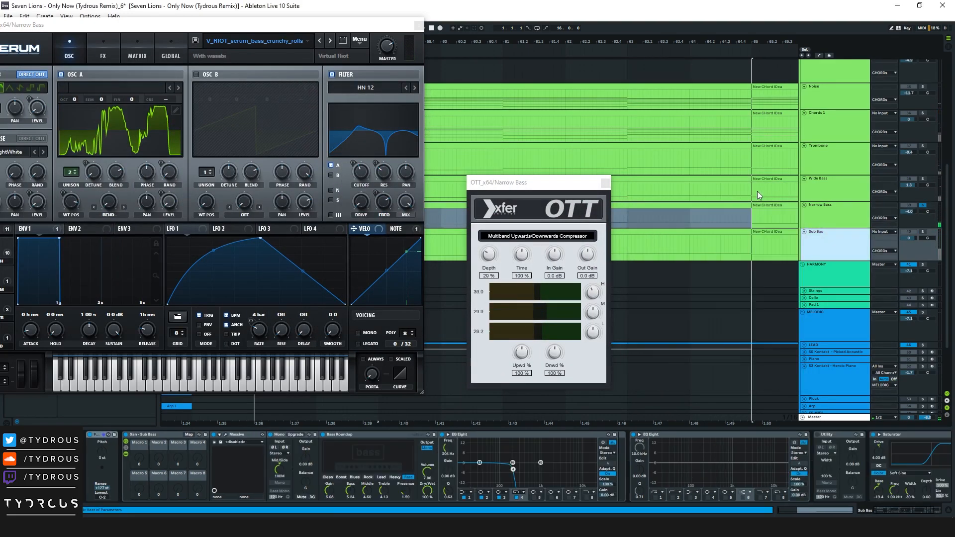
click(604, 184)
click(418, 24)
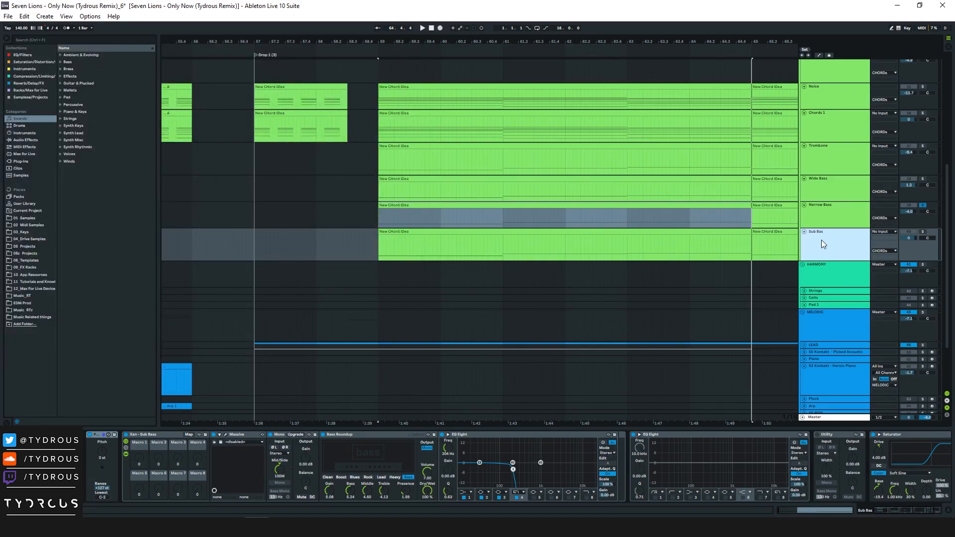
Play the Sub Bas clip of Drop 1 in solo, examine its device chain up to the Saturator and stop playback
click(921, 232)
click(520, 240)
key(space)
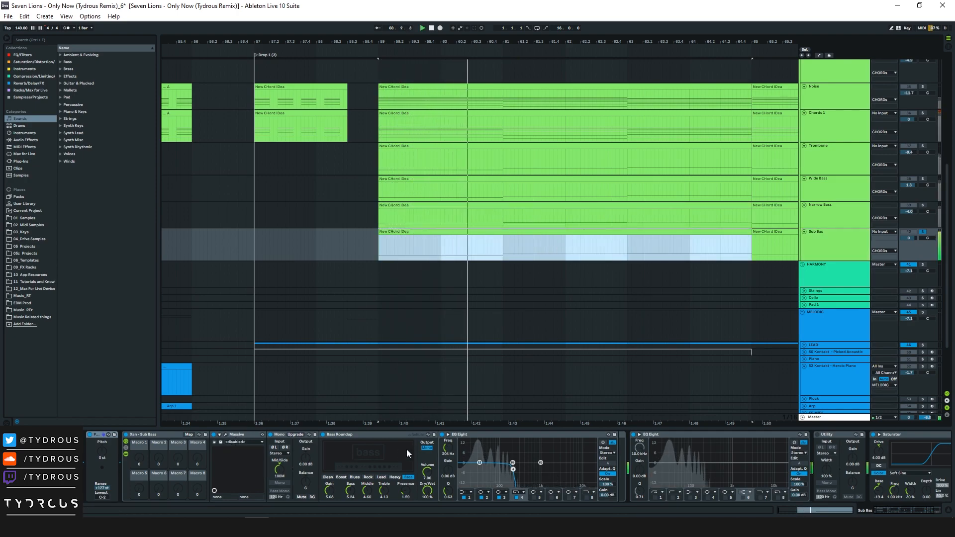
click(819, 464)
scroll(819, 464, down, 3)
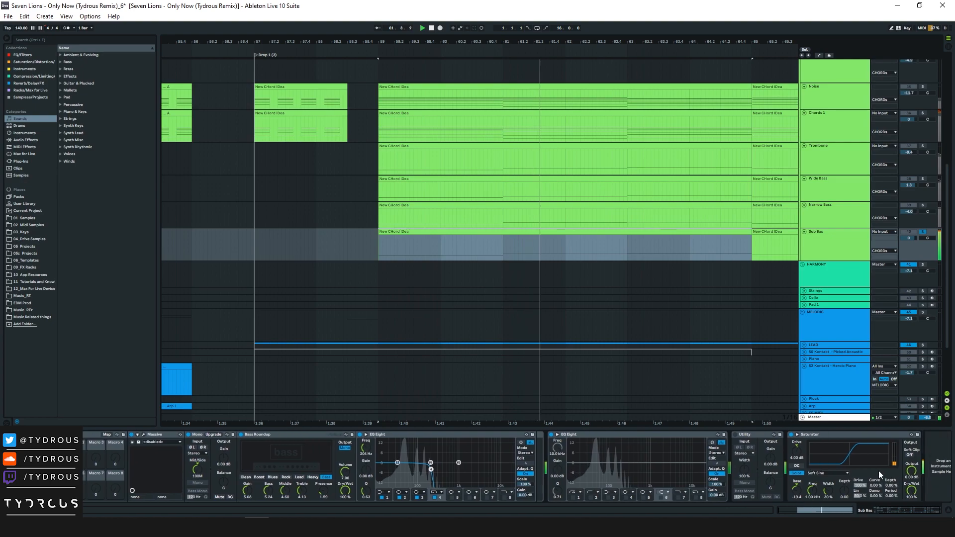
key(space)
Fold all track groups and show an overview of the arrangement around Drop 1
click(840, 242)
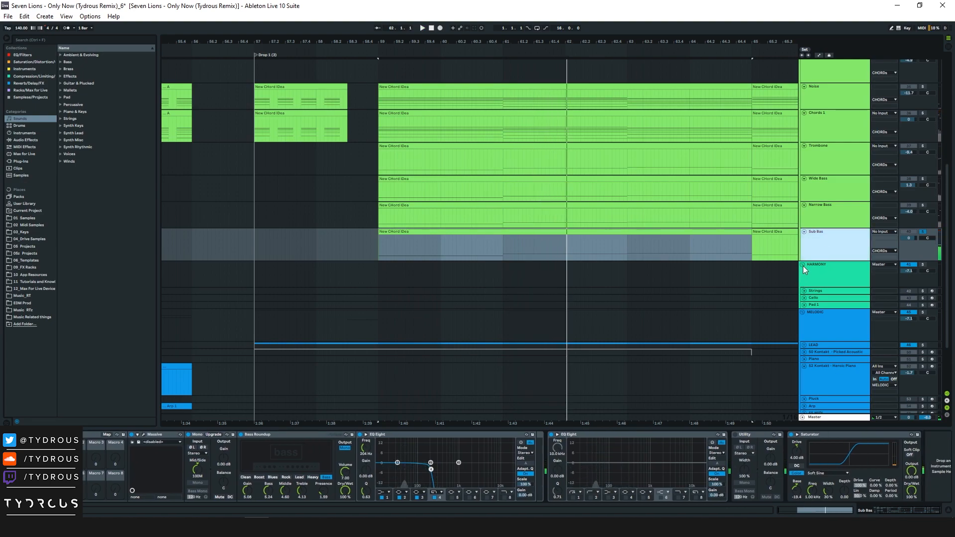
alt+click(803, 265)
drag(668, 42, 493, 16)
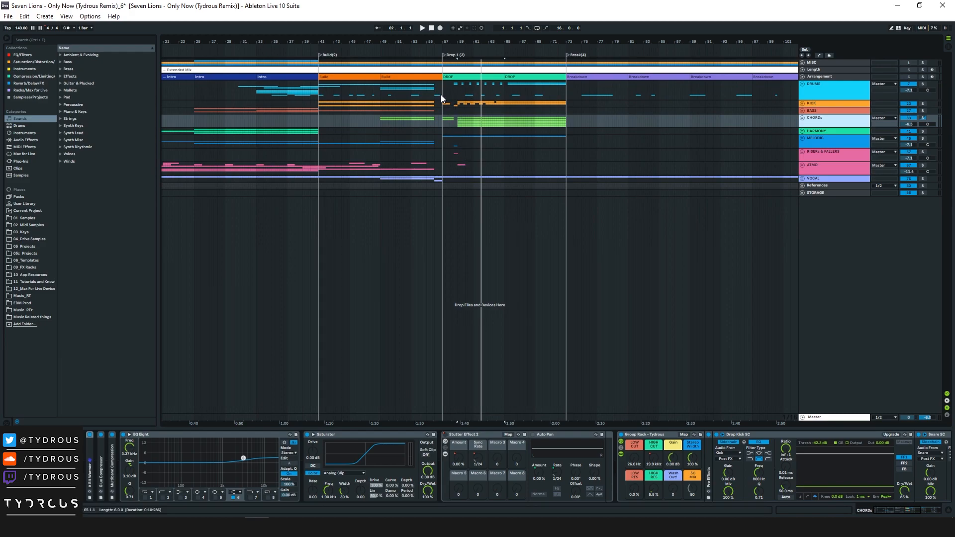
click(457, 101)
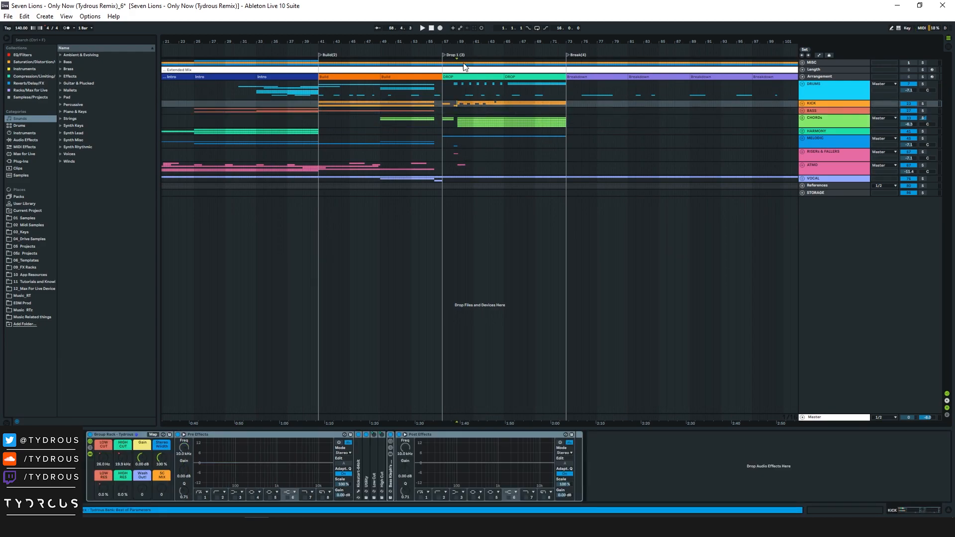
drag(454, 44, 570, 43)
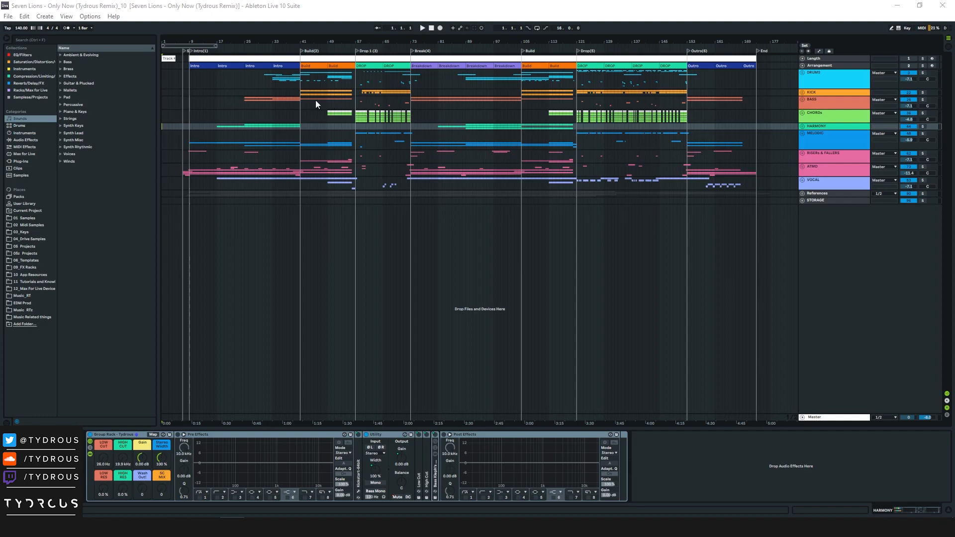
Examine the full arrangement in the Only Now remix _10 project, from the intro through the drum and chord layers of the drops
click(235, 86)
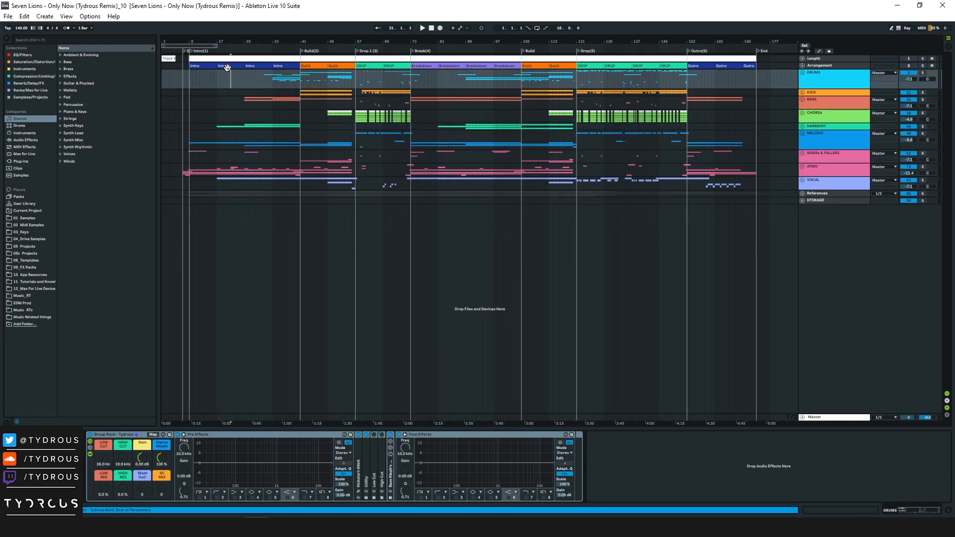
click(200, 66)
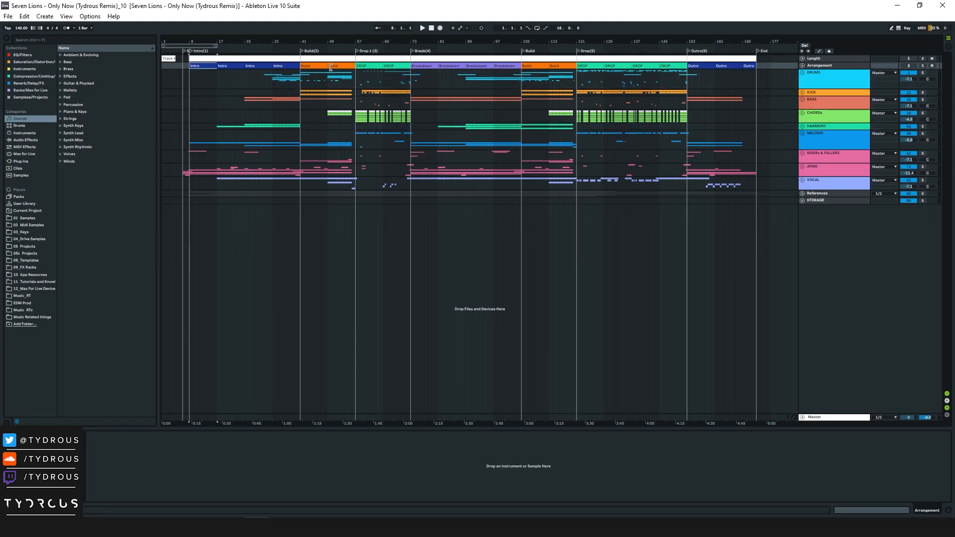
click(400, 75)
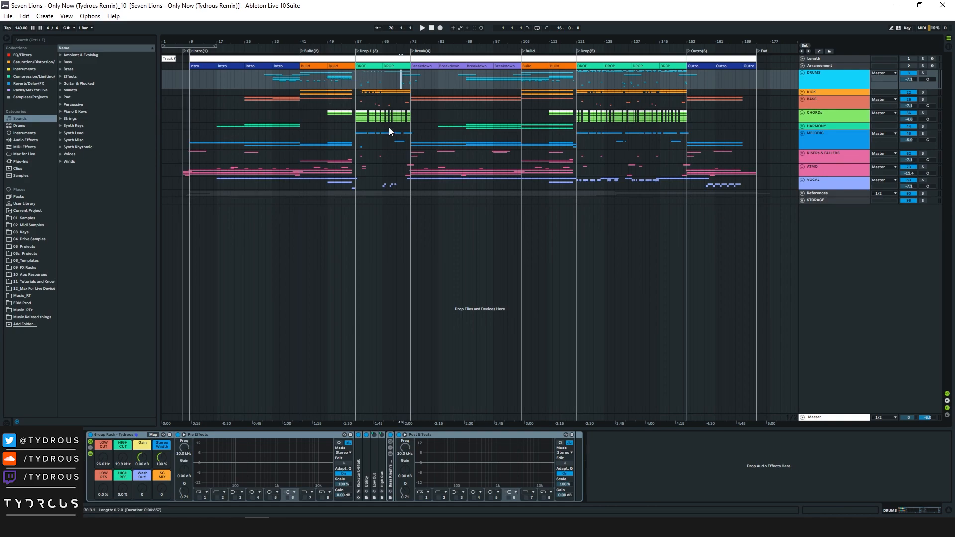
click(434, 120)
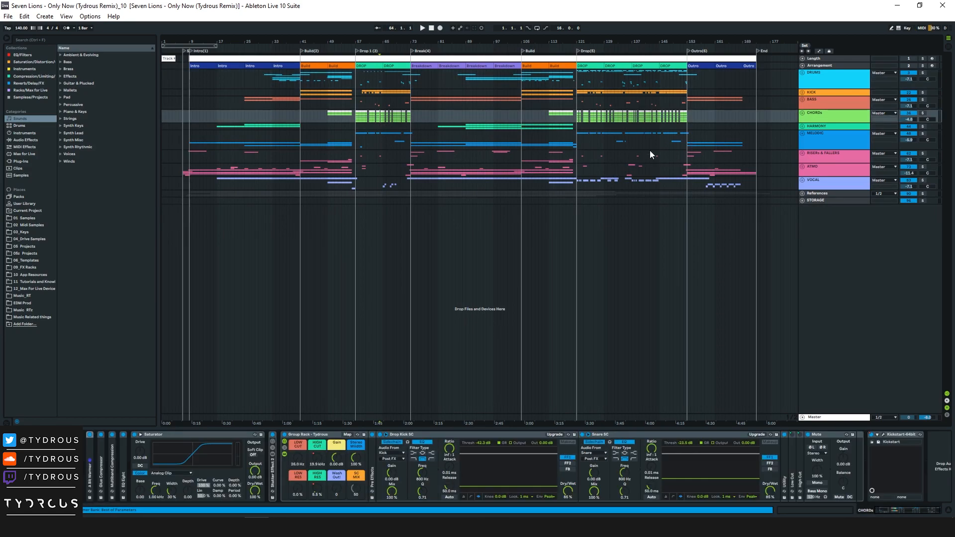
click(298, 116)
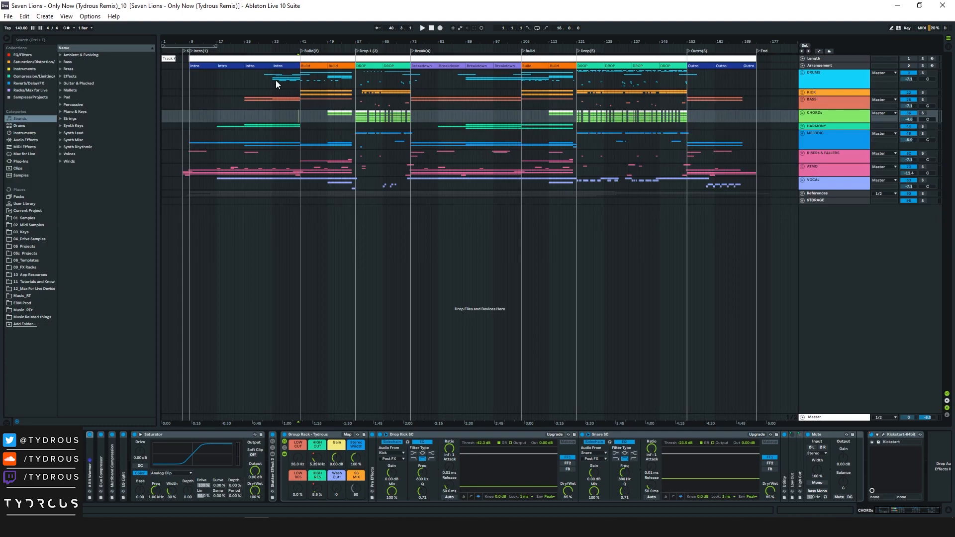
Play the arrangement from Build(2) into the breakdown and locate the CHORDS clips in the second half of the build before Drop 1
click(338, 48)
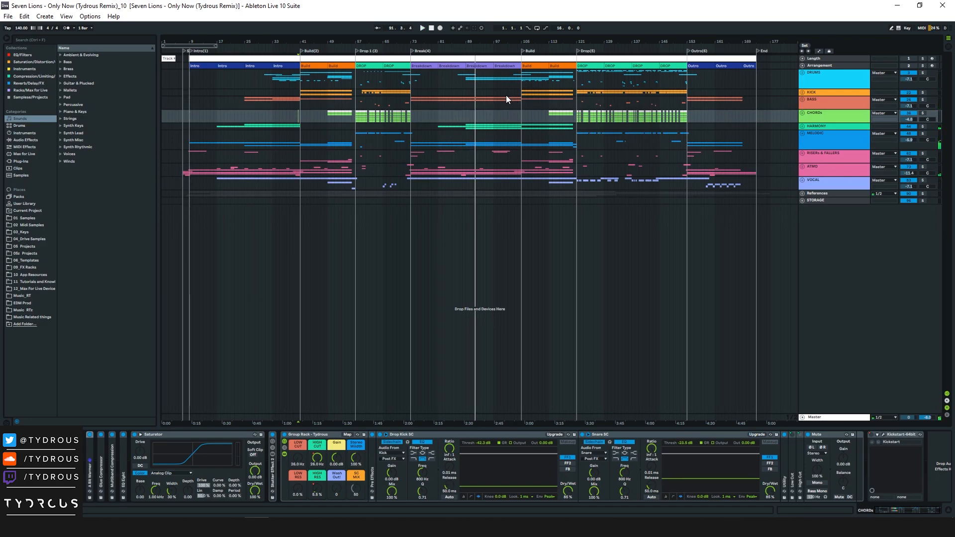
drag(455, 117, 574, 116)
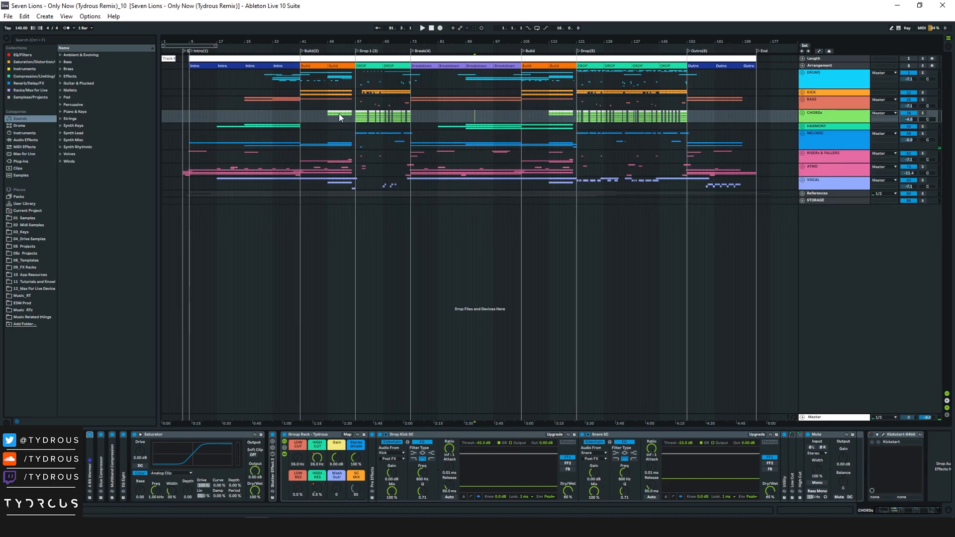
click(324, 117)
drag(334, 42, 334, 70)
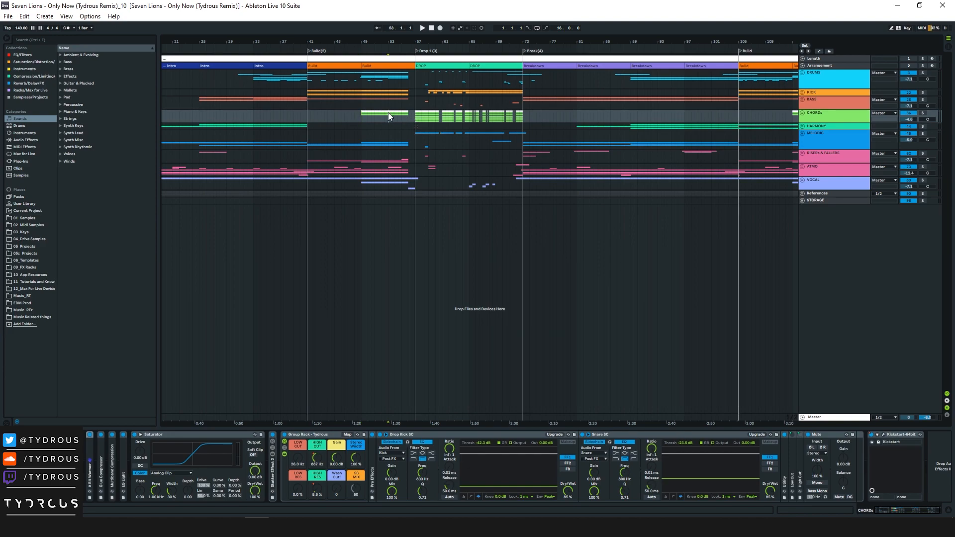
Examine the CHORDS clips at the start of Drop 1 and in the build leading into it
drag(437, 113, 420, 119)
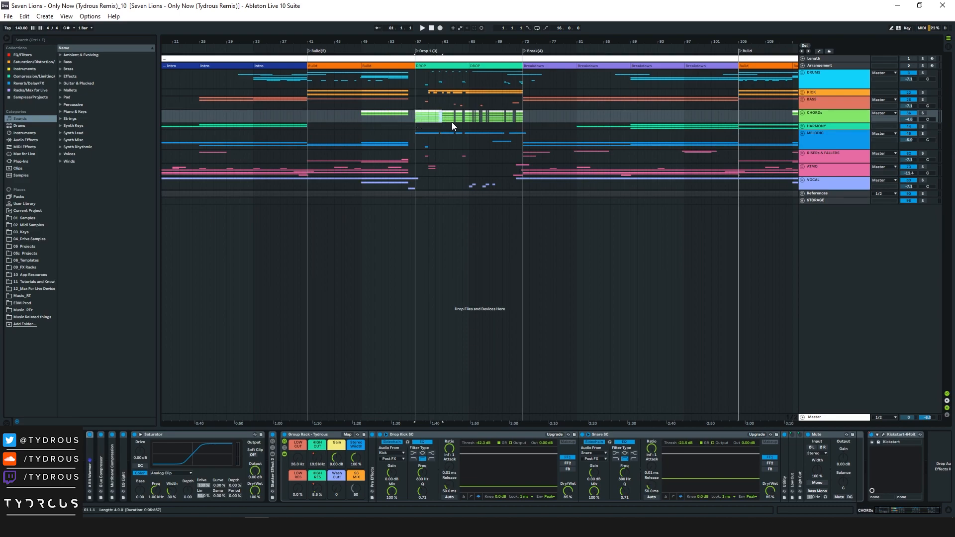
shift+click(443, 121)
click(357, 107)
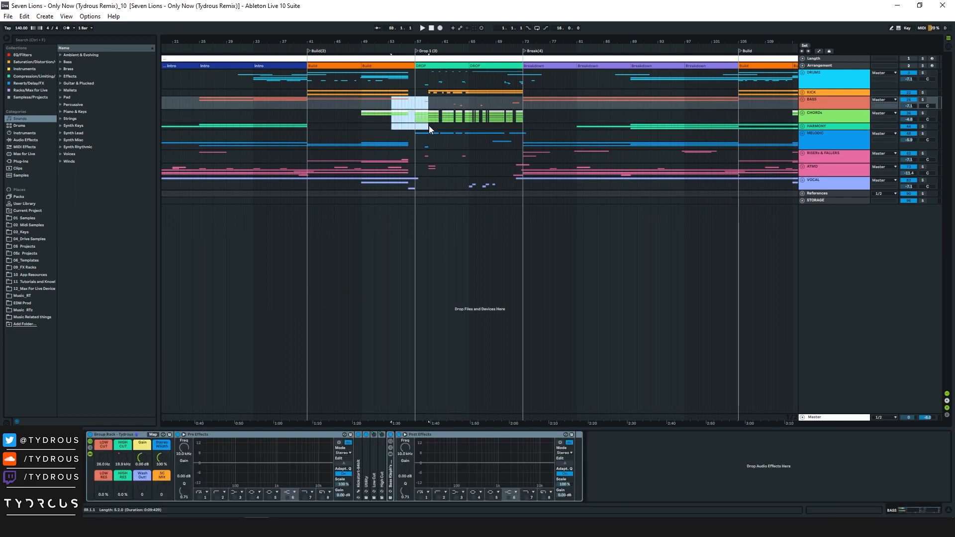
click(405, 117)
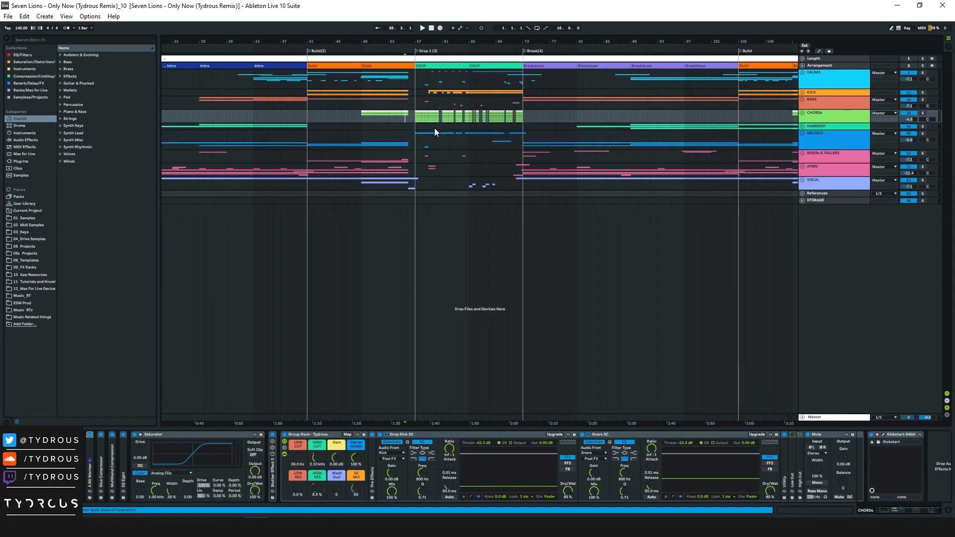
Examine the gap before Drop 1 across the RISERS & FALLERS and ATMO groups up to the drop's downbeat
mouse_move(408, 172)
mouse_down()
mouse_move(421, 179)
mouse_move(415, 159)
mouse_up()
click(410, 170)
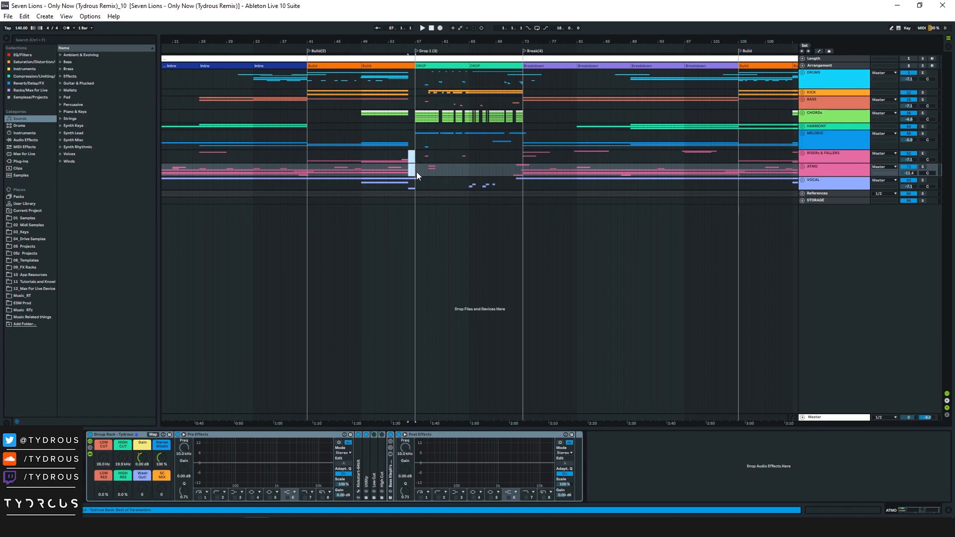
drag(416, 172, 418, 172)
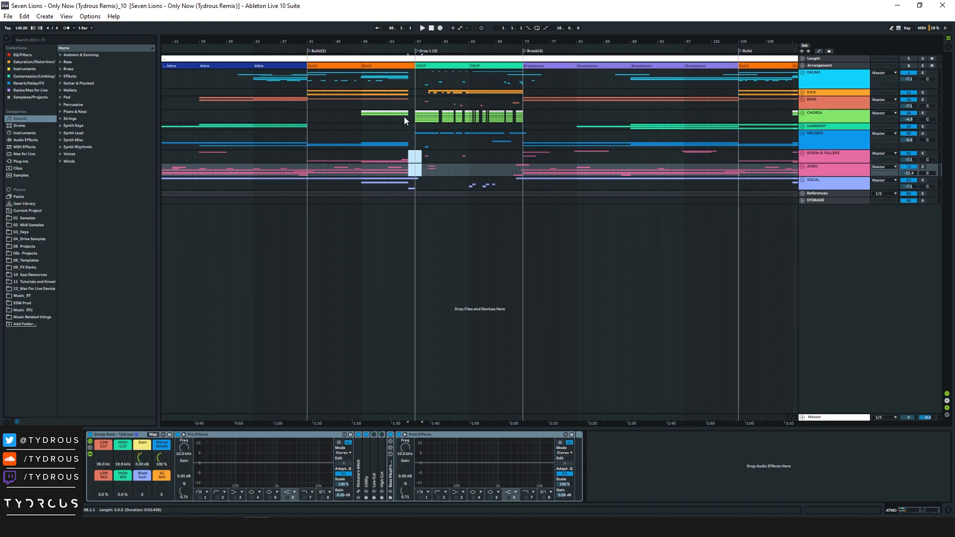
click(416, 106)
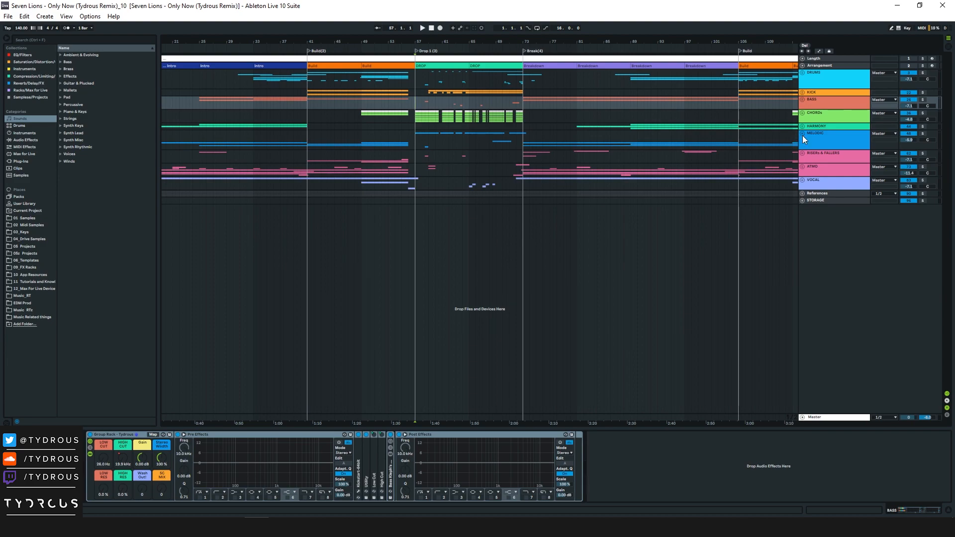
Unfold the VOCAL group and play the Vocal 2 clips of the build in solo, with their Audio Effect Rack shown
click(802, 179)
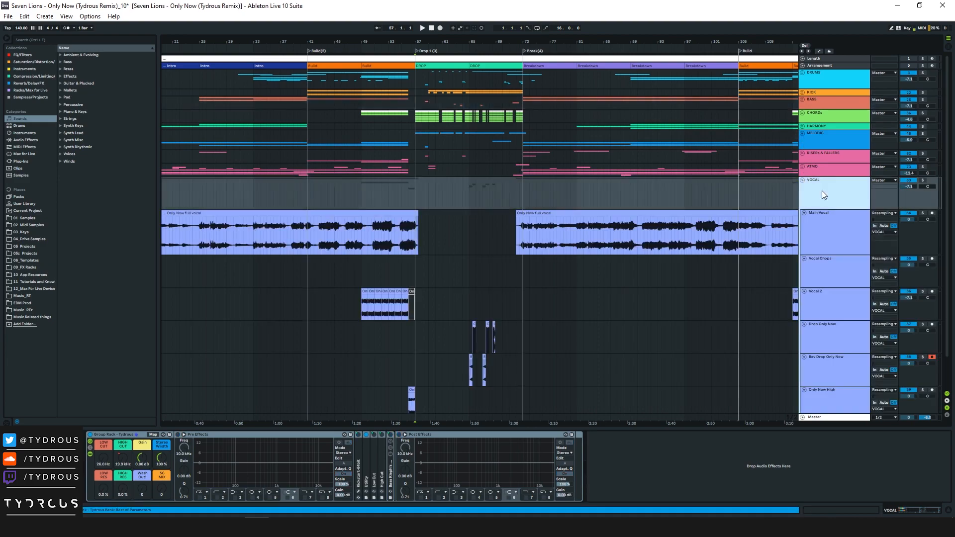
click(364, 276)
click(380, 288)
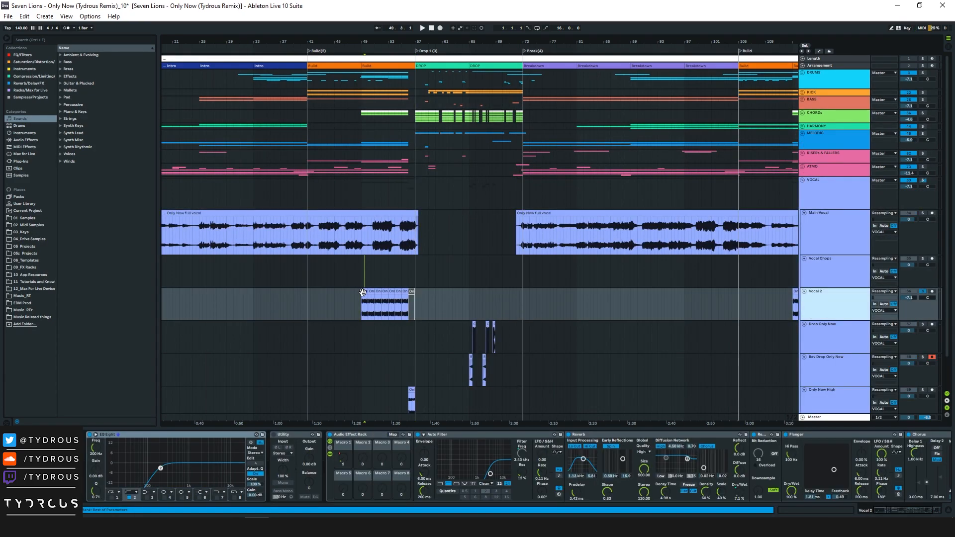
mouse_move(374, 42)
mouse_down()
mouse_move(374, 70)
mouse_move(410, 84)
mouse_up()
click(381, 288)
click(381, 289)
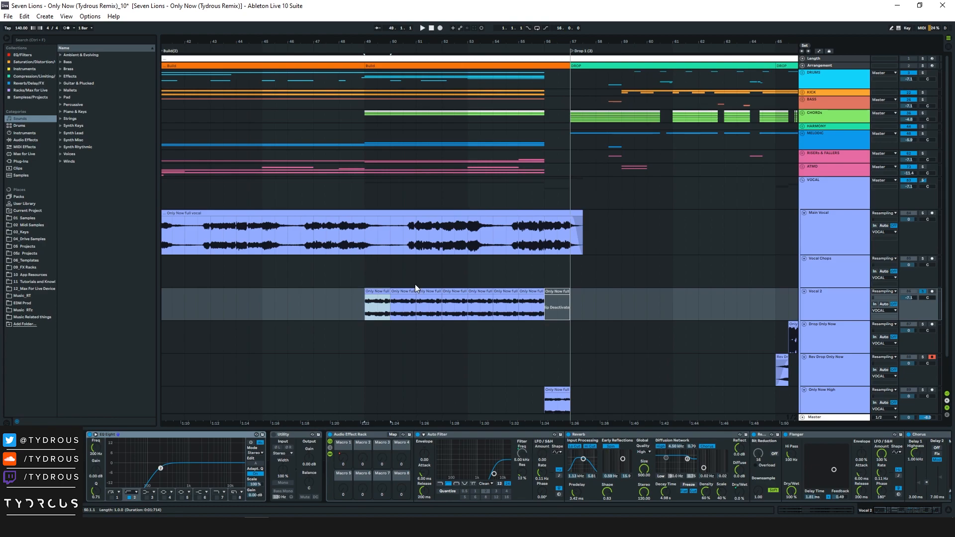
click(351, 434)
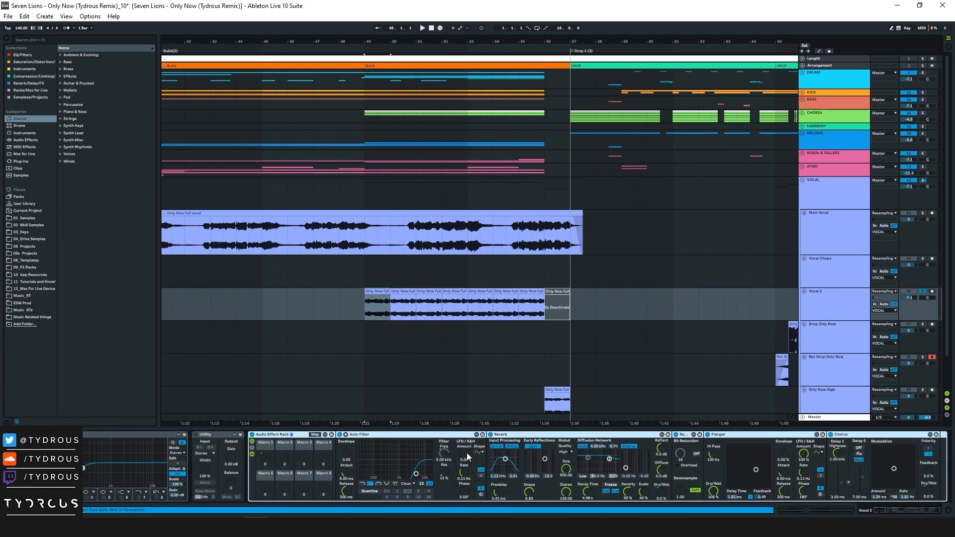
key(space)
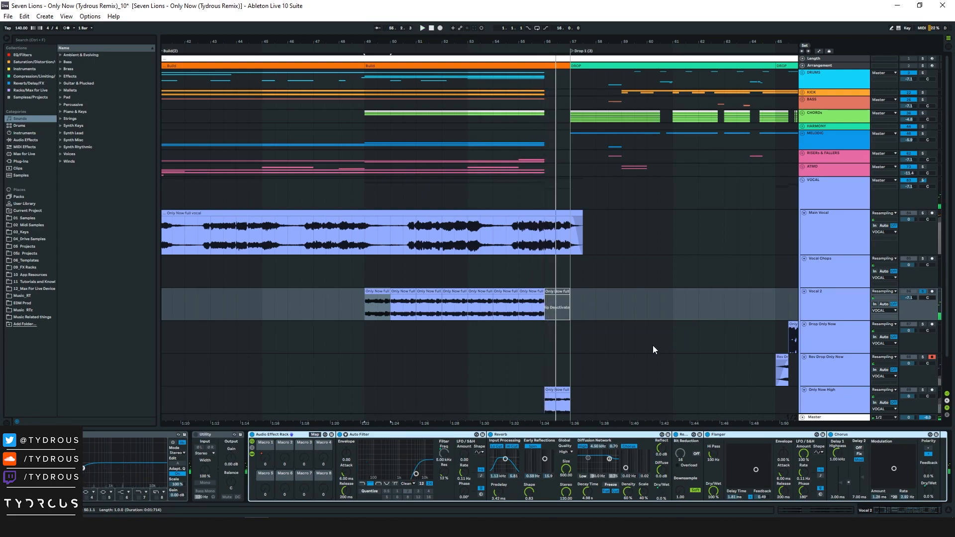
Examine the Auto Filter, Reverb, Redux, Flanger and Chorus on Vocal 2, try the rack's first macro and restore its automation
click(363, 437)
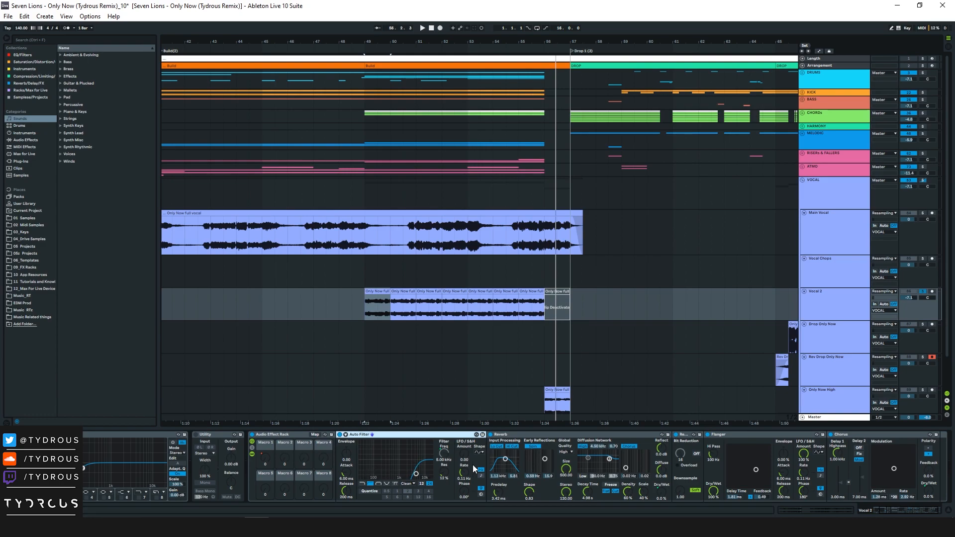
click(521, 434)
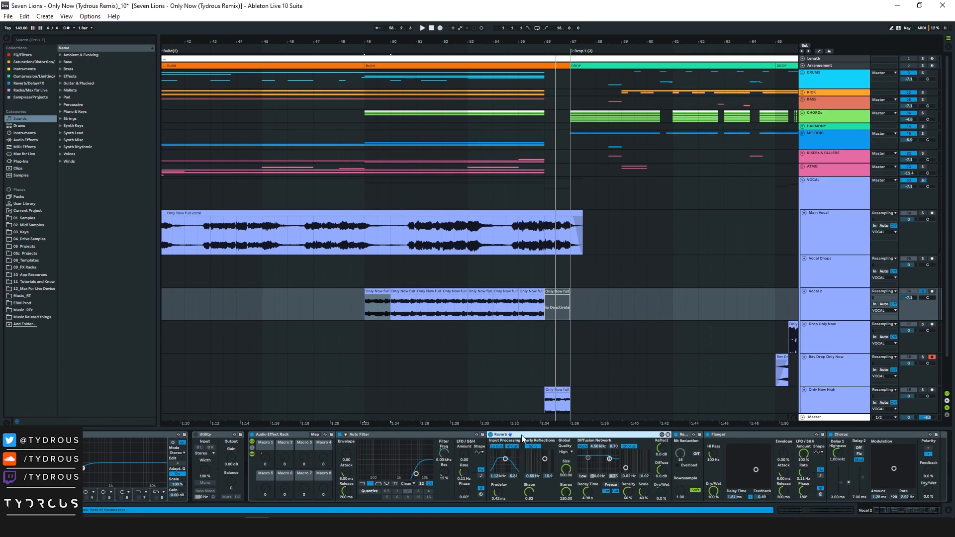
click(688, 435)
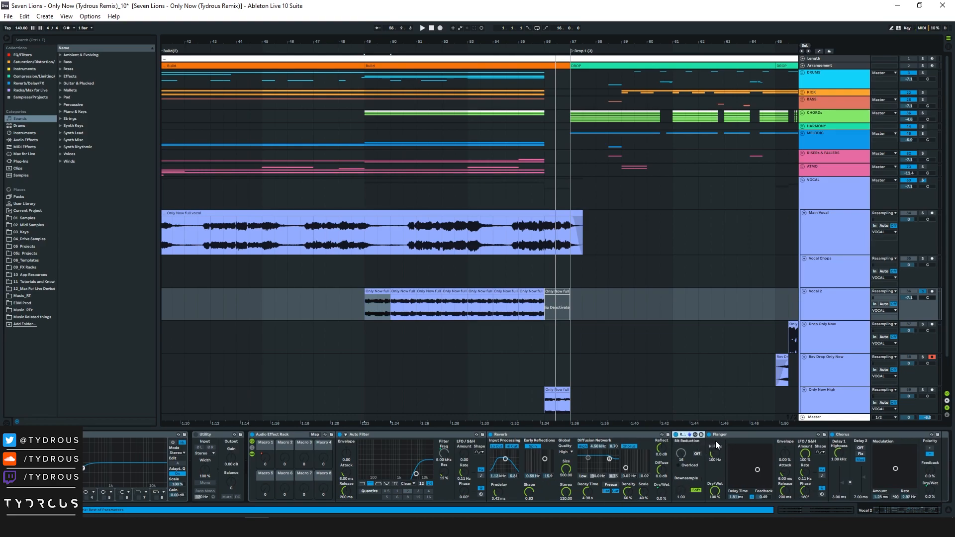
click(745, 436)
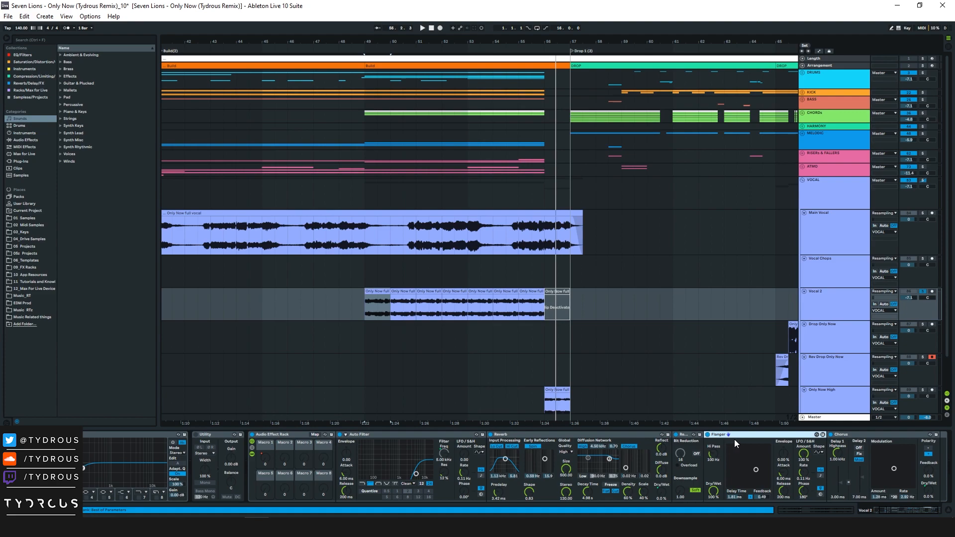
click(862, 435)
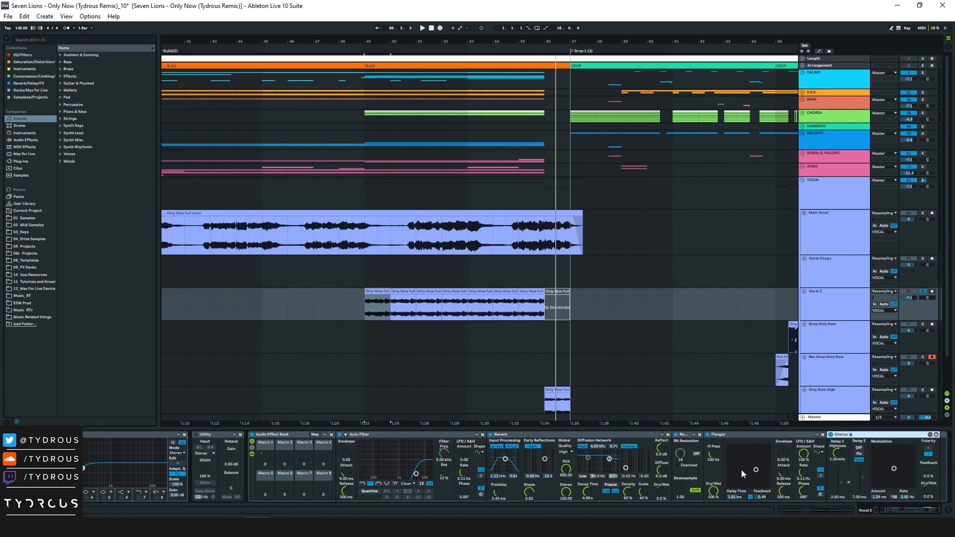
mouse_move(265, 458)
mouse_down()
mouse_move(265, 434)
mouse_move(265, 448)
mouse_up()
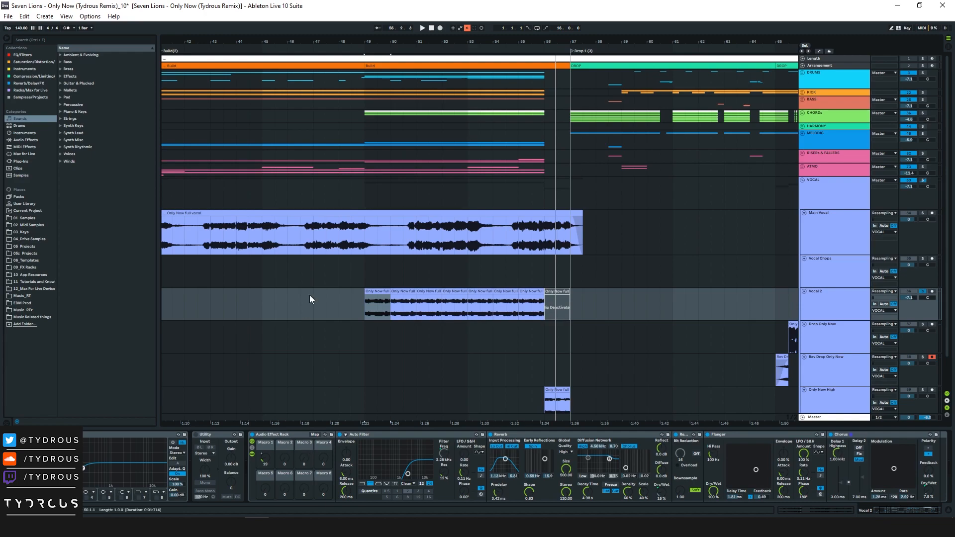
click(469, 28)
Examine the device chains of the VOCAL group and the Main Vocal track
click(832, 193)
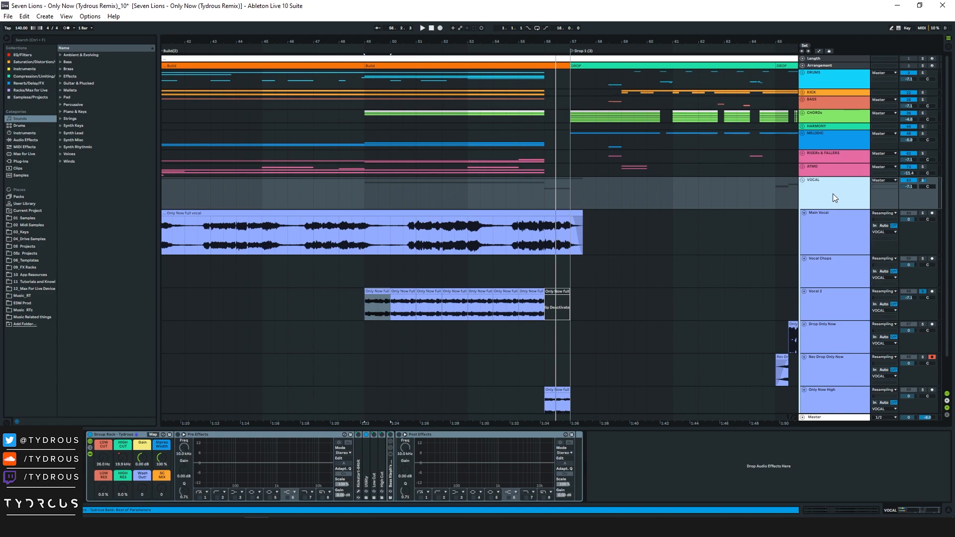
click(826, 235)
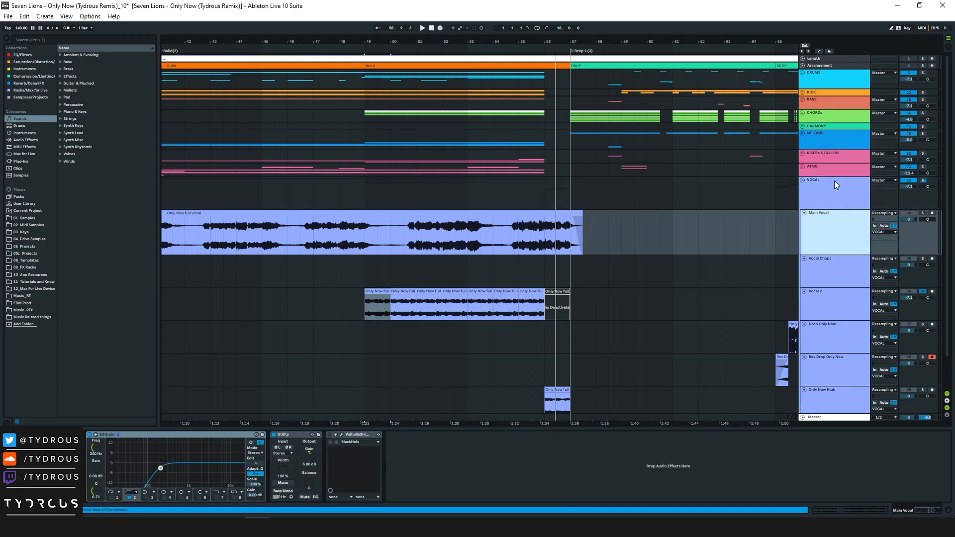
Unfold the MELODIC and LEAD groups and play the LEAD MIDI IN clips from the start of Drop 1 with the LEAD group soloed
click(802, 134)
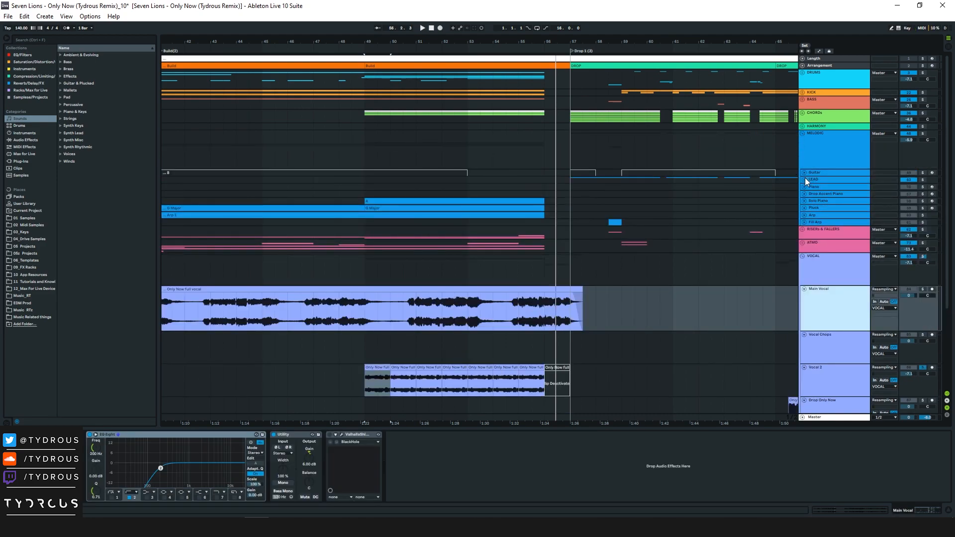
click(806, 178)
click(832, 184)
click(833, 184)
click(601, 205)
key(space)
drag(439, 42, 460, 41)
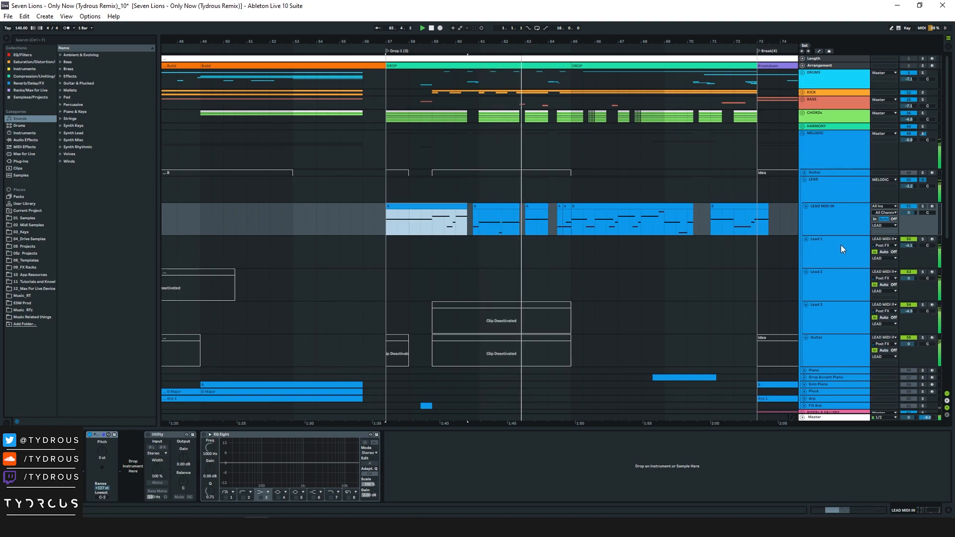
Stop playback, show the automation lanes and examine the LEAD group's automation against the first LEAD MIDI IN clip of Drop 1
click(834, 181)
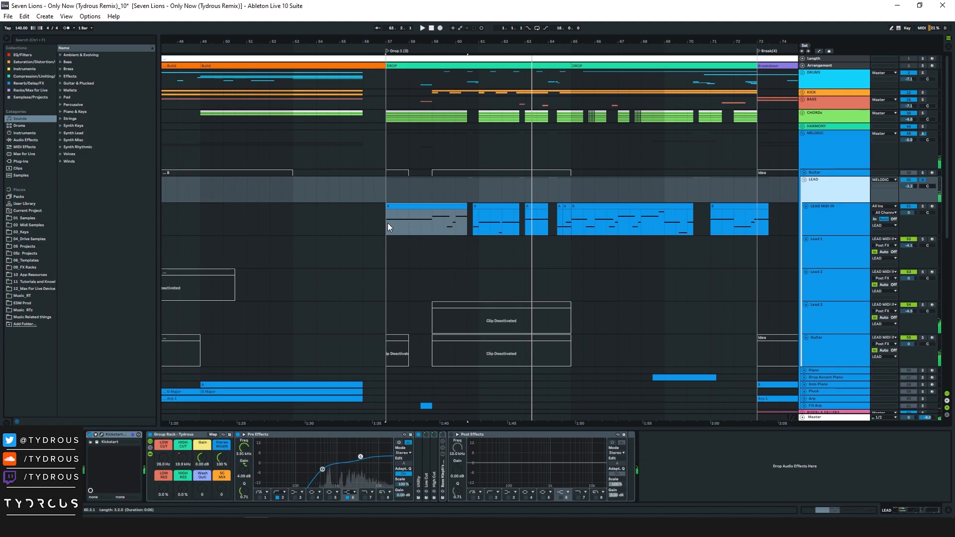
key(a)
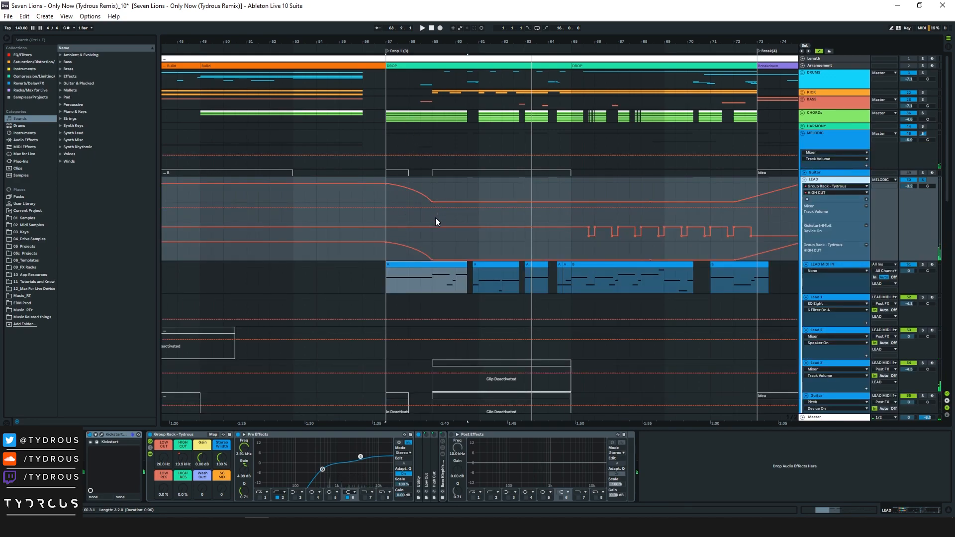
click(828, 288)
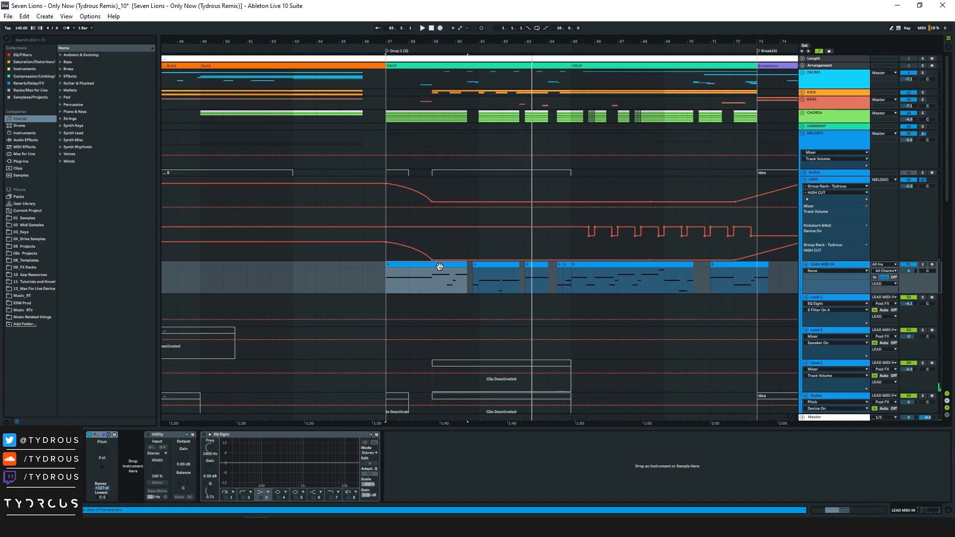
drag(422, 278, 445, 279)
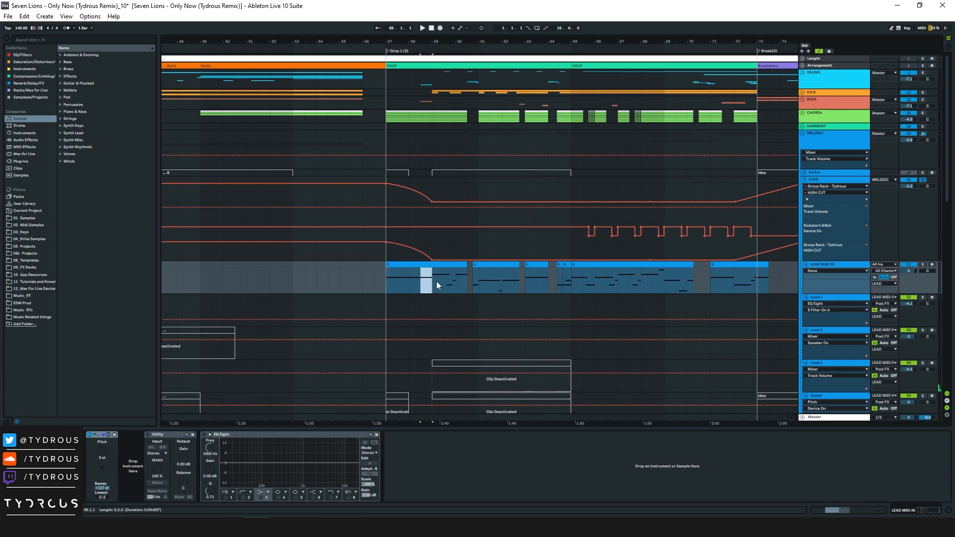
click(458, 282)
click(437, 281)
click(840, 180)
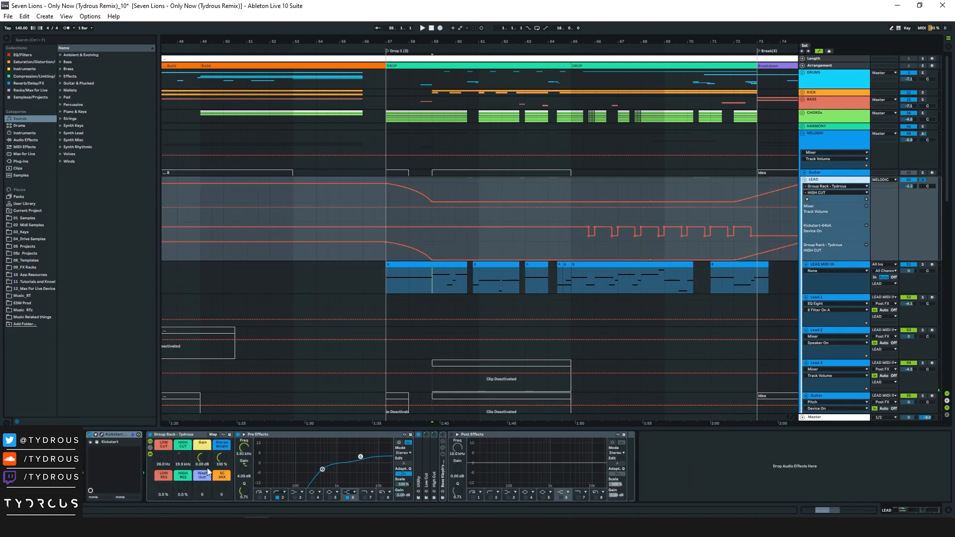
Examine the device chains of the individual Lead tracks and the Guitar track in the LEAD group
click(815, 298)
scroll(780, 281, down, 3)
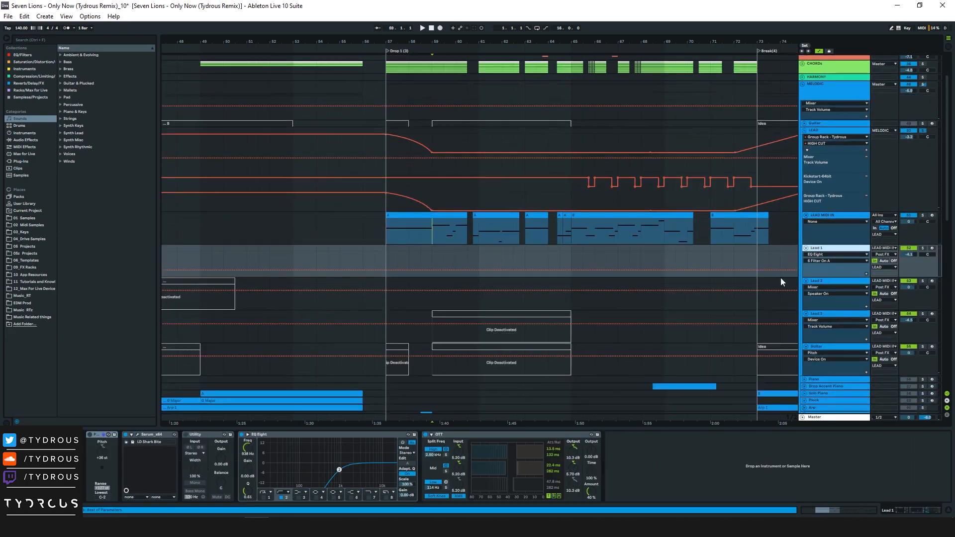
click(833, 298)
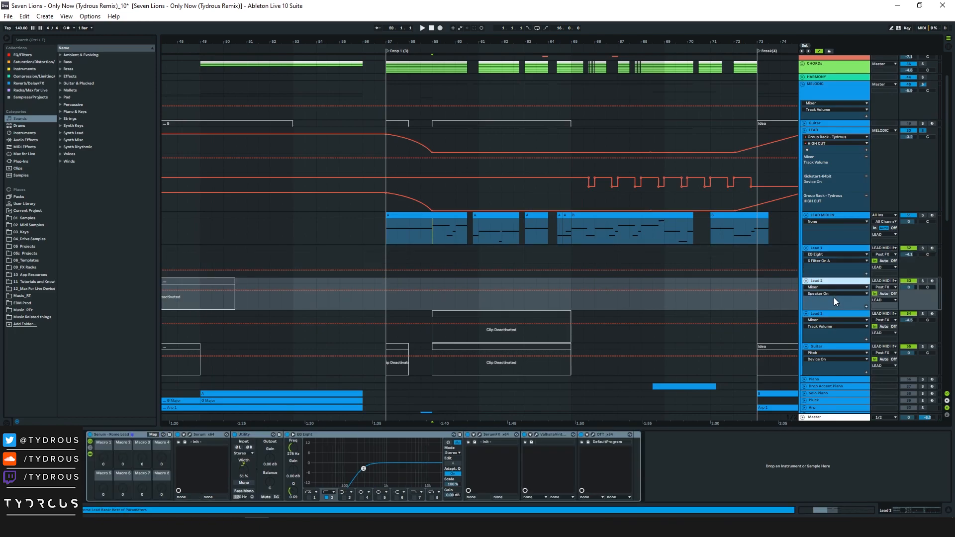
click(834, 329)
click(833, 348)
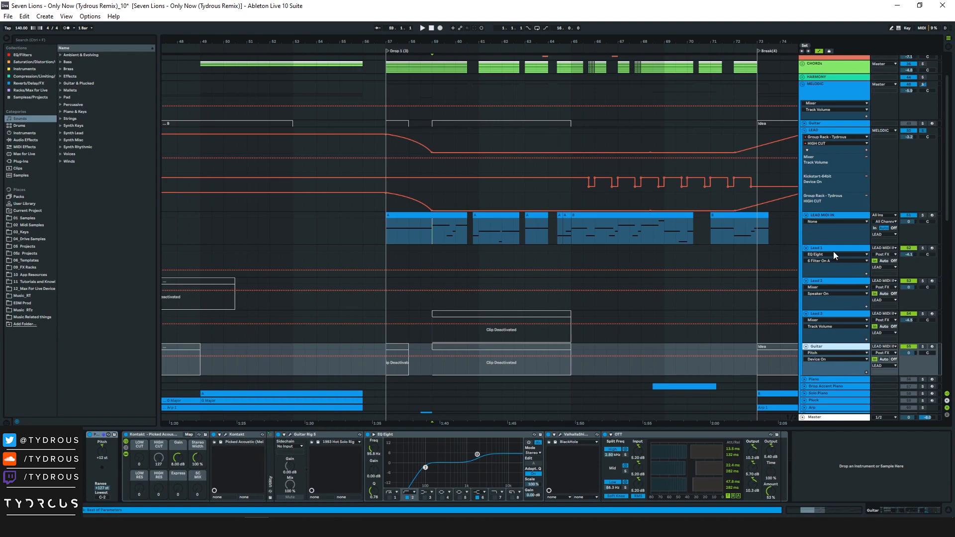
Open the Serum instrument of Lead 1 with the LD Shark Bite preset and play the track in solo with its window moved aside
click(802, 258)
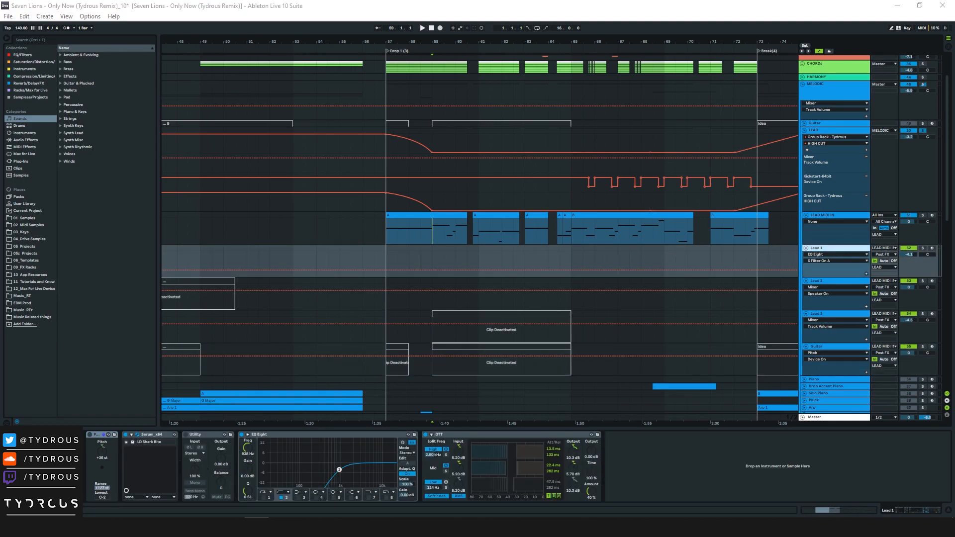
click(138, 435)
drag(588, 129, 425, 87)
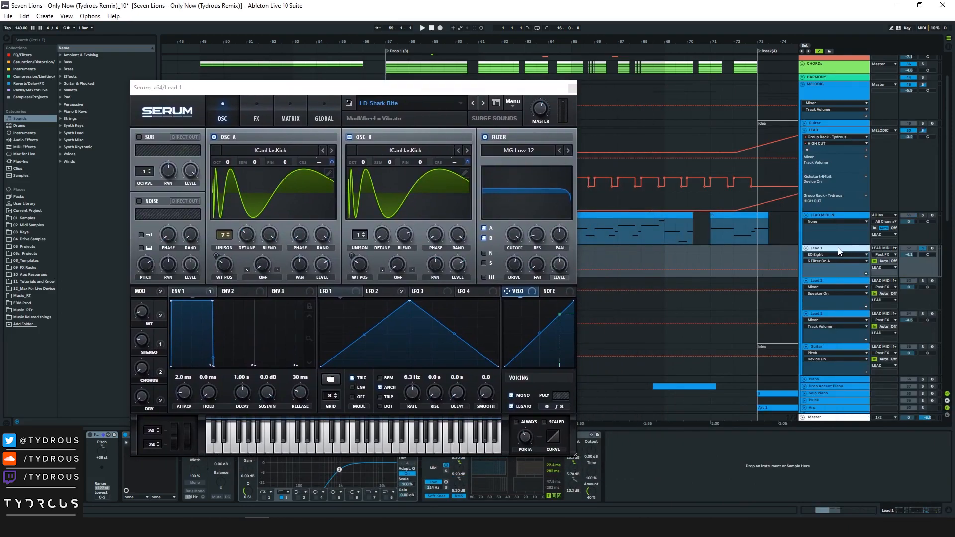
key(space)
drag(498, 94, 408, 62)
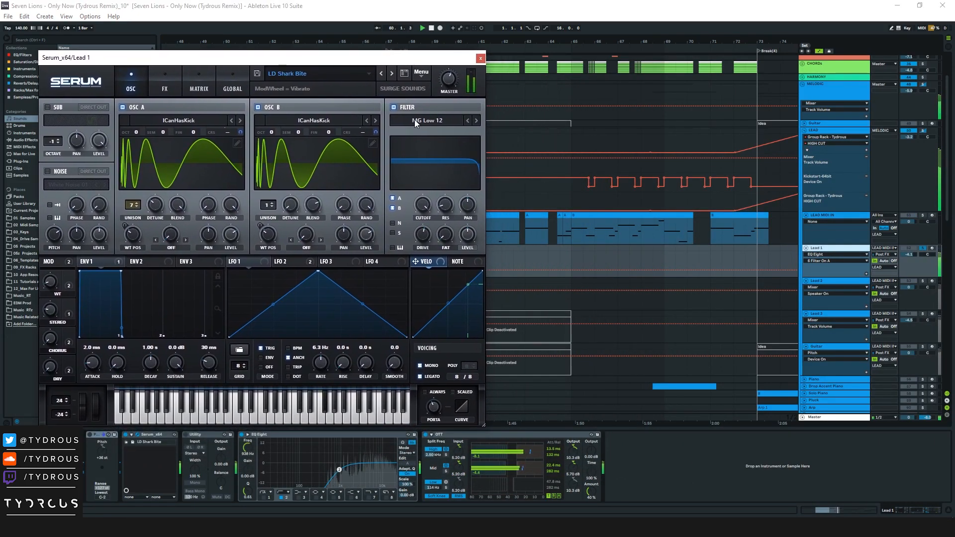
Audition Lead 2 and Lead 3 in solo during playback and inspect Lead 3's Serum instrument, leaving no plugin window open
click(860, 281)
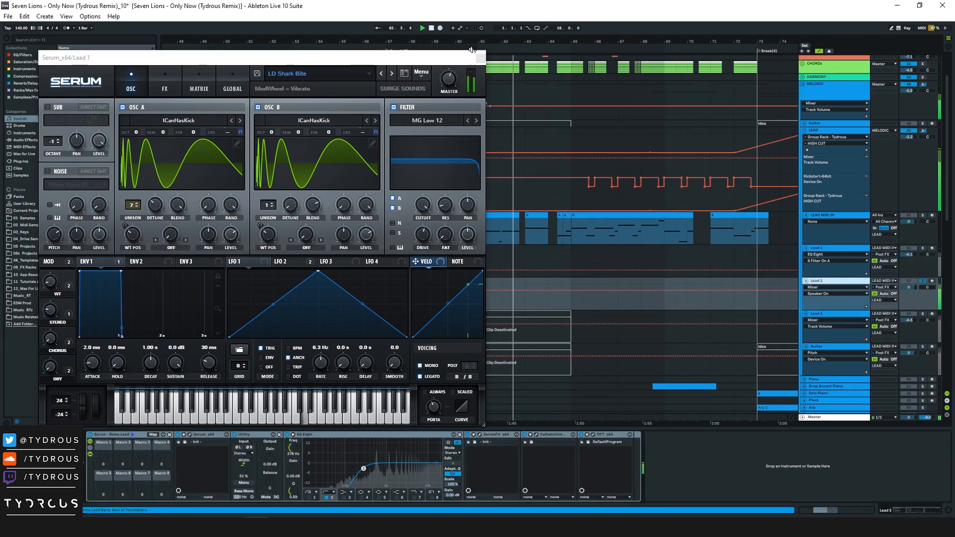
click(481, 57)
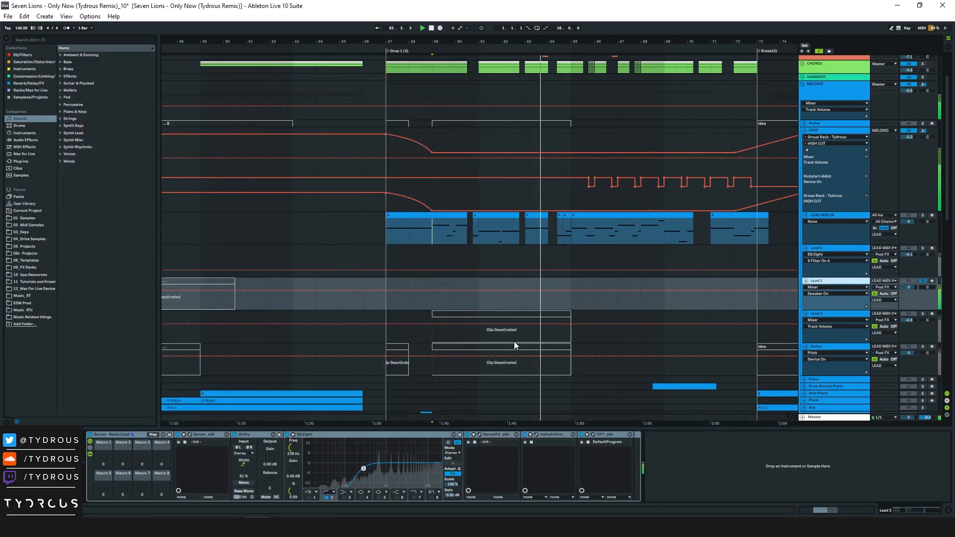
click(923, 313)
click(828, 315)
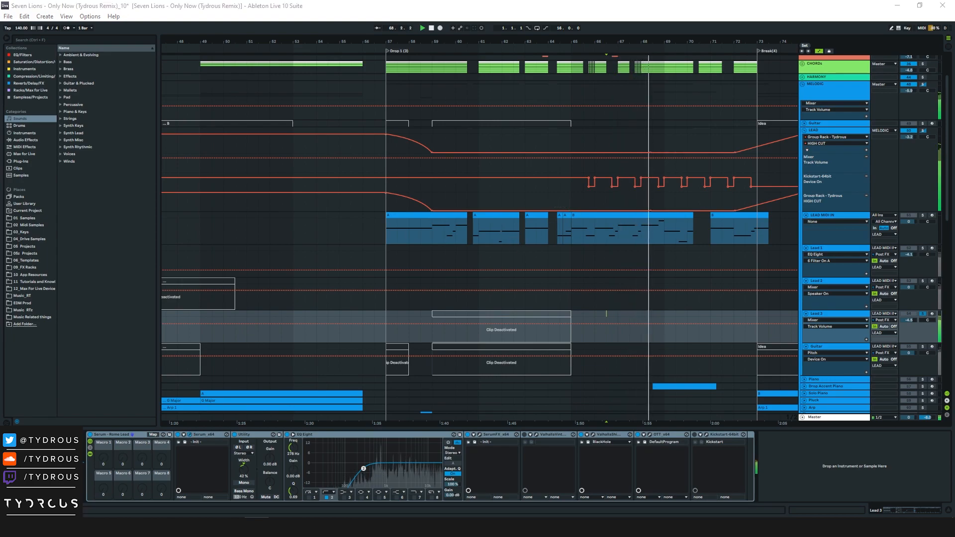
drag(954, 14, 336, 73)
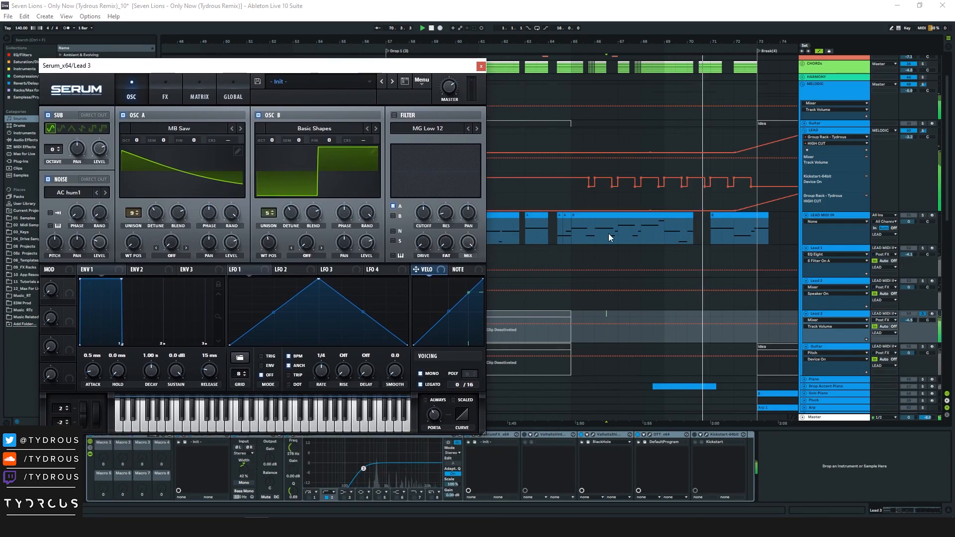
click(481, 66)
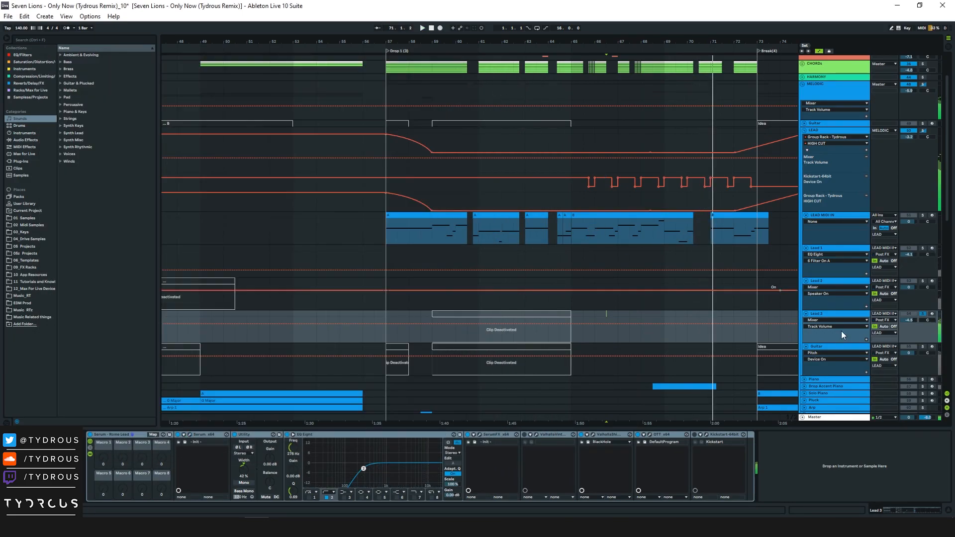
Stop playback and audition the LEAD group's Guitar track from its longer deactivated clip in Drop 1
key(space)
click(456, 368)
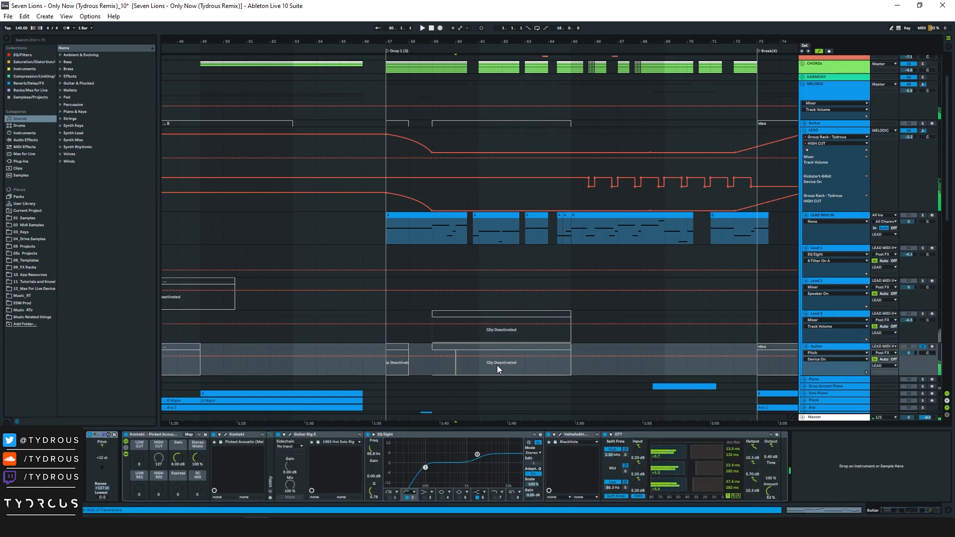
key(space)
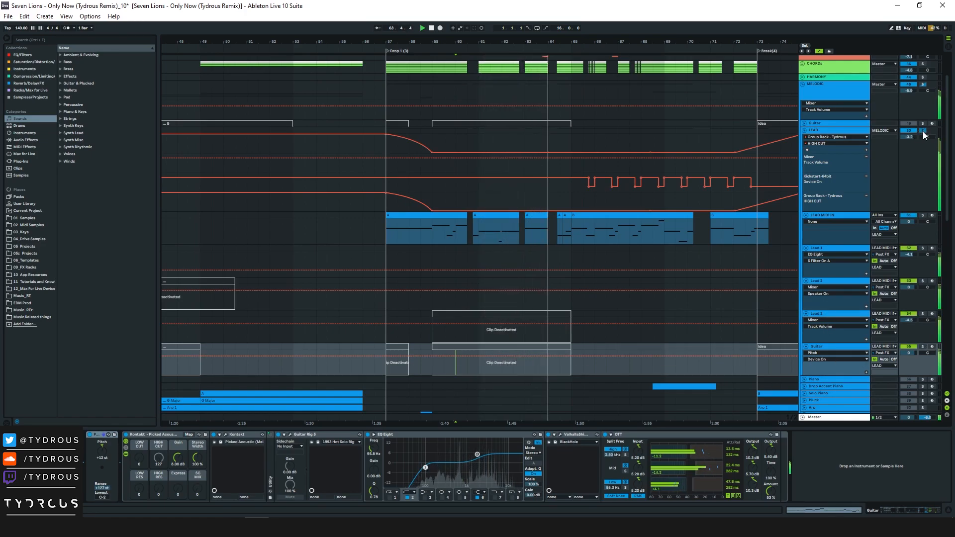
Minimize the track heights, hide the automation lanes and fold the LEAD group
alt+click(806, 248)
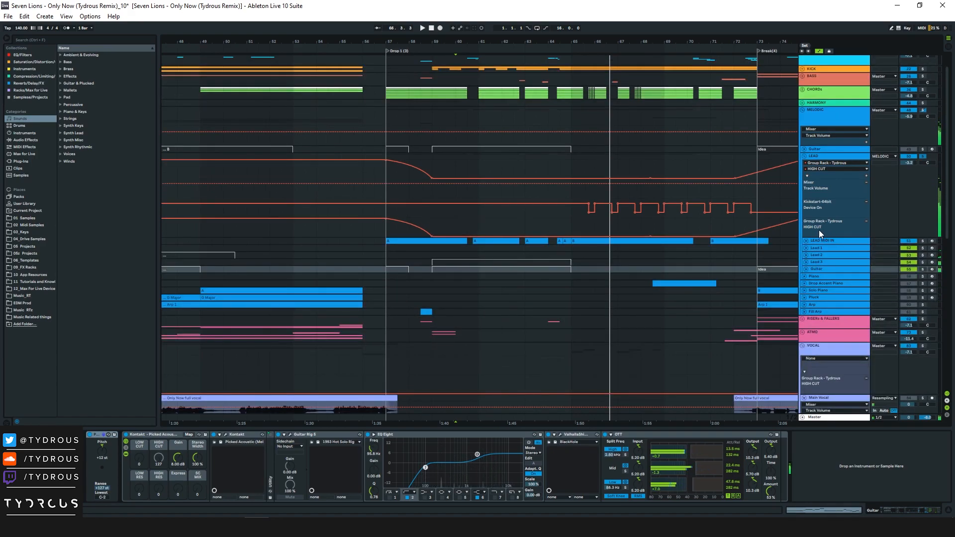
key(a)
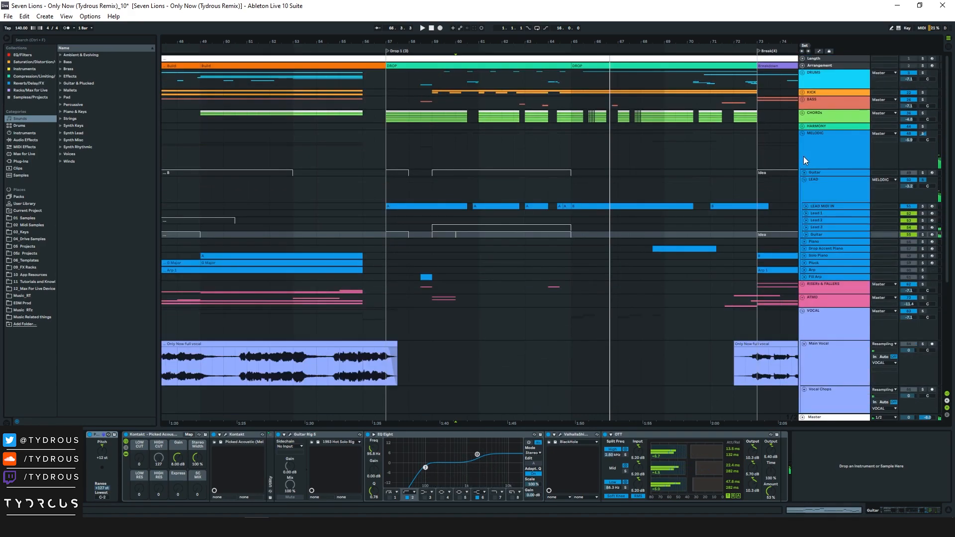
click(804, 180)
Set the playback position to the start of Drop 1 in the CHORDS group and unfold the group
click(821, 117)
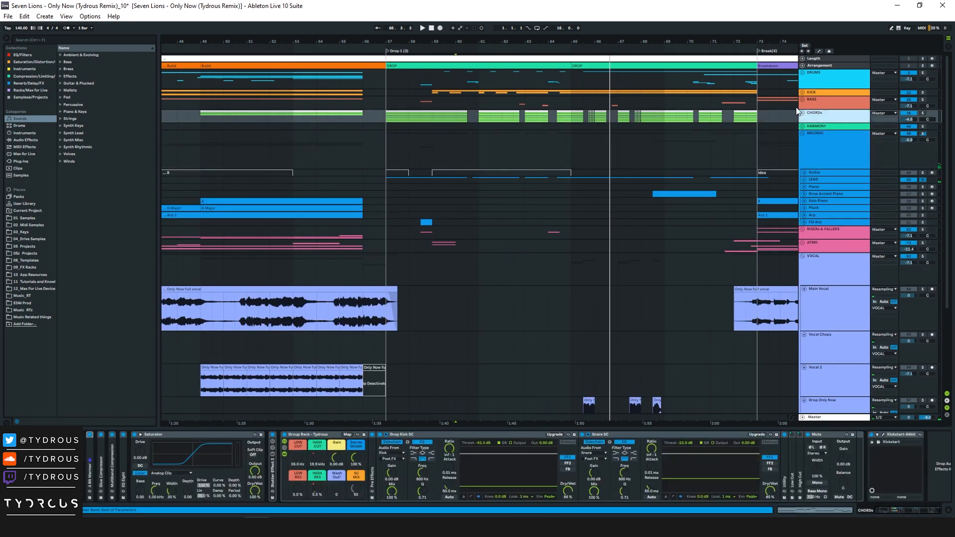
click(384, 118)
key(space)
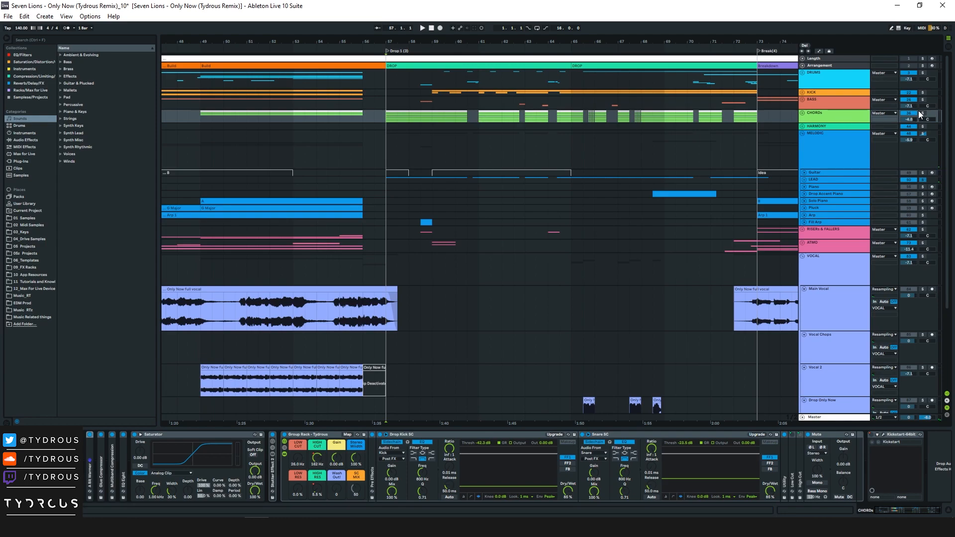
click(802, 113)
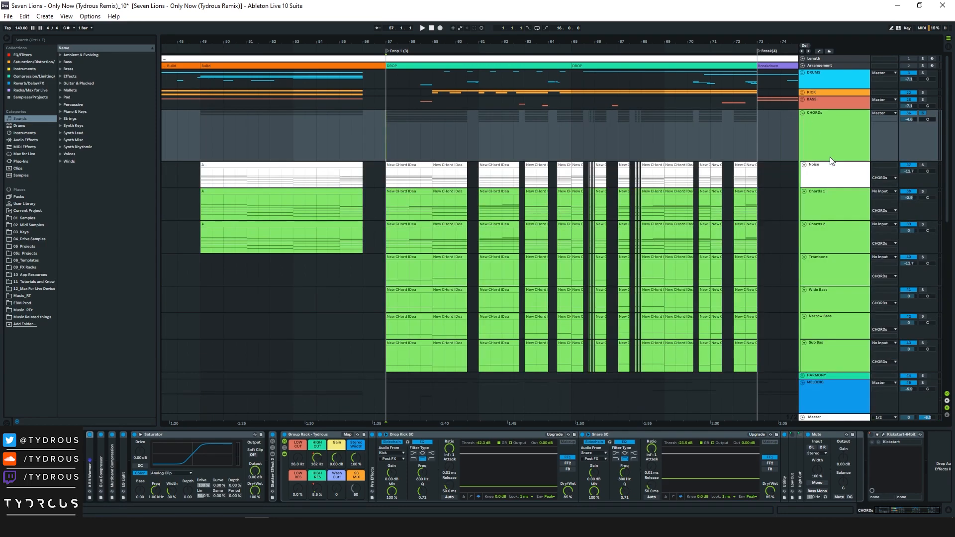
Check the device chains of the Chords, Trombone and Wide Bass tracks and play the soloed CHORDS group from two bars into Drop 1
click(836, 205)
click(834, 235)
click(830, 270)
click(834, 297)
click(840, 198)
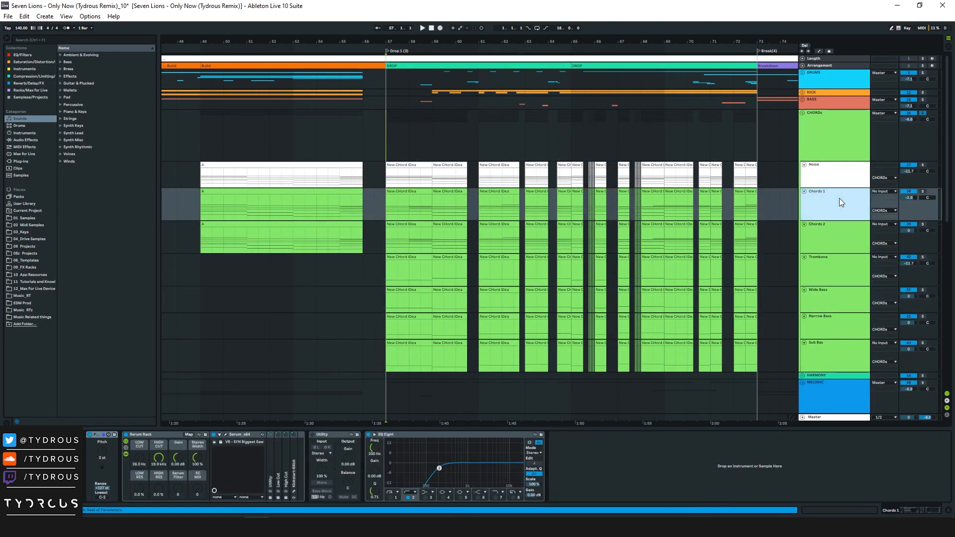
click(432, 128)
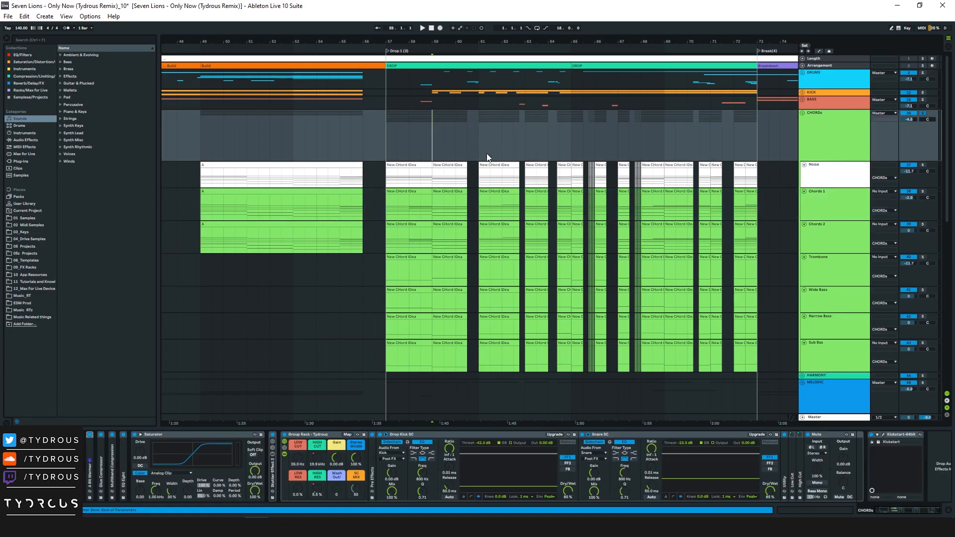
key(space)
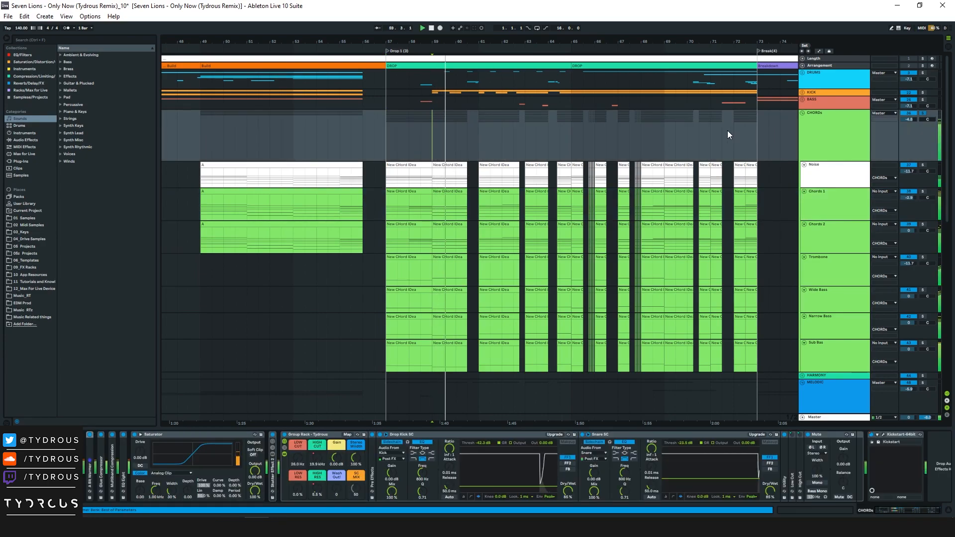
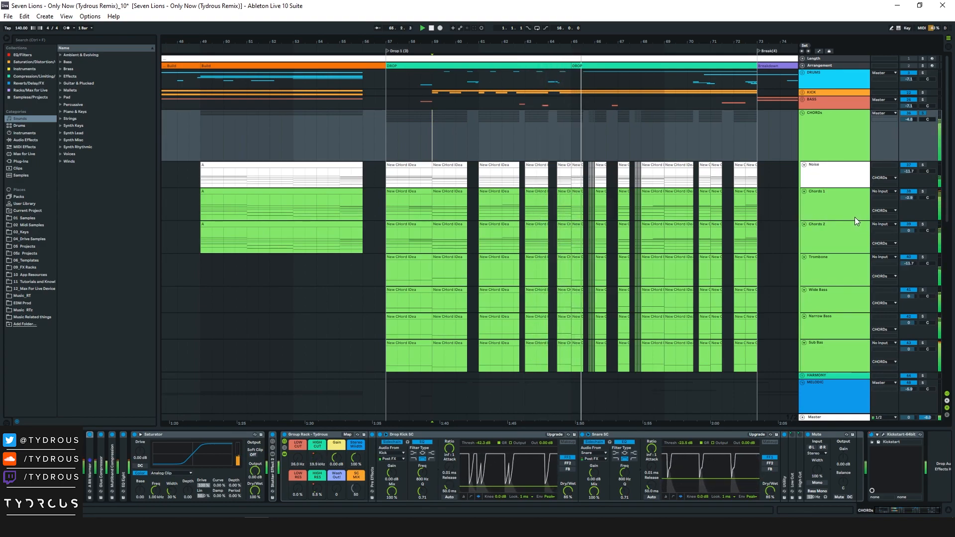
Solo the Chords 2 track and play its third New Chord Idea clip of Drop 1
click(841, 264)
click(831, 245)
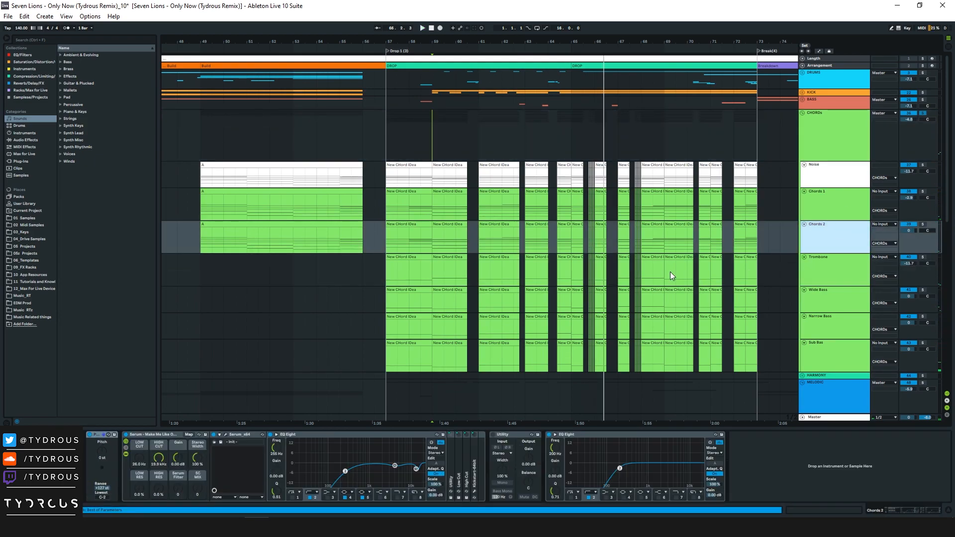
key(s)
click(505, 224)
key(space)
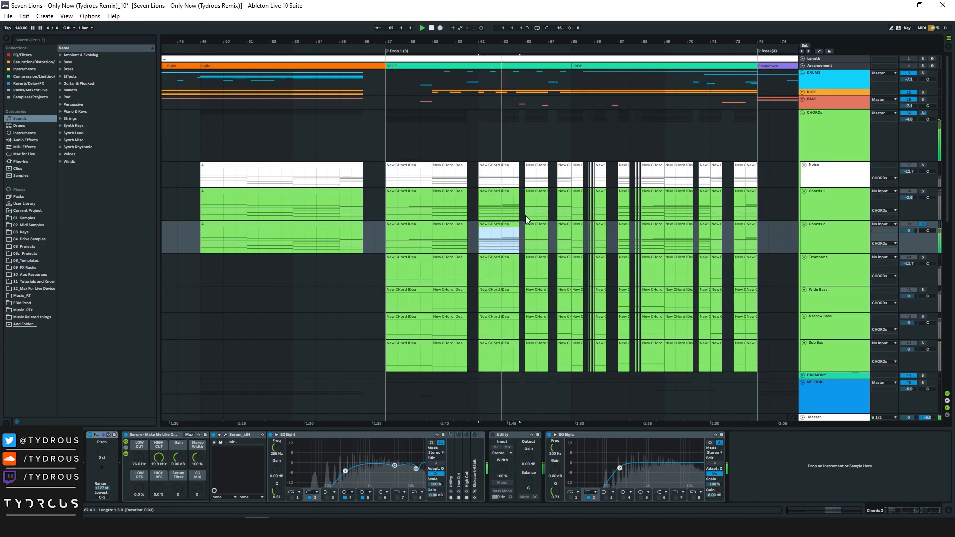
key(space)
Examine the device chains of the Trombone, Wide Bass, Narrow Bass and Sub Bas tracks
click(844, 275)
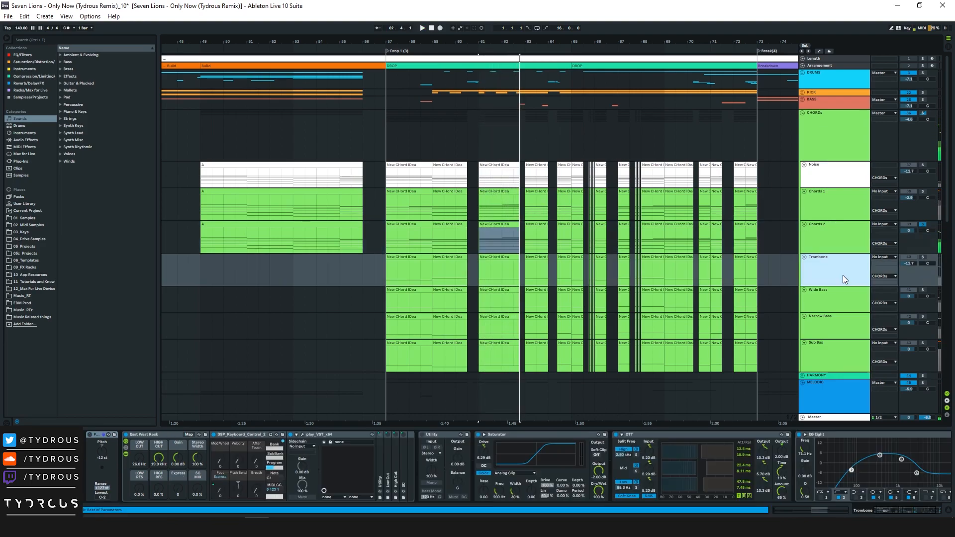
click(832, 302)
click(837, 333)
click(836, 355)
Expand the A Bit Warmer, Glue Compressor, Multiband Compression and EQ Eight devices on the CHORDS group to inspect their settings
click(832, 145)
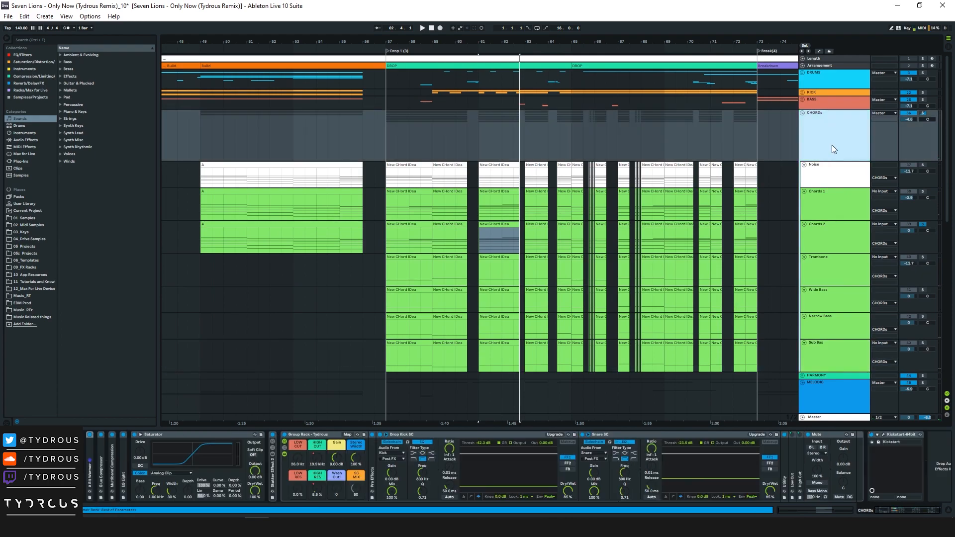
double_click(91, 476)
double_click(227, 473)
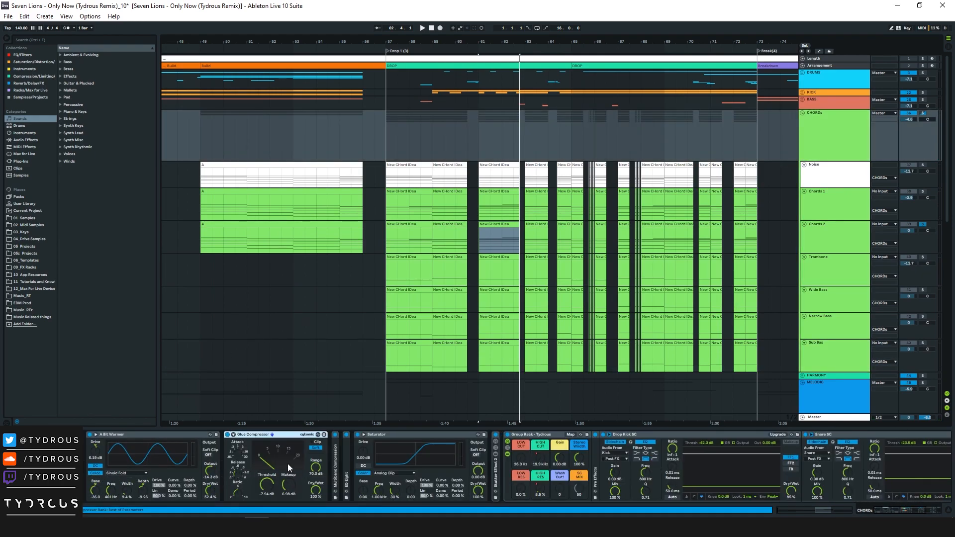
double_click(334, 463)
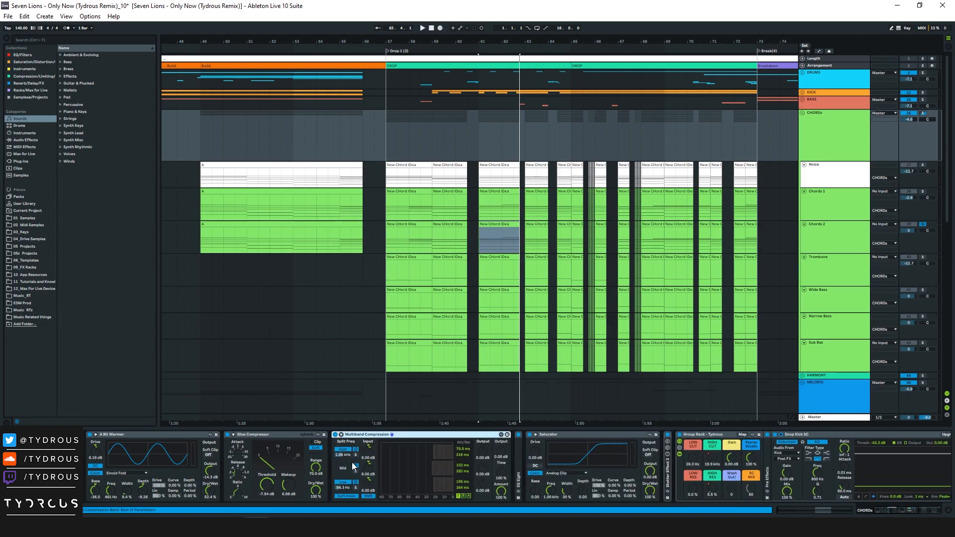
double_click(518, 468)
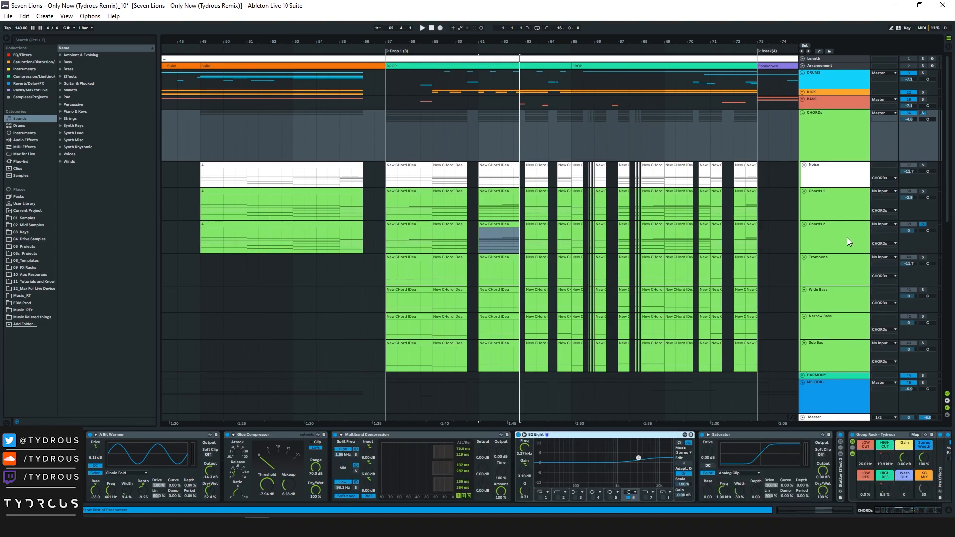
Show the CHORDS group's automation lanes, highlight them across Drop 1 and play the opening of the drop
click(839, 127)
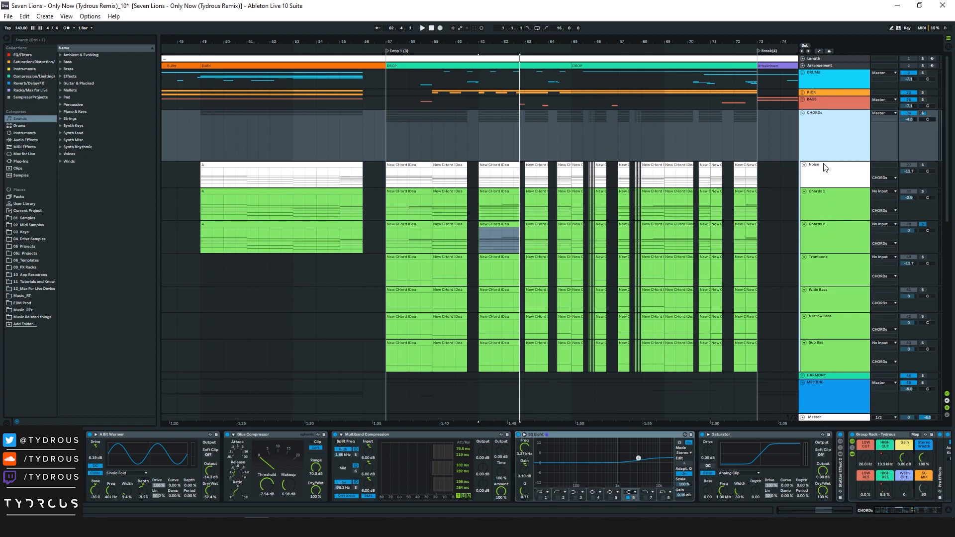
key(a)
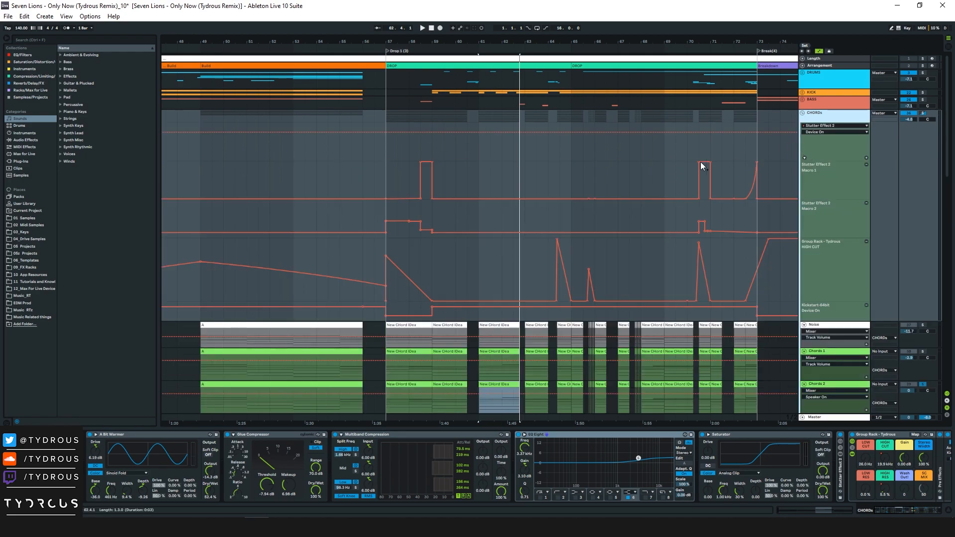
drag(389, 183, 755, 309)
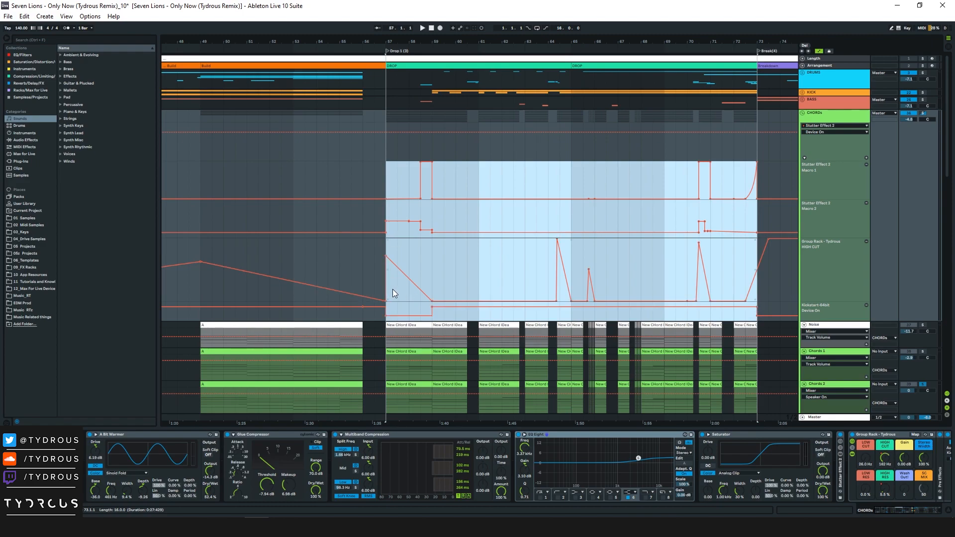
click(399, 250)
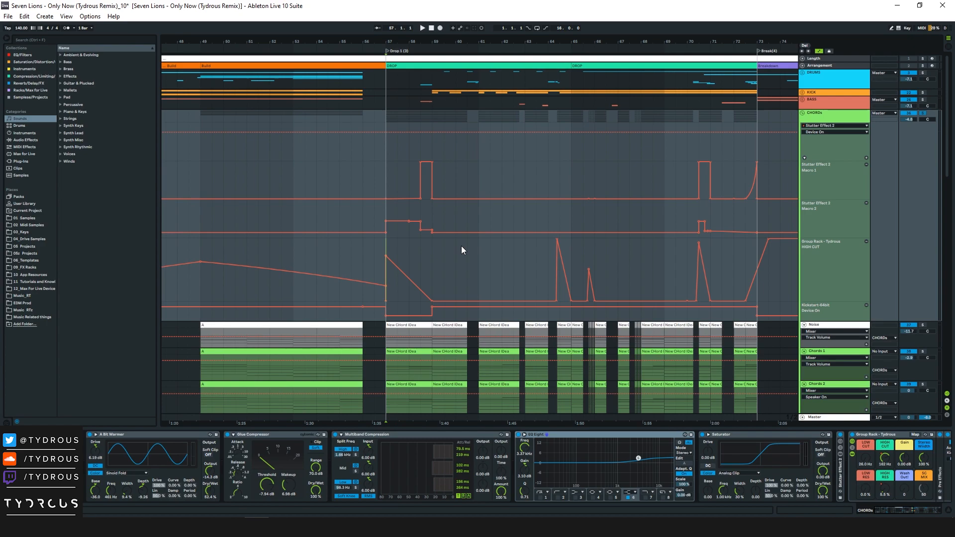
key(space)
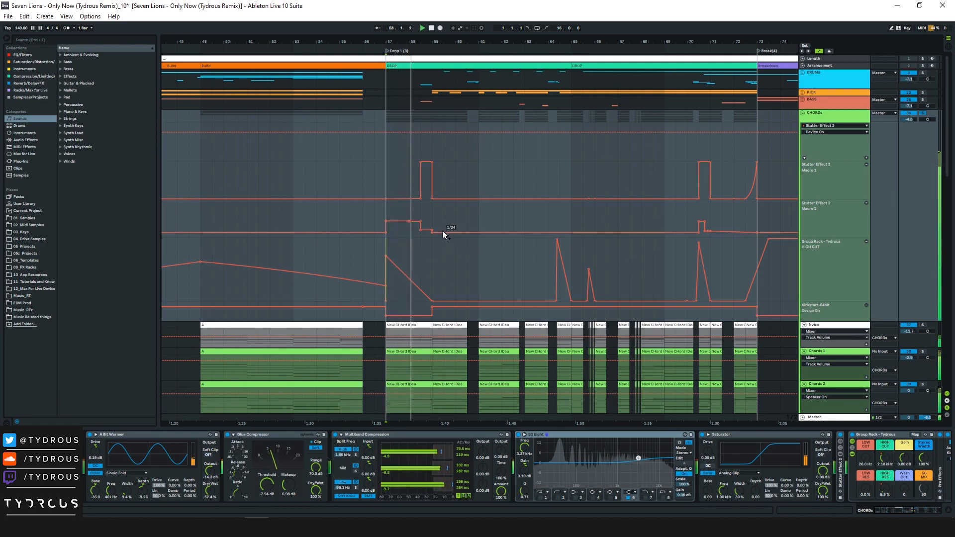
key(space)
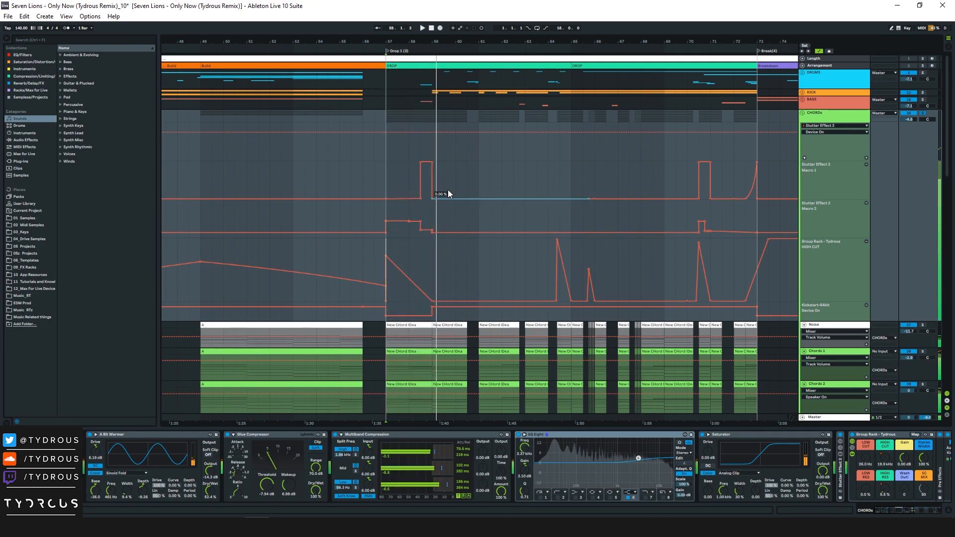
Set the insert position at the first Macro 1 automation pulse in Drop 1 and expand the CHORDS group's Stutter Effect 2 rack
click(451, 184)
click(421, 179)
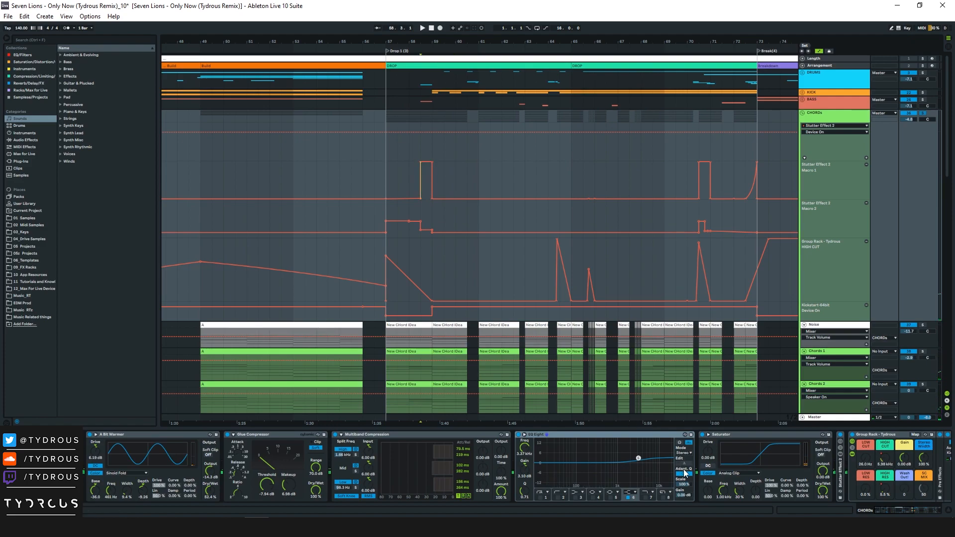
scroll(767, 471, down, 3)
double_click(780, 475)
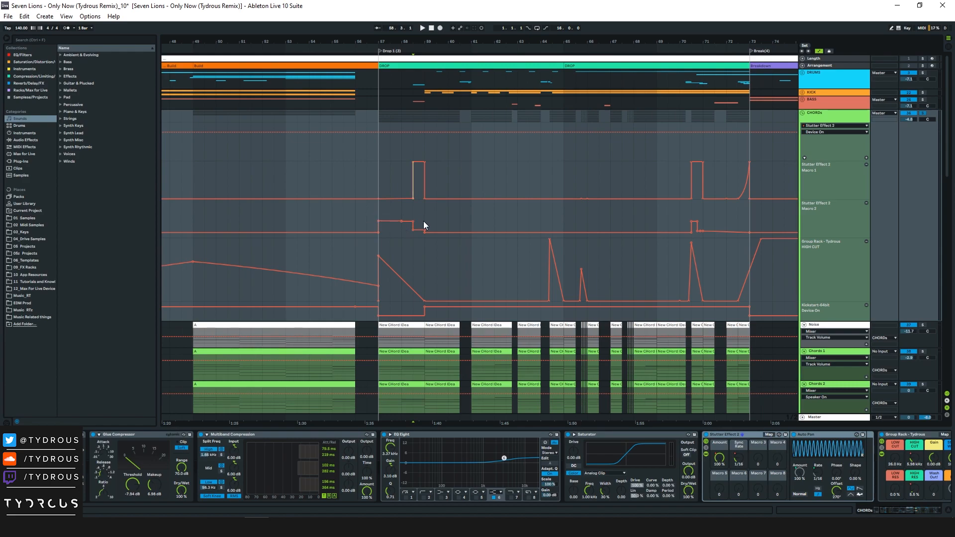
Examine the Stutter Effect 2 Macro 1 and Macro 2 automation at the first pulse of Drop 1 alongside the BASS clip there
drag(429, 173, 422, 174)
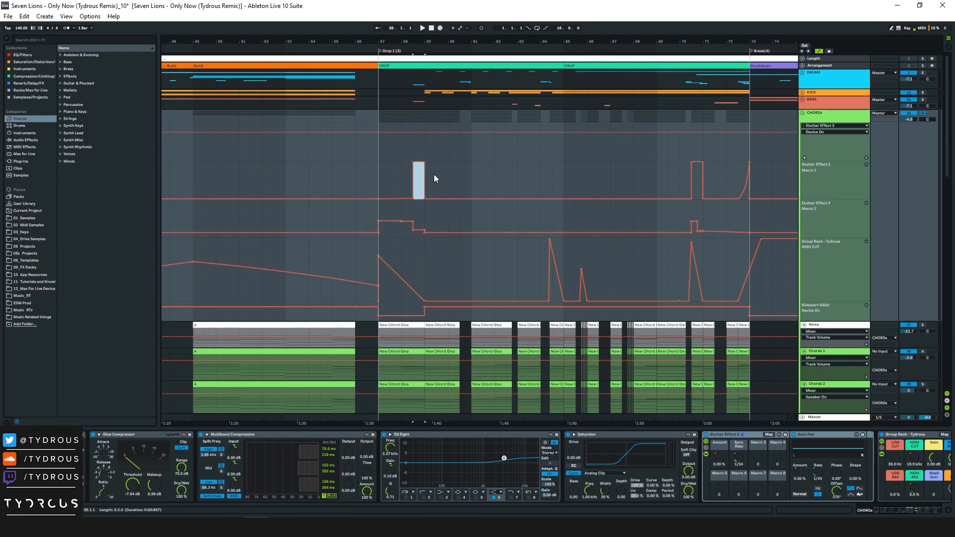
drag(414, 213, 428, 214)
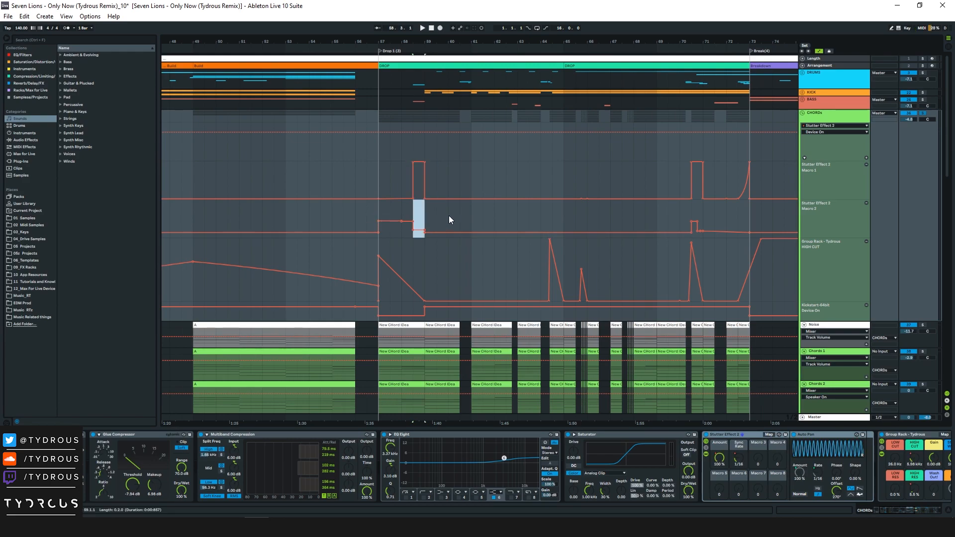
click(422, 102)
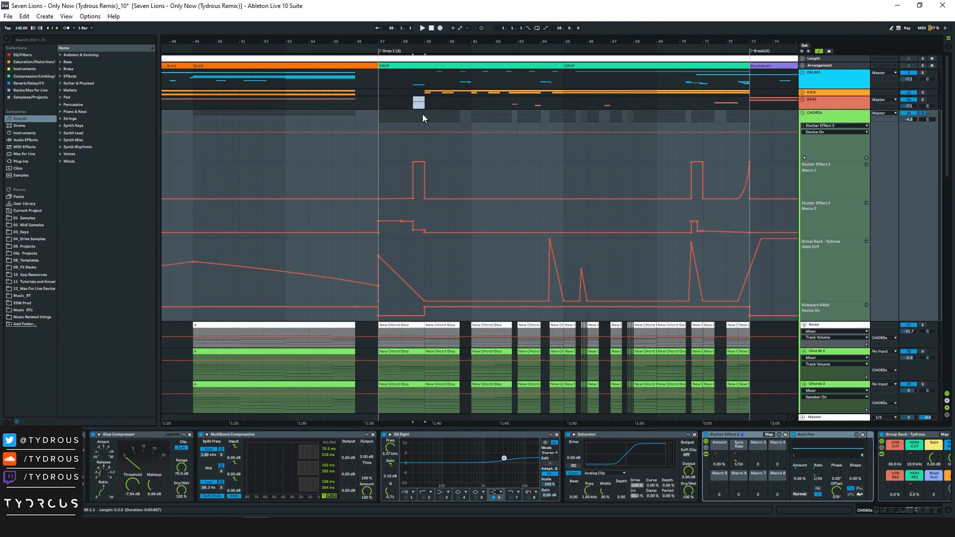
click(407, 153)
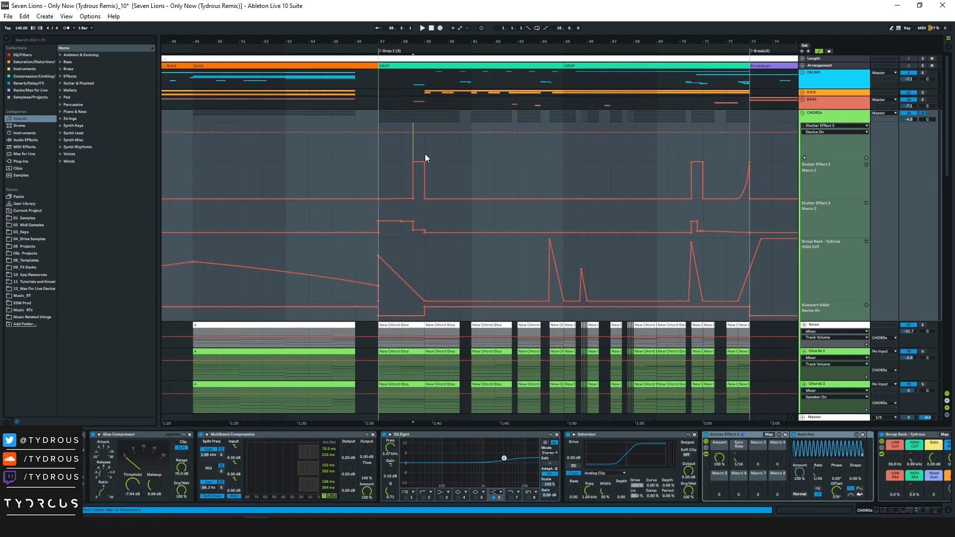
Play the chords from the first stutter pulse, and highlight the Macro 2 and HIGH CUT automation around the second pulse in Drop 1
key(space)
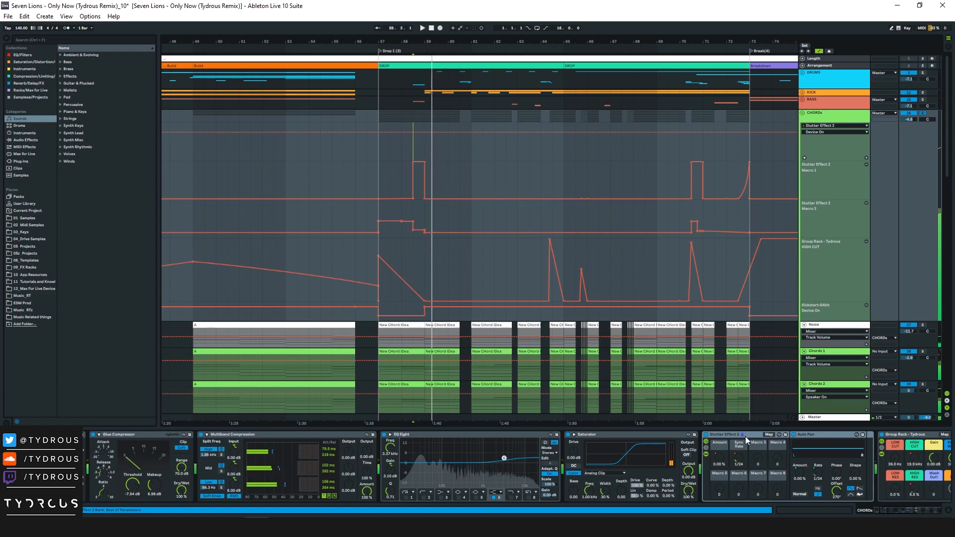
click(741, 436)
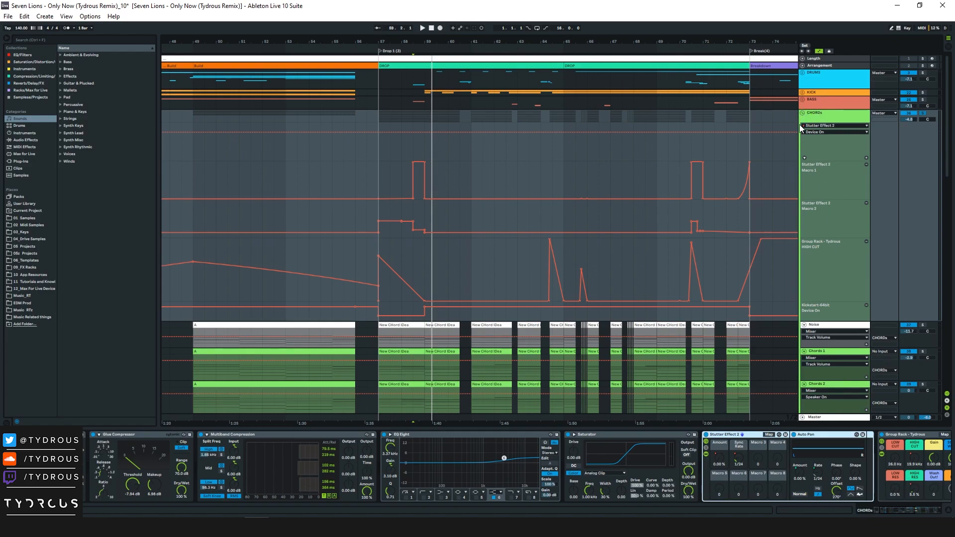
drag(684, 212, 709, 212)
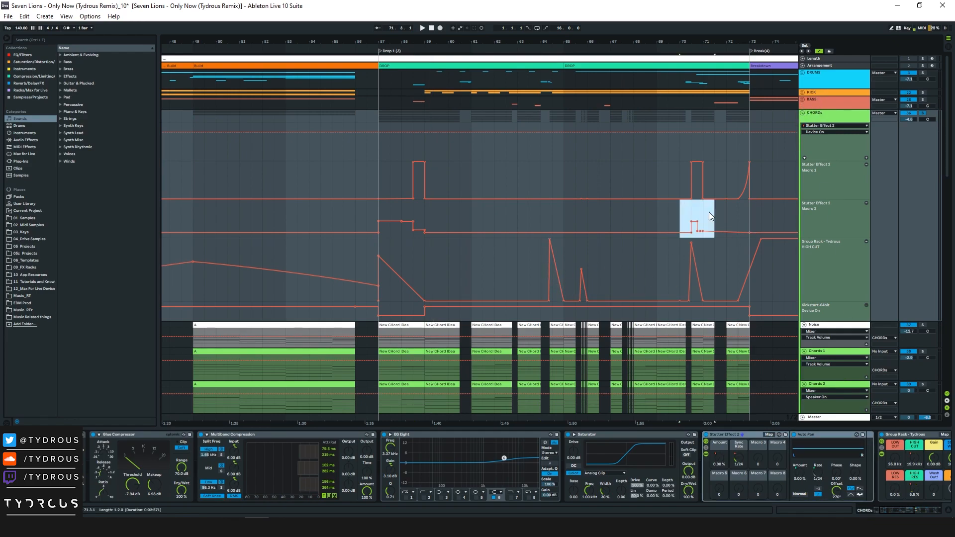
drag(657, 268, 671, 268)
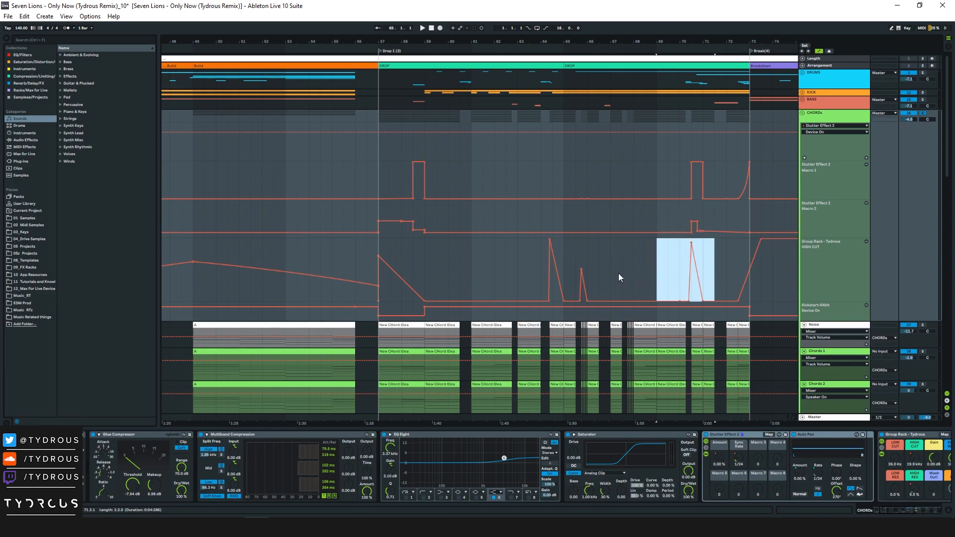
Play the chords across the small HIGH CUT automation spike over the chopped chord clips just after bar 65
click(572, 257)
drag(591, 42, 572, 55)
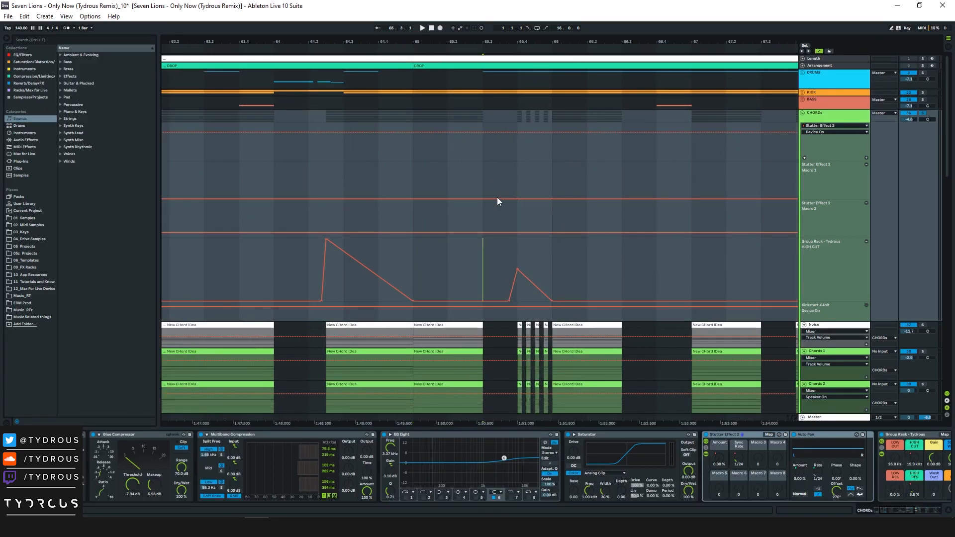
key(space)
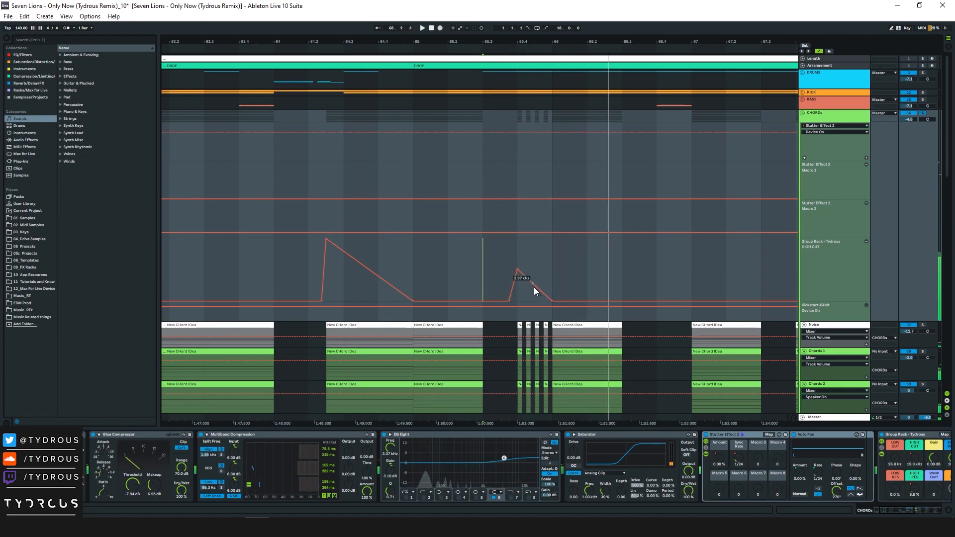
Hide the automation lanes, collapse the CHORDS group, expand the BASS and BASS FILLS groups and enlarge the individual fill tracks
drag(527, 44, 640, 18)
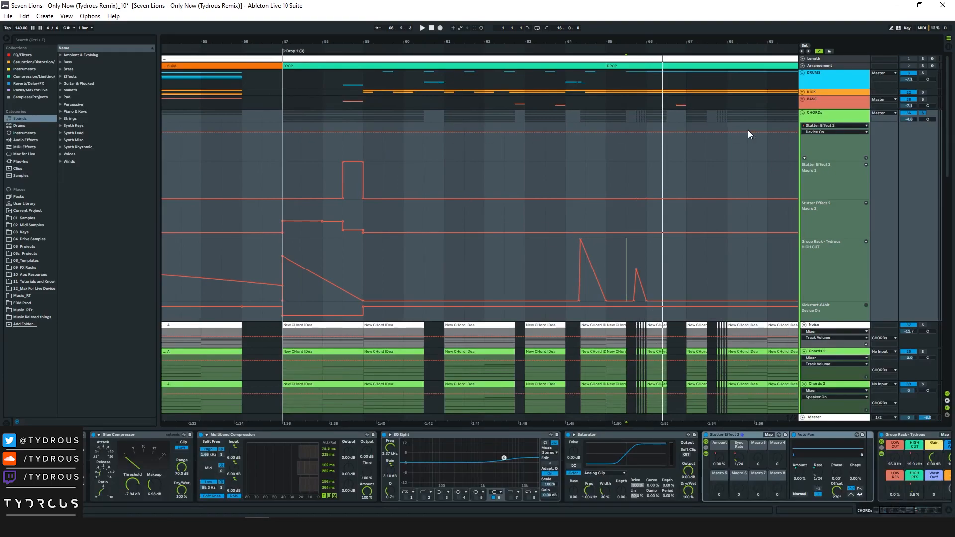
click(802, 114)
click(801, 114)
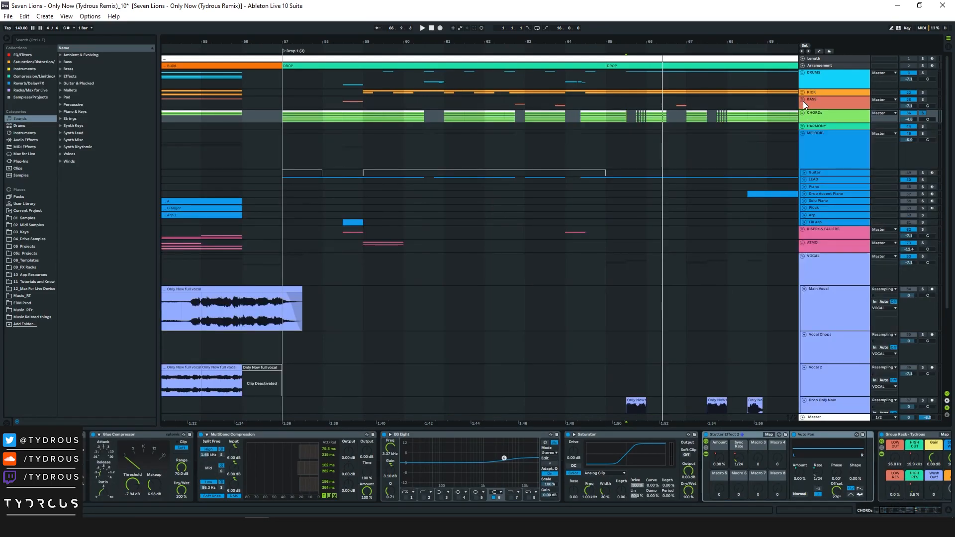
click(802, 100)
click(821, 111)
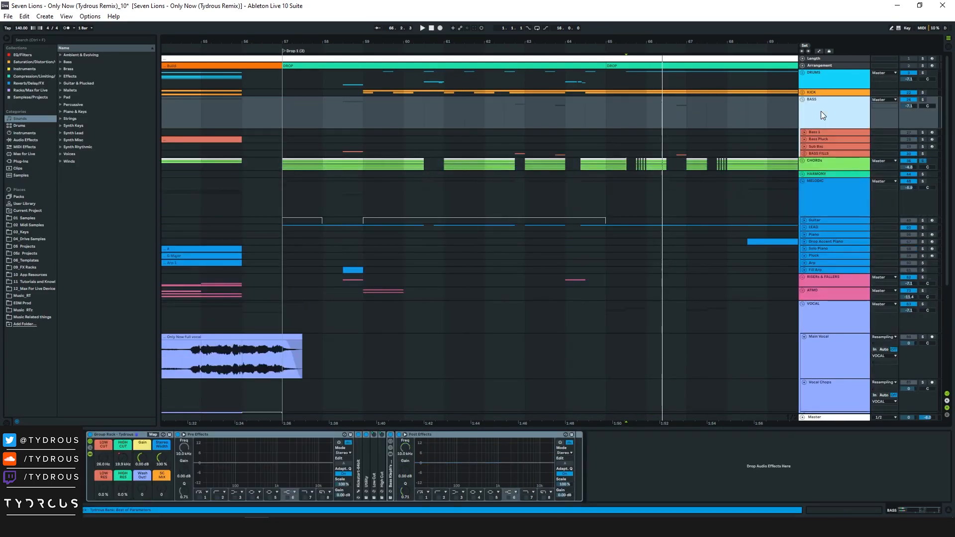
click(804, 154)
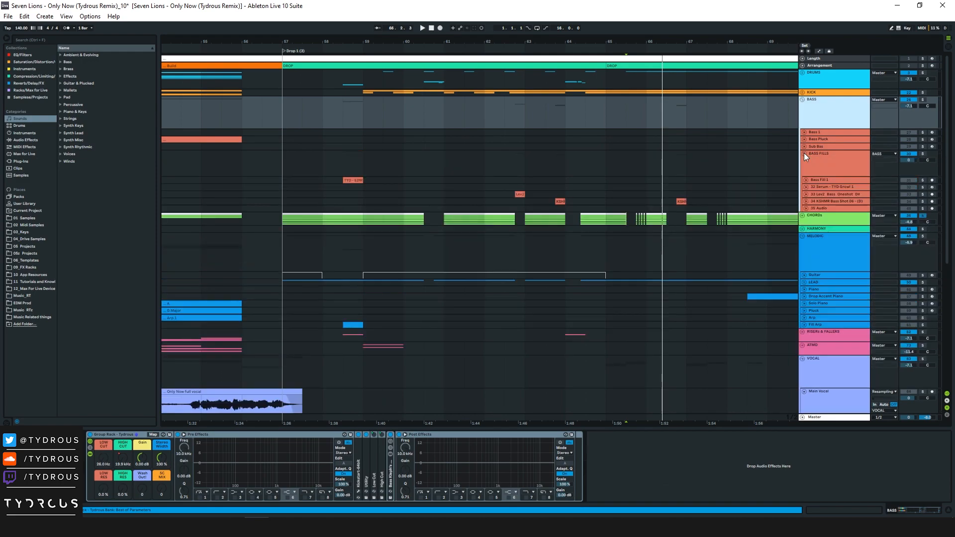
click(806, 179)
click(828, 188)
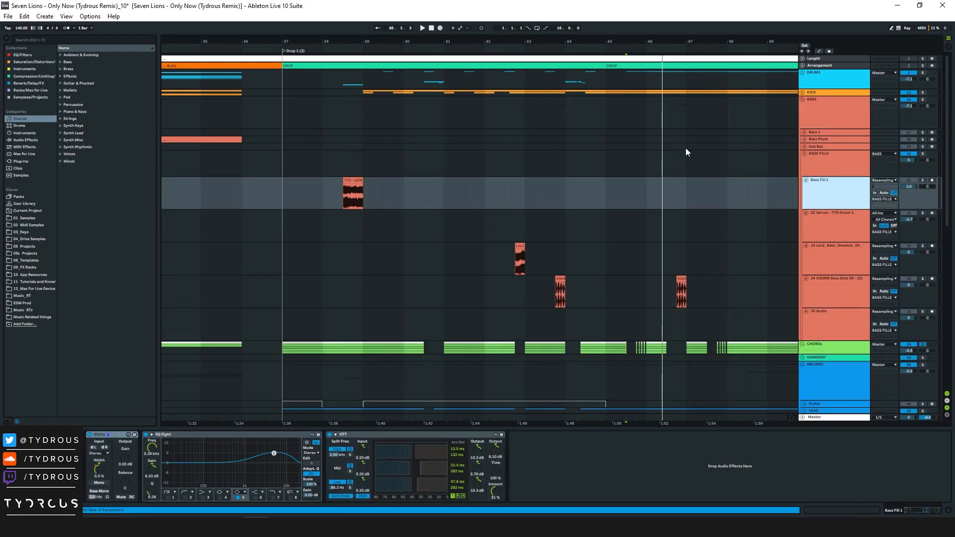
Solo the BASS FILLS group and play the Bass Fill 1 clip near the start of Drop 1
drag(703, 40, 541, 40)
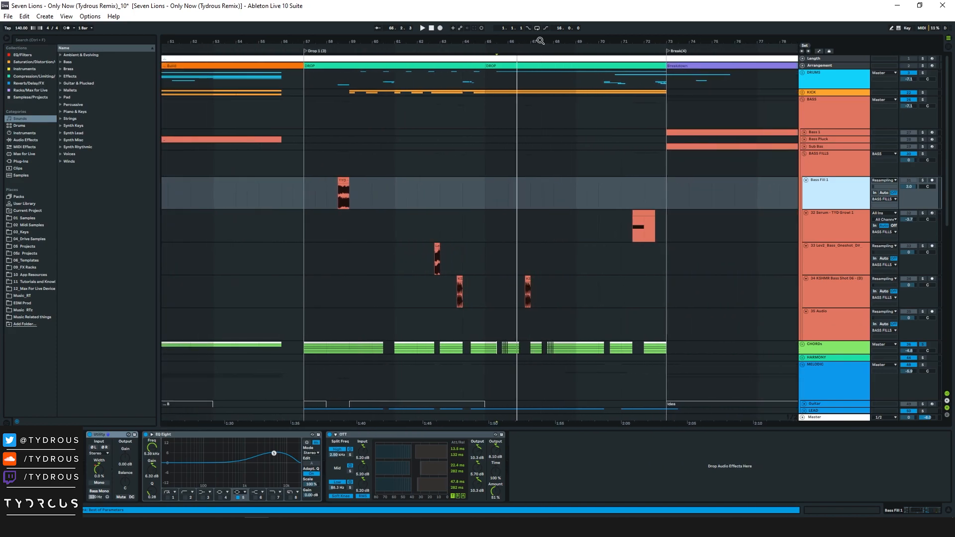
click(647, 225)
click(343, 180)
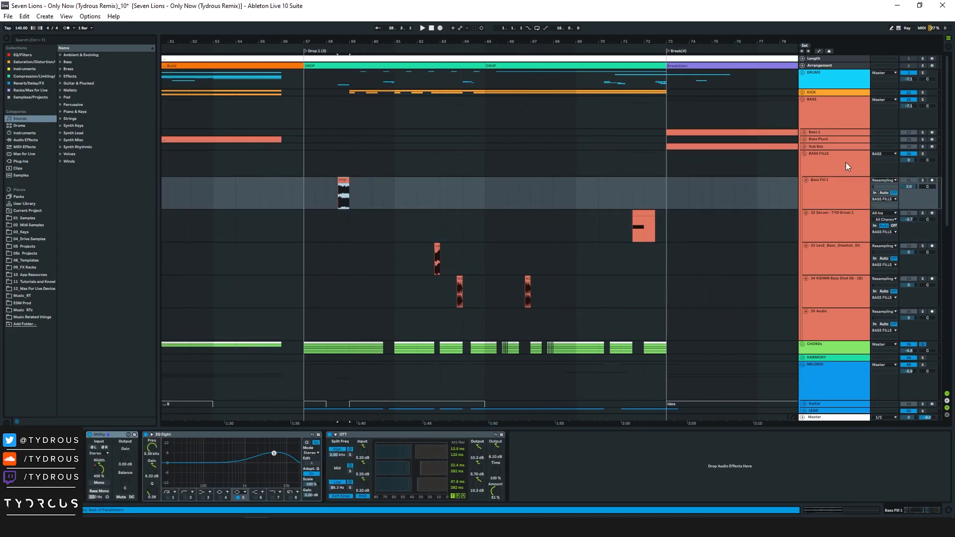
click(845, 162)
click(343, 184)
key(space)
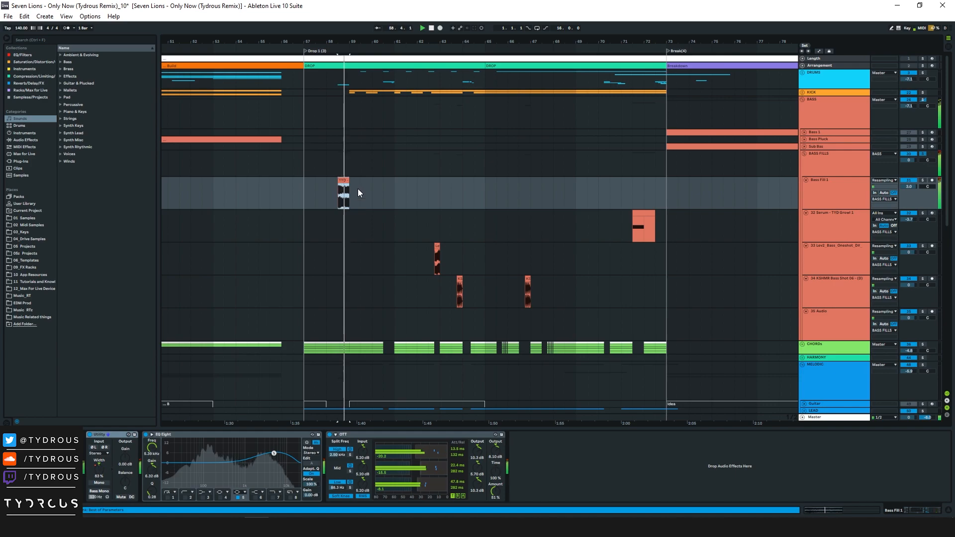
Audition the Lev2 bass one-shot clip and the first KSHMR Bass Shot 06 clip in Drop 1
click(437, 255)
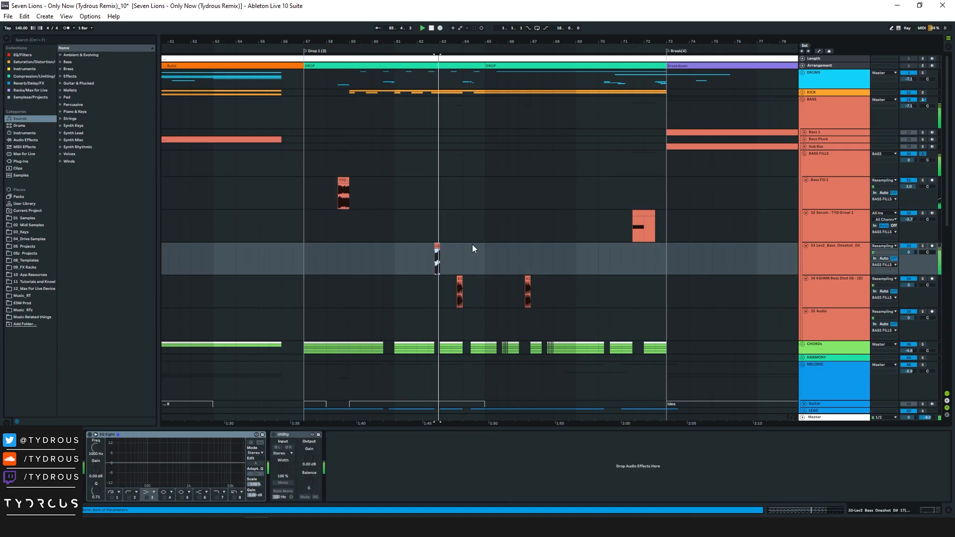
click(459, 290)
key(space)
drag(452, 44, 472, 295)
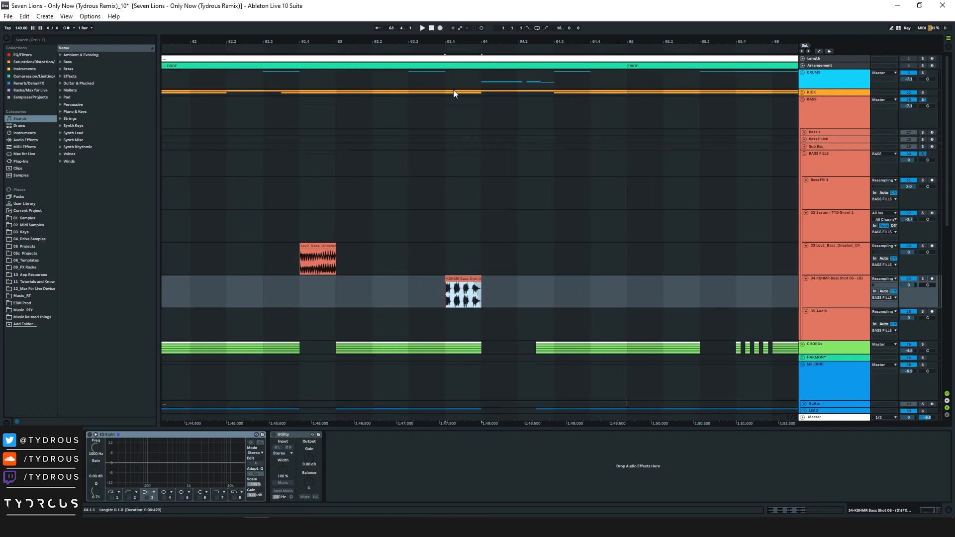
drag(456, 40, 479, 134)
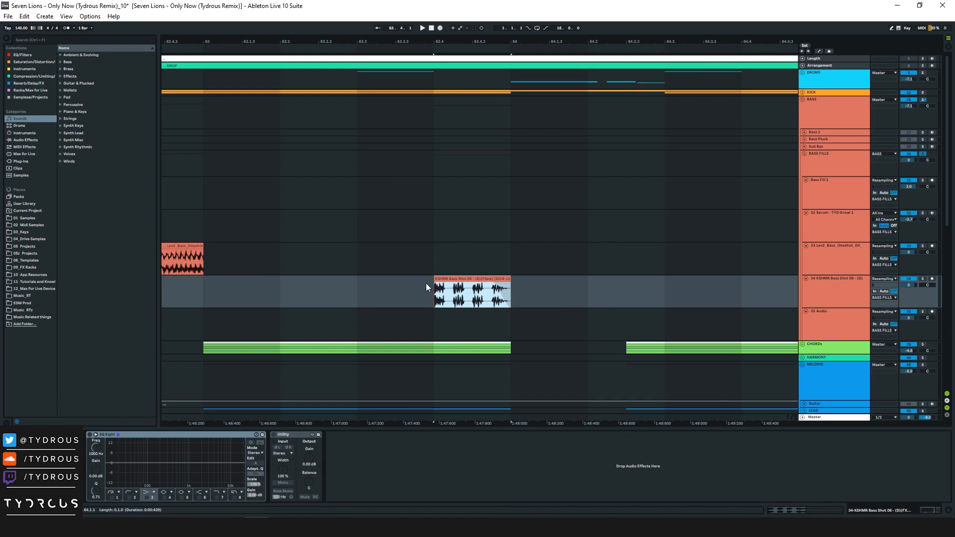
key(space)
drag(570, 39, 376, 1)
Solo and play the Serum - TYD Growl 1 clip near the end of Drop 1, and inspect its Serum patch
click(741, 212)
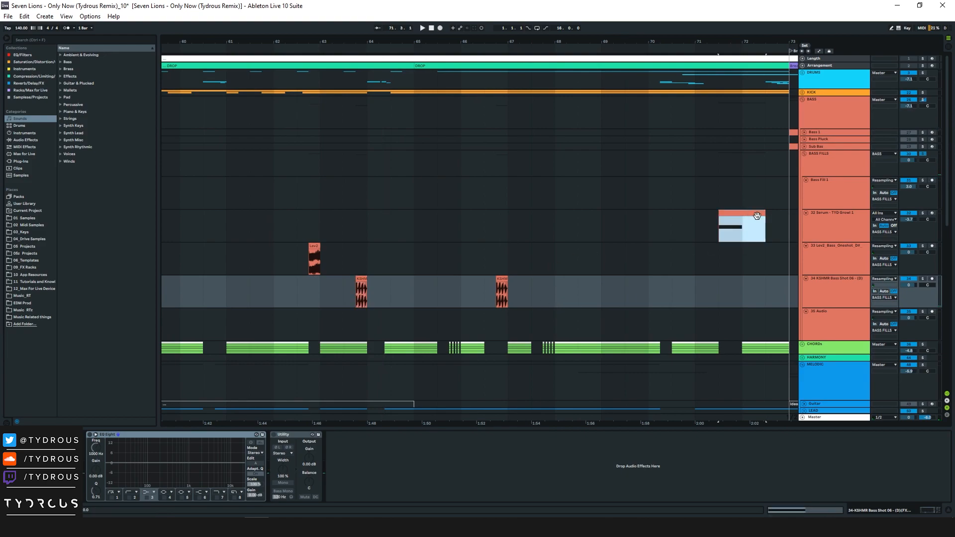
click(836, 226)
click(740, 214)
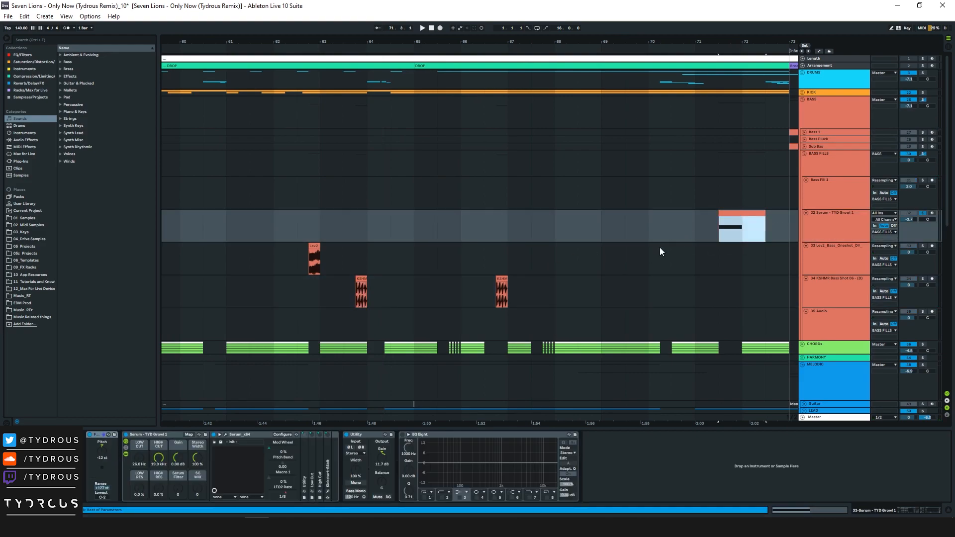
key(space)
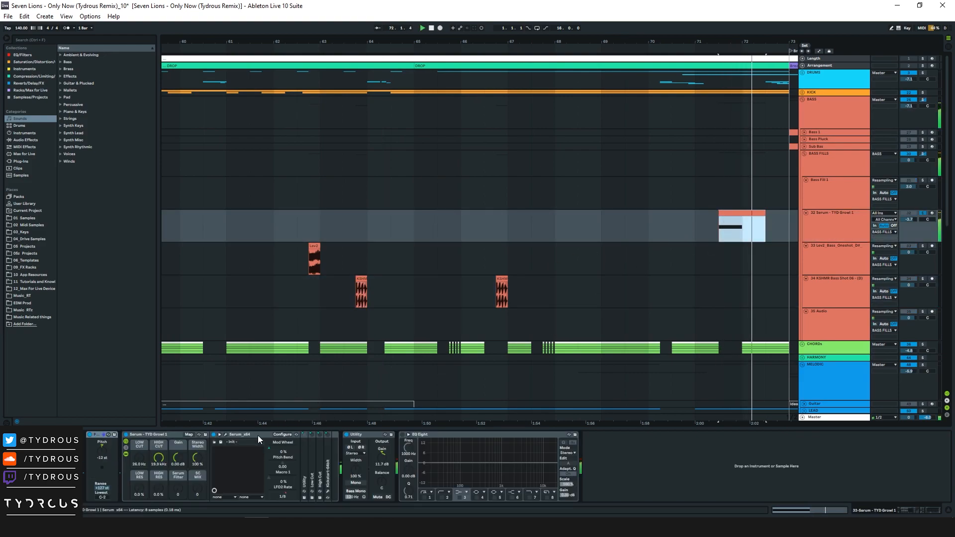
click(226, 434)
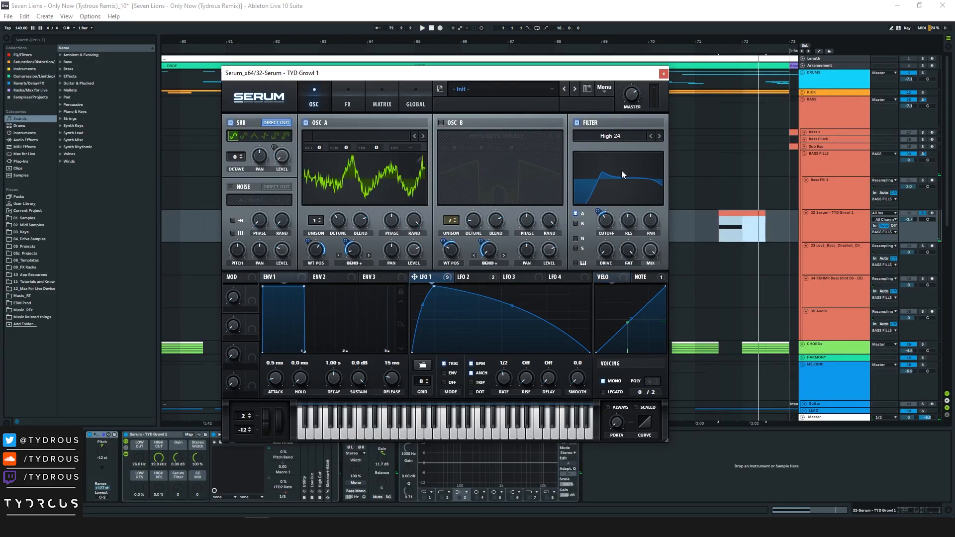
click(664, 74)
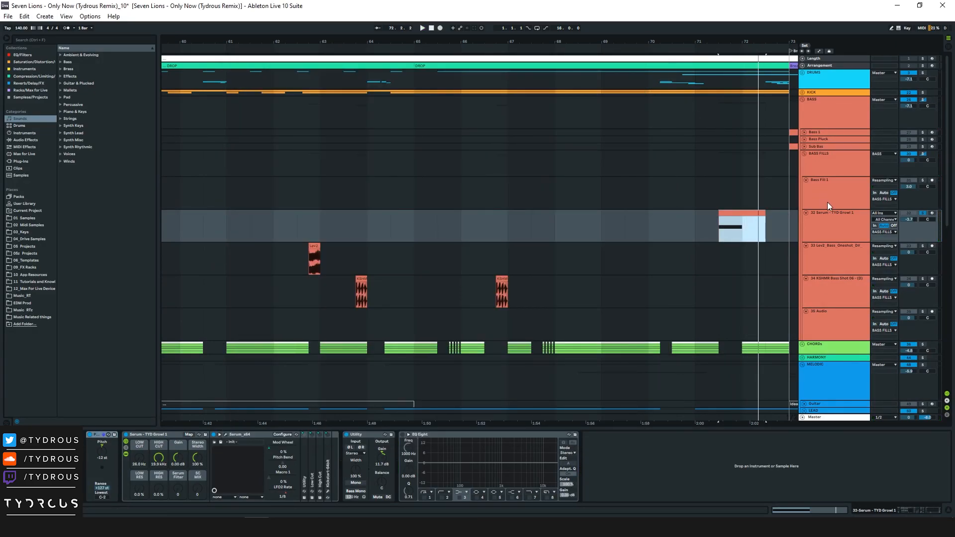
Collapse the BASS FILLS group and all the top-level track groups
click(827, 202)
click(804, 154)
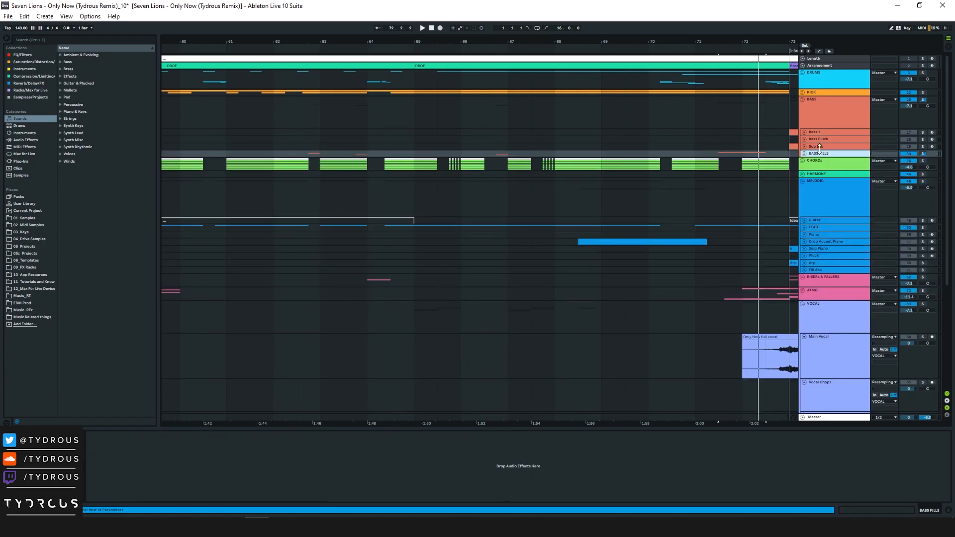
alt+click(803, 99)
Expand the DRUMS, KICK and FILLS groups to show their tracks across Drop 1
drag(691, 41, 621, 15)
click(816, 76)
click(802, 73)
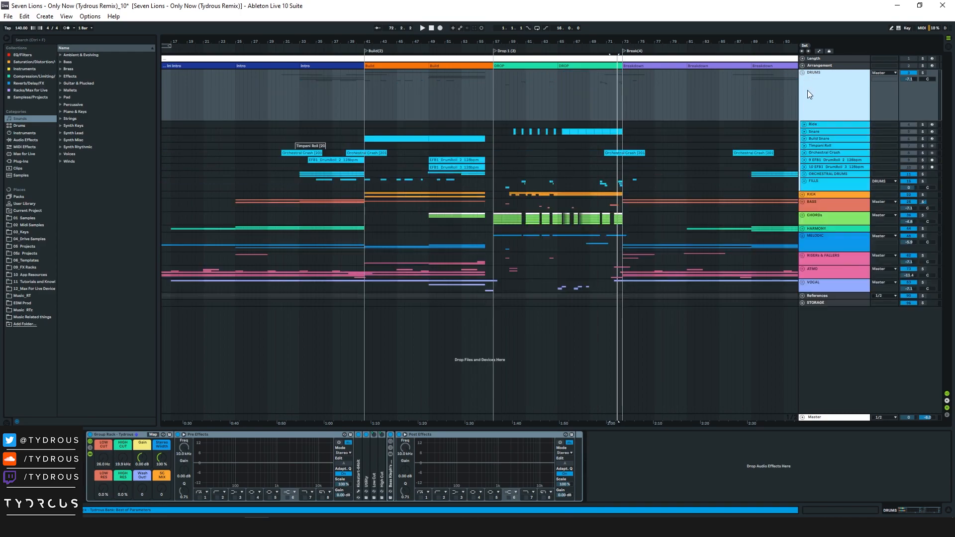
click(803, 194)
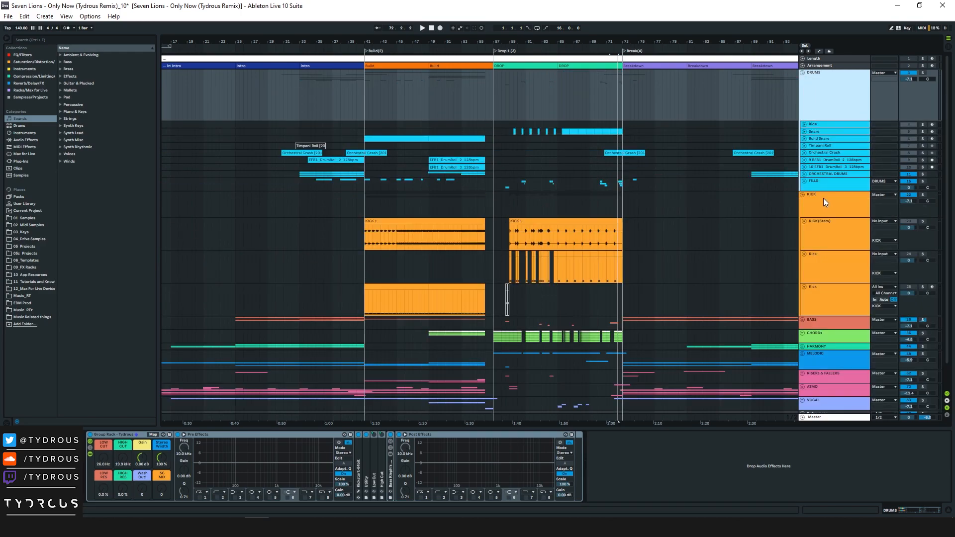
click(803, 182)
scroll(625, 187, down, 5)
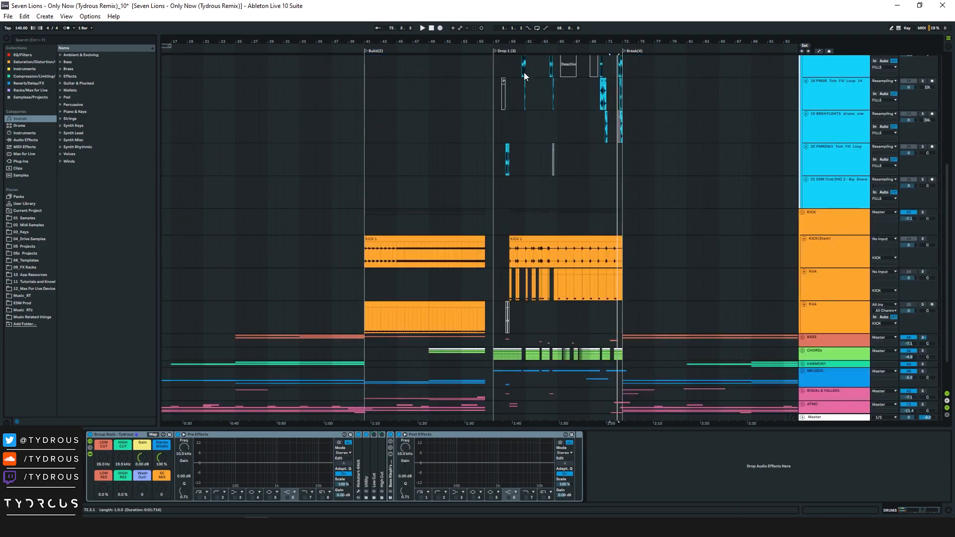
scroll(493, 213, up, 5)
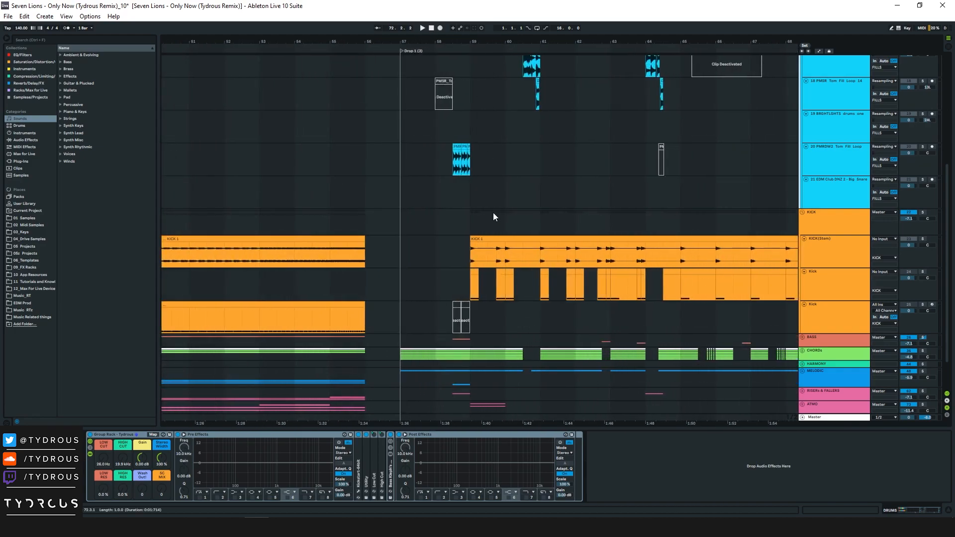
Compare the Kick track's short MIDI clips and devices with the KICK(Stem) audio clip at the start of the Drop 1 kicks
click(470, 275)
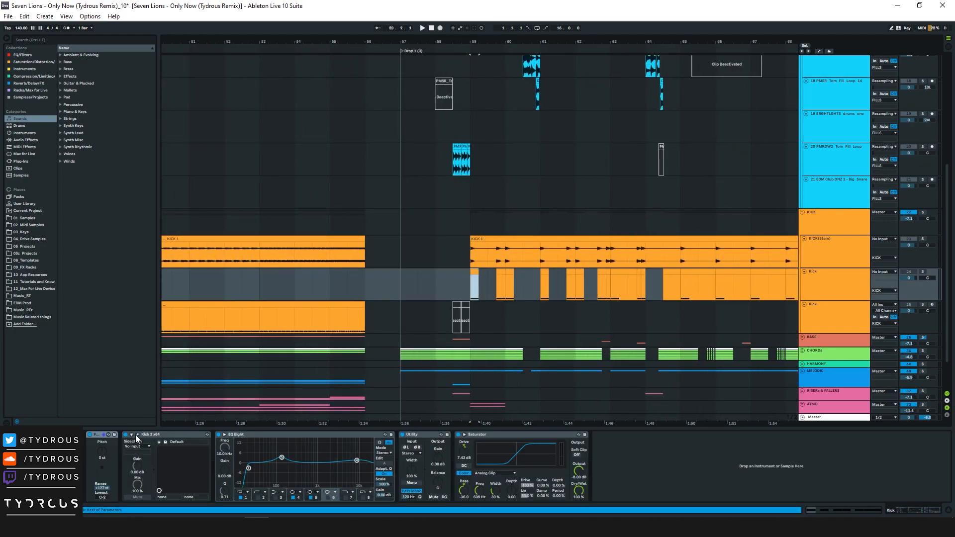
click(474, 241)
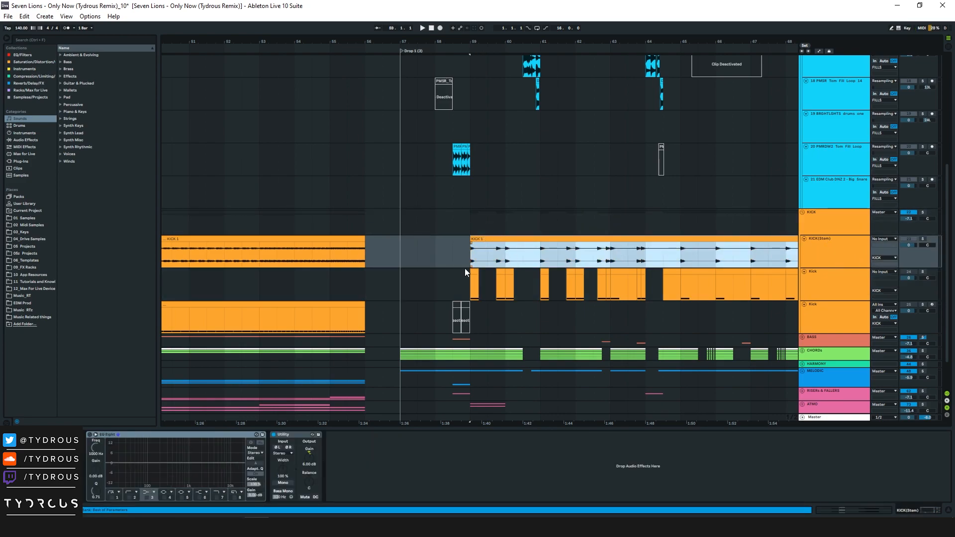
drag(470, 279, 565, 276)
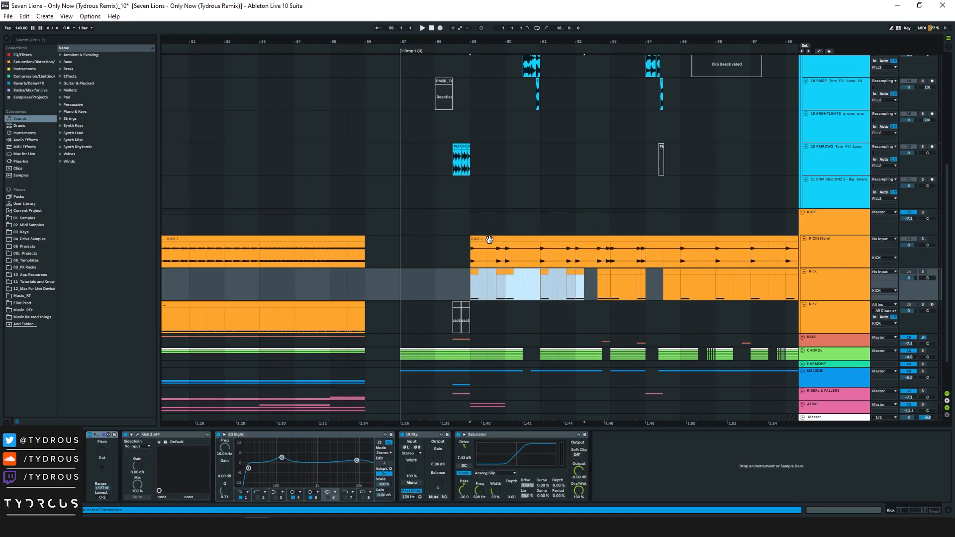
click(486, 241)
click(476, 278)
Solo the KICK(Stem) track, play its Drop 1 clip and show the KICK group's effects
click(835, 241)
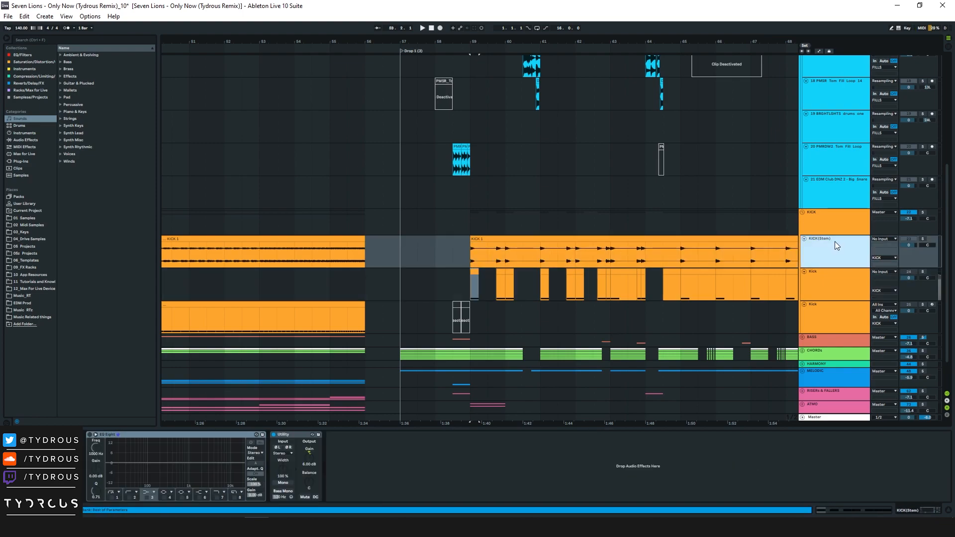
click(484, 238)
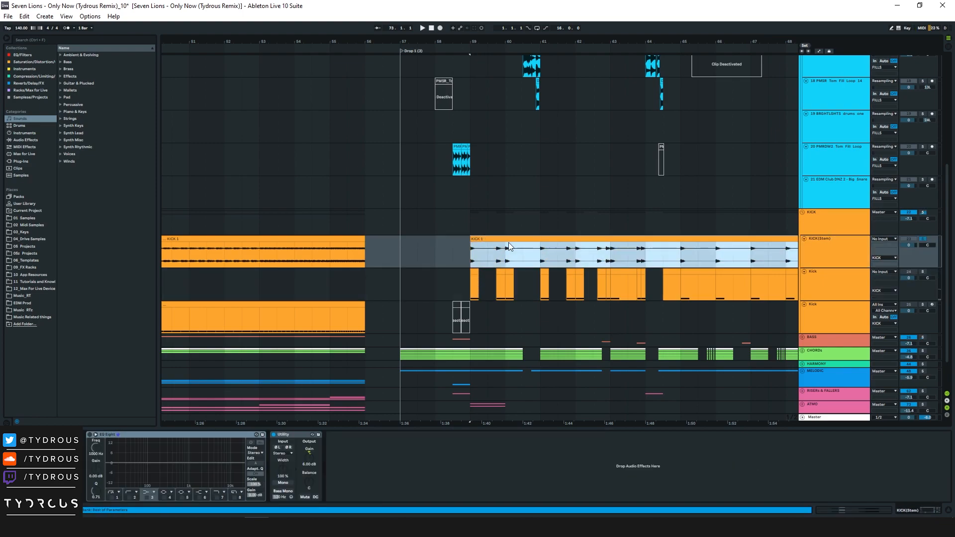
key(space)
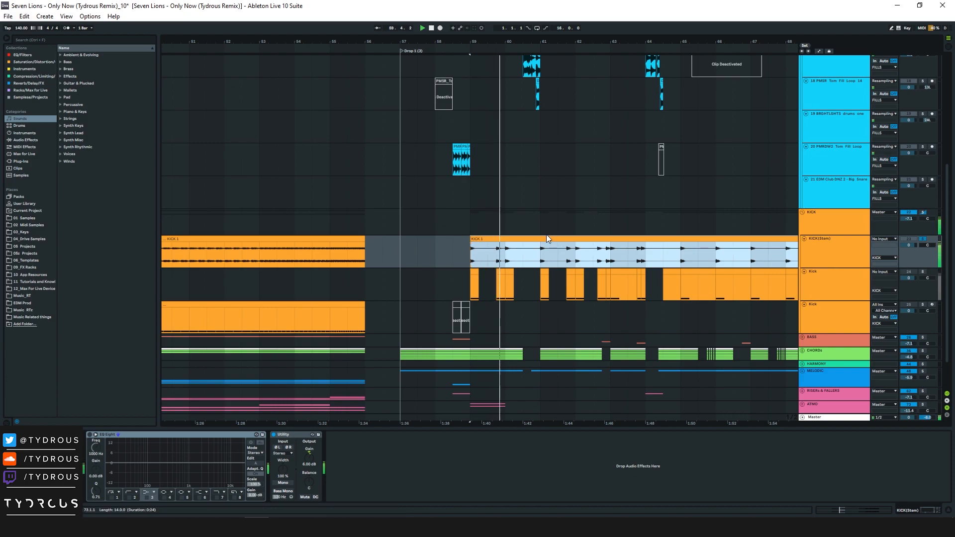
click(833, 226)
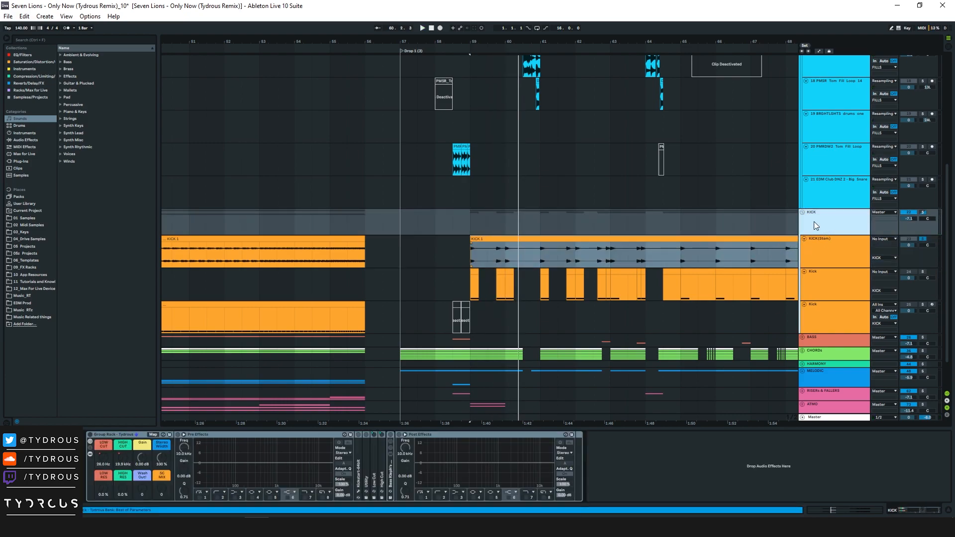
scroll(802, 210, up, 1)
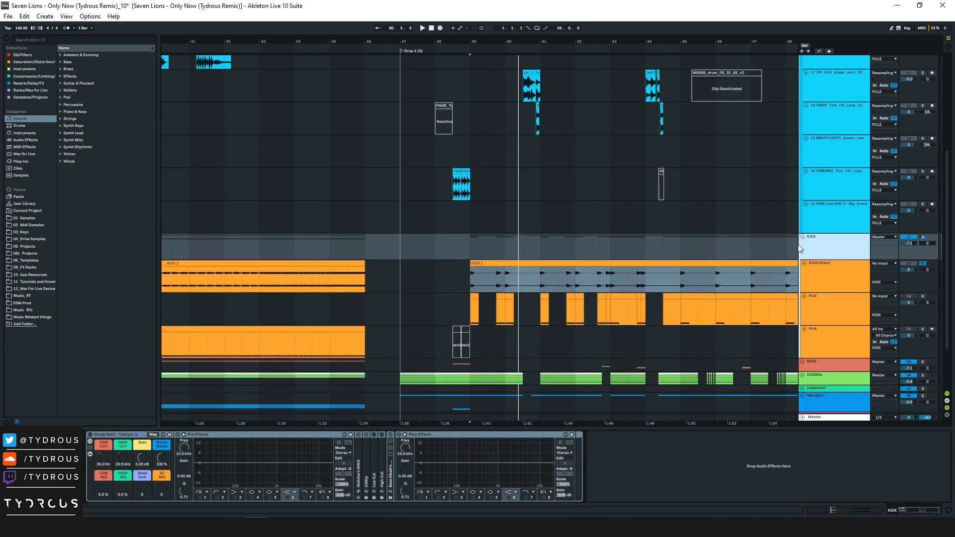
Examine the FILLS group's tracks, selecting the first Drop 1 tom fill clip on the VPI brake percussion fill track
scroll(560, 219, up, 3)
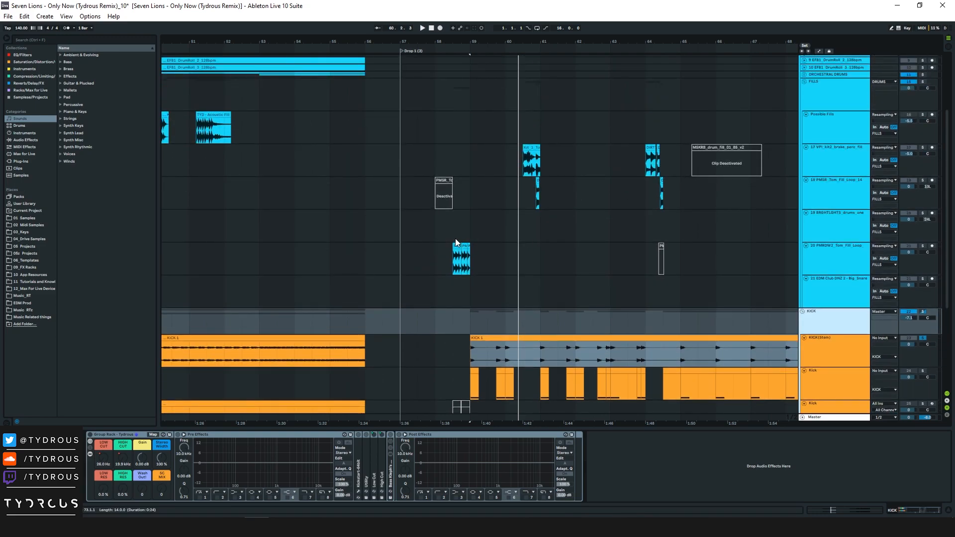
scroll(735, 242, down, 1)
scroll(796, 202, up, 2)
click(837, 117)
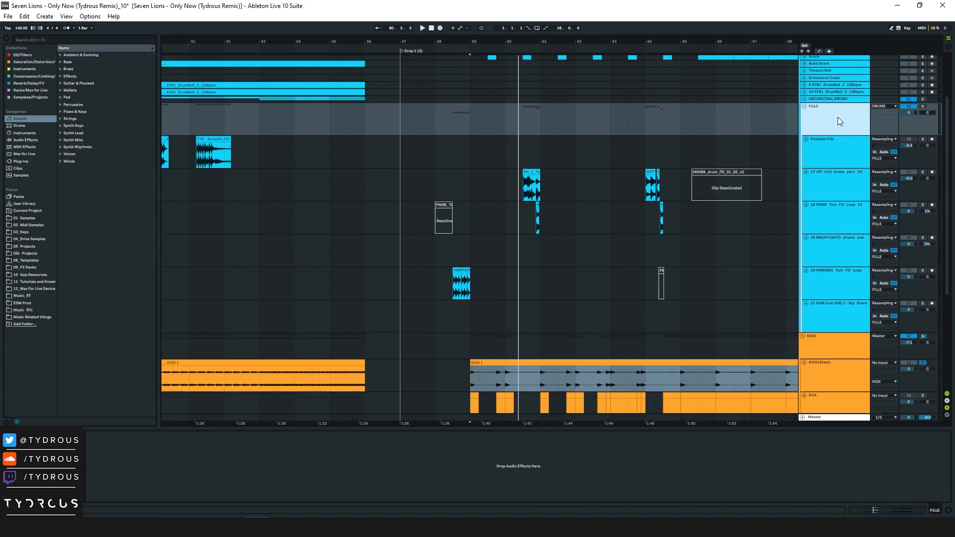
click(518, 170)
scroll(686, 179, up, 3)
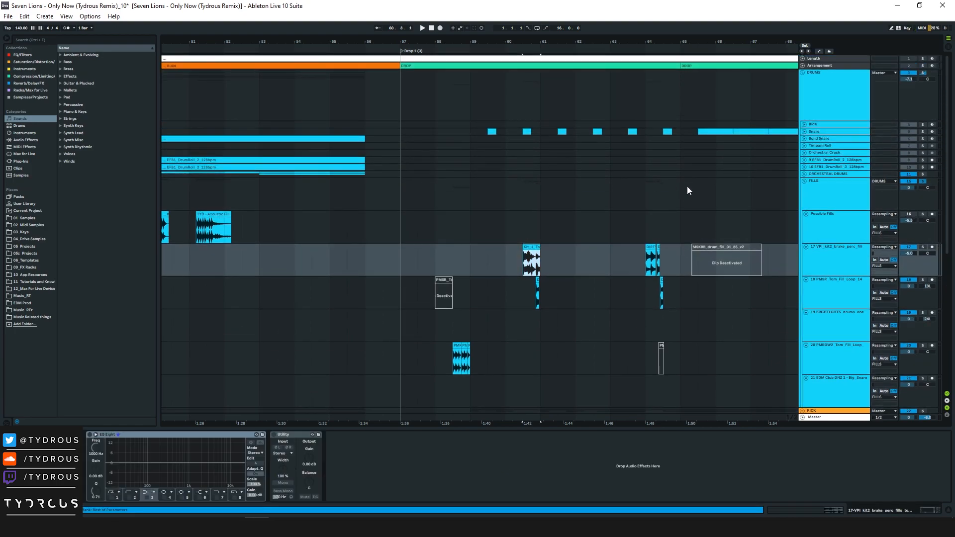
Unfold the Snare track, solo it and play its first short MIDI clip in Drop 1
click(805, 132)
click(823, 133)
click(493, 142)
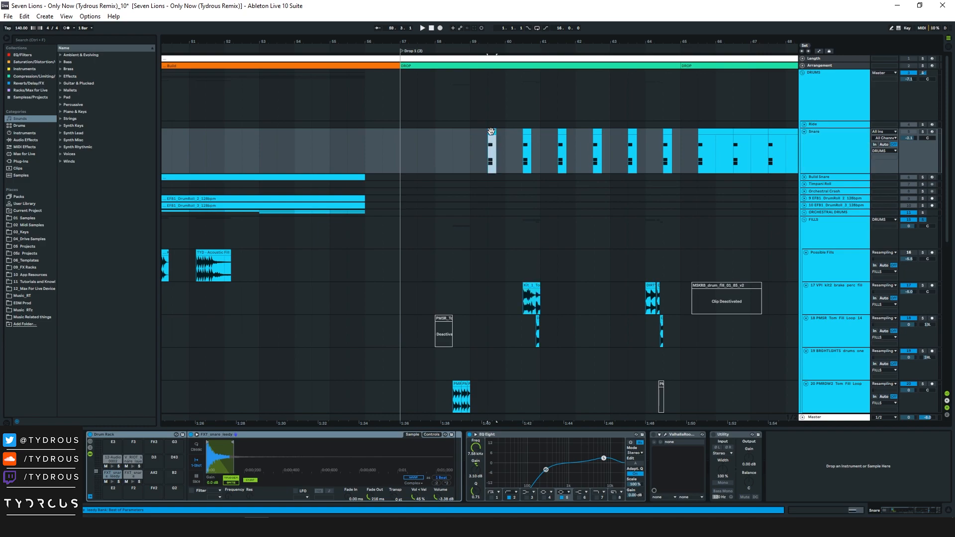
drag(484, 39, 509, 97)
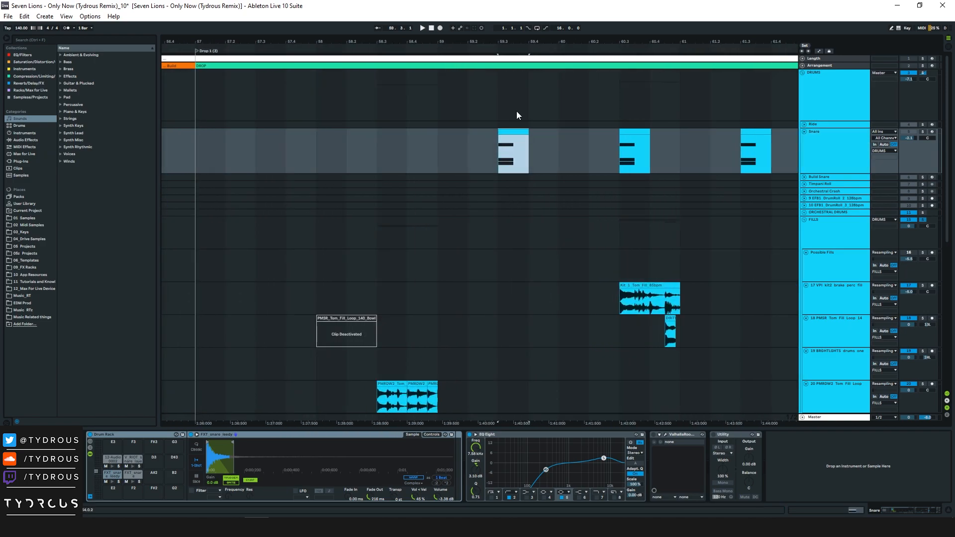
key(s)
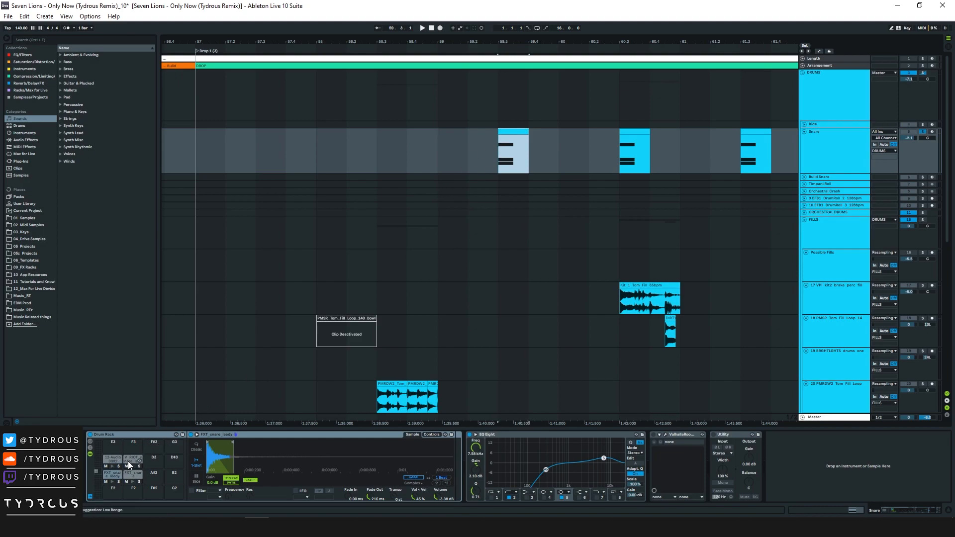
key(space)
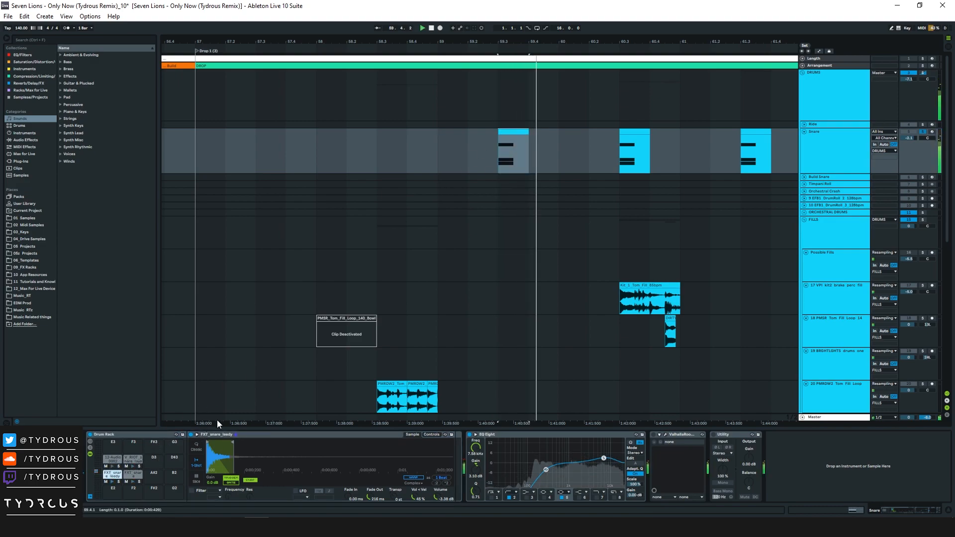
key(space)
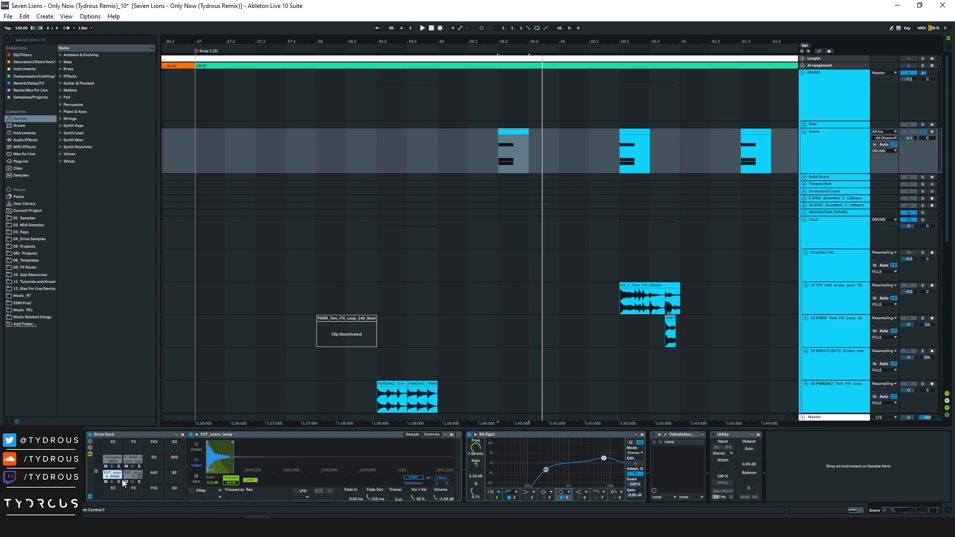
Audition the lower snare pads of the Snare track's Drum Rack and replay the first Drop 1 snare clip
click(111, 481)
click(132, 481)
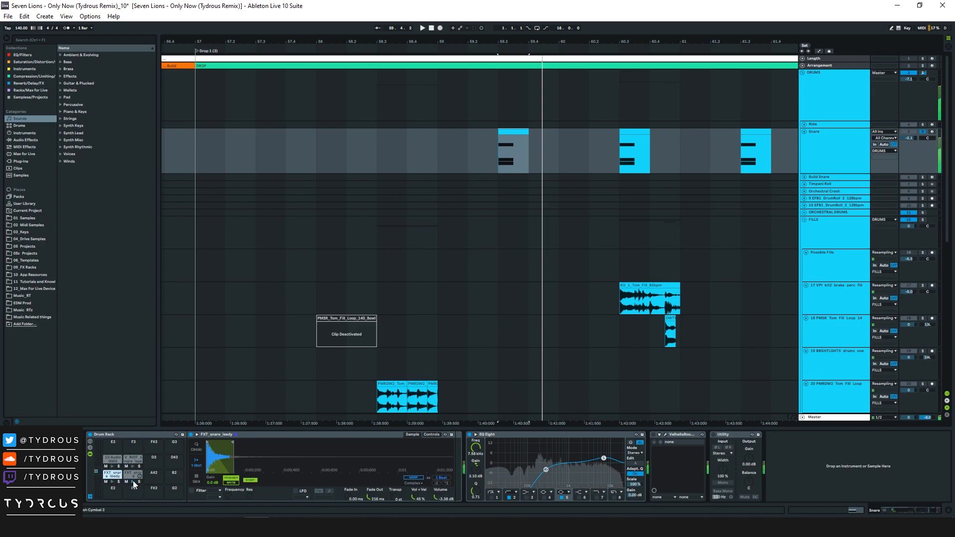
click(502, 130)
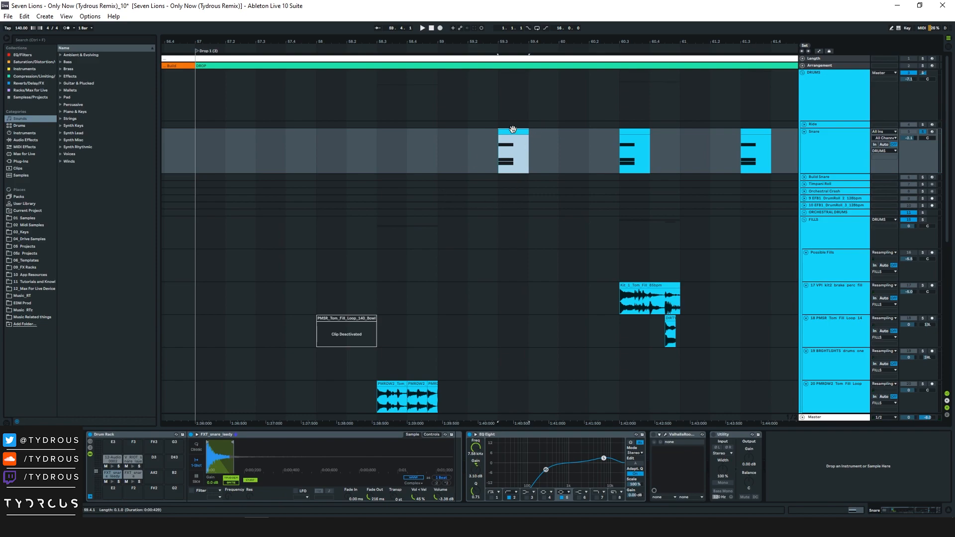
key(space)
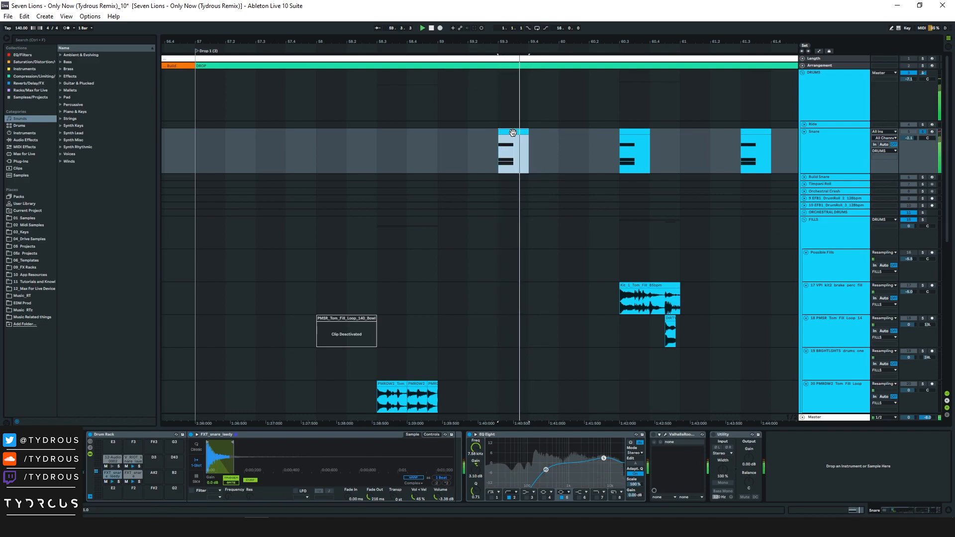
key(space)
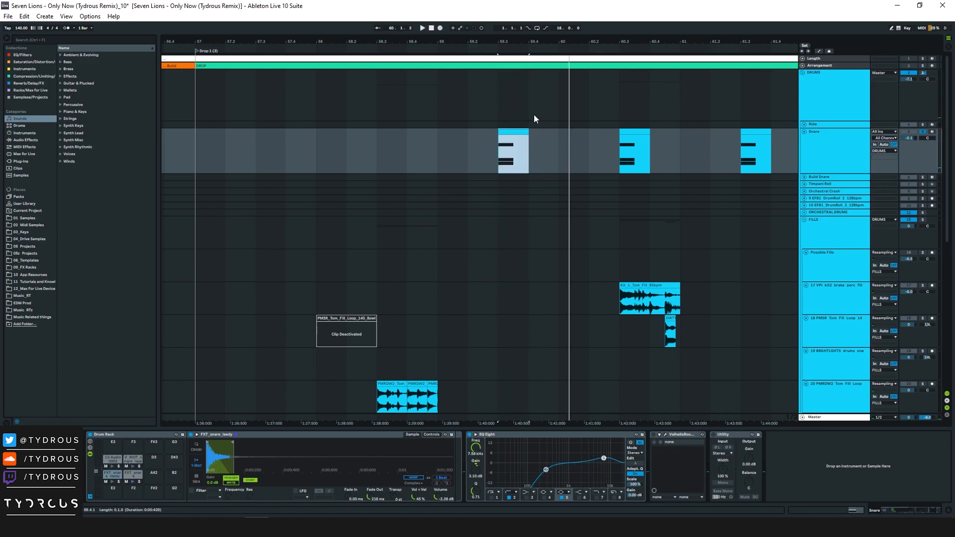
Inspect the first Drop 1 snare clip's layered notes up close and fold the Snare track
scroll(518, 117, up, 2)
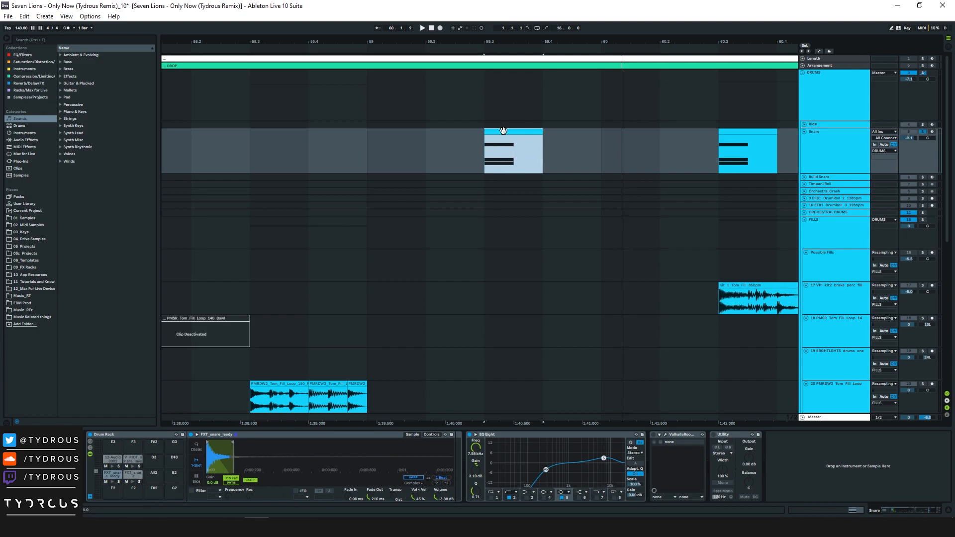
click(488, 149)
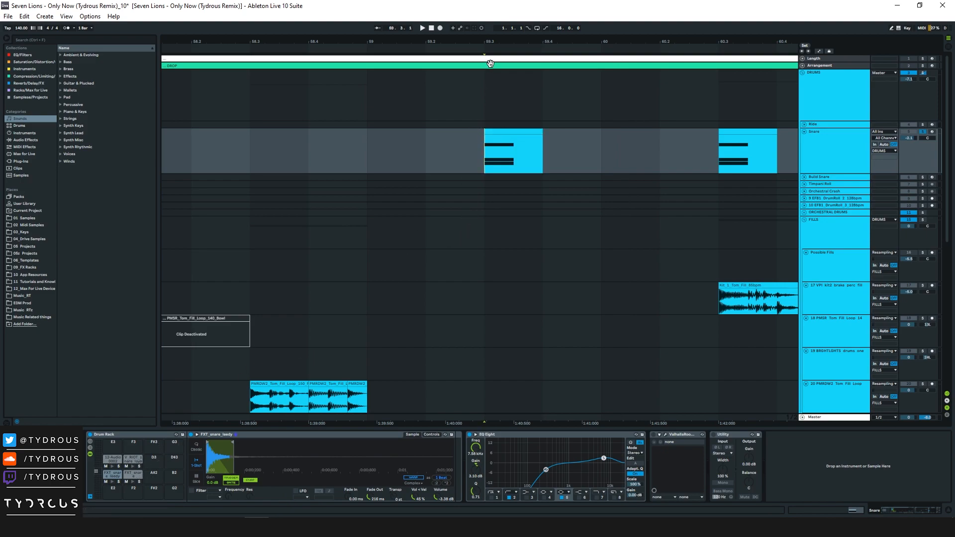
drag(494, 46, 479, 43)
click(831, 155)
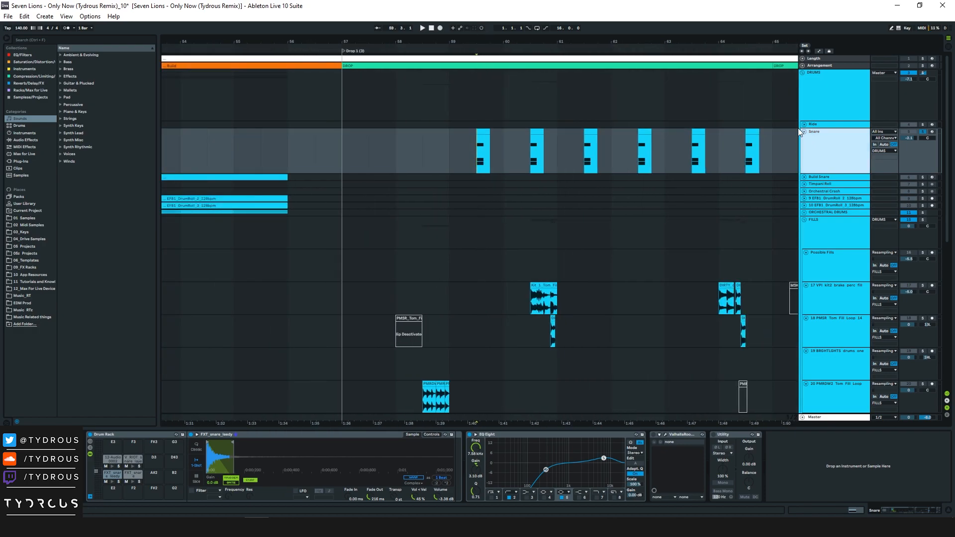
click(804, 131)
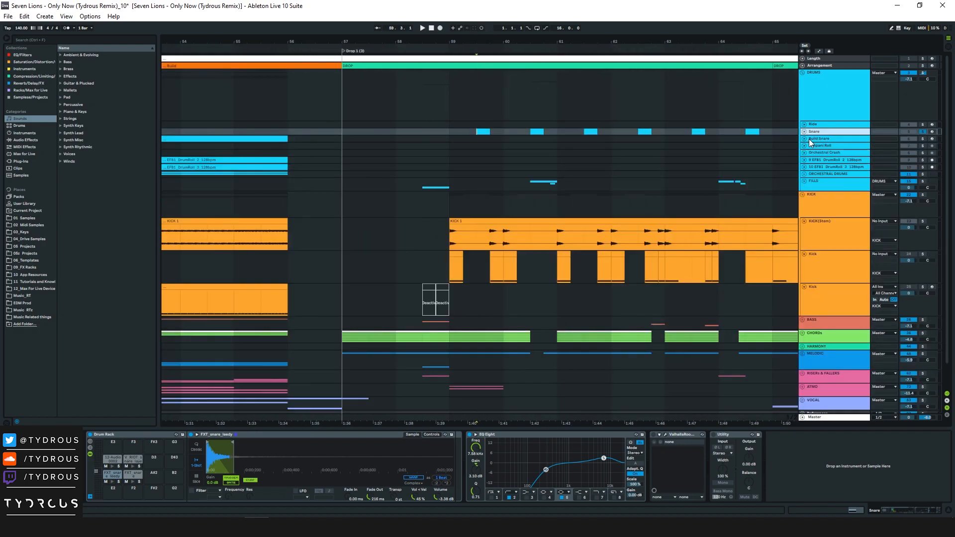
Expand the FILLS group, solo it and play its first two active fills after the Drop 1 kicks begin
click(804, 181)
scroll(831, 199, down, 3)
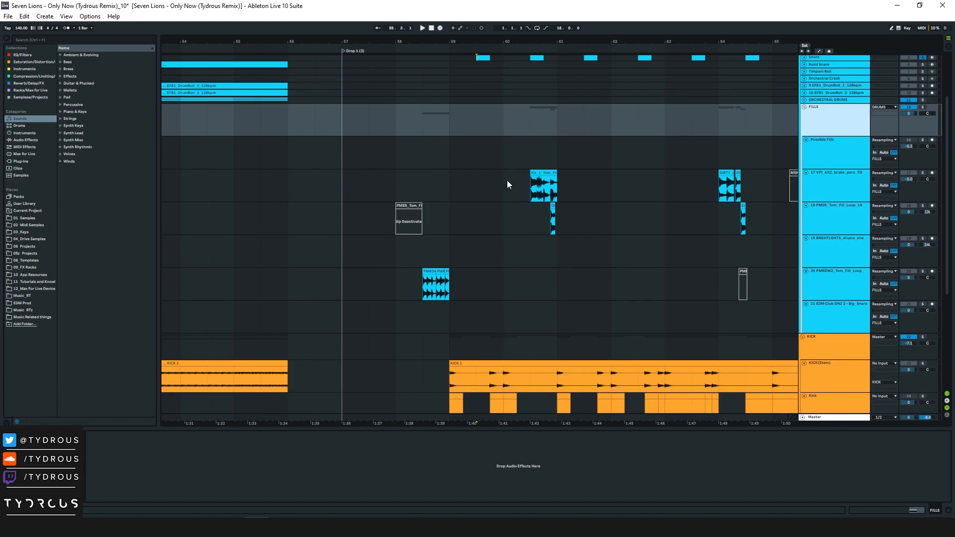
drag(556, 37, 474, 37)
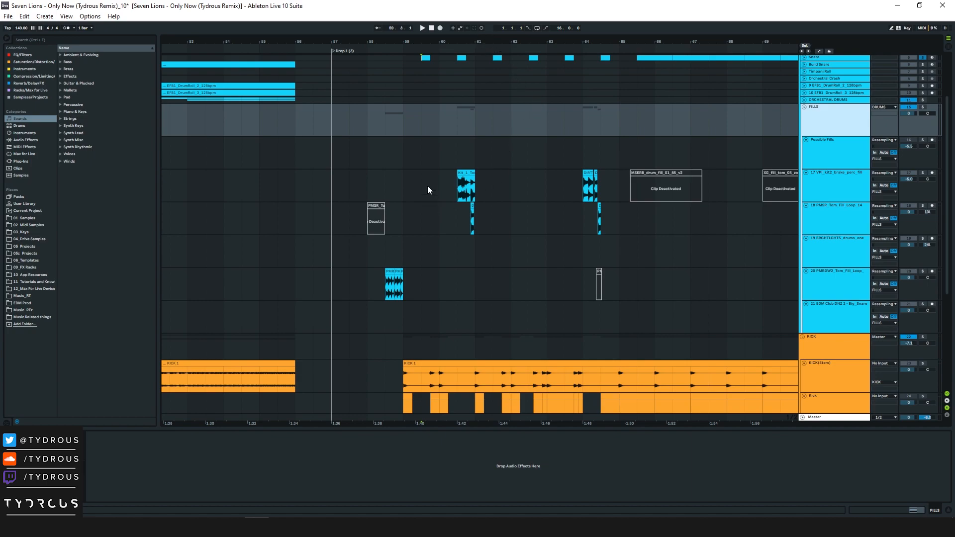
drag(420, 40, 421, 90)
drag(582, 41, 305, 15)
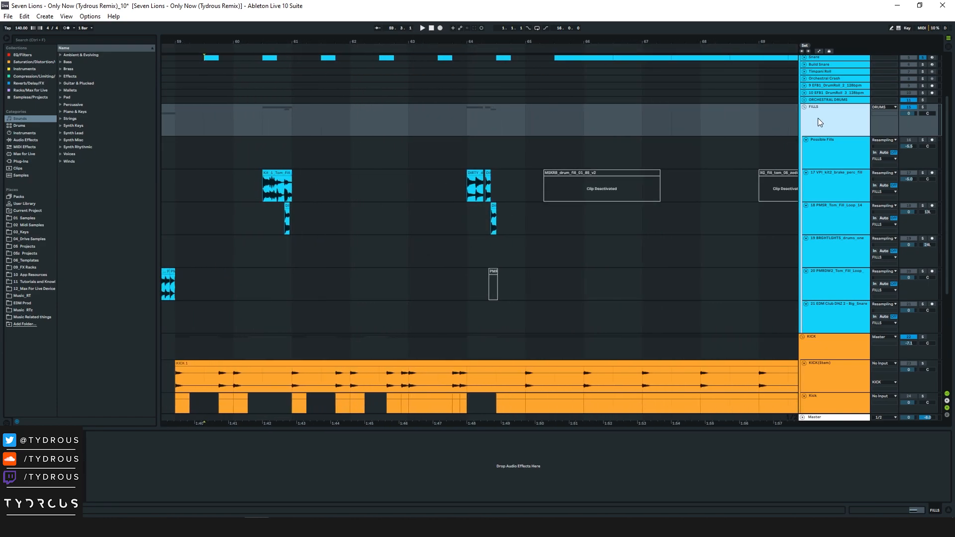
click(258, 157)
key(space)
click(466, 160)
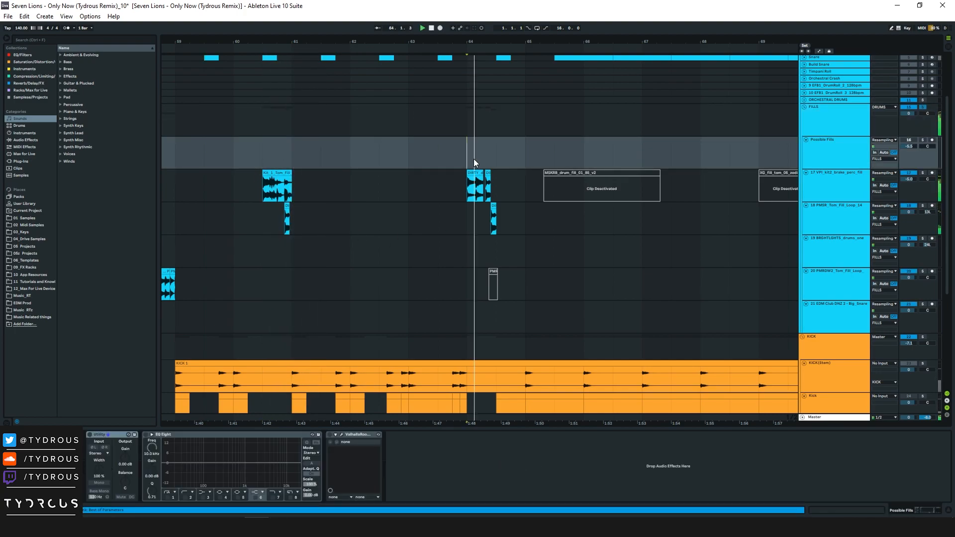
Play the soloed fills in the second half of Drop 1, including the last one leading into the Break
drag(581, 42, 268, 25)
click(414, 152)
key(space)
key(space)
click(499, 156)
key(space)
key(space)
key(space)
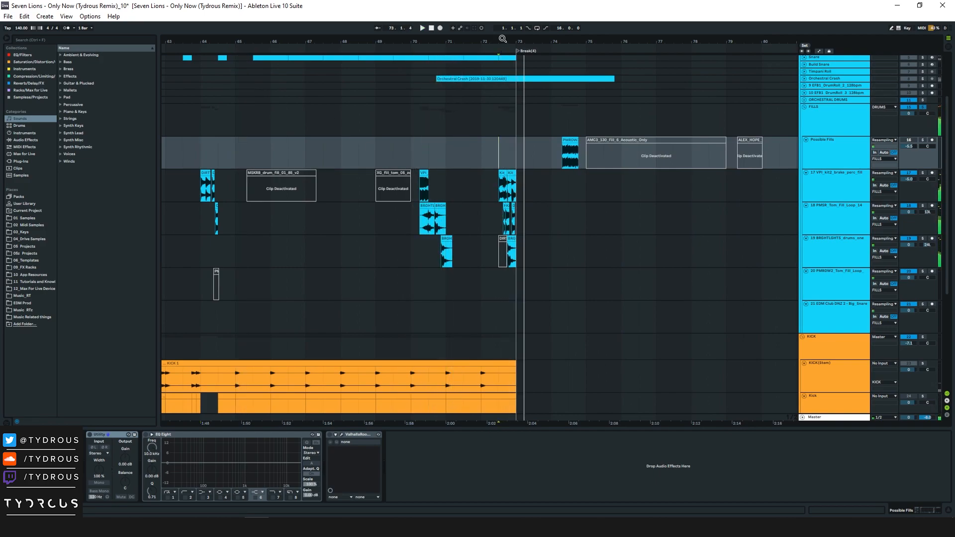
Review the FILLS group across all of Drop 1 and mark a time range on the Possible Fills track
drag(502, 39, 626, 39)
key(minus)
click(821, 109)
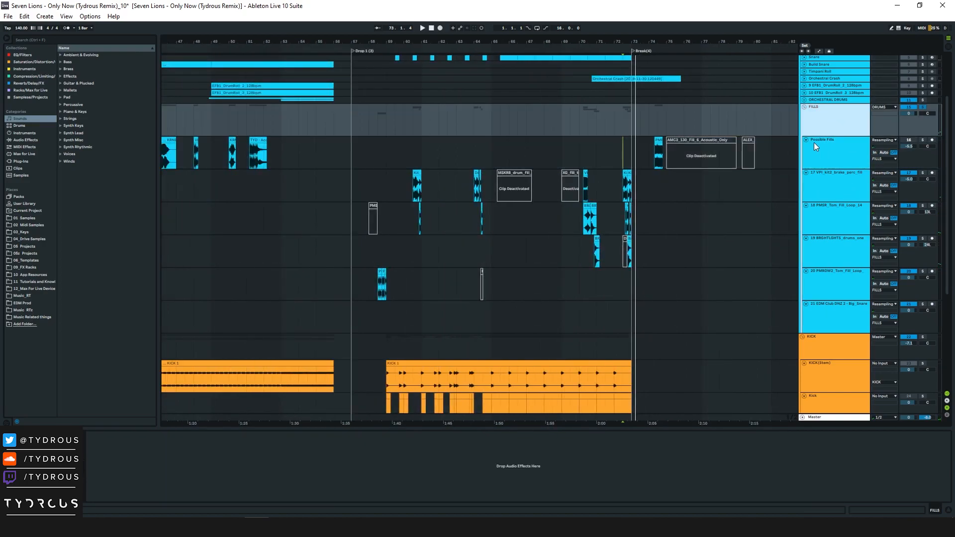
click(804, 107)
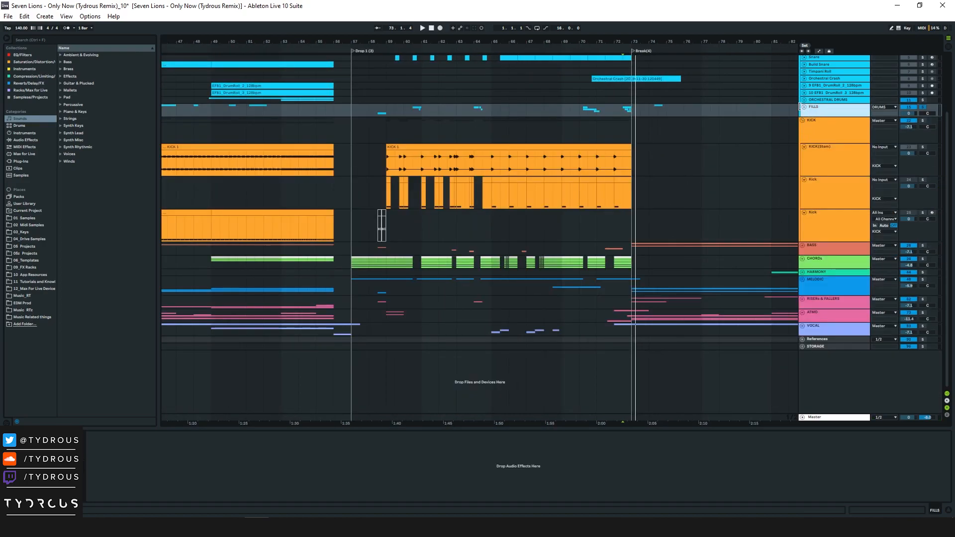
click(804, 107)
click(749, 162)
drag(416, 156, 605, 167)
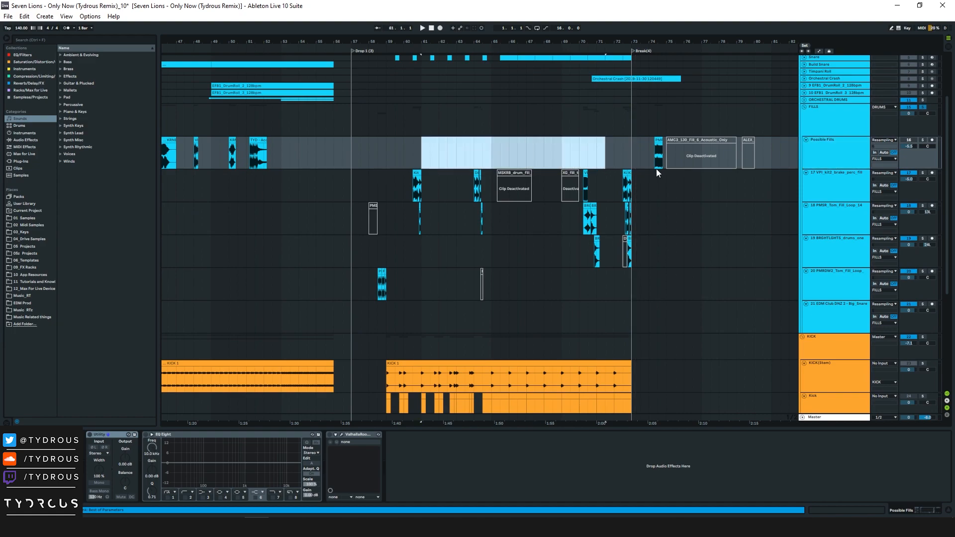
Unsolo the FILLS group and play the full mix from the start of the Drop 1 kicks
click(924, 107)
click(386, 152)
key(space)
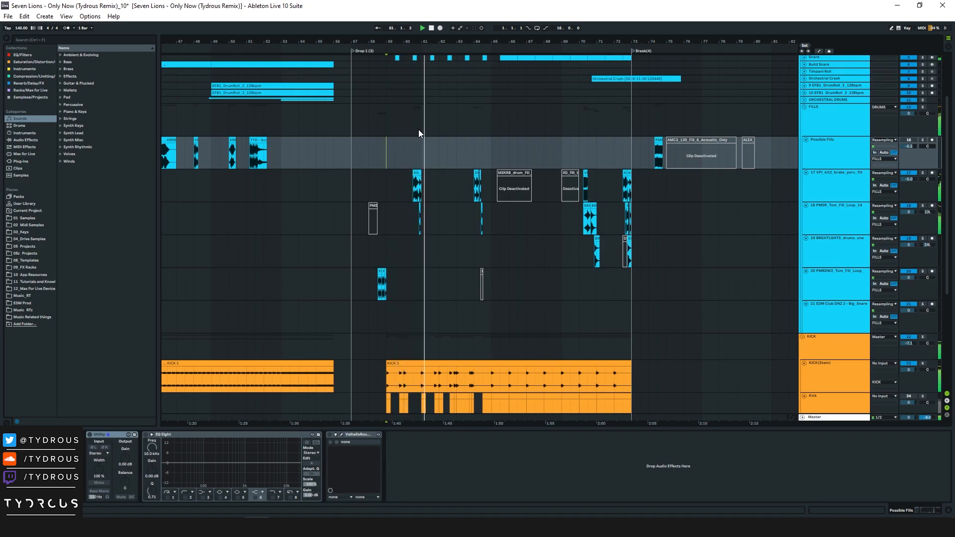
Play the full mix around the fill at bar 64, the fill near bar 70 and the one before the Break
click(470, 148)
key(space)
key(space)
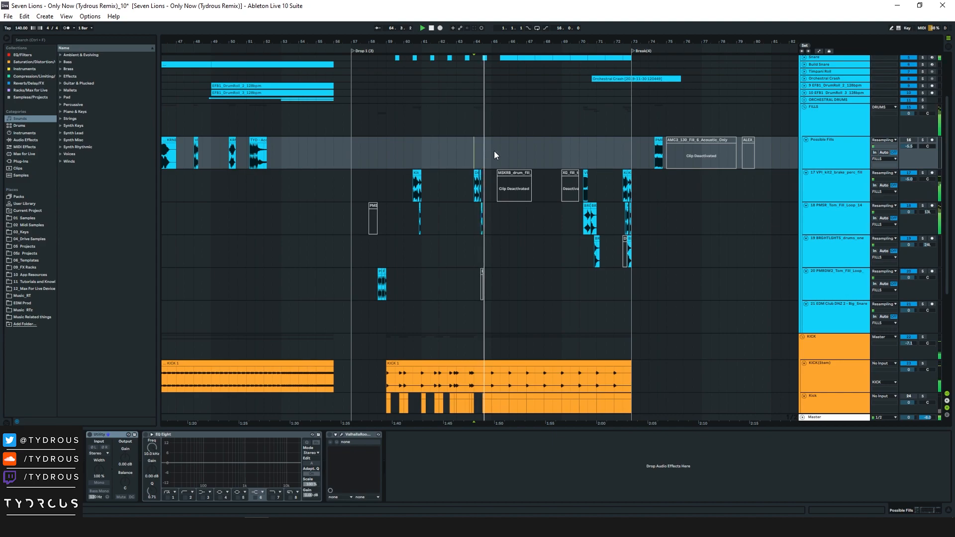
click(579, 150)
key(space)
key(space)
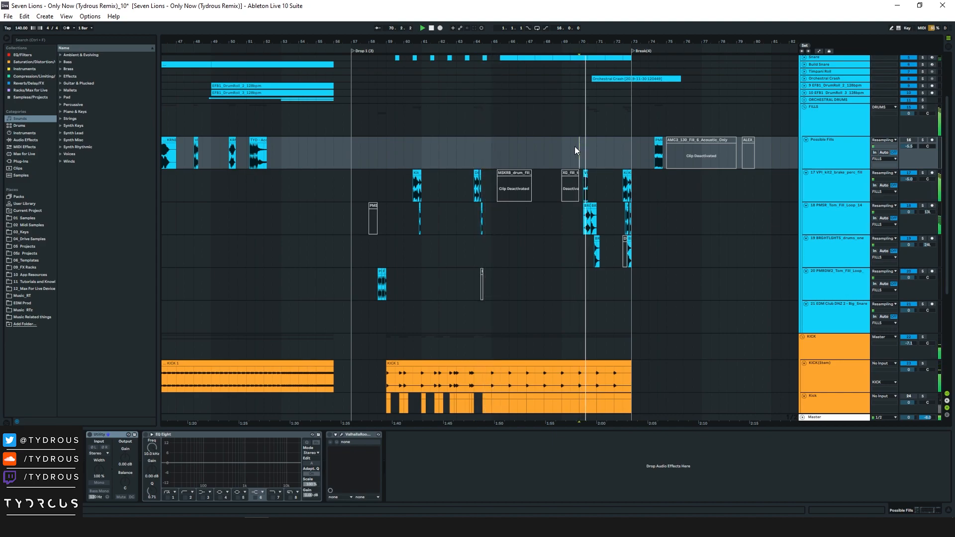
click(613, 149)
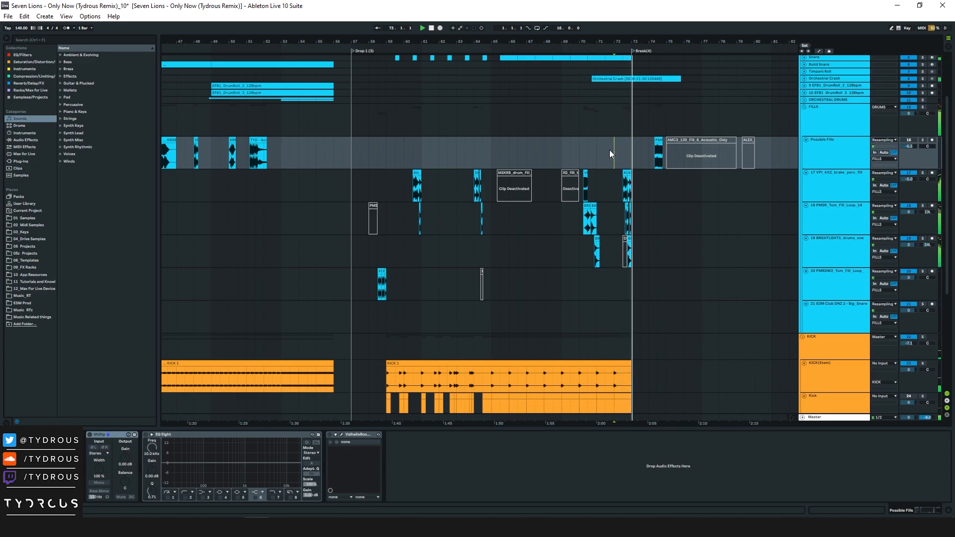
Collapse the FILLS group, briefly view the BASS tracks and collapse all the top-level track groups
click(804, 107)
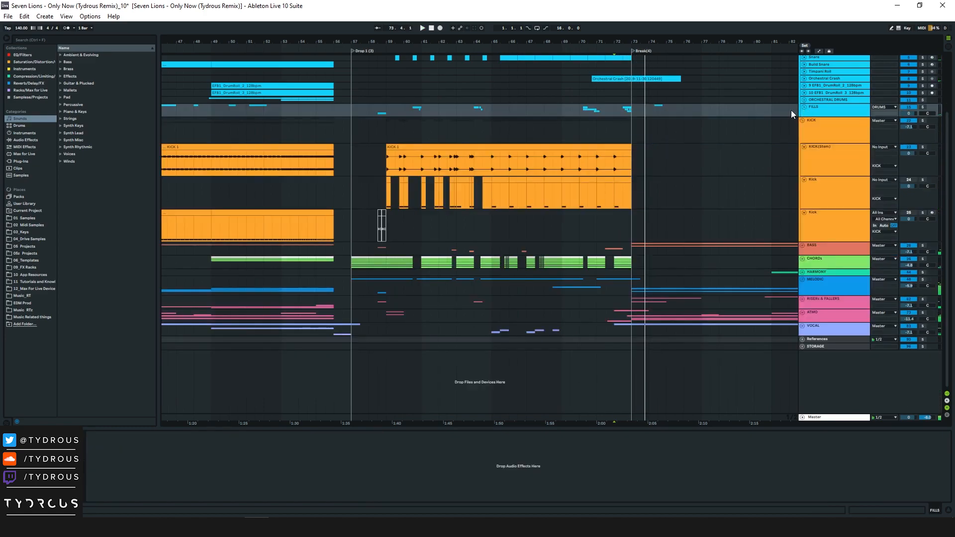
click(804, 246)
key(minus)
key(minus)
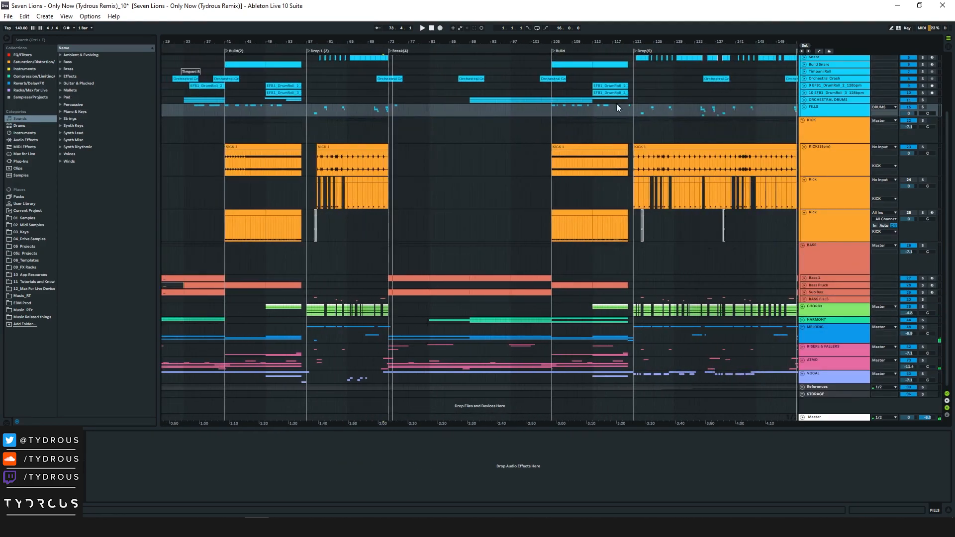
alt+click(803, 120)
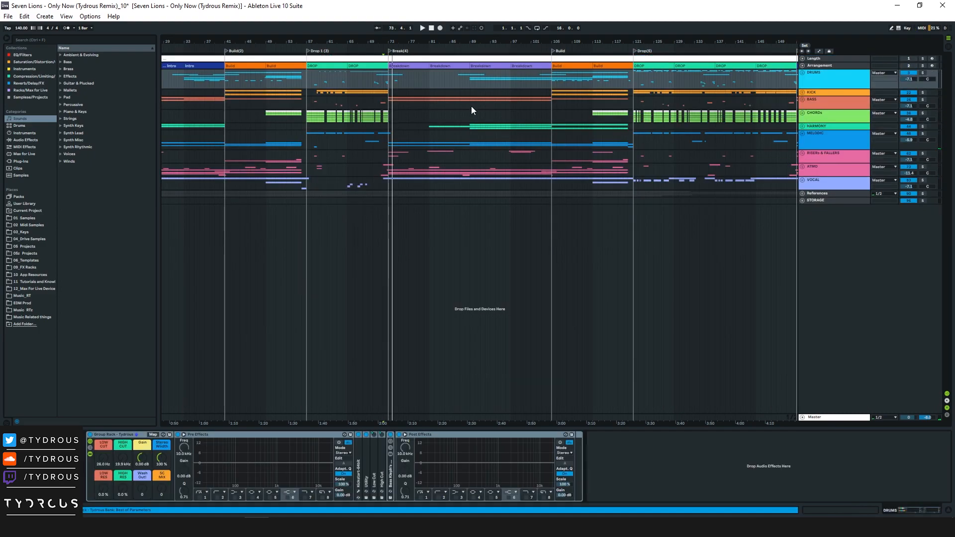
Examine the Break section across the DRUMS, BASS, CHORDS and MELODIC groups by marking time ranges in it
drag(390, 92, 386, 84)
drag(488, 83, 549, 84)
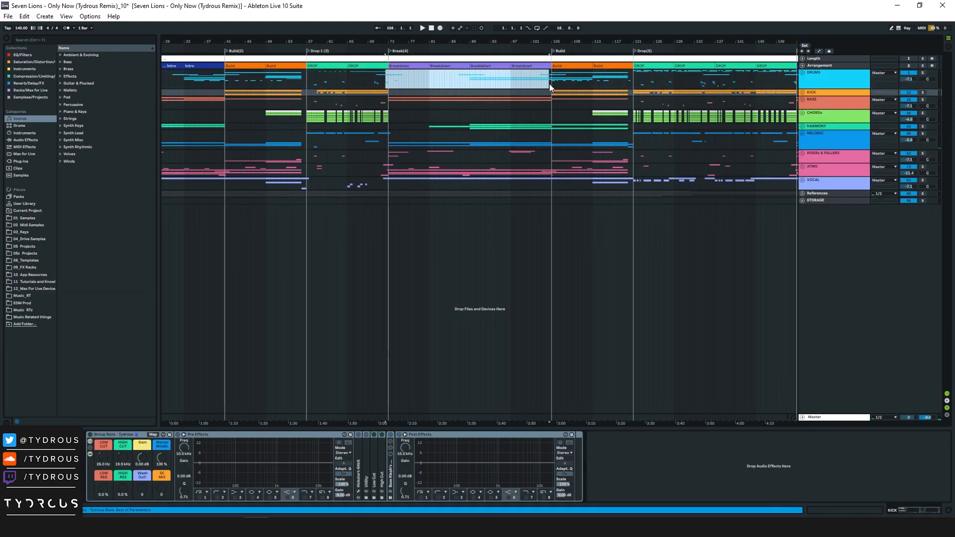
click(465, 102)
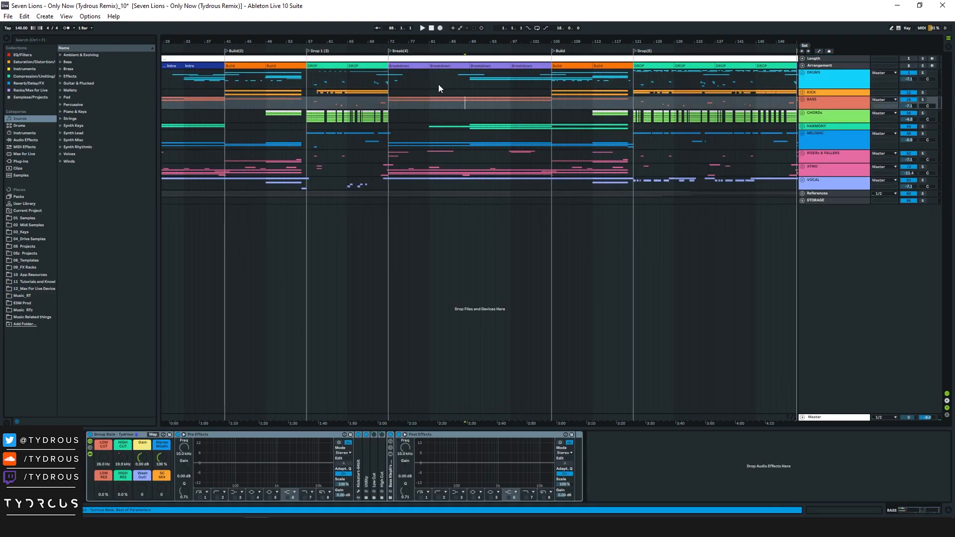
drag(433, 116, 469, 115)
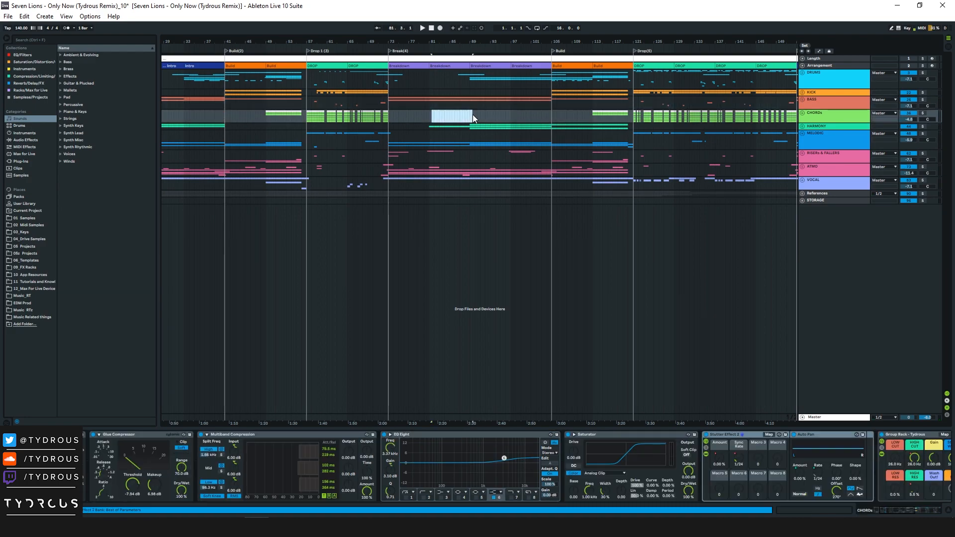
click(469, 131)
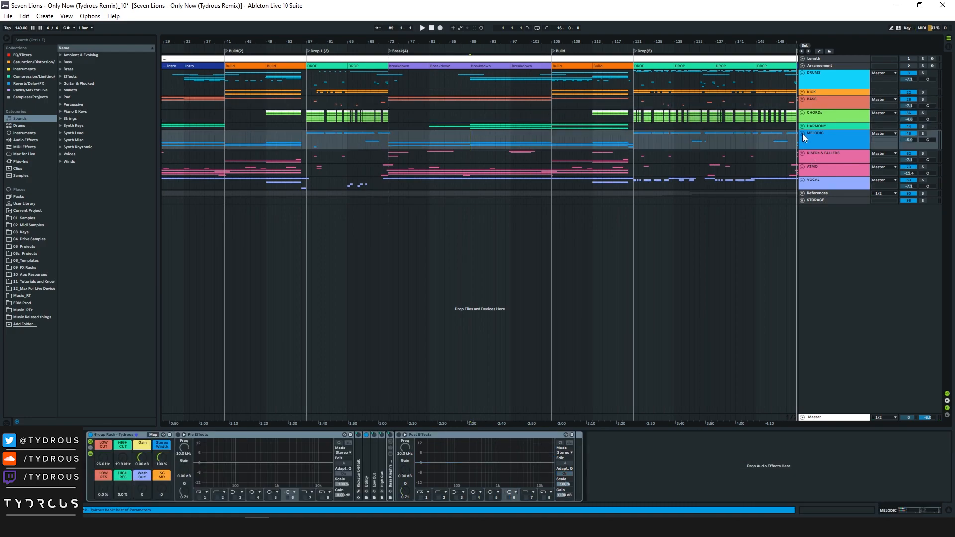
Expand the MELODIC group with all its tracks and select the Solo Piano clip at bar 81 in the Break
click(802, 133)
alt+click(804, 200)
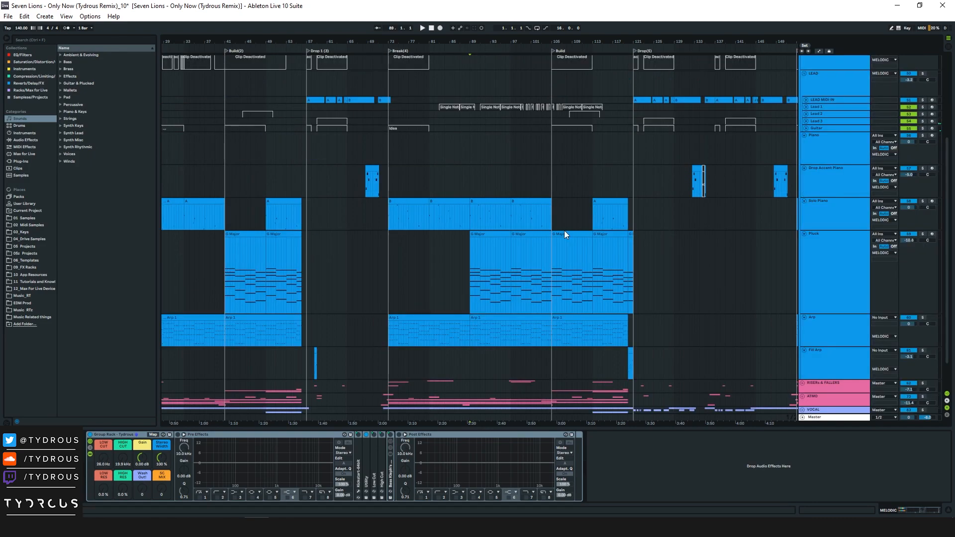
click(443, 201)
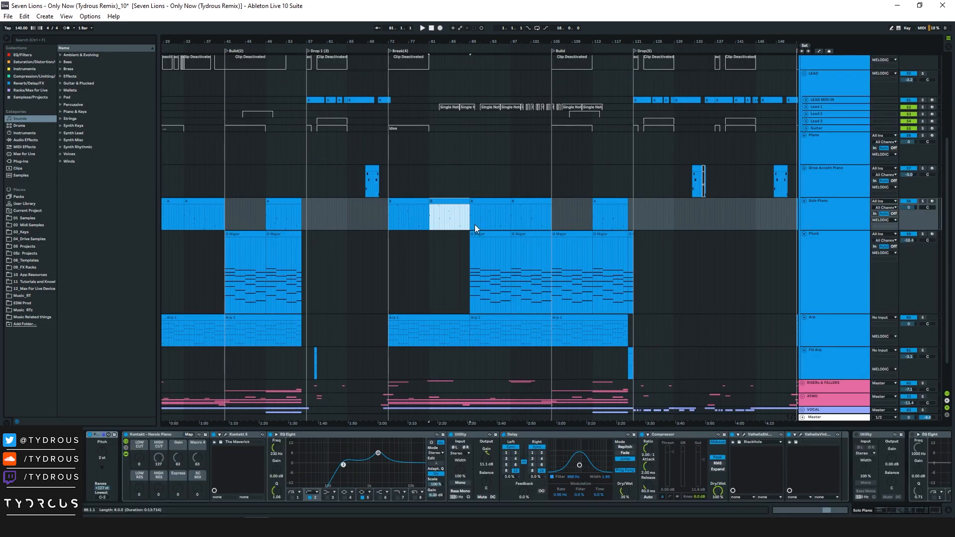
scroll(498, 277, up, 2)
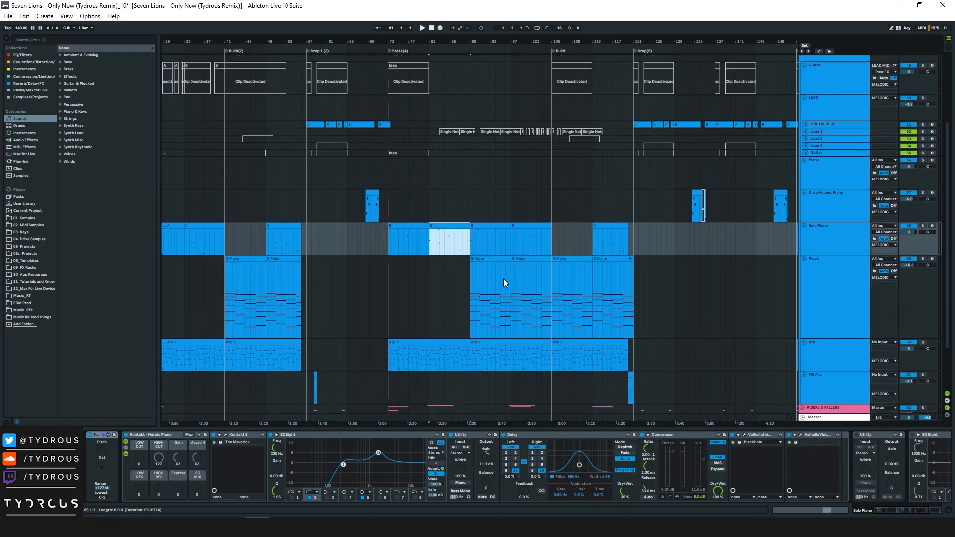
Select the Pluck clip at bar 89 in the Break, solo the Pluck track and play it
click(497, 263)
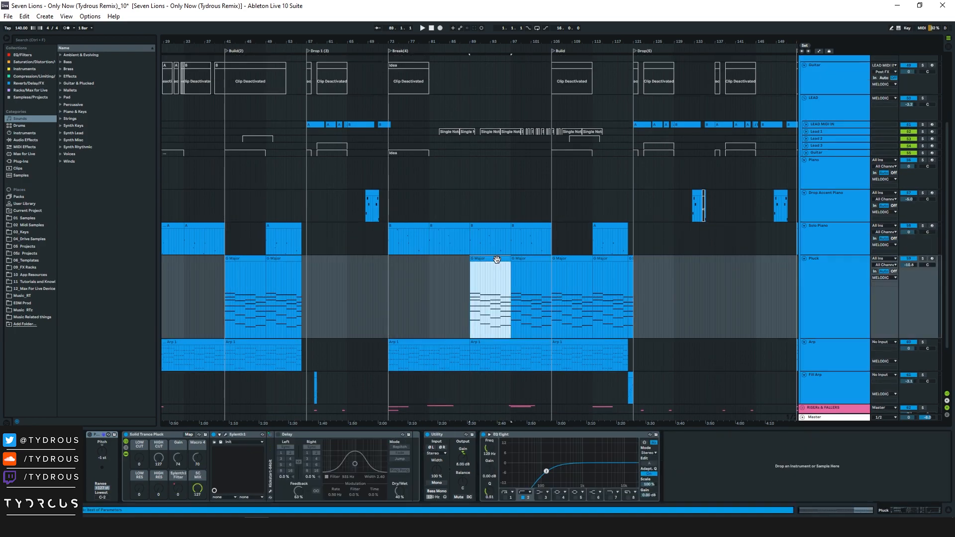
click(849, 269)
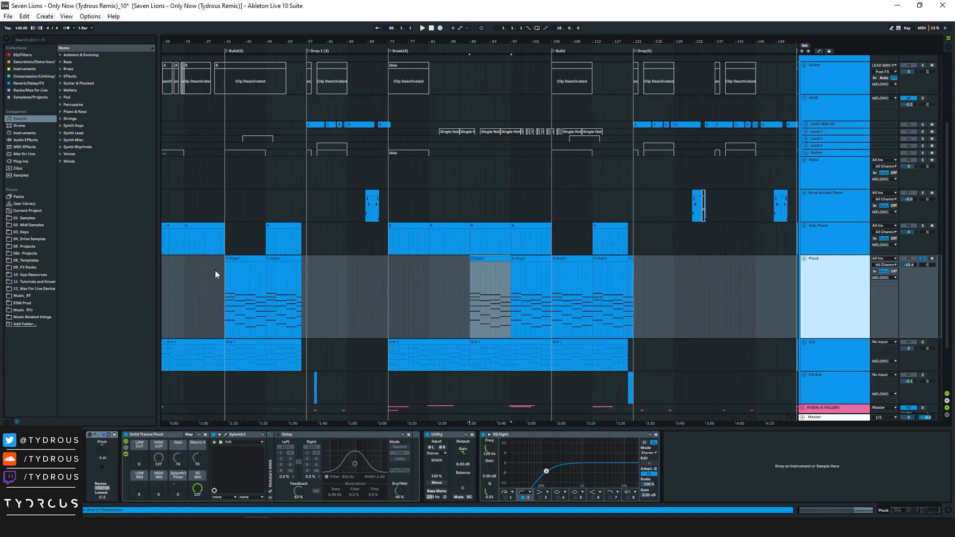
key(space)
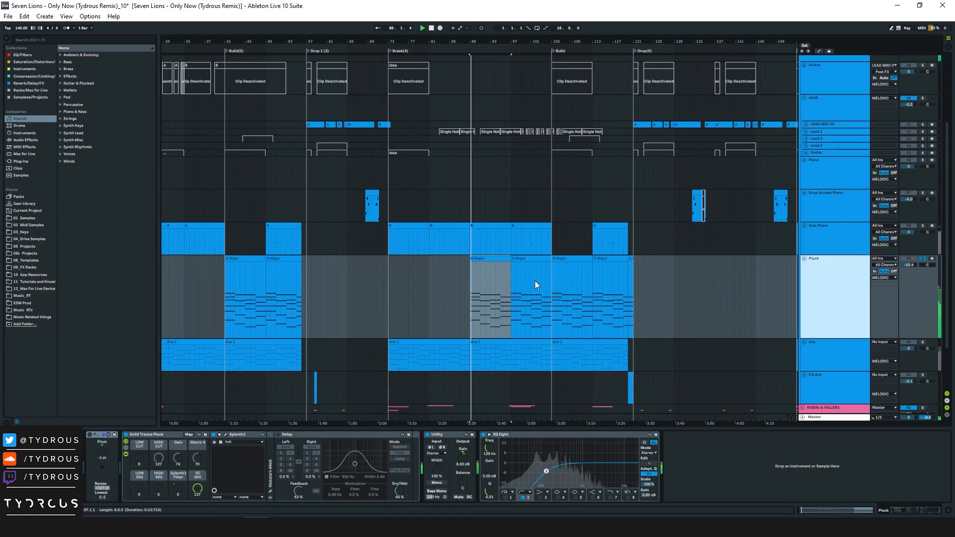
scroll(529, 299, up, 1)
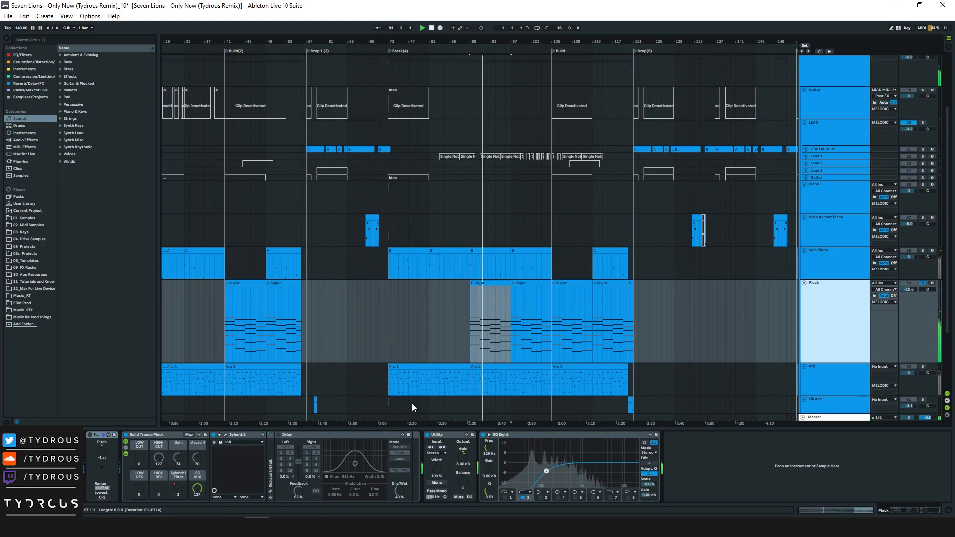
Show the automation lanes and examine the Pluck track's Sylenth1 Filter automation while it plays
click(177, 490)
key(a)
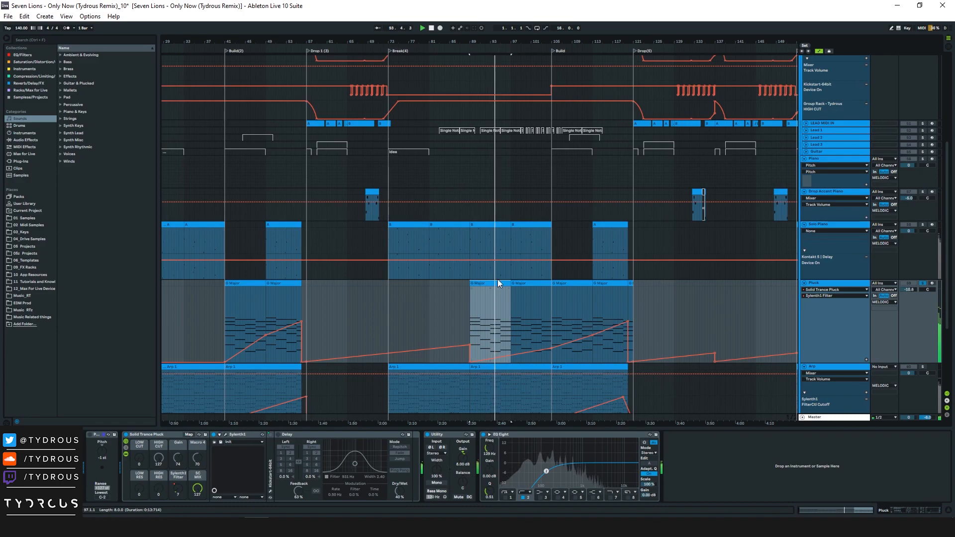
scroll(507, 303, up, 1)
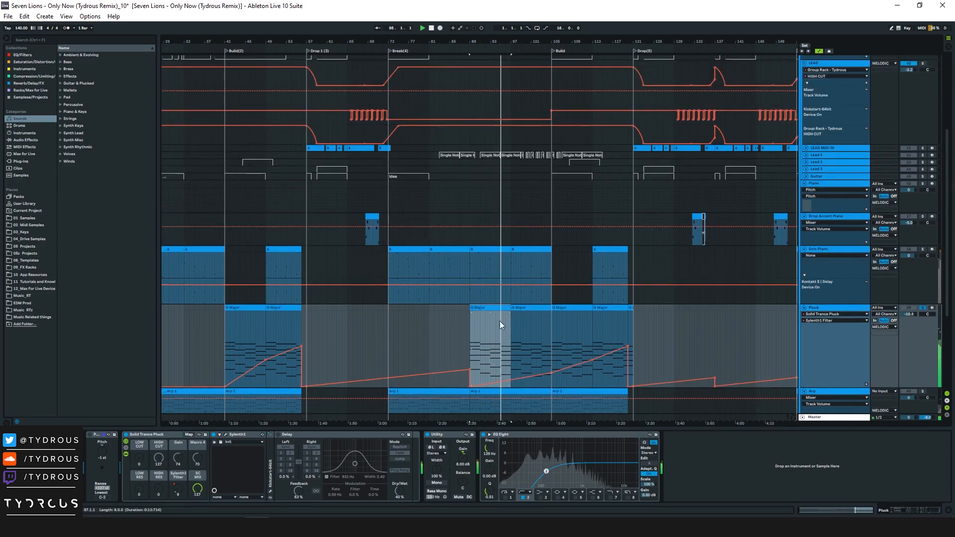
scroll(531, 322, up, 2)
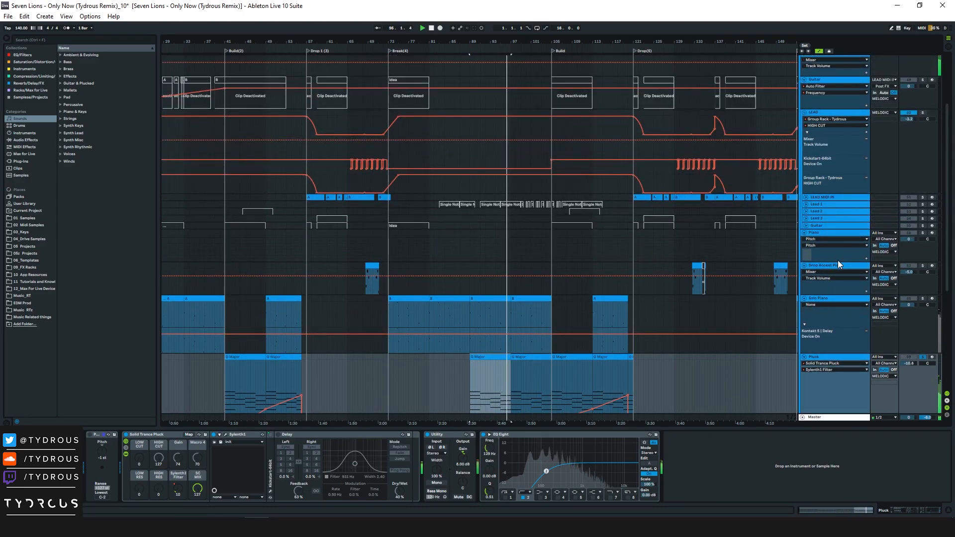
Fold the MELODIC tracks and expand the HARMONY group with all its tracks, selecting the Strings track
alt+click(802, 231)
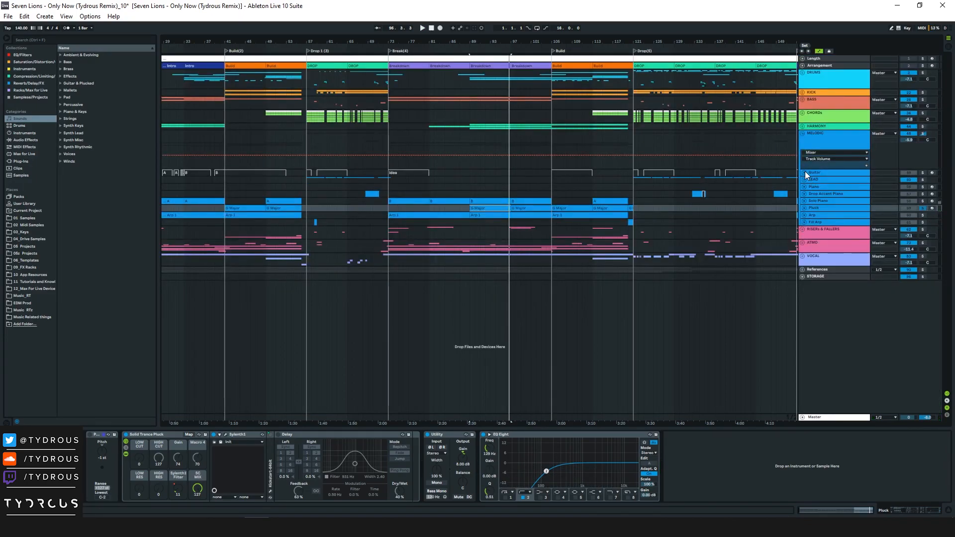
click(802, 127)
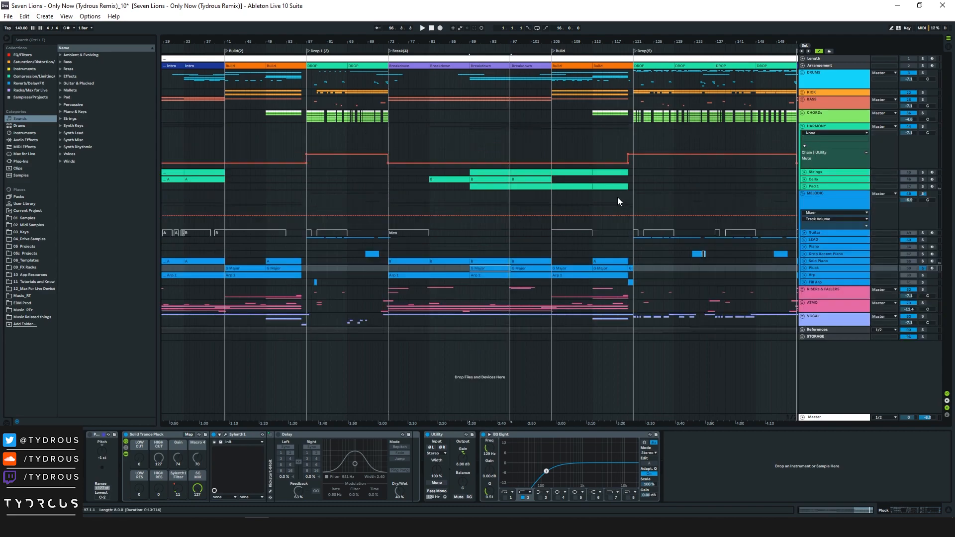
alt+click(804, 172)
click(828, 173)
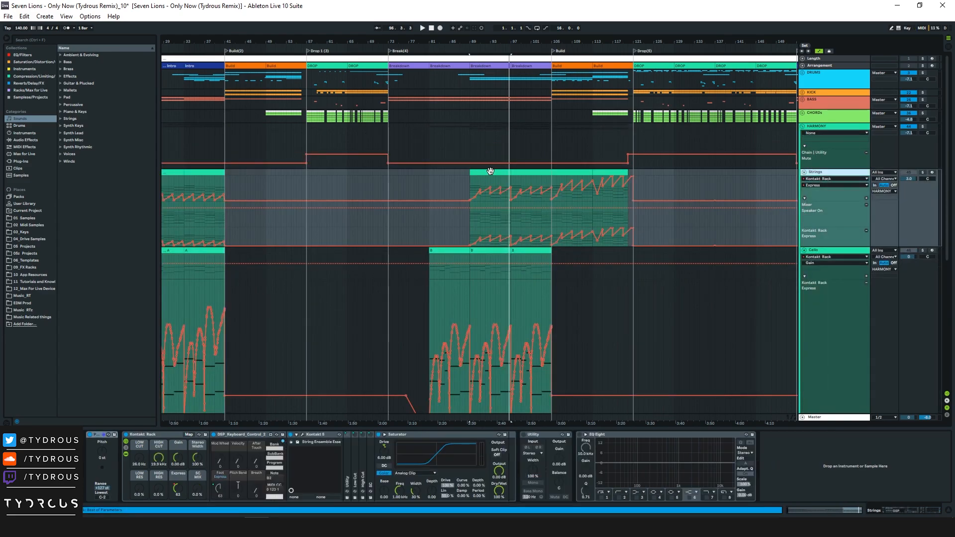
Select the Cello clip at bar 89 and examine the Cello track's automation across the Break up close
click(476, 250)
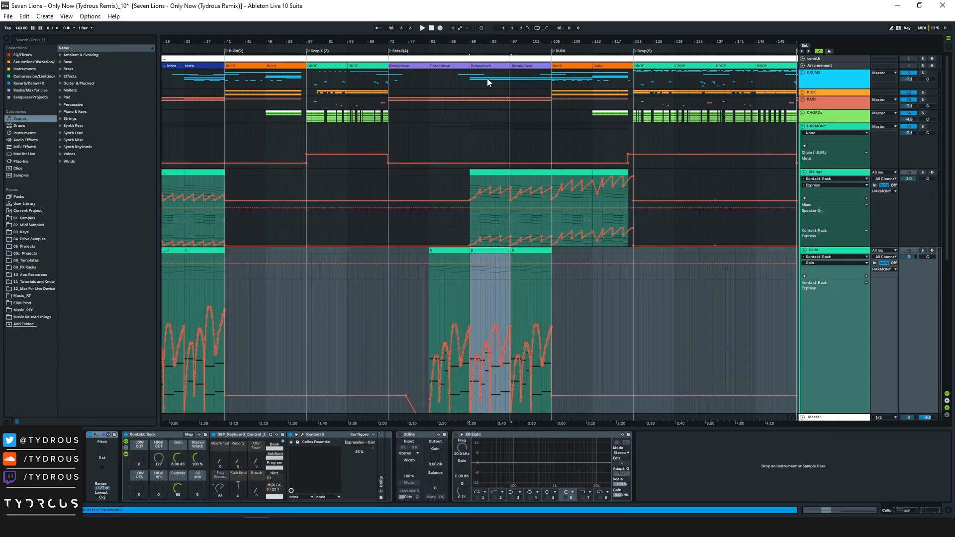
drag(477, 44, 485, 306)
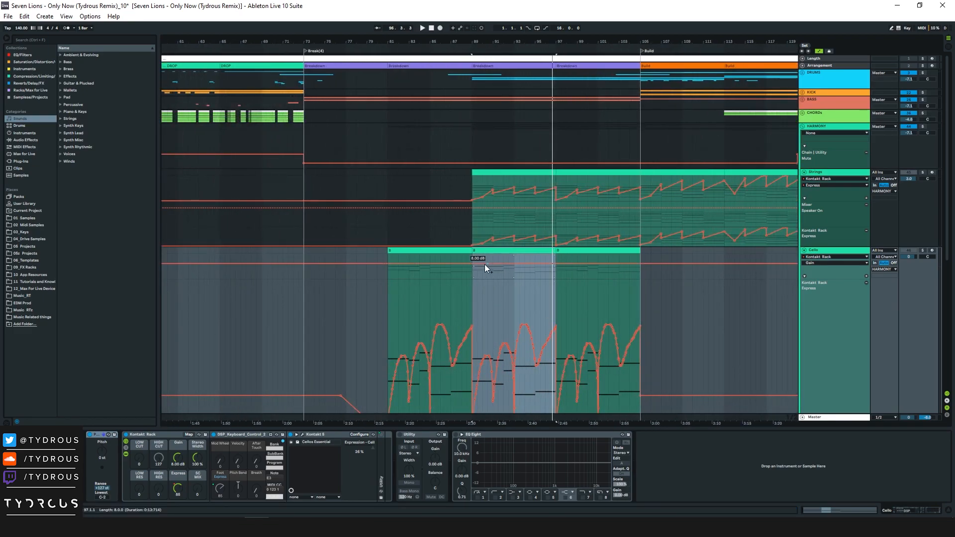
scroll(473, 323, down, 3)
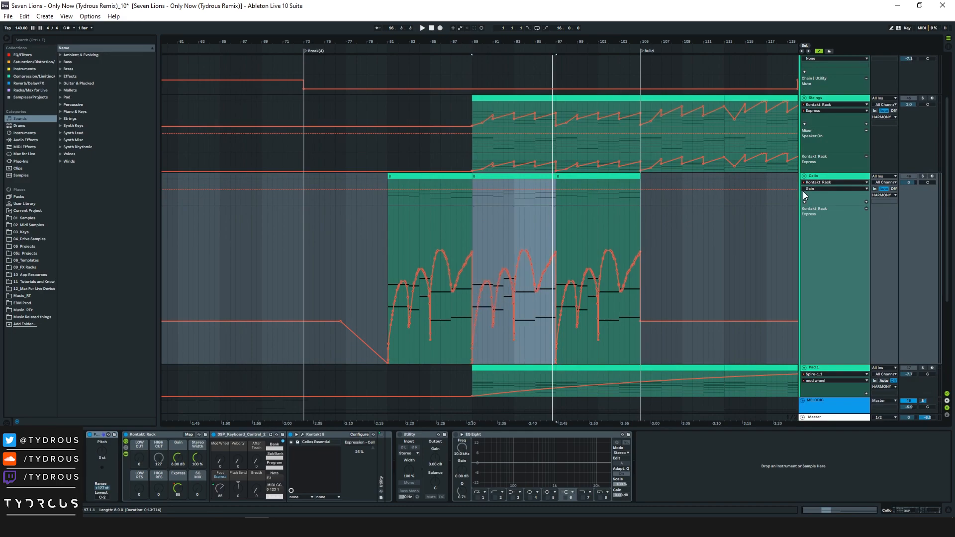
Audition the soloed Cello part in the breakdown, and play the breakdown with the Strings clip starting at bar 89
click(923, 176)
key(space)
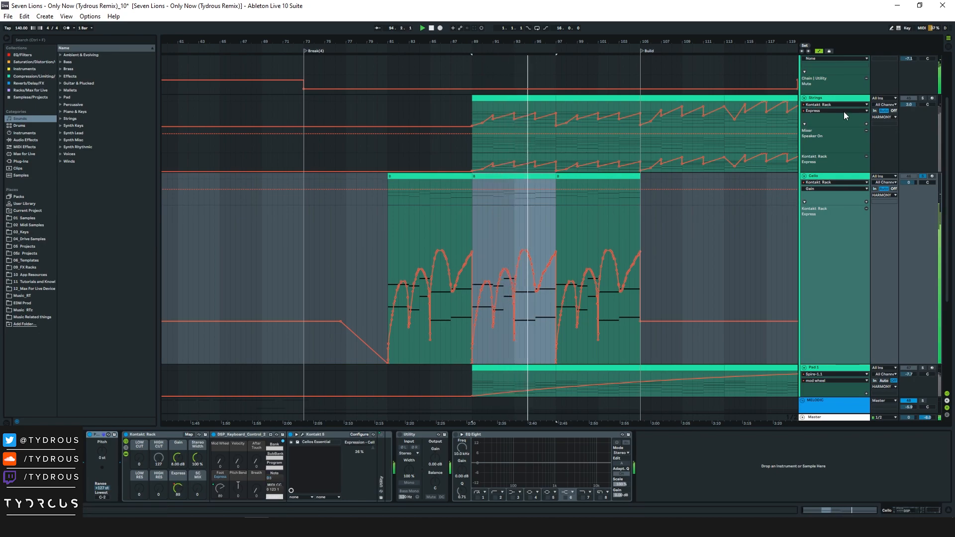
click(823, 106)
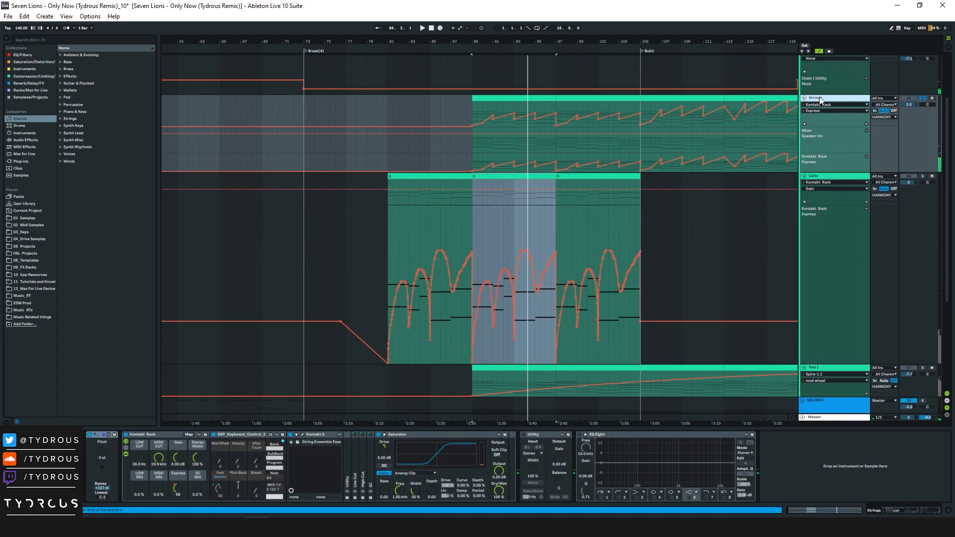
click(508, 98)
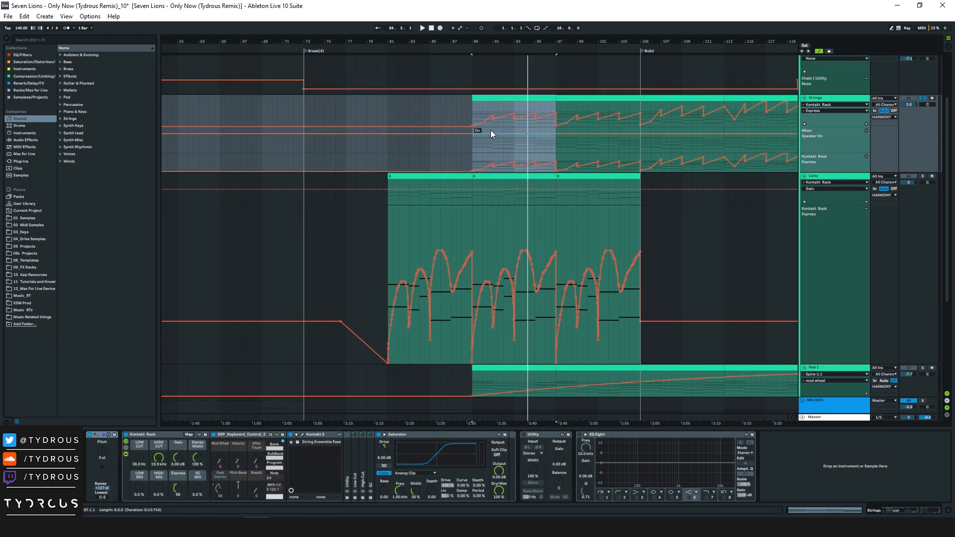
scroll(490, 133, up, 3)
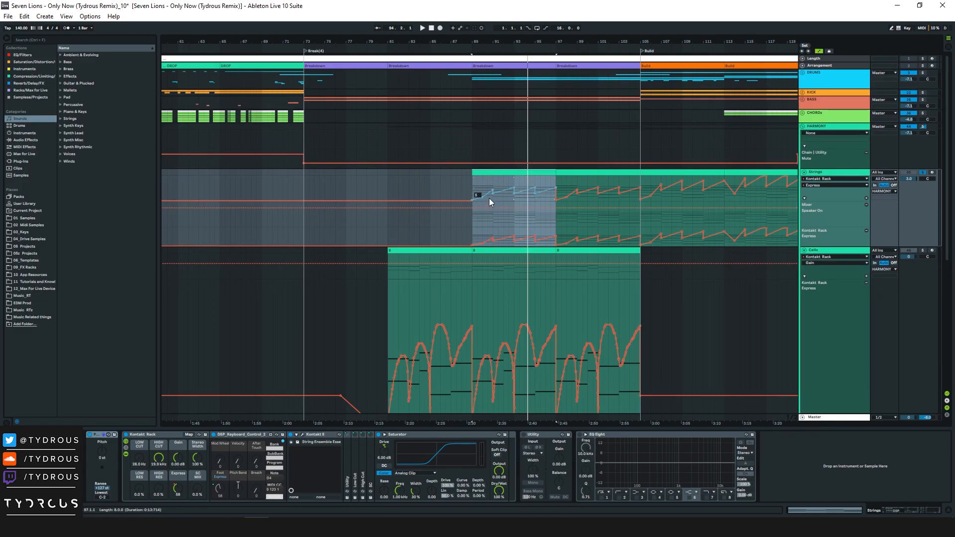
key(space)
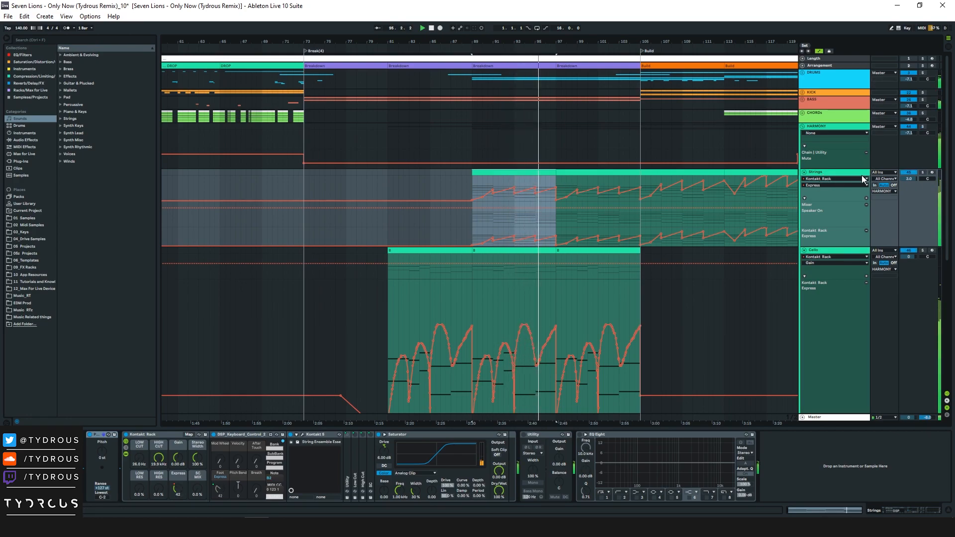
Collapse the HARMONY tracks and unfold the DRUMS group to reveal the tracks inside ORCHESTRAL DRUMS
alt+click(804, 172)
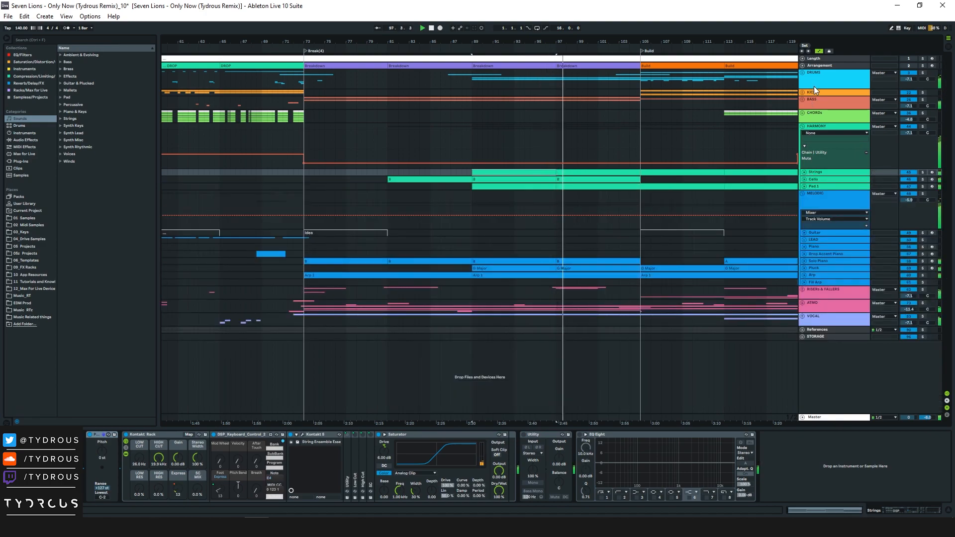
click(837, 82)
click(801, 73)
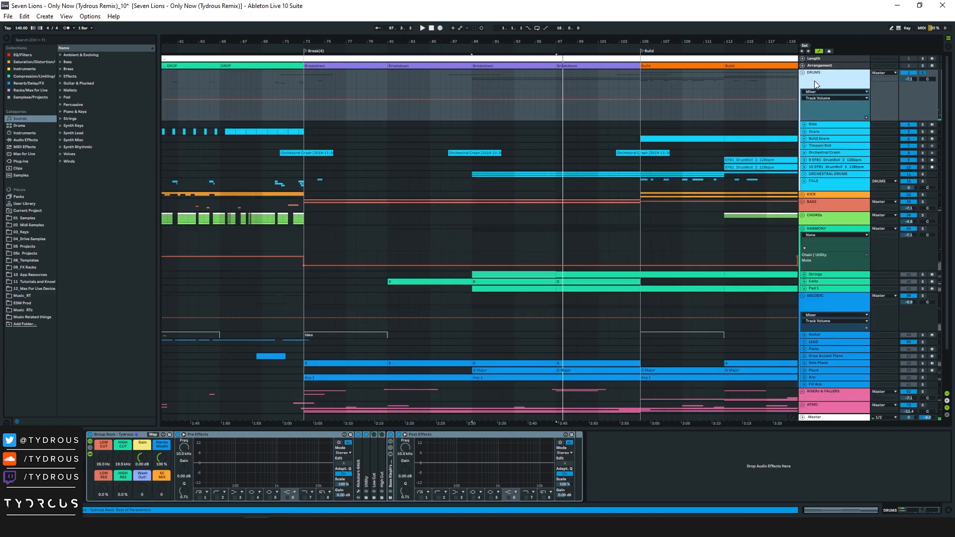
click(804, 174)
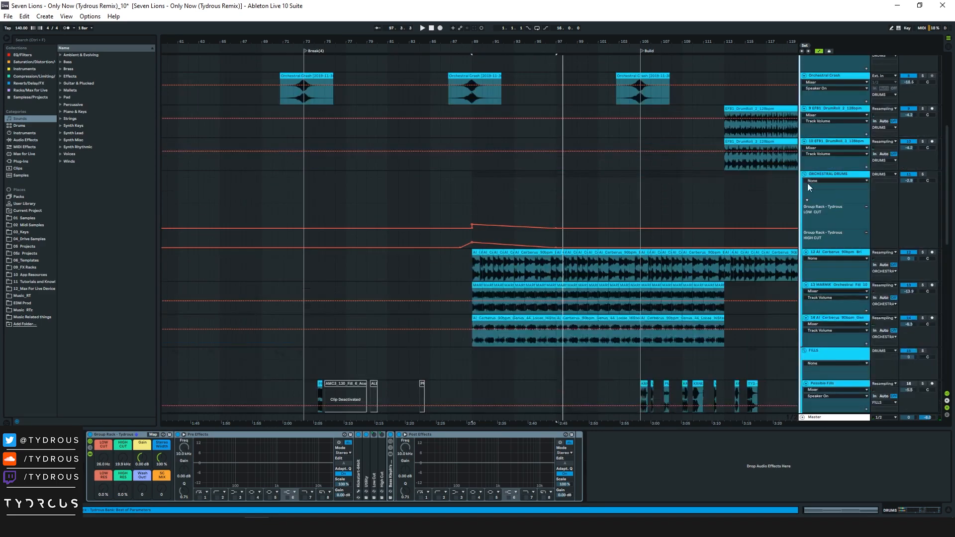
Solo the ORCHESTRAL DRUMS group and play it from the first orchestral loop at bar 89
click(485, 252)
drag(496, 35, 497, 44)
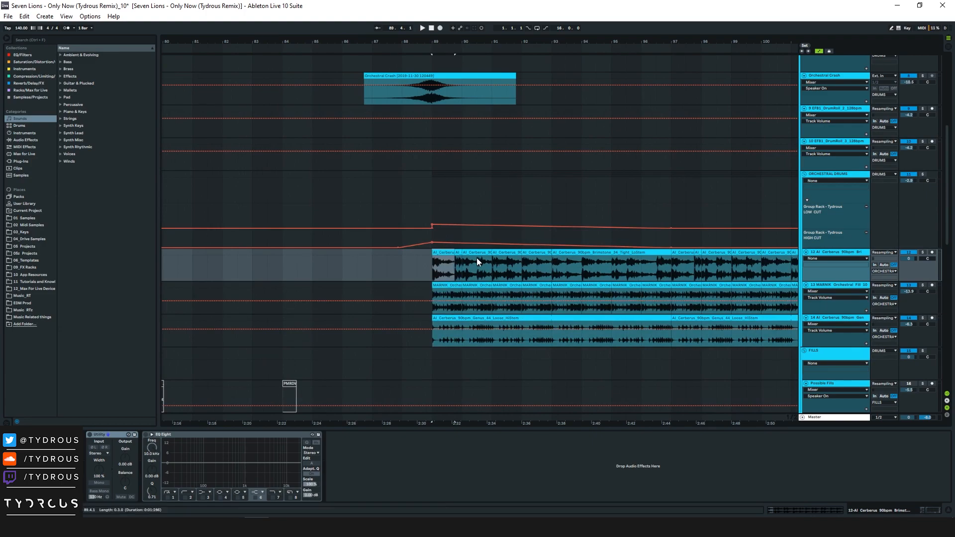
drag(499, 41, 405, 43)
click(831, 174)
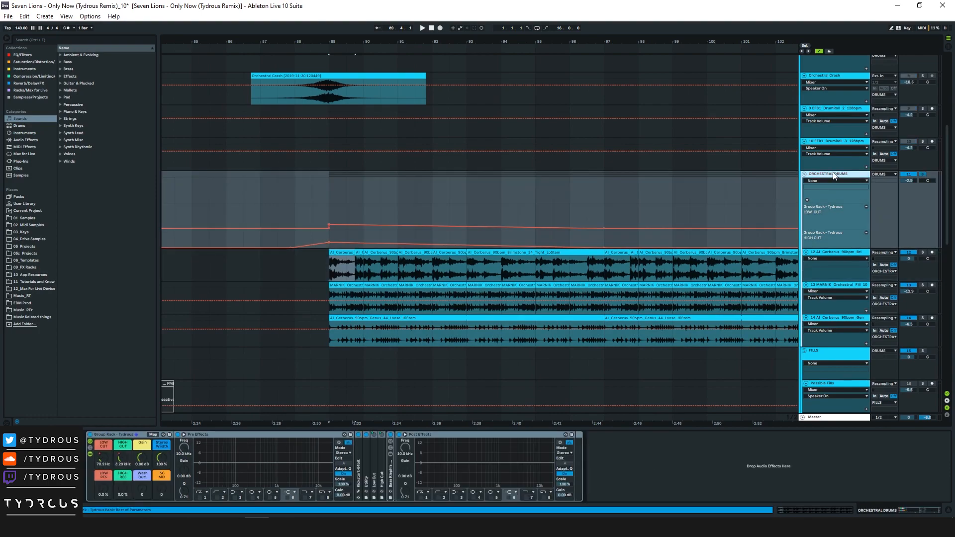
key(space)
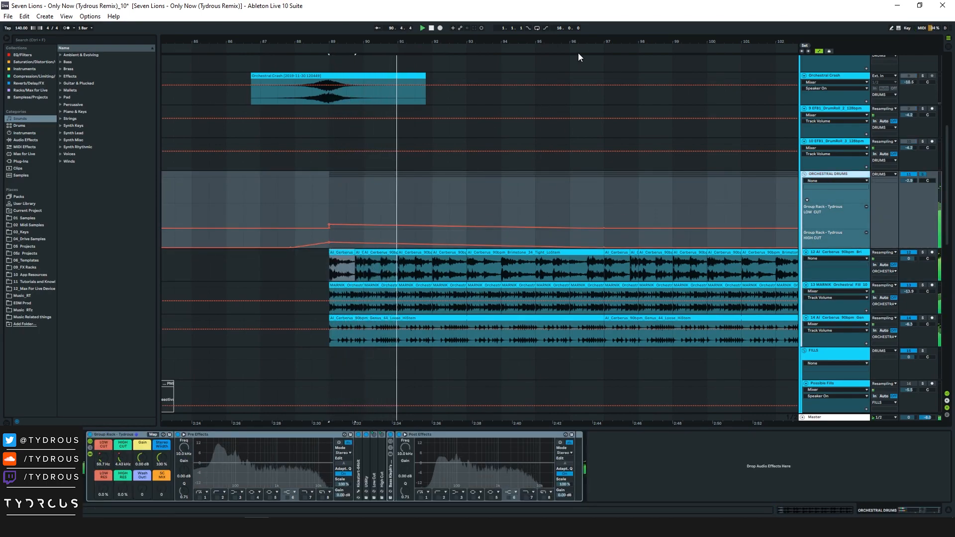
Play the soloed orchestral drums from bar 97, where the filter automation ramps end
drag(595, 42, 342, 25)
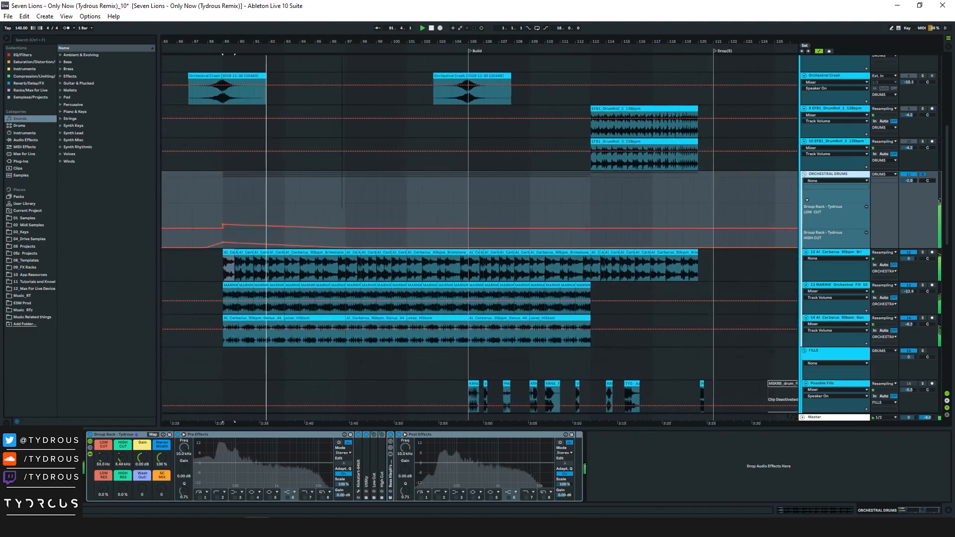
click(346, 241)
key(space)
key(space)
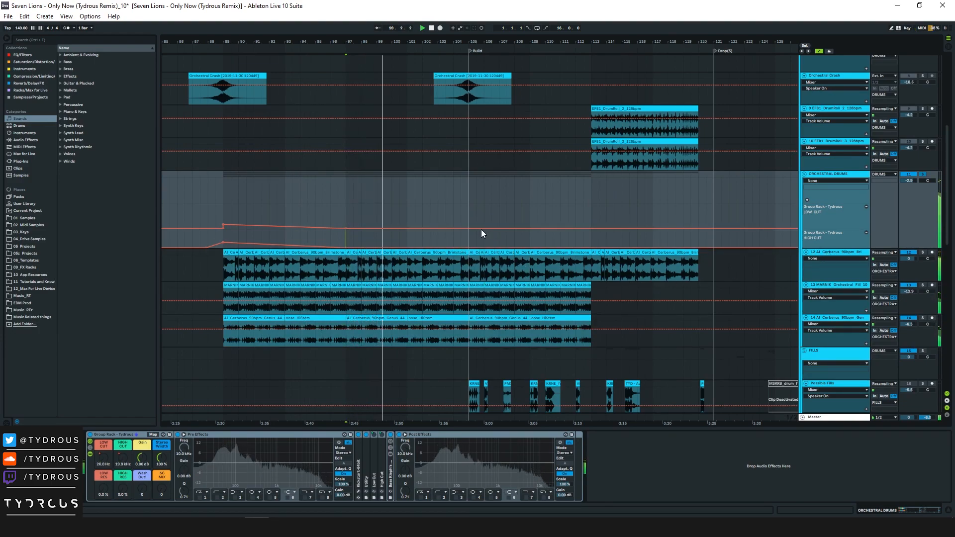
scroll(479, 219, down, 2)
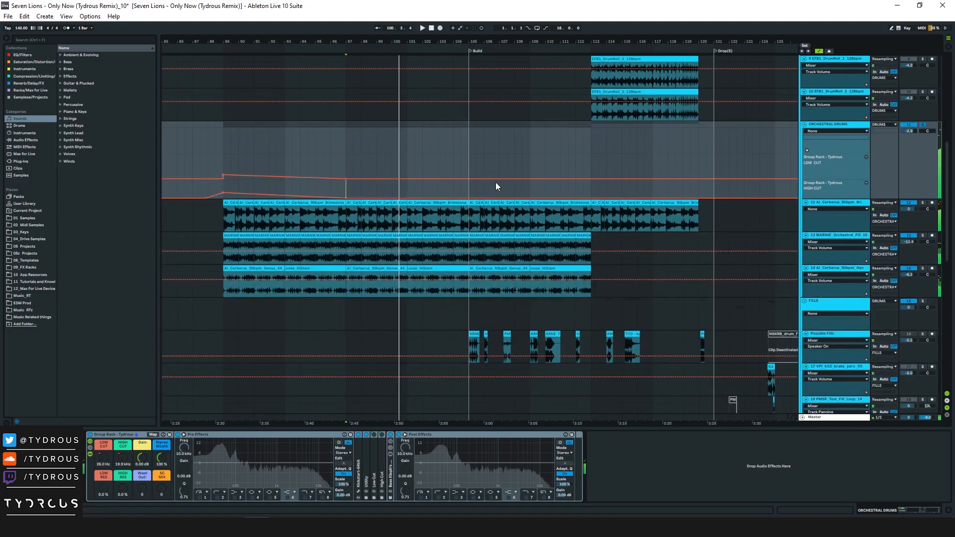
scroll(613, 168, up, 2)
Collapse the individual drum tracks and clear the solo so the whole arrangement is audible
alt+click(804, 174)
drag(667, 41, 566, 33)
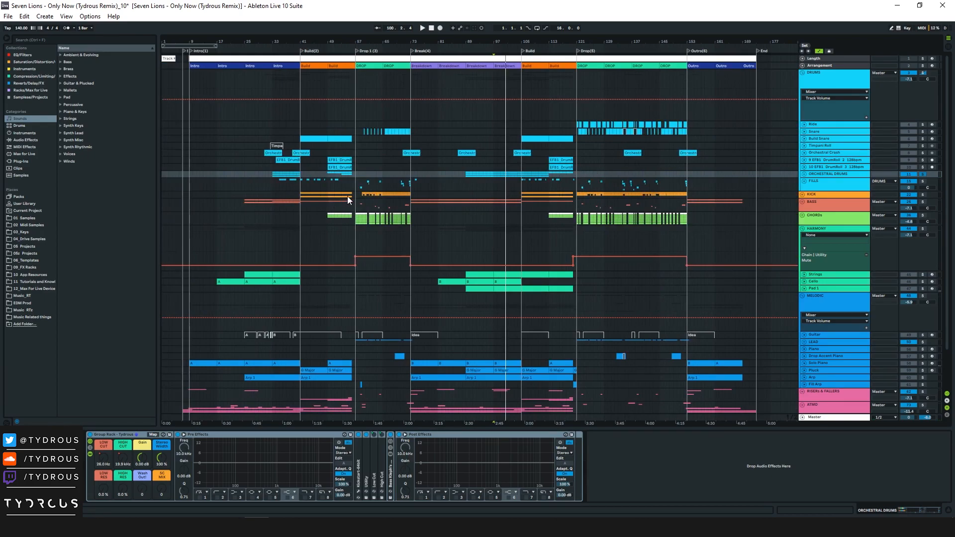
click(354, 183)
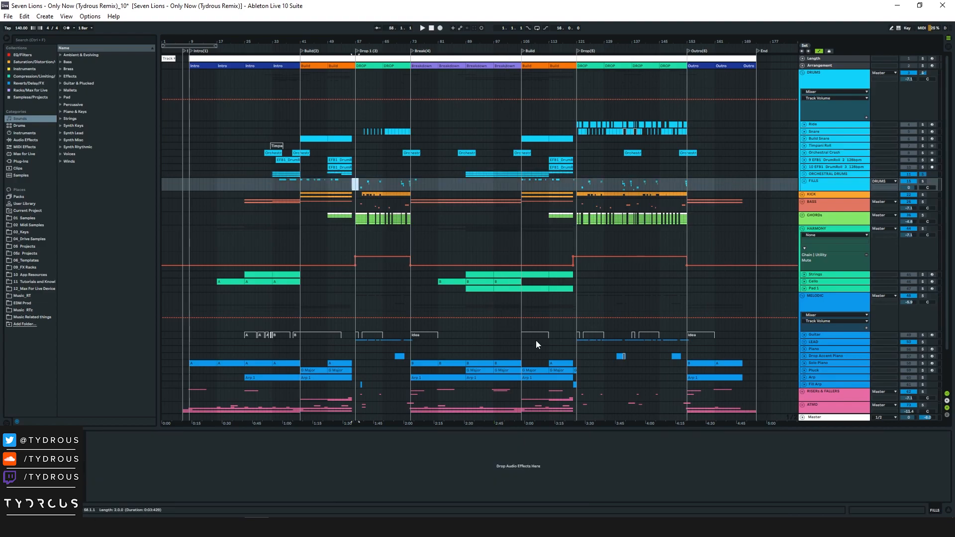
key(s)
key(s)
Play the full mix from about bar 114 in the second build through into the following drop
click(554, 184)
key(space)
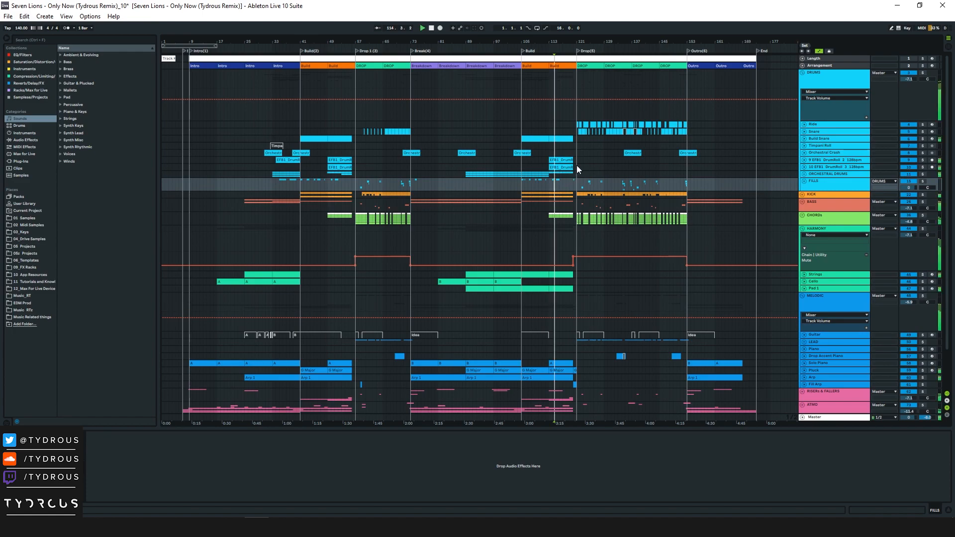
drag(583, 42, 583, 82)
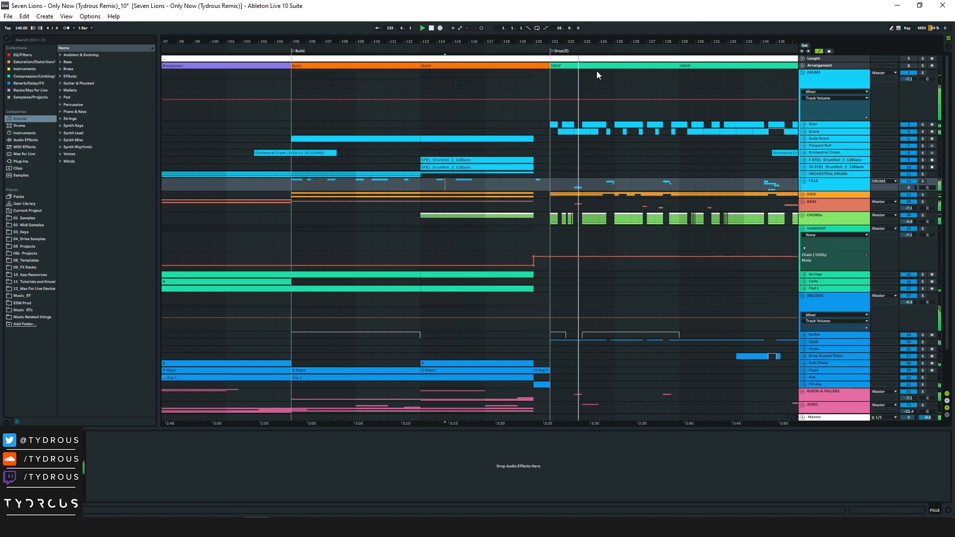
Unfold and solo the Fill Arp track, and play its clip just before the second drop
scroll(630, 208, down, 3)
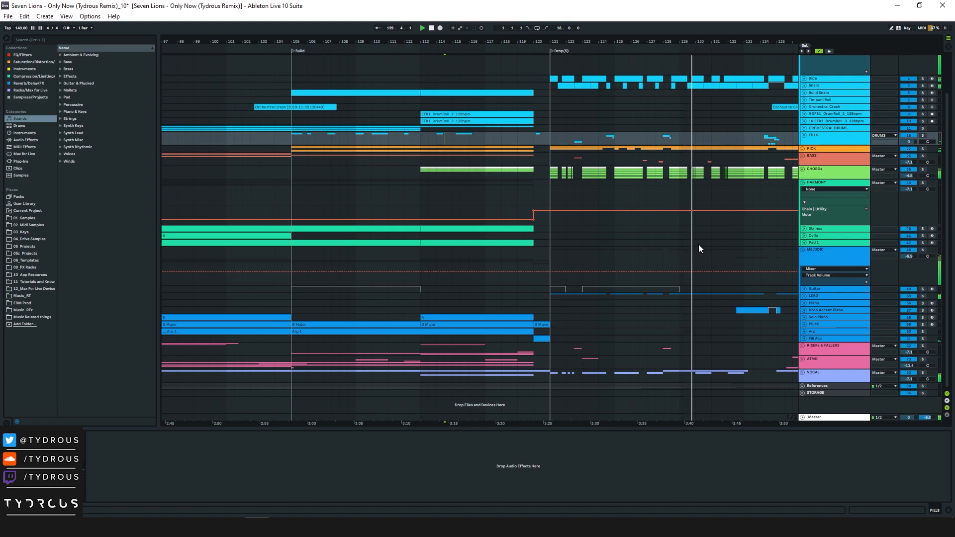
click(804, 339)
click(831, 339)
scroll(613, 340, down, 1)
key(space)
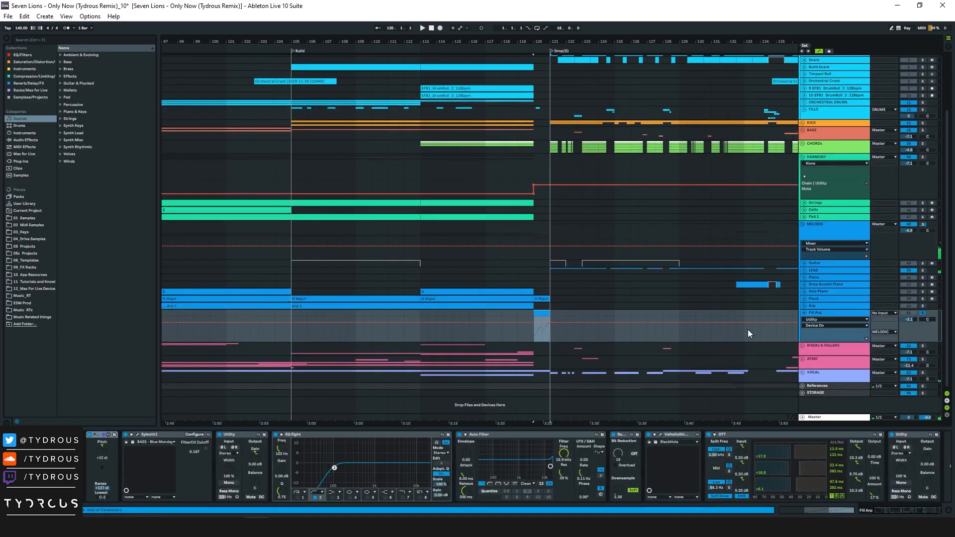
drag(562, 38, 563, 65)
key(space)
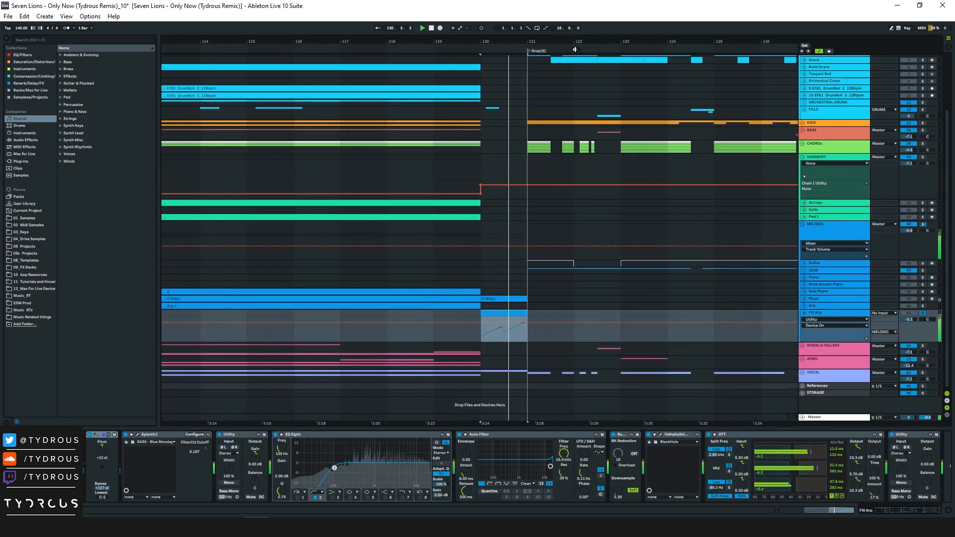
key(space)
Examine the MIDI notes of the Fill Arp clip and the devices in the track's effect chain
drag(609, 41, 449, 13)
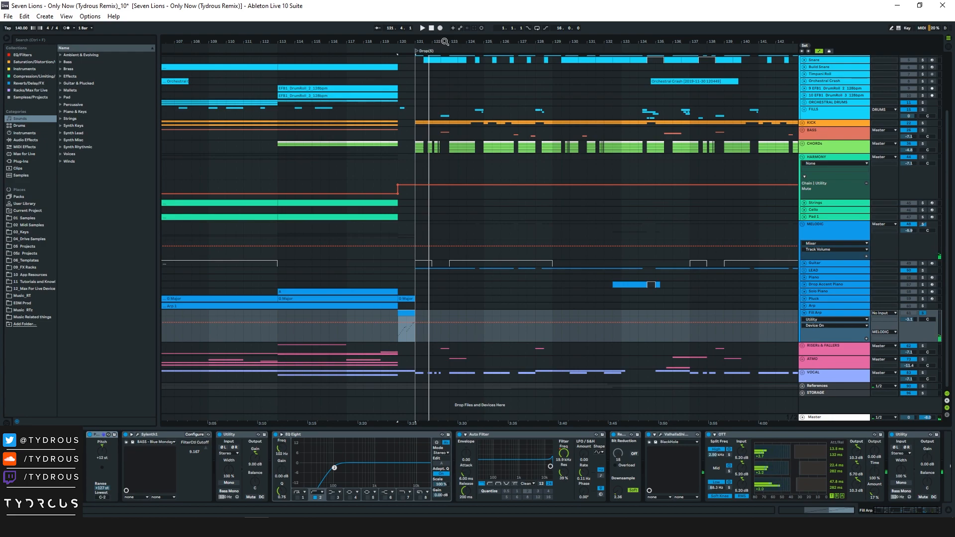
double_click(410, 318)
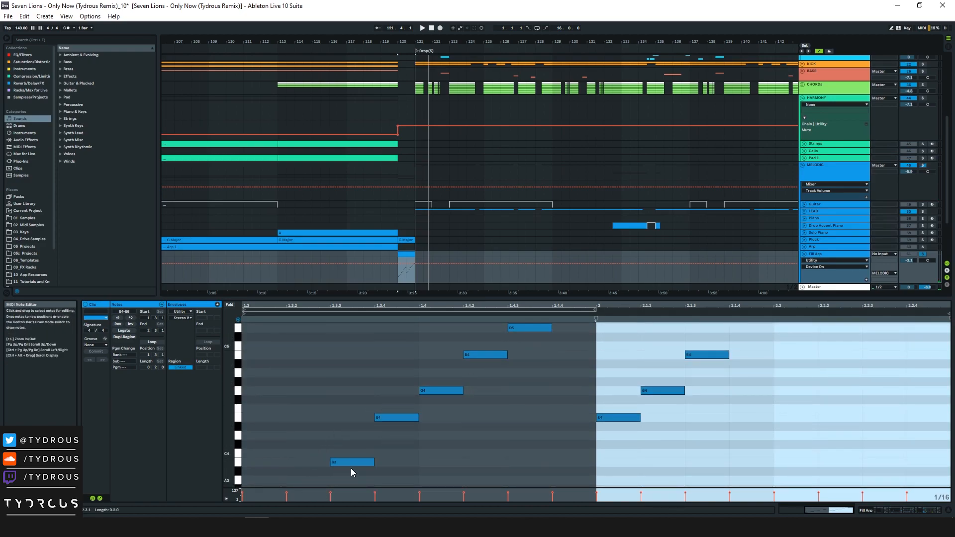
double_click(468, 298)
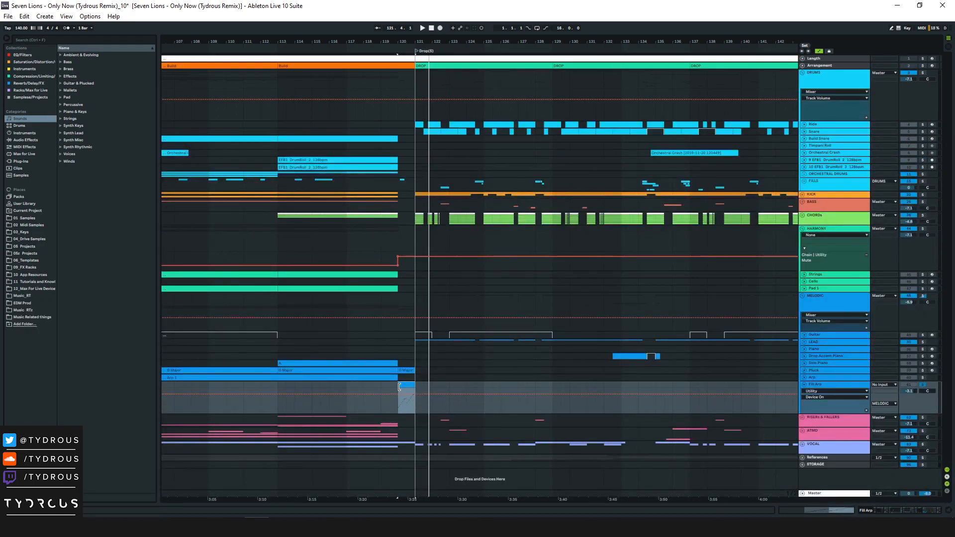
click(880, 508)
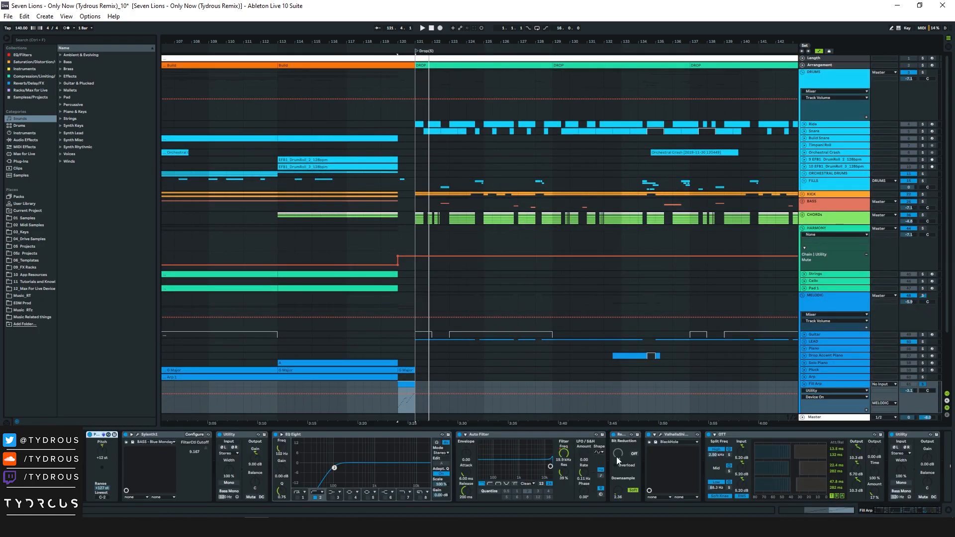
scroll(661, 473, down, 2)
scroll(670, 469, up, 1)
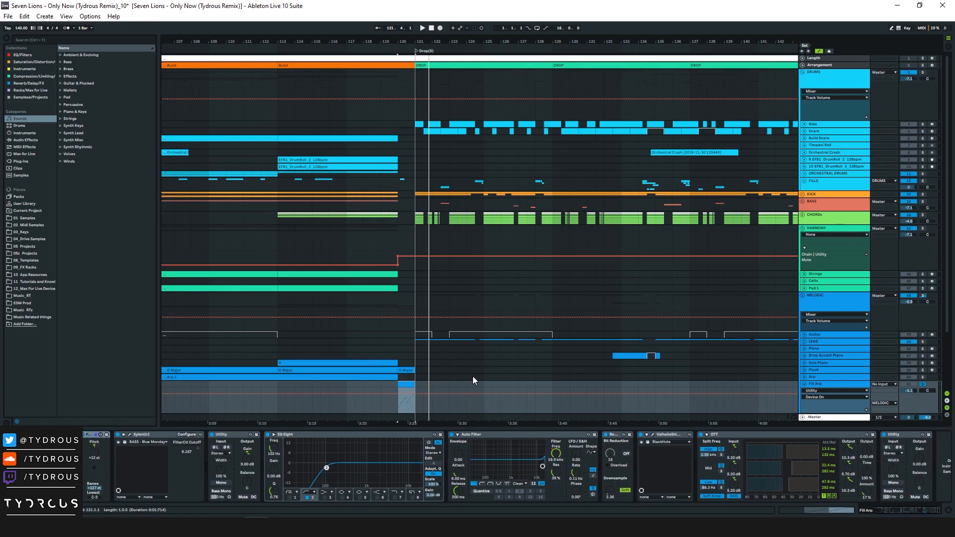
Highlight the empty gap before the second drop across the LEAD, Piano and Drop Accent Piano tracks
scroll(482, 372, down, 3)
click(405, 271)
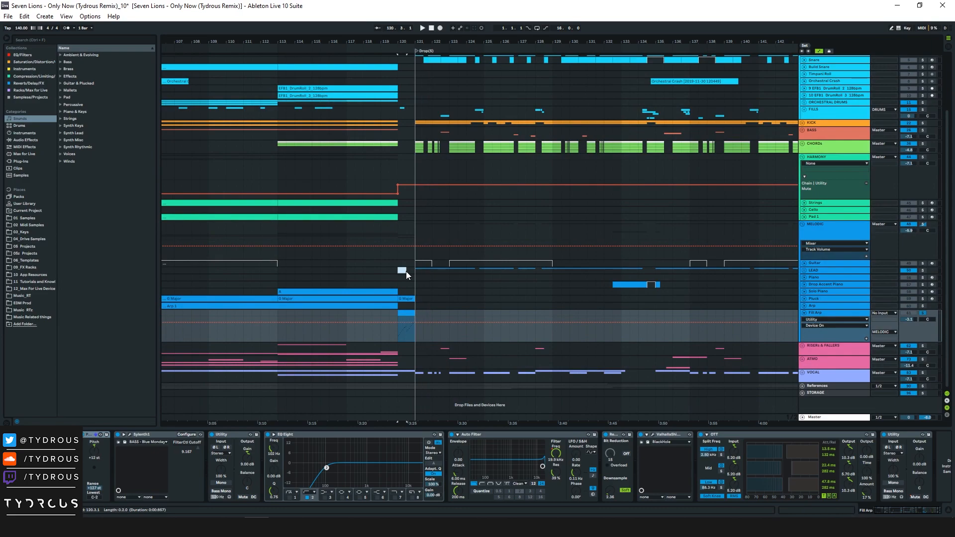
click(416, 282)
scroll(476, 225, up, 2)
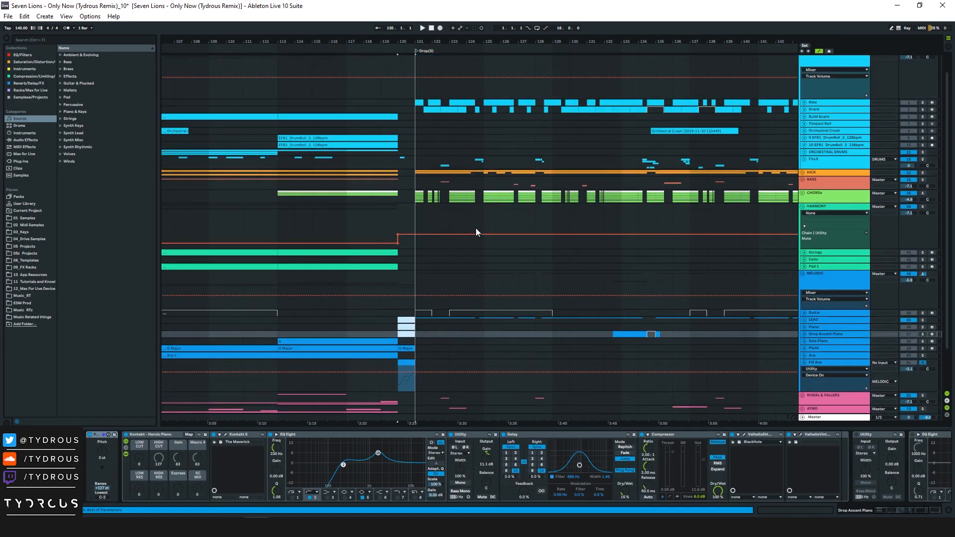
click(390, 216)
Unfold the VOCAL group to display its vocal tracks around the second drop
scroll(574, 317, down, 2)
click(802, 372)
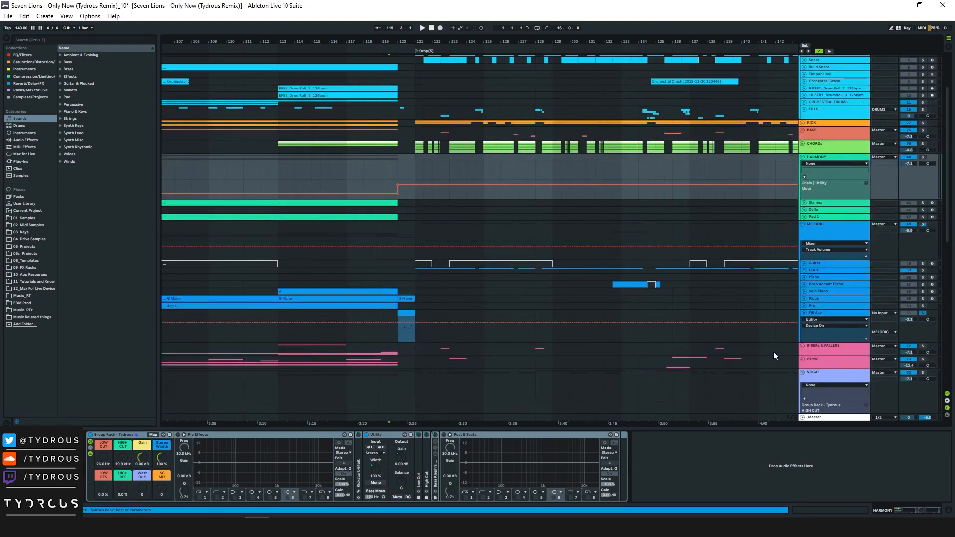
scroll(777, 354, down, 10)
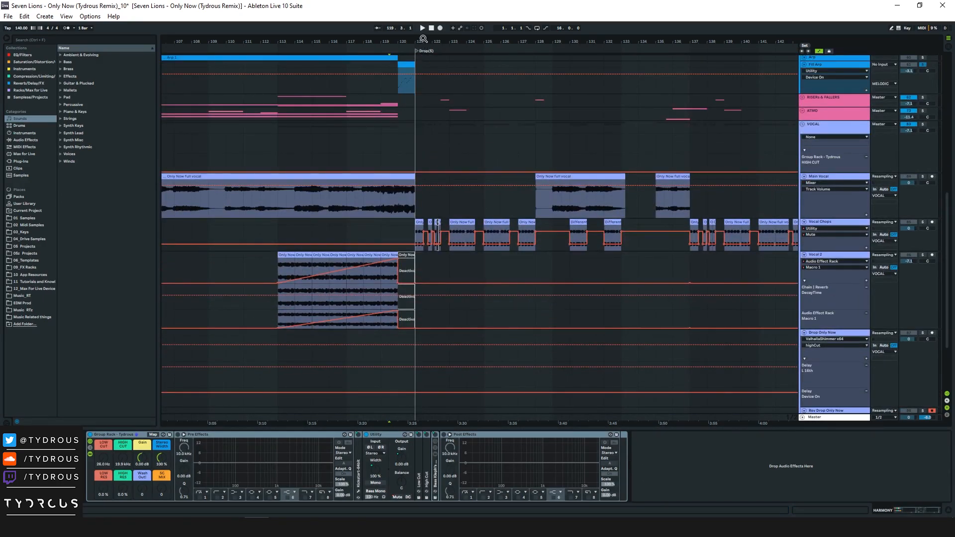
Solo the Vocal Chops track and play it from the first chop at the start of the second drop
drag(423, 41, 435, 43)
click(412, 219)
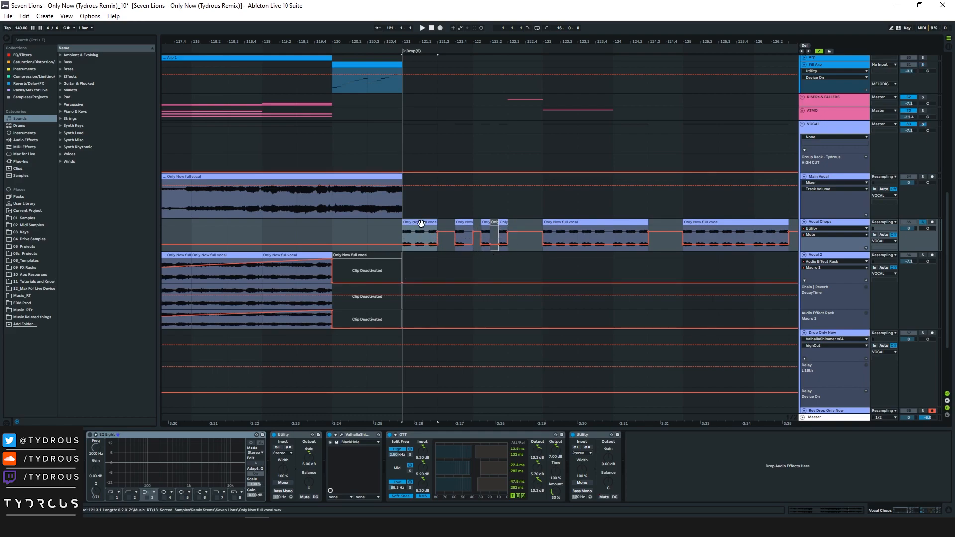
key(space)
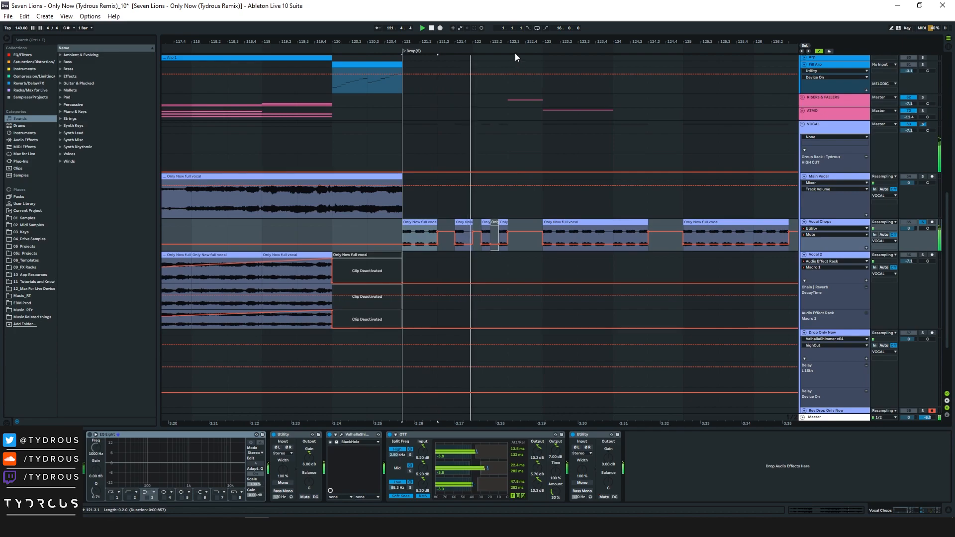
drag(524, 41, 333, 21)
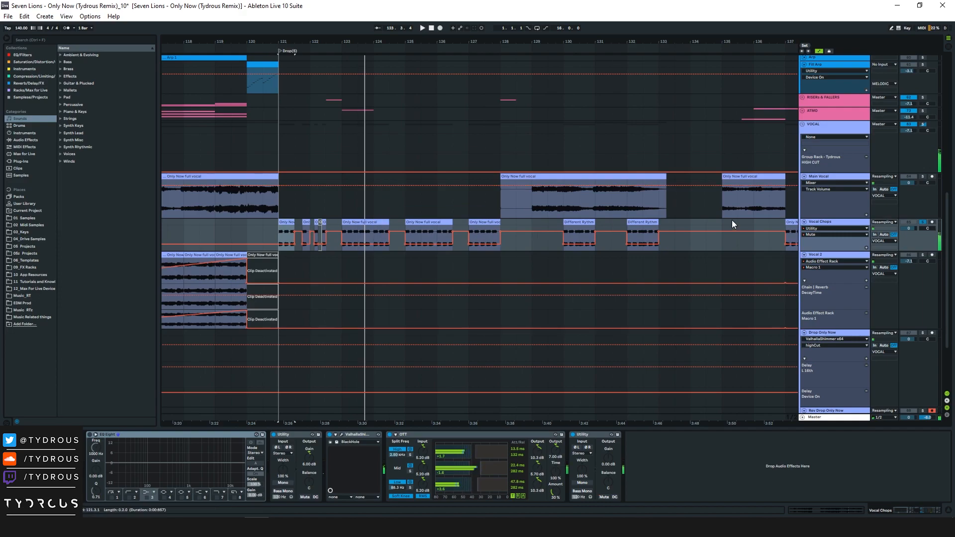
Collapse the individual vocal tracks and fold the VOCAL group
click(814, 221)
alt+click(804, 222)
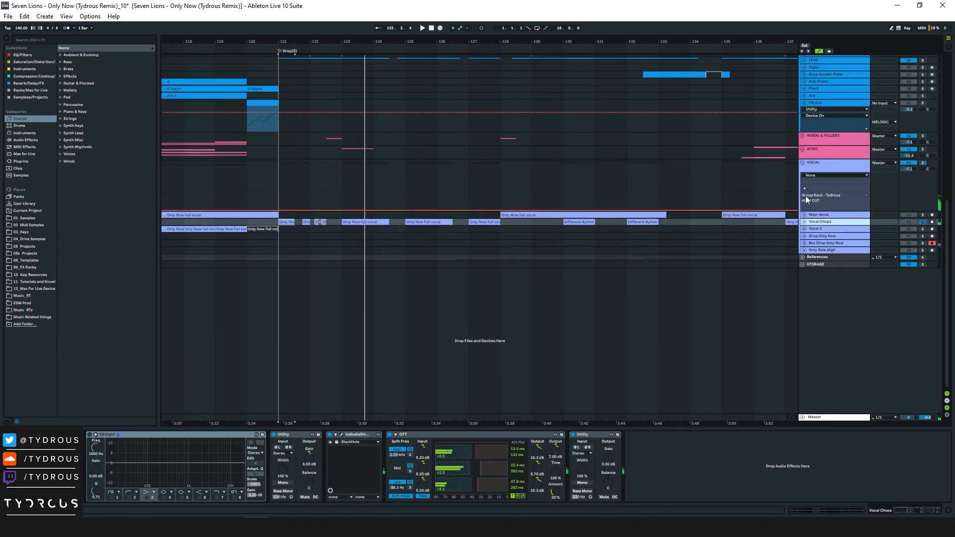
click(802, 163)
scroll(810, 168, up, 5)
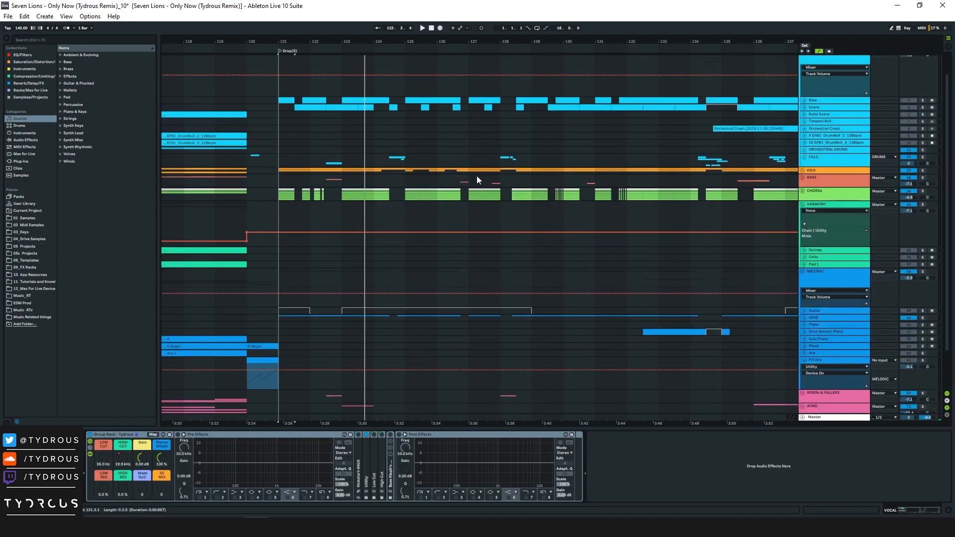
Hide the automation lanes and fold all the track groups in the version 10 arrangement
key(a)
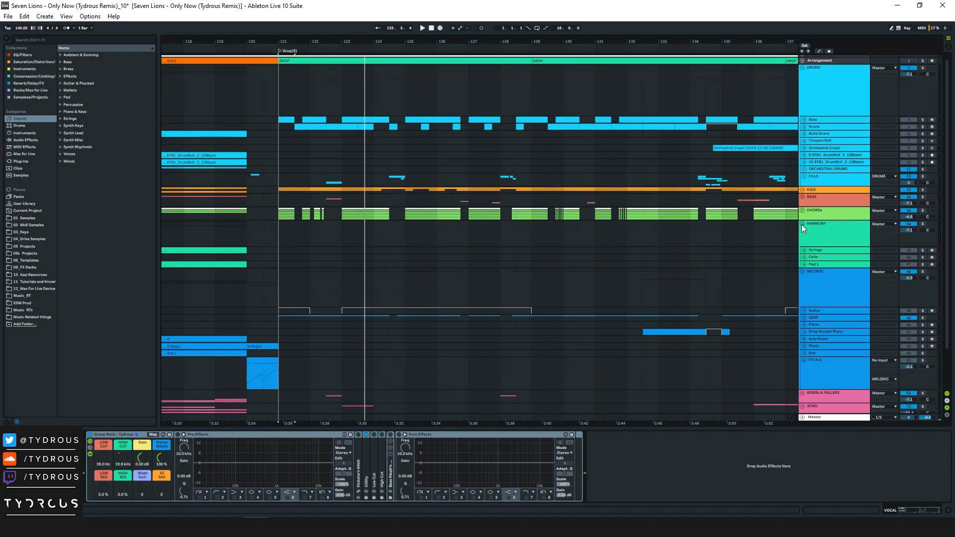
alt+click(802, 224)
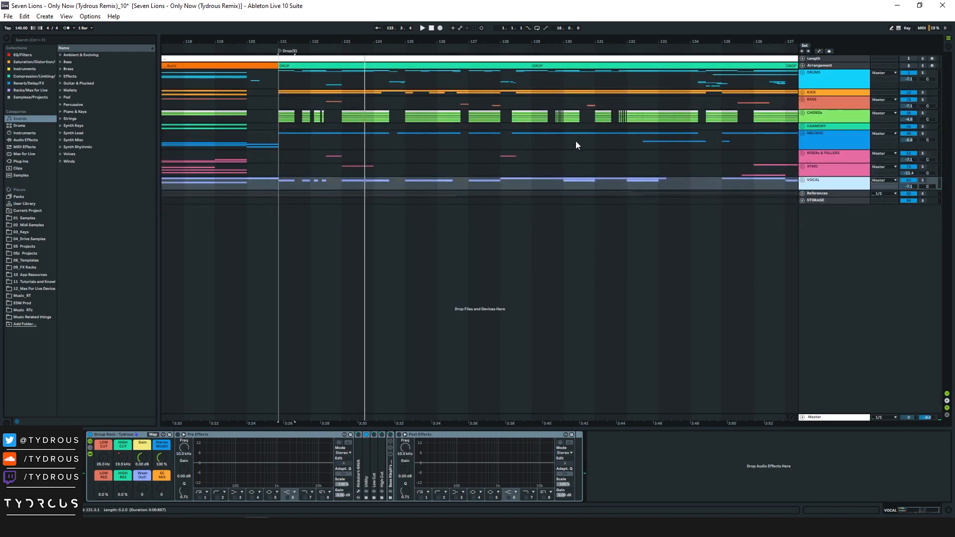
drag(361, 41, 361, 26)
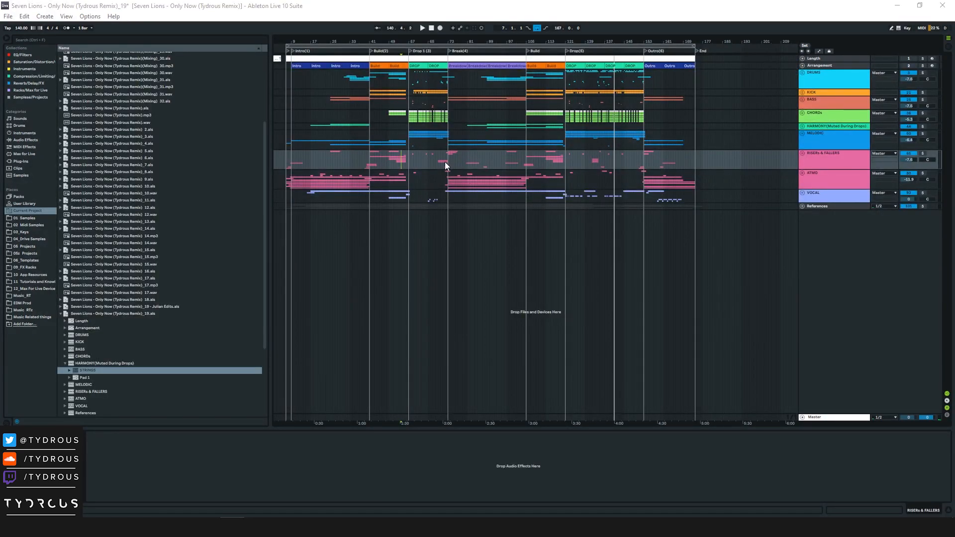
Play the version 19 arrangement from the second half of the first build into Drop 1
click(354, 75)
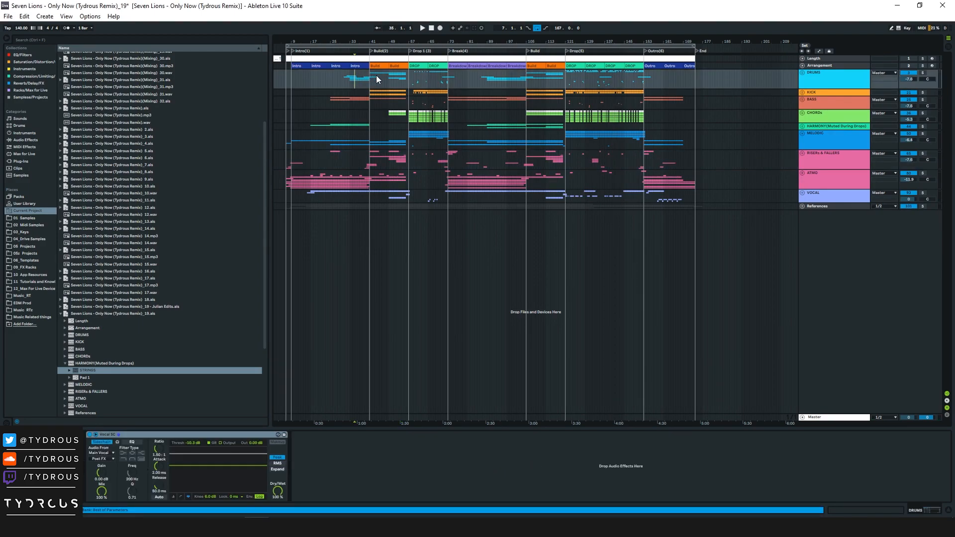
drag(400, 39, 407, 68)
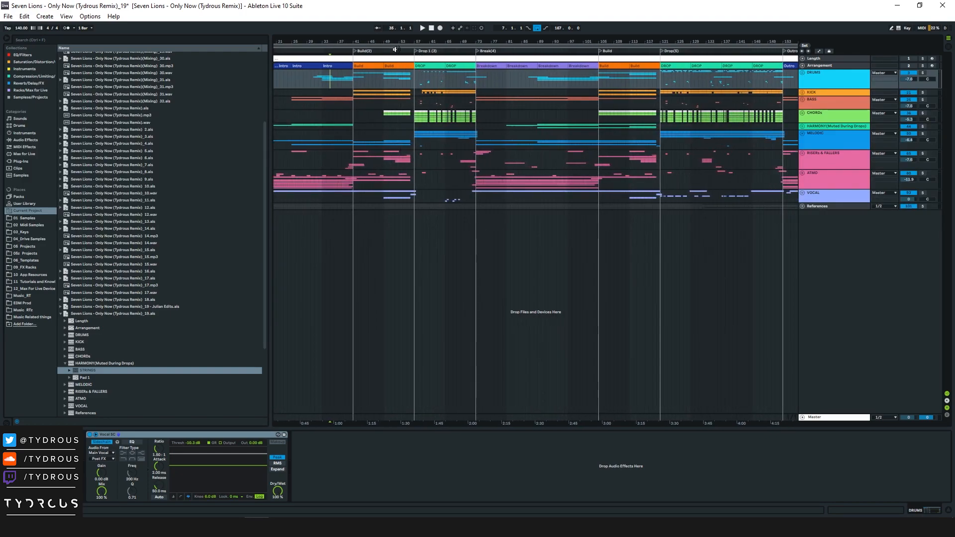
click(396, 50)
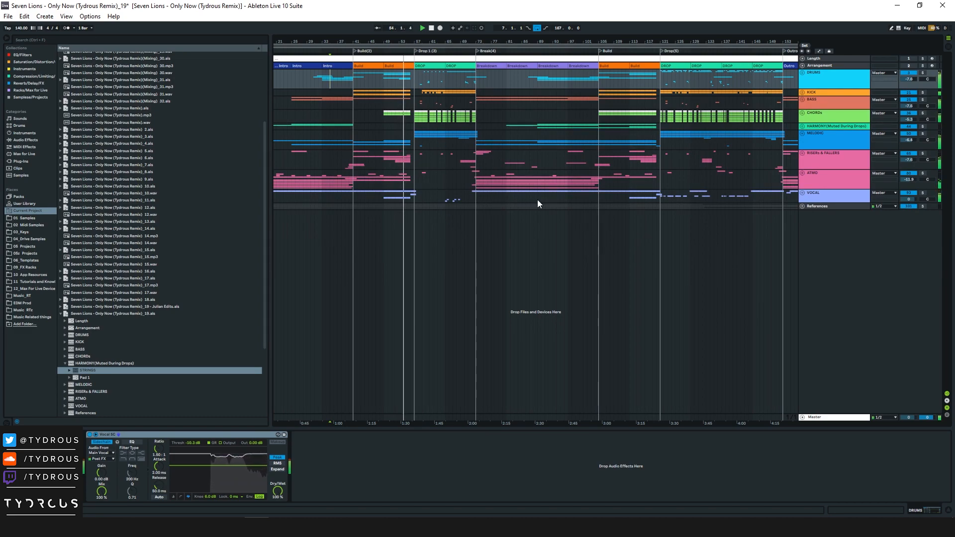
Play from the end of the breakdown into the second build, and unfold all groups with their individual tracks expanded
click(586, 51)
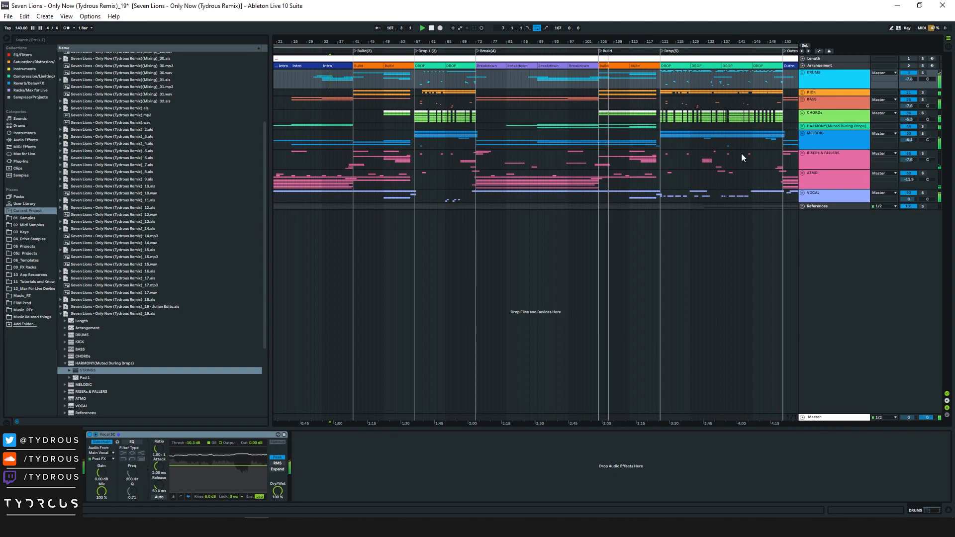
alt+click(801, 193)
drag(637, 43, 595, 125)
scroll(647, 227, up, 6)
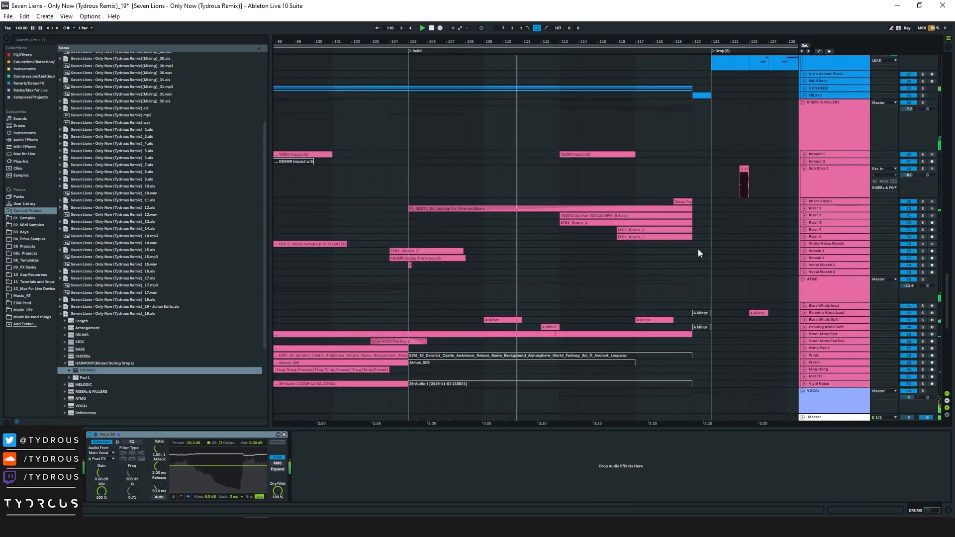
alt+click(804, 209)
Unfold the NON DROP group within MELODIC to show its piano, pluck and arp tracks during the second build
scroll(809, 259, up, 6)
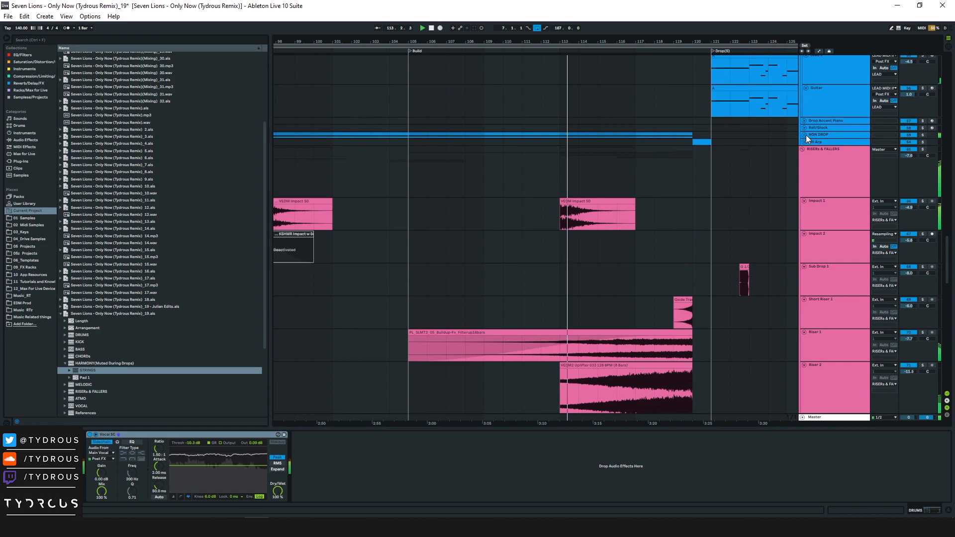
click(804, 134)
scroll(789, 192, up, 8)
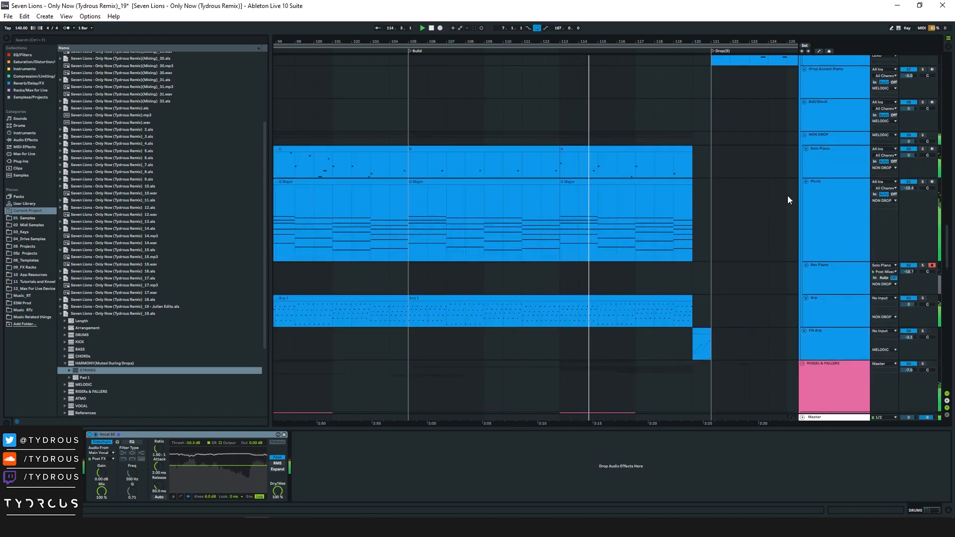
scroll(787, 222, up, 1)
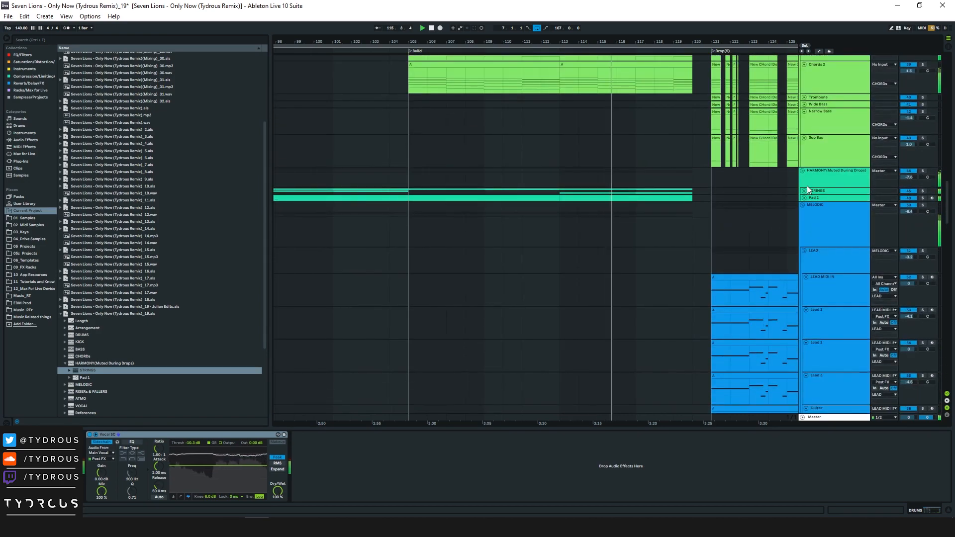
Unfold the STRINGS group to show its Strings, Cello and Staccato Cello tracks leading into the second drop
alt+click(805, 190)
scroll(761, 242, down, 1)
drag(715, 40, 501, 40)
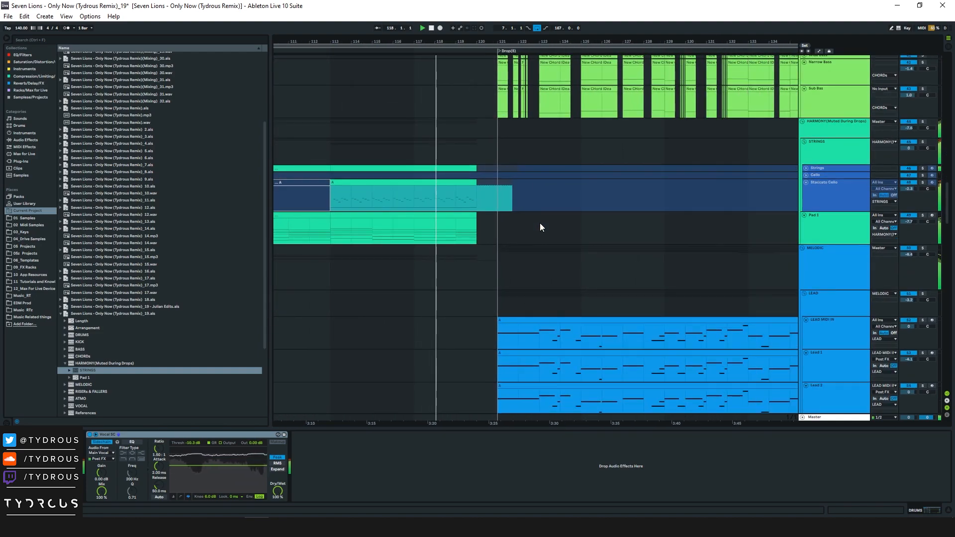
scroll(541, 224, down, 4)
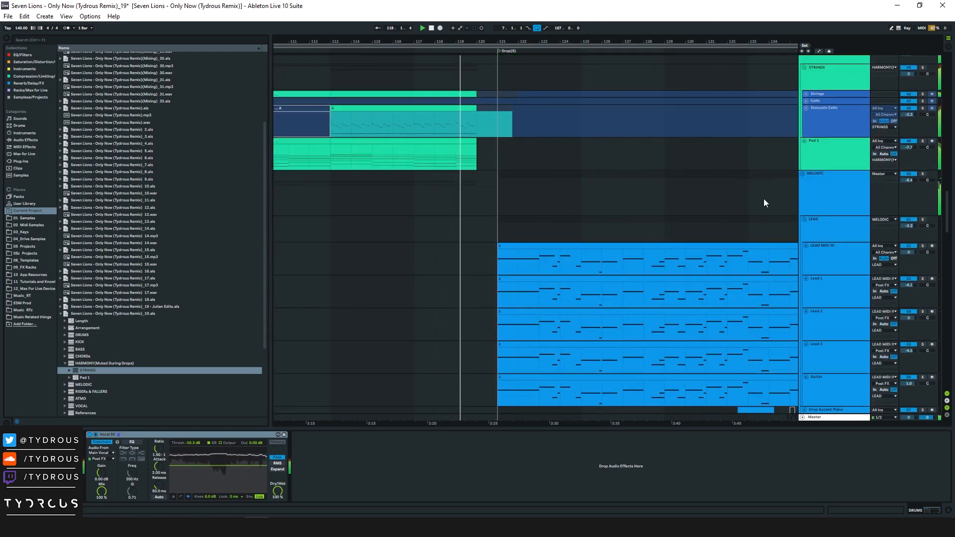
Fold the MELODIC group, followed by all the remaining track groups
click(802, 174)
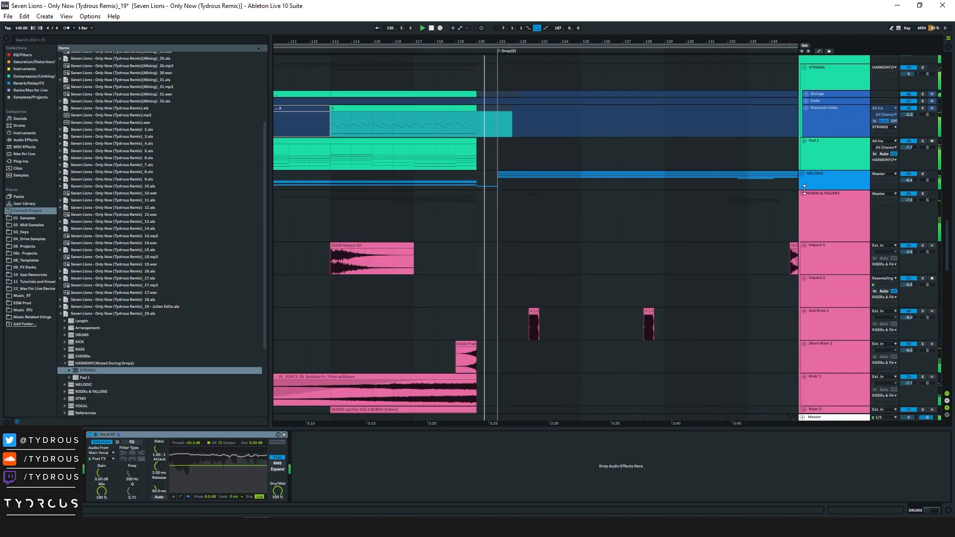
alt+click(803, 194)
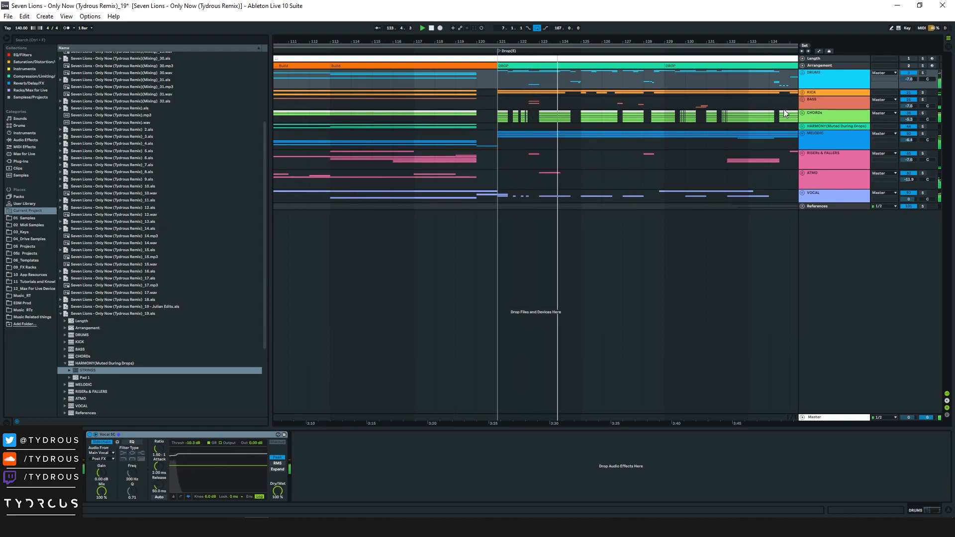
Play the arrangement from the start of the outro and place the insert marker on RISERs & FALLERS near the song's end
drag(709, 43, 564, 38)
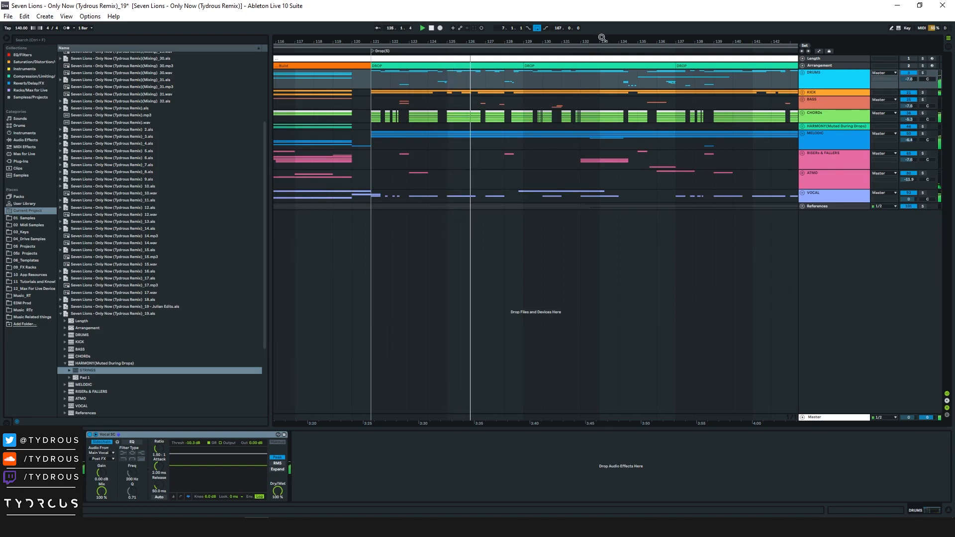
drag(605, 41, 343, 33)
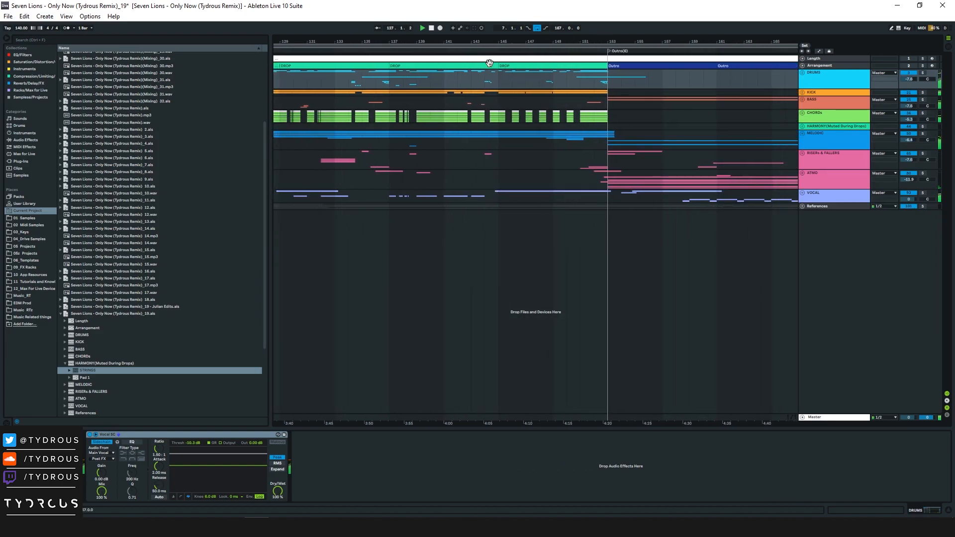
click(611, 52)
drag(634, 37, 567, 44)
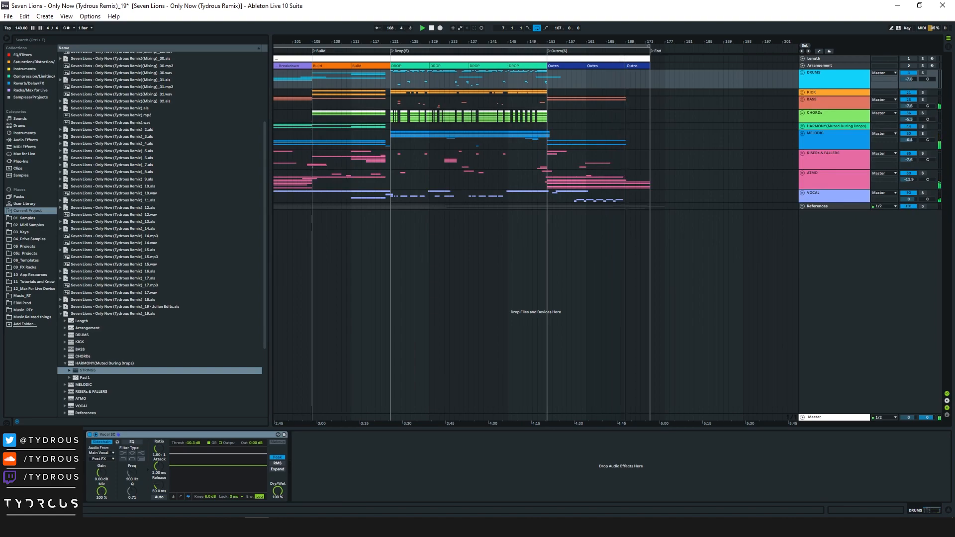
click(644, 160)
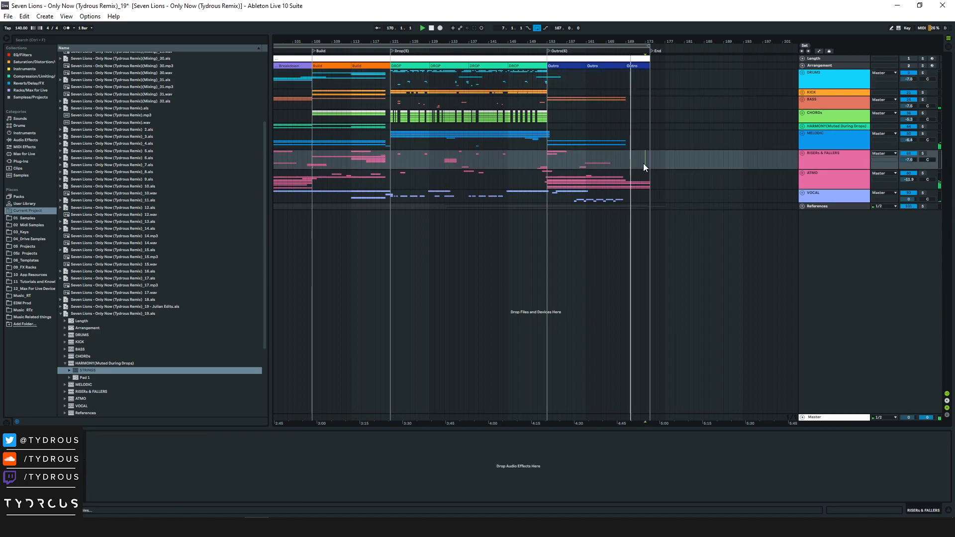
Highlight eight bars of RISERs & FALLERS from the end of the first build into Drop 1, and unfold the VOCAL group
drag(596, 41, 666, 13)
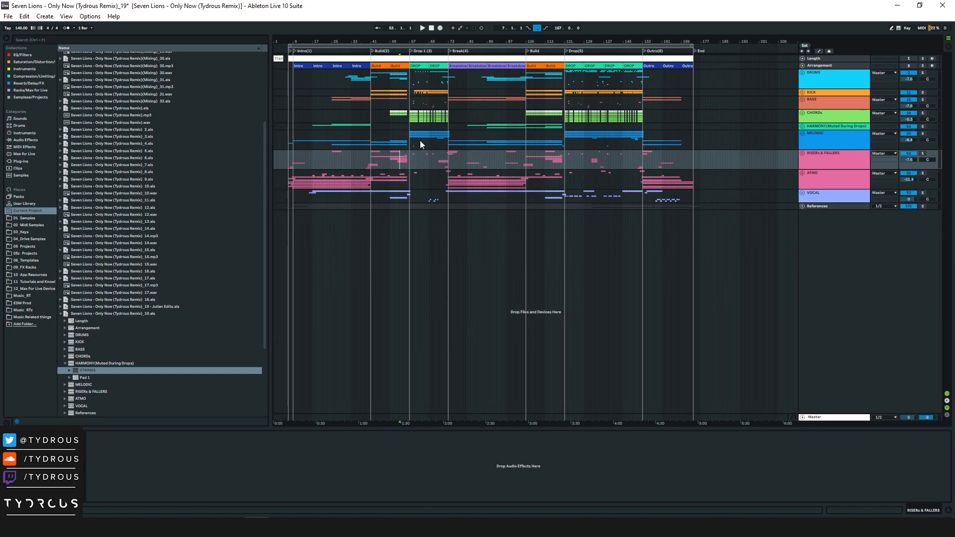
click(407, 157)
drag(407, 42, 425, 92)
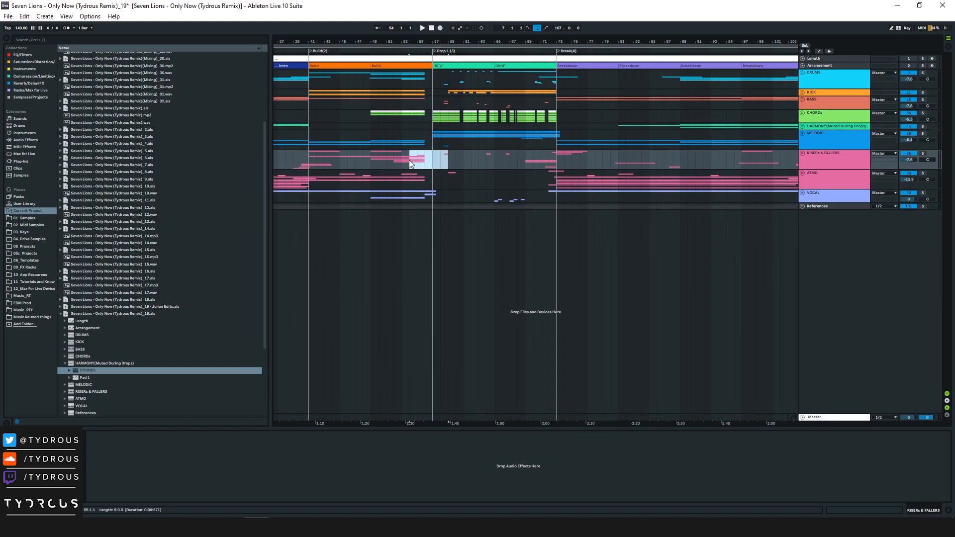
click(802, 193)
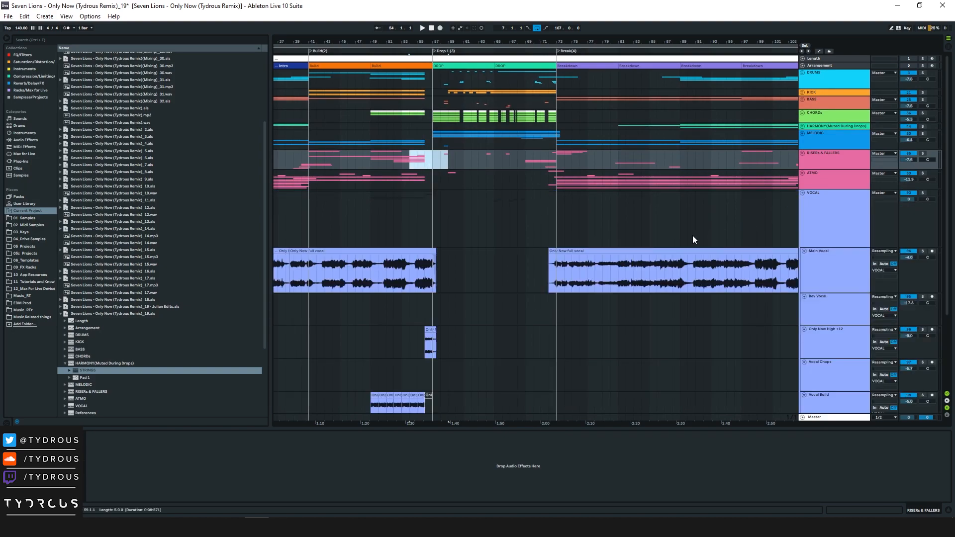
scroll(438, 199, down, 3)
drag(425, 39, 465, 116)
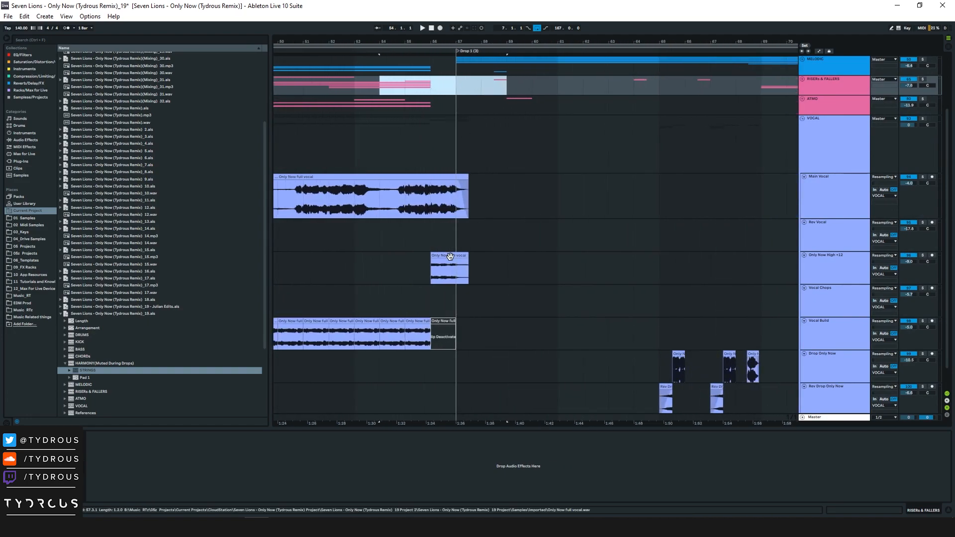
Highlight the final vocal phrase before Drop 1 on the Only Now High +12 and Main Vocal tracks
double_click(432, 256)
drag(445, 270, 480, 276)
drag(482, 196, 427, 193)
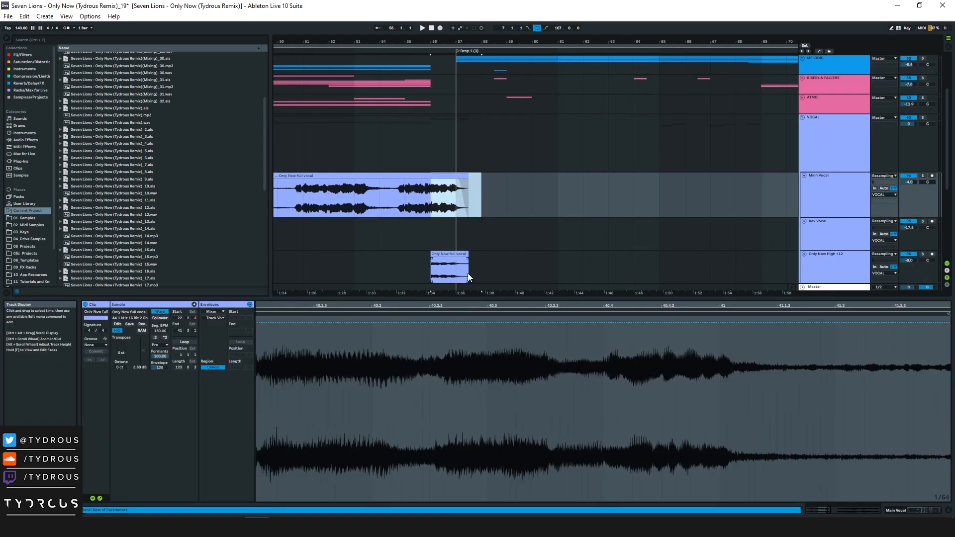
drag(468, 273, 421, 266)
click(431, 232)
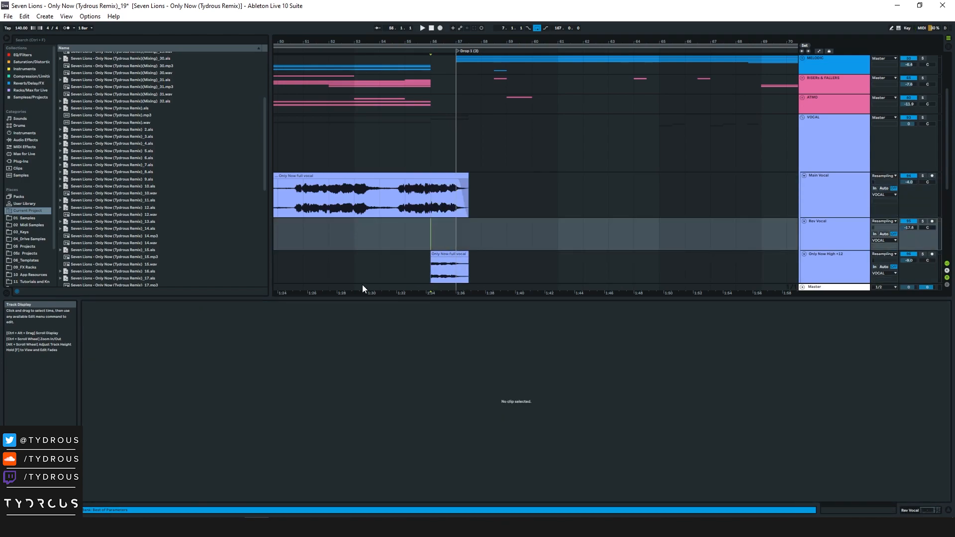
Examine the transposition setting of the Only Now High +12 clip at the start of Drop 1
click(440, 257)
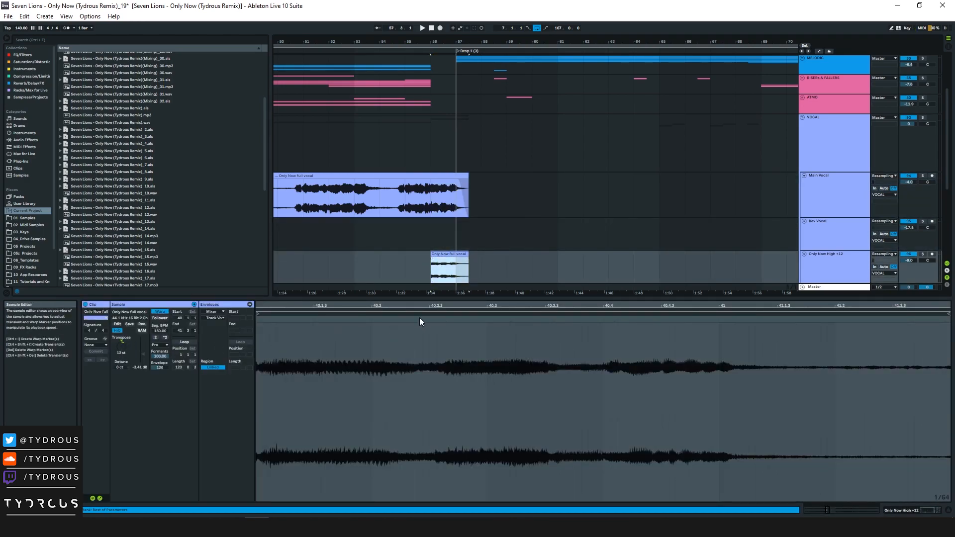
click(432, 149)
click(449, 254)
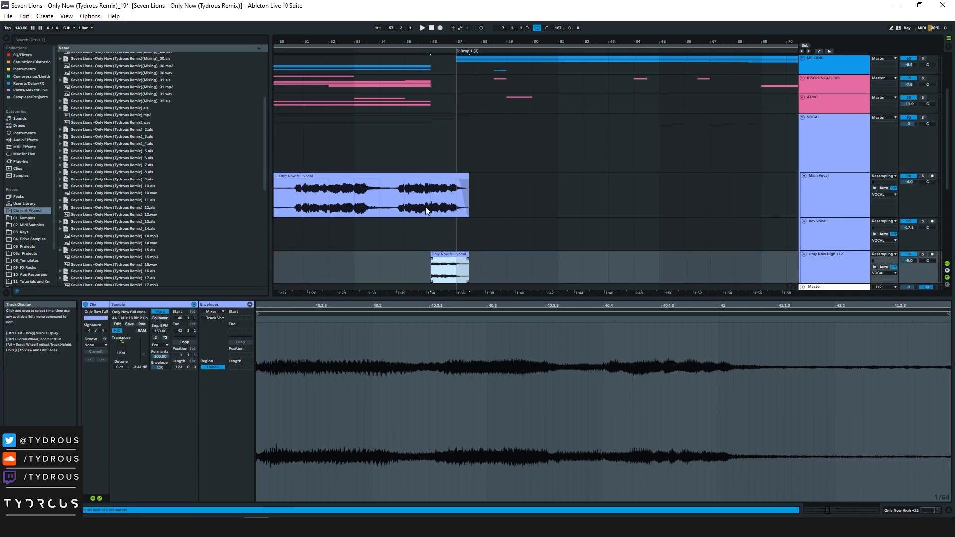
Highlight bars 53 to 60 across the vocal tracks, and play the transition into Drop 1 from bar 54
click(426, 145)
drag(359, 138, 535, 149)
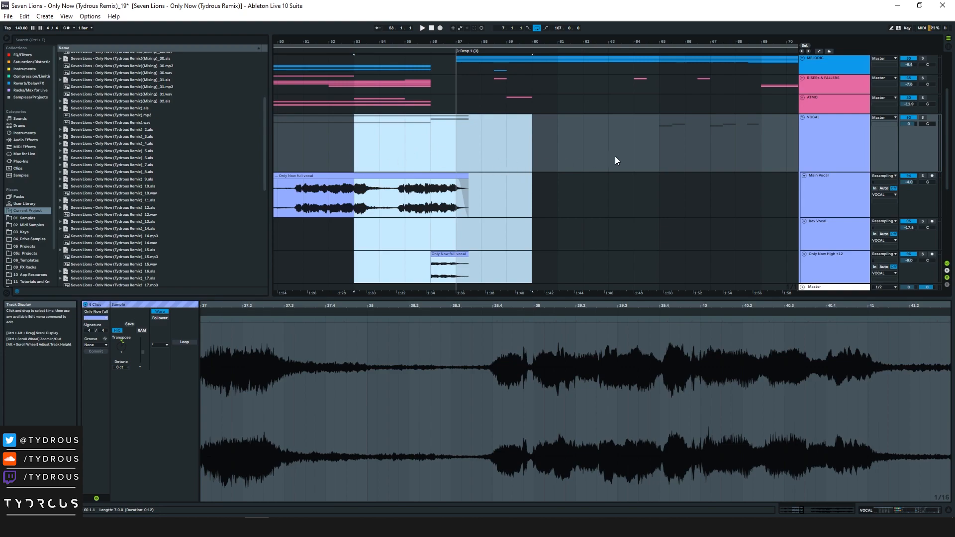
click(410, 133)
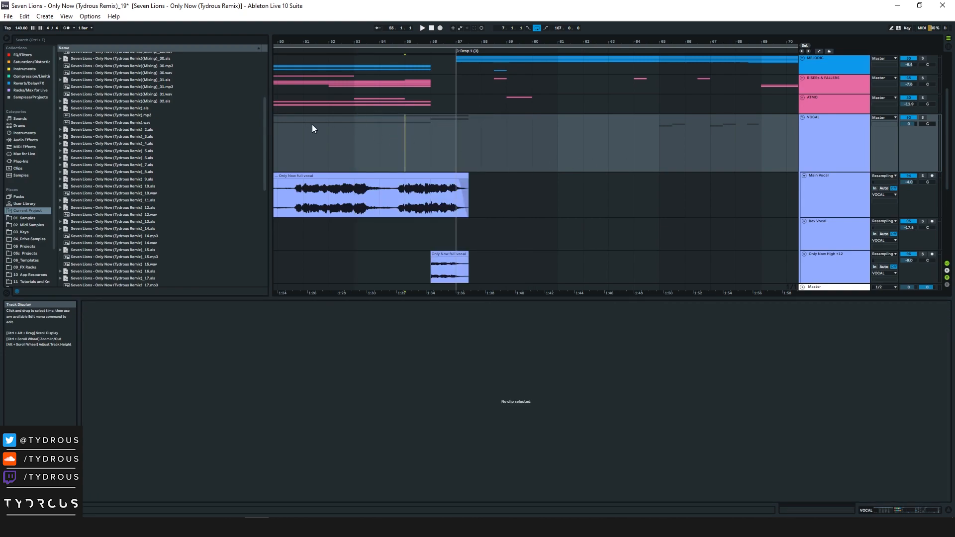
click(380, 133)
key(space)
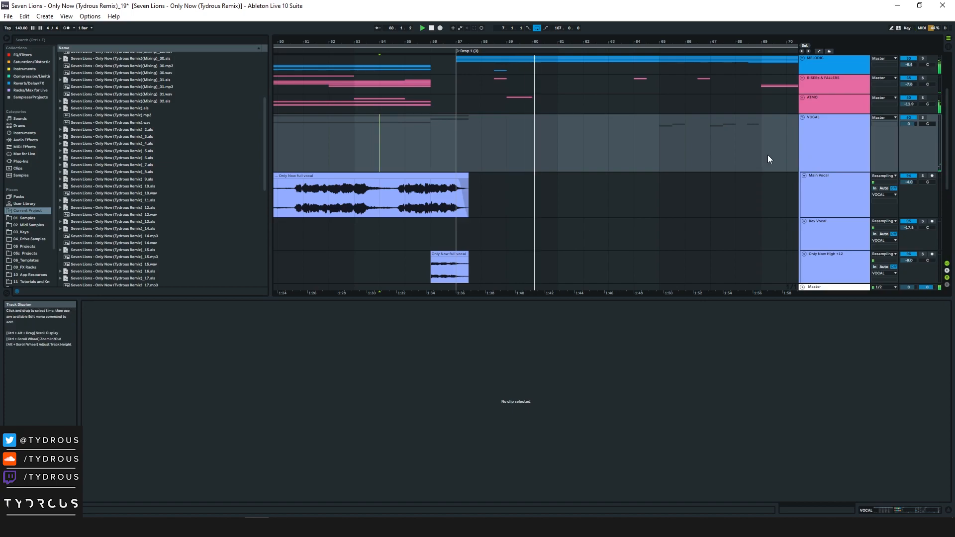
Fold the VOCAL group and return to the overview of all track groups
click(803, 118)
click(801, 115)
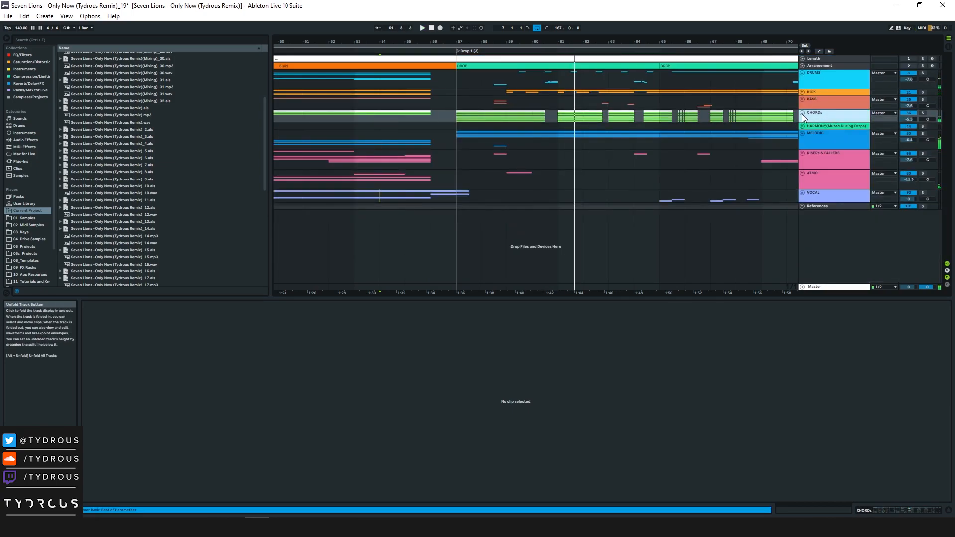
Unfold the CHORDs group, examine its LFOTool, Stutter Effect and HIGH CUT automation at the start of Drop 1, and hide the automation lanes
click(802, 114)
key(a)
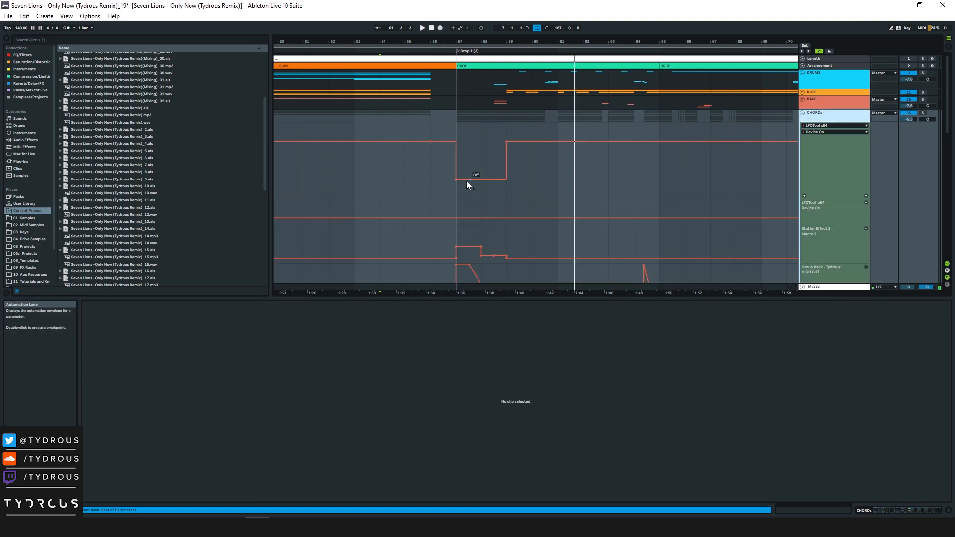
scroll(477, 245, down, 2)
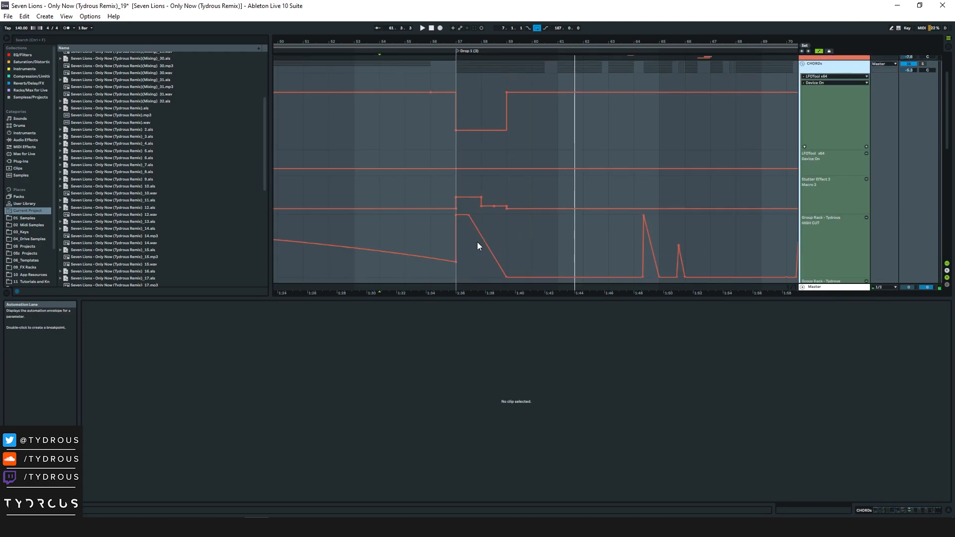
click(458, 141)
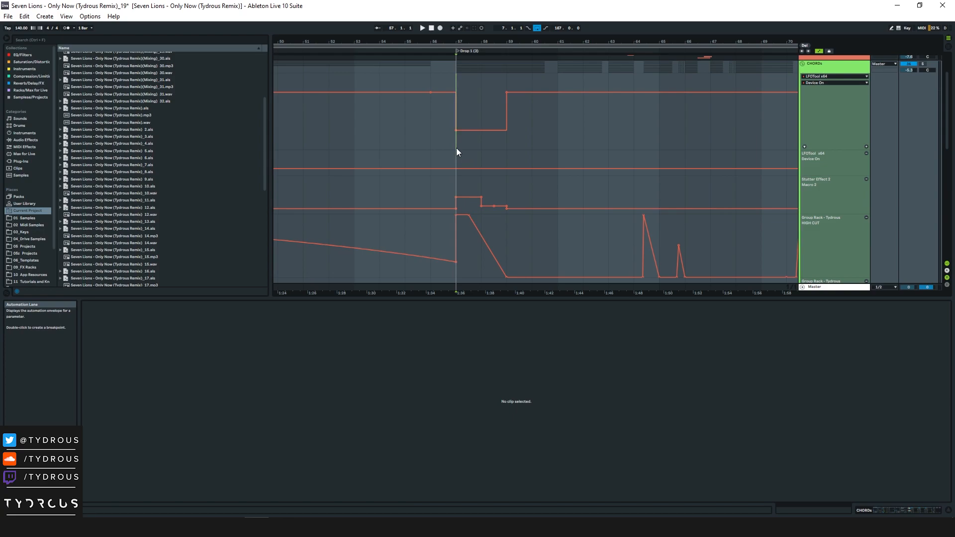
key(a)
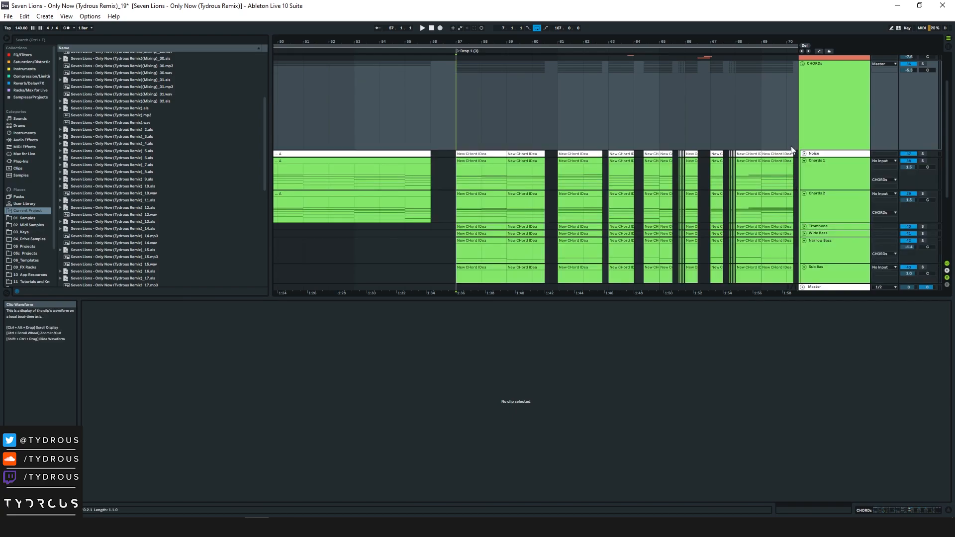
Fold the CHORDs group and play the opening of Drop 1 from bar 57
click(801, 64)
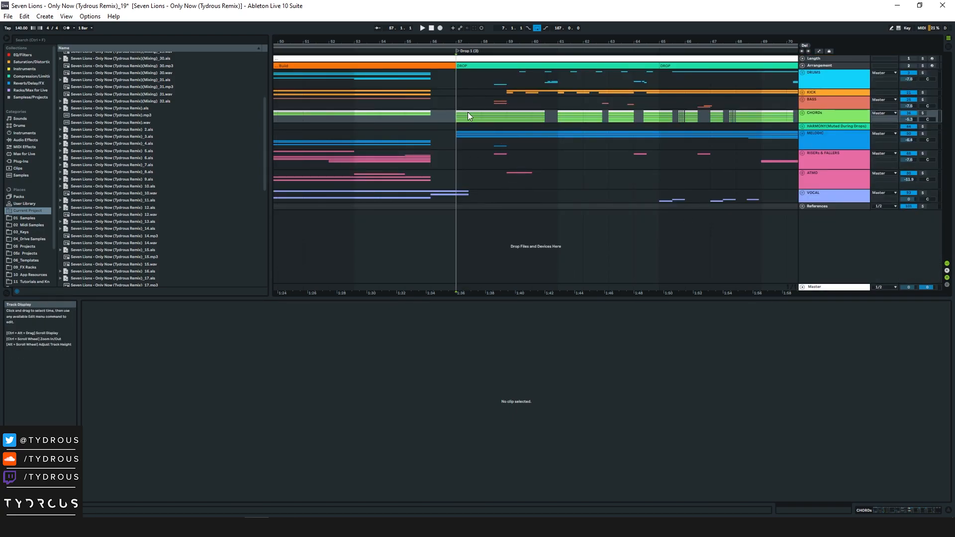
key(space)
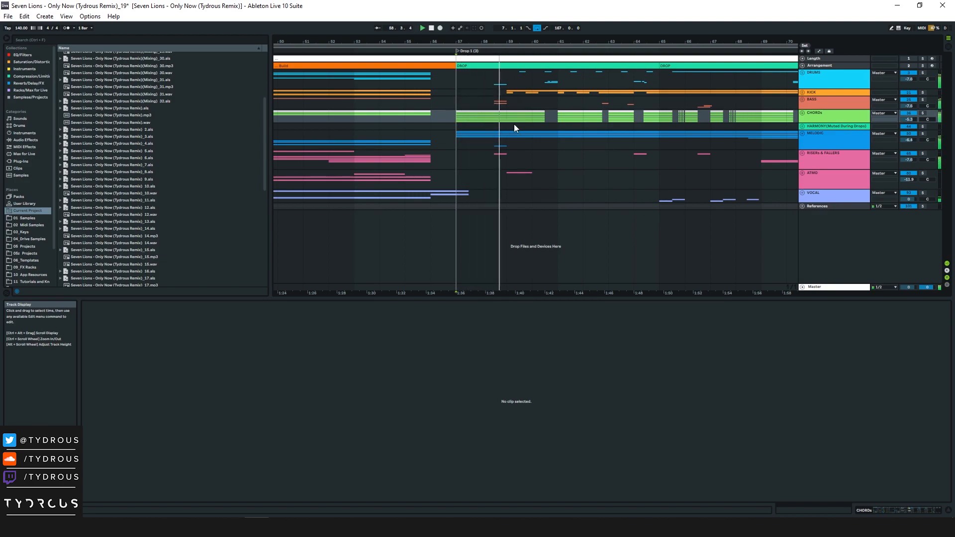
Unfold the MELODIC group, open the rising-note clip on the Fill Arp track in Drop 1, and play it
click(802, 133)
scroll(621, 210, down, 10)
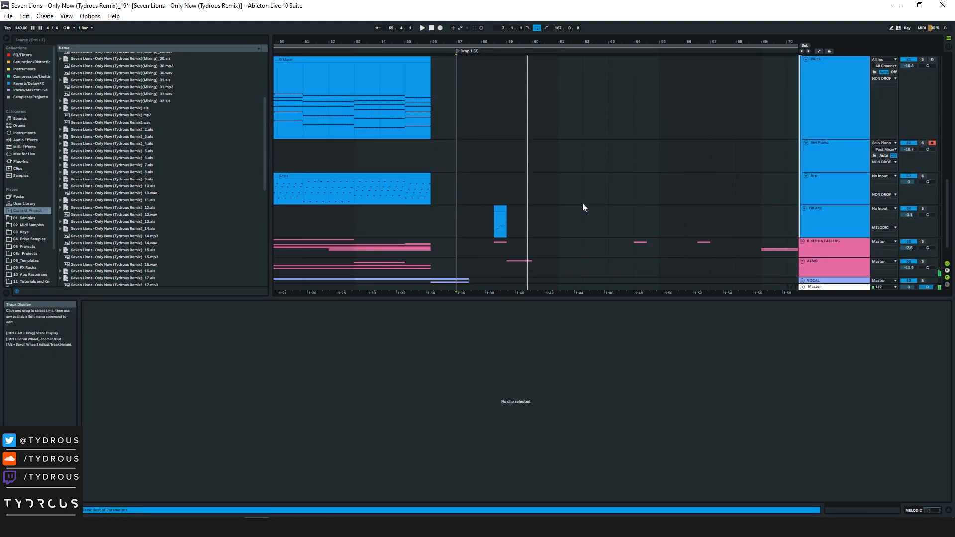
click(502, 178)
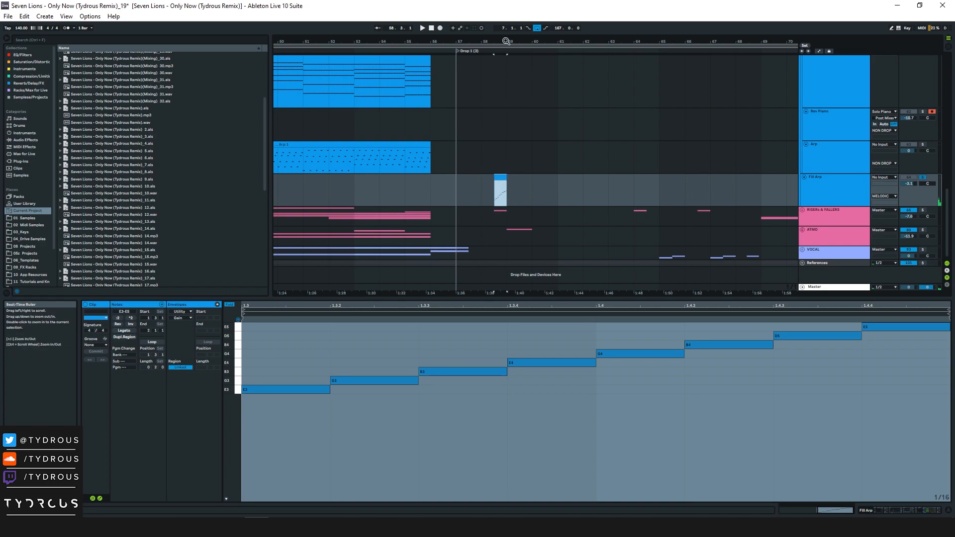
drag(506, 41, 508, 60)
key(space)
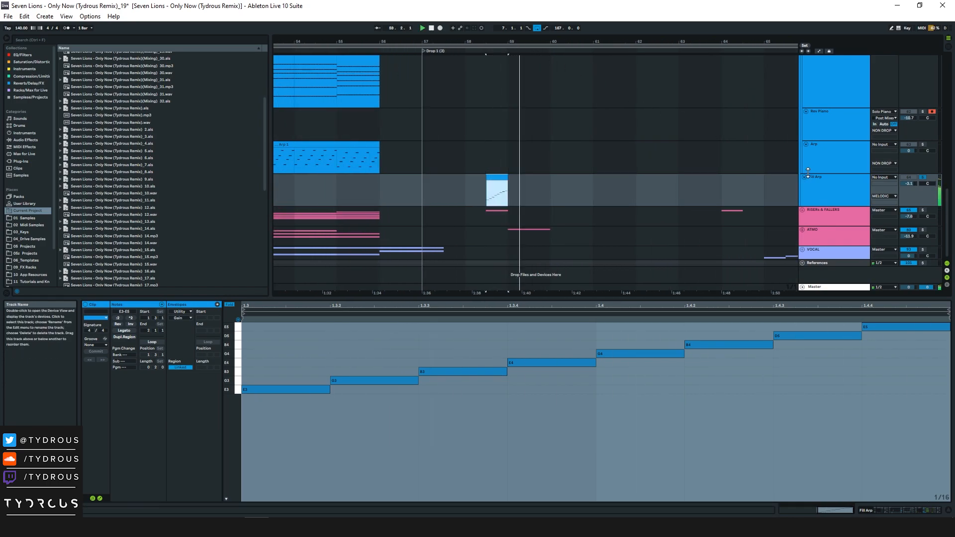
Stop playback, show the automation lanes, and examine the Fill Arp track's device chain
key(space)
key(a)
click(914, 506)
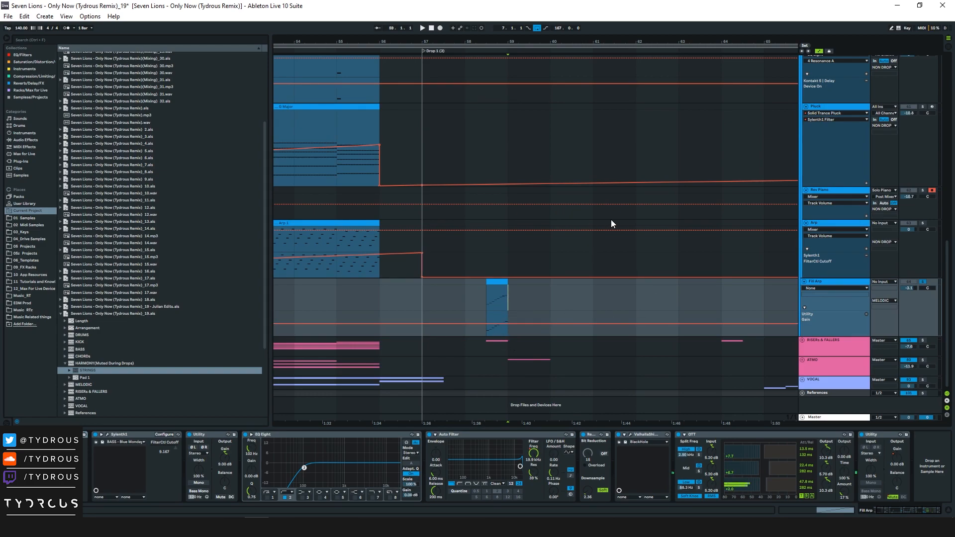
Fold the individual tracks inside the MELODIC group, and fold the group itself
alt+click(804, 283)
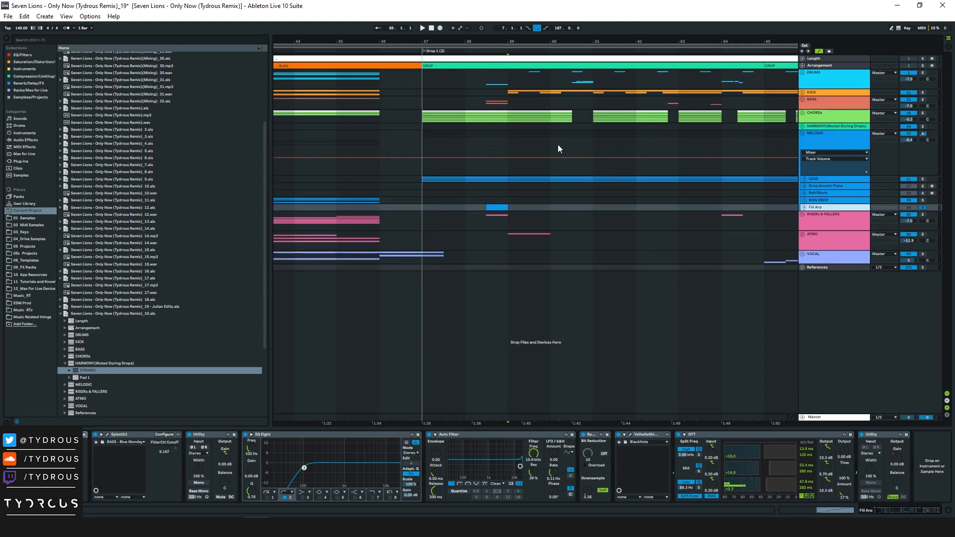
click(508, 131)
click(802, 133)
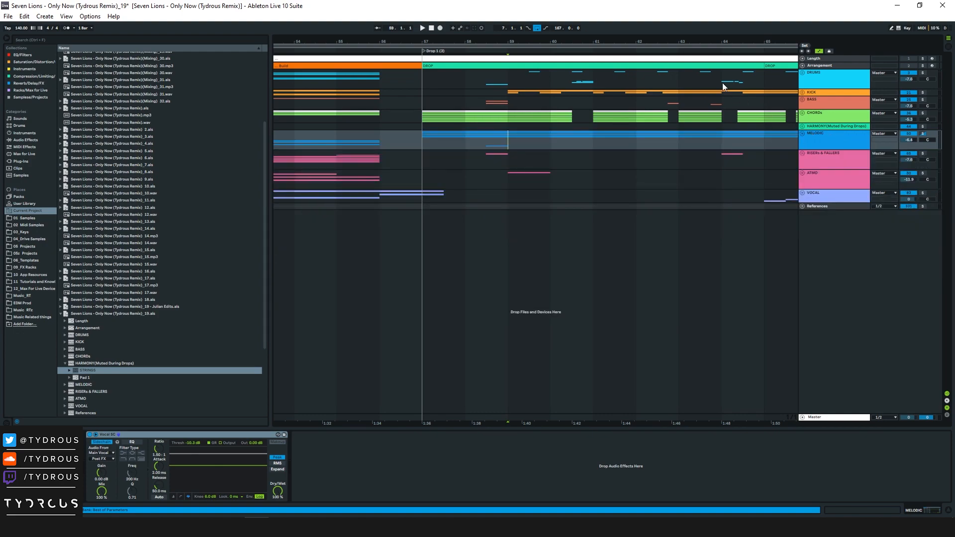
Unfold the DRUMS group and examine its build and orchestral drum tracks around the second build
drag(682, 42, 493, 39)
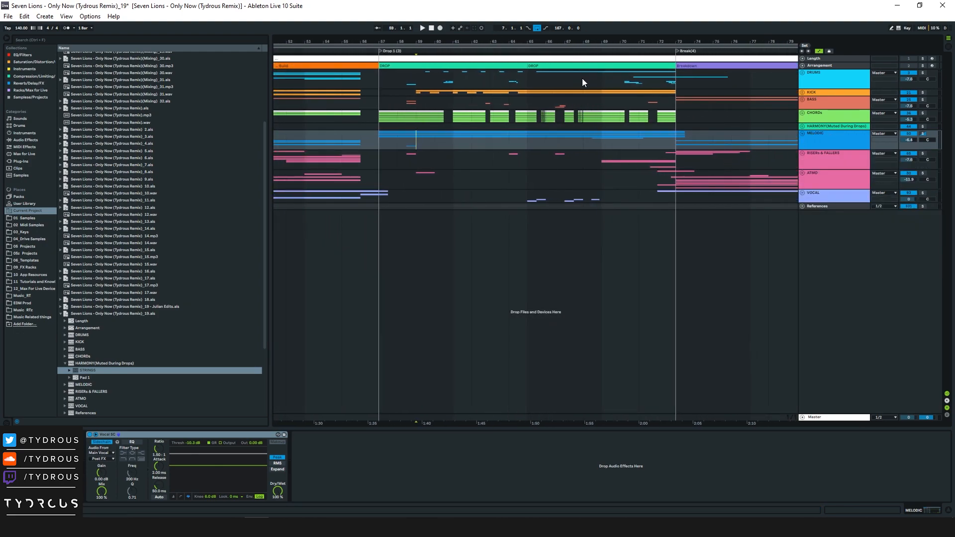
mouse_move(682, 42)
mouse_down()
mouse_move(506, 41)
mouse_move(487, 23)
mouse_move(492, 6)
mouse_up()
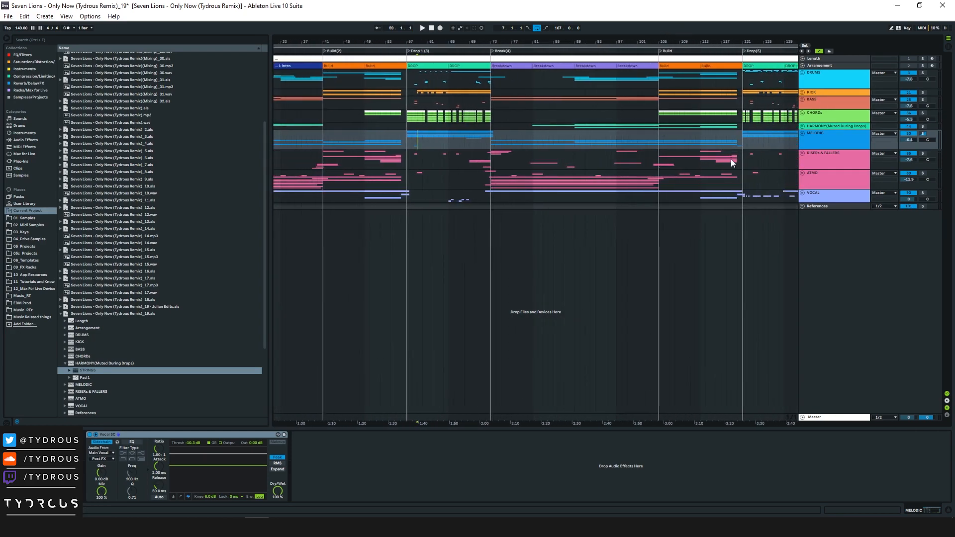
click(655, 133)
click(802, 73)
scroll(859, 213, down, 3)
drag(704, 40, 603, 80)
scroll(603, 201, down, 1)
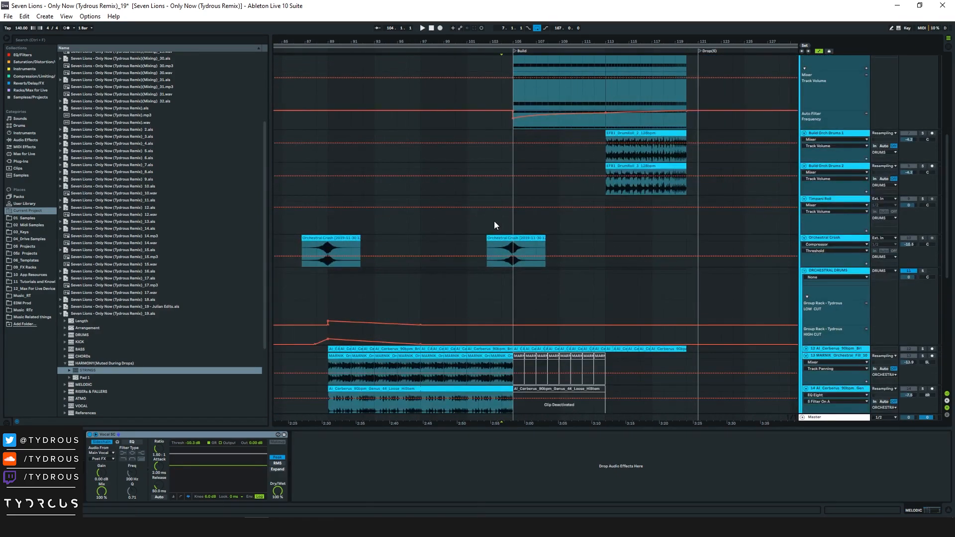
Play the ORCHESTRAL DRUMS group through the second build from bar 105, and examine its Saturator
click(530, 224)
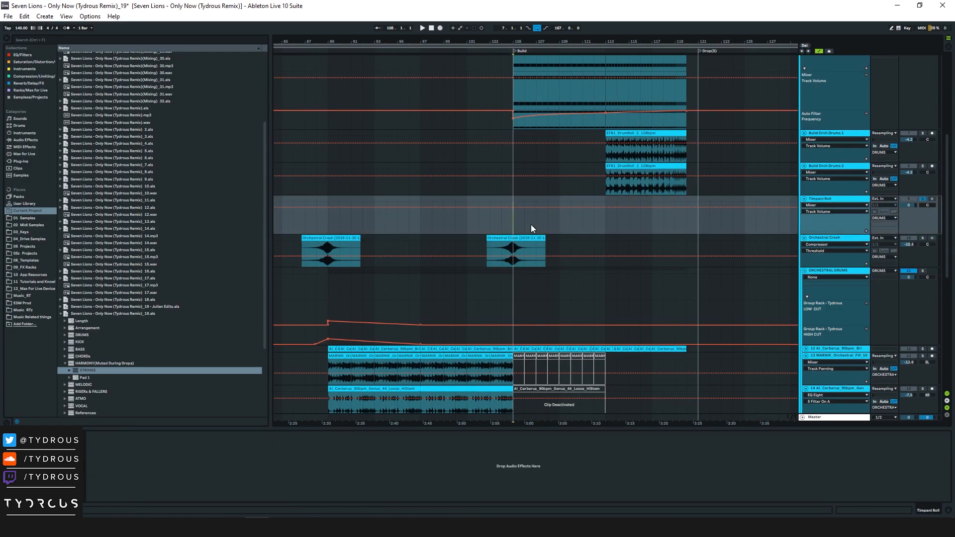
click(840, 269)
key(space)
scroll(605, 156, down, 2)
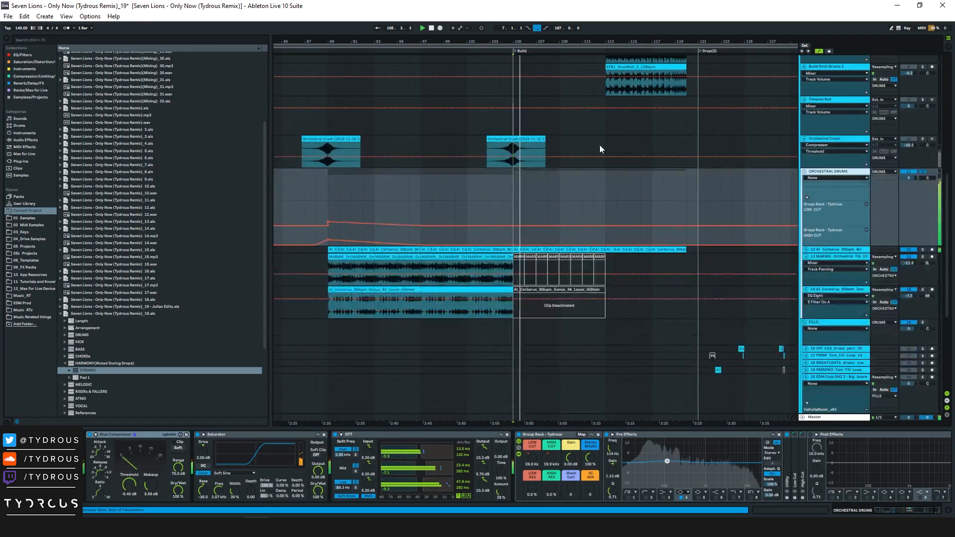
drag(548, 38, 548, 59)
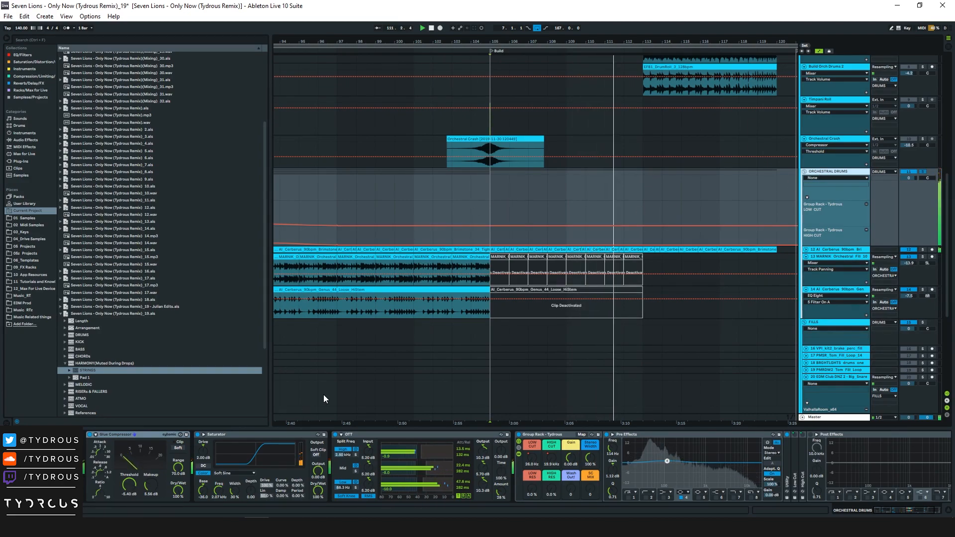
click(246, 434)
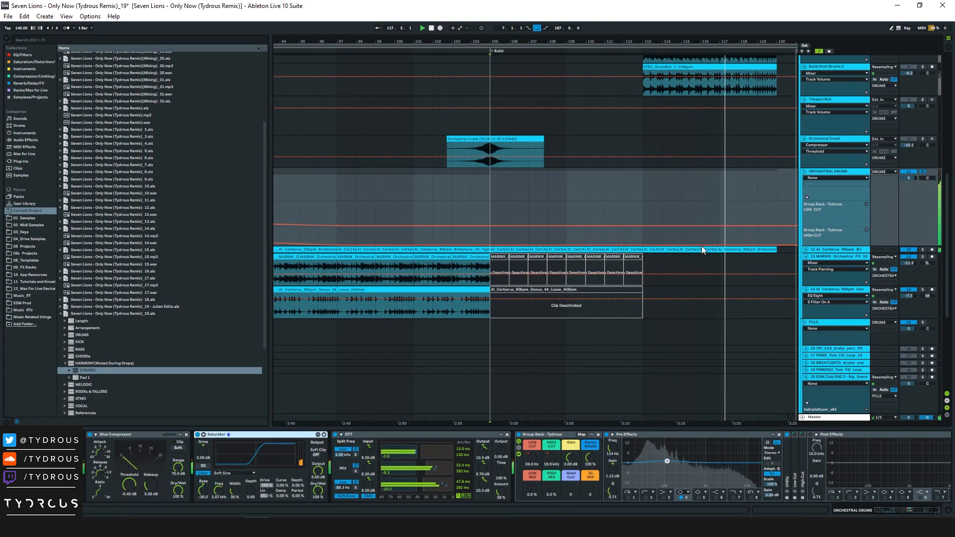
click(493, 248)
key(space)
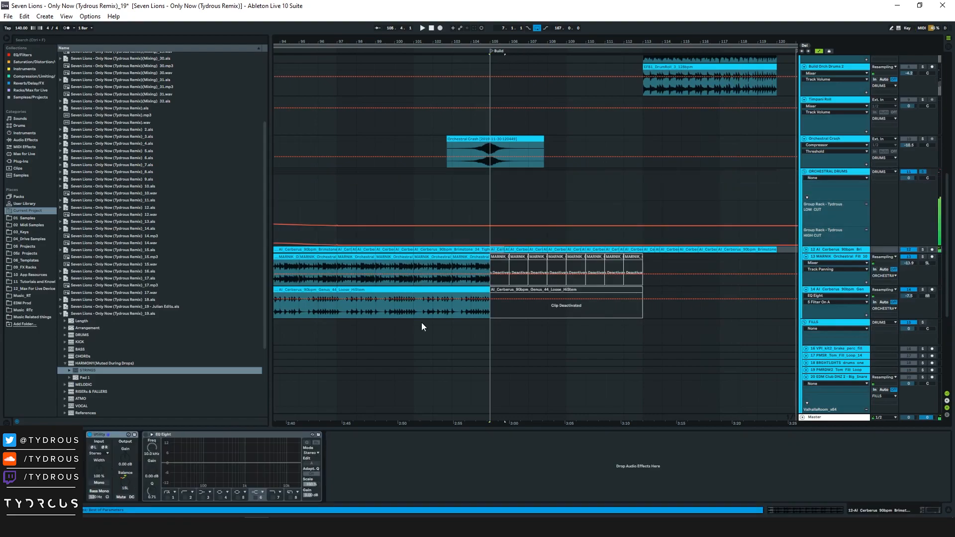
Compare playback of the ORCHESTRAL DRUMS going into the second build with the group's Glue Compressor, Saturator and OTT bypassed and enabled
click(424, 249)
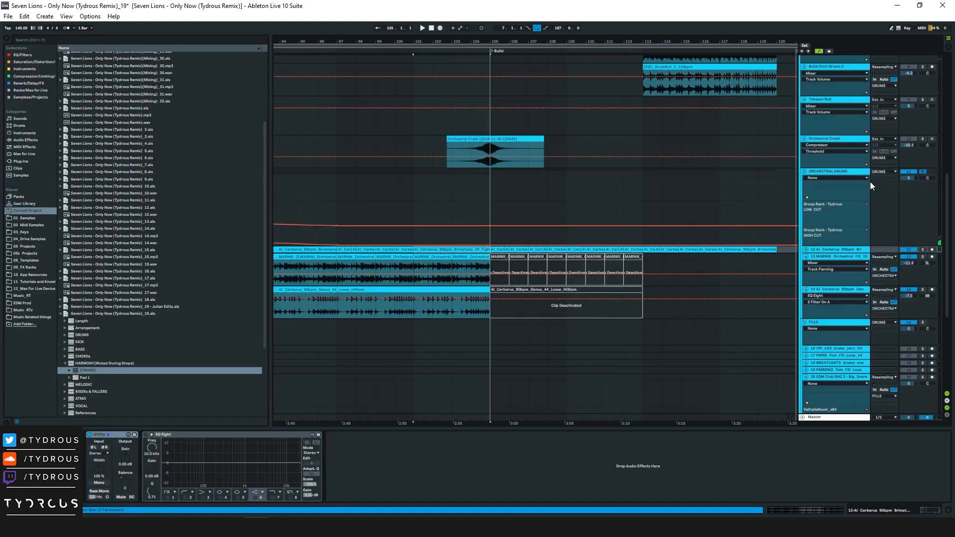
click(430, 202)
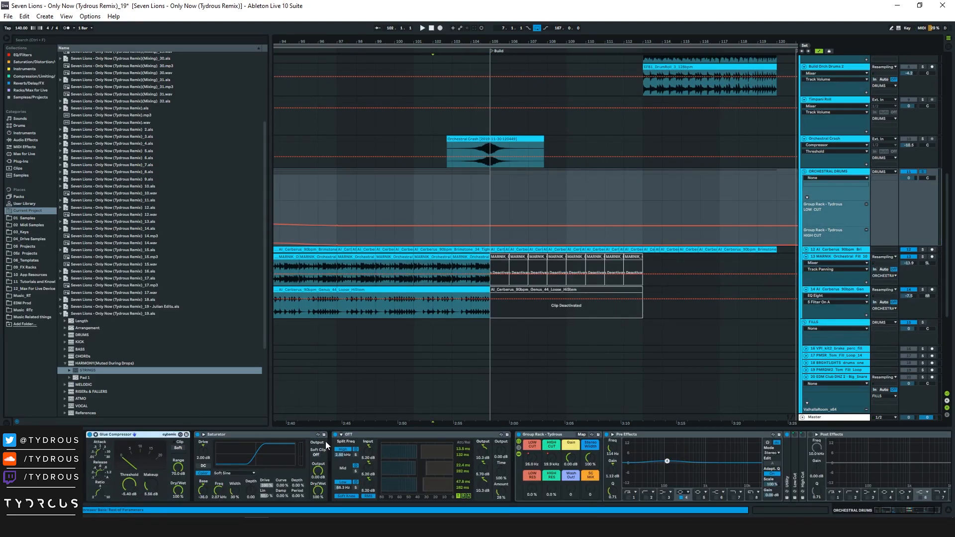
key(0)
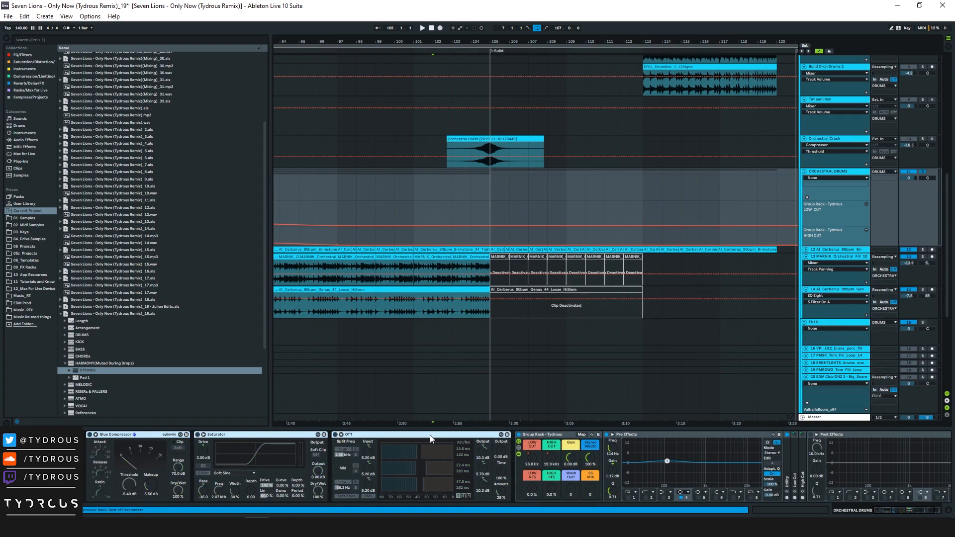
key(space)
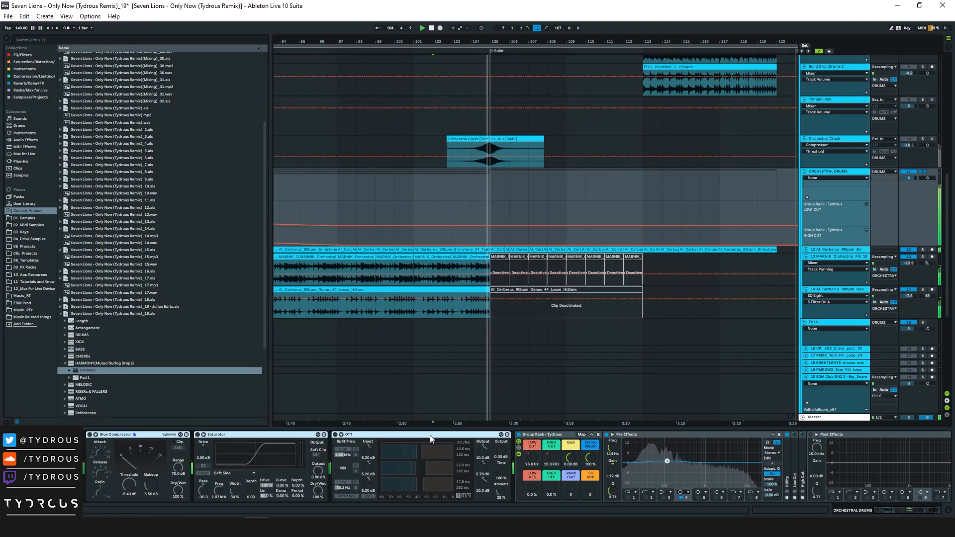
key(space)
key(space)
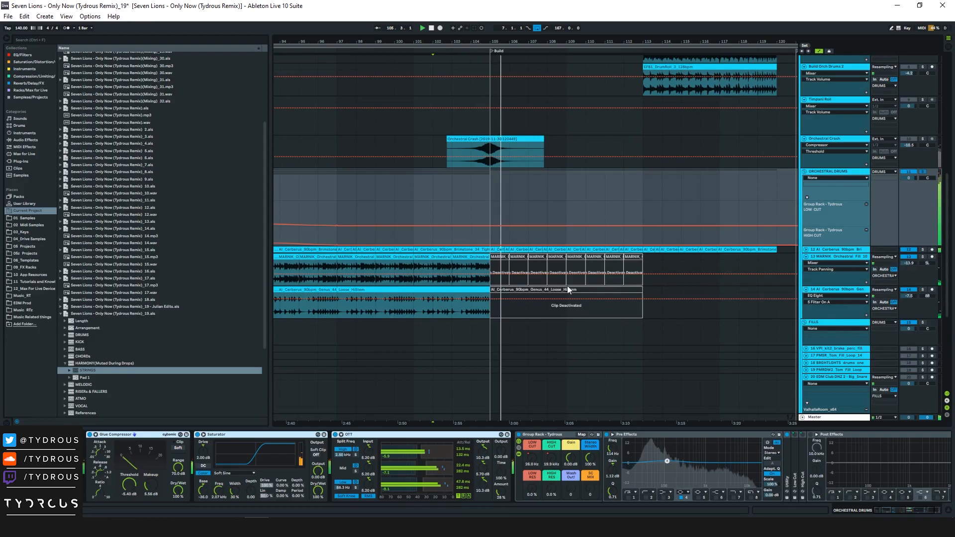
key(space)
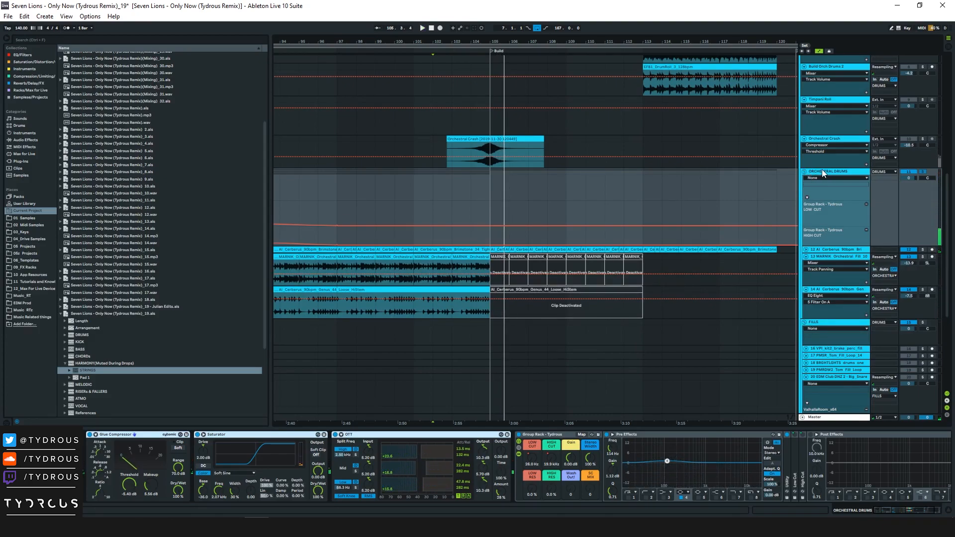
Hide the automation lanes and fold the individual tracks inside the DRUMS group
click(822, 170)
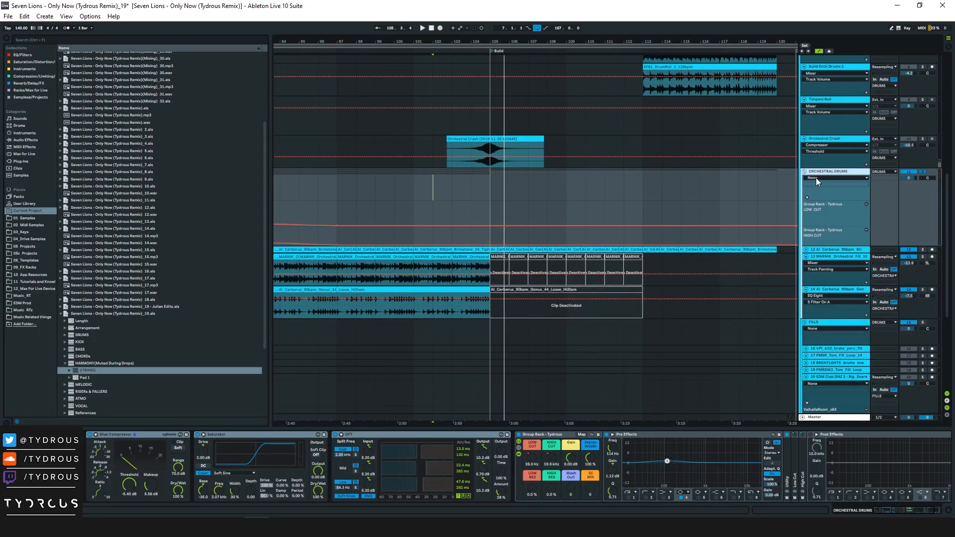
key(a)
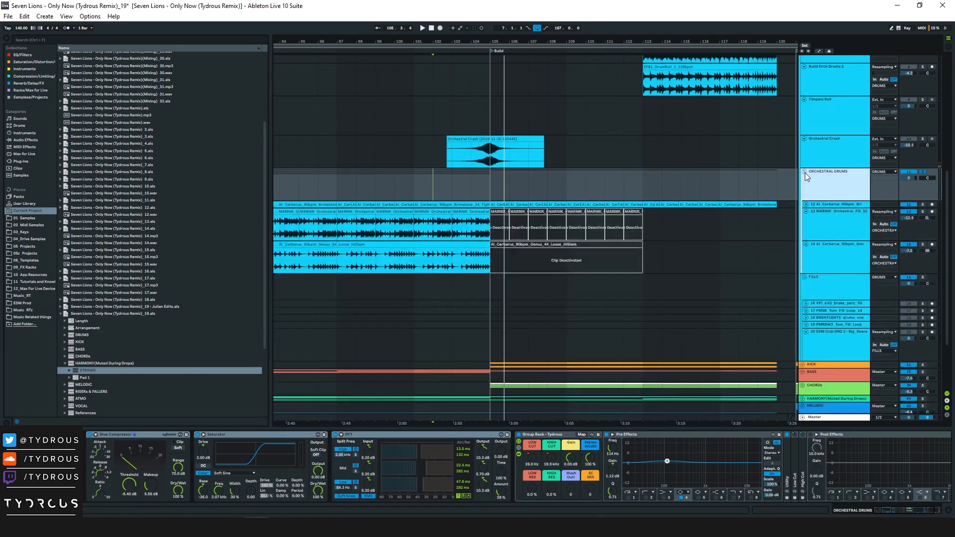
alt+click(804, 172)
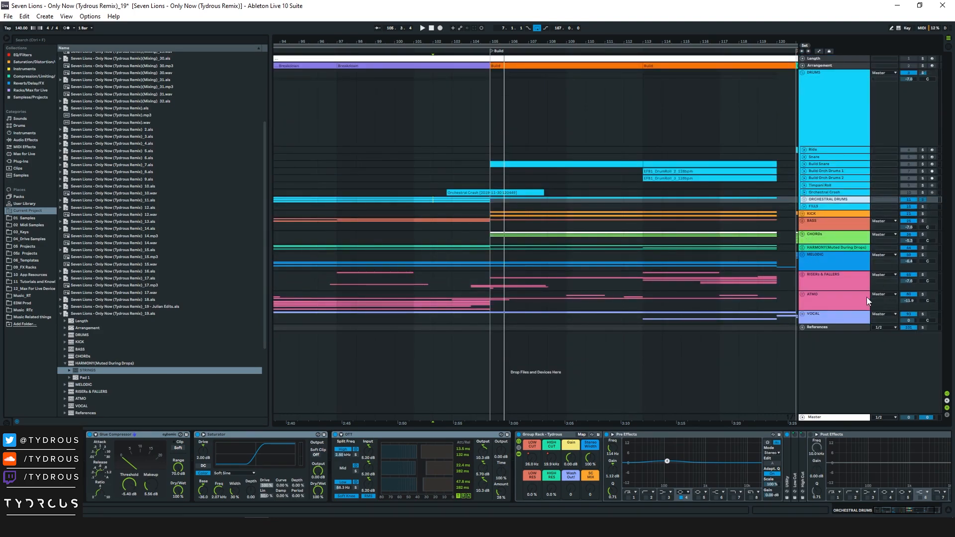
Unfold the HARMONY group and play the Staccato Cello clip from bar 113 through the end of the second build
click(802, 248)
click(837, 309)
scroll(830, 278, down, 2)
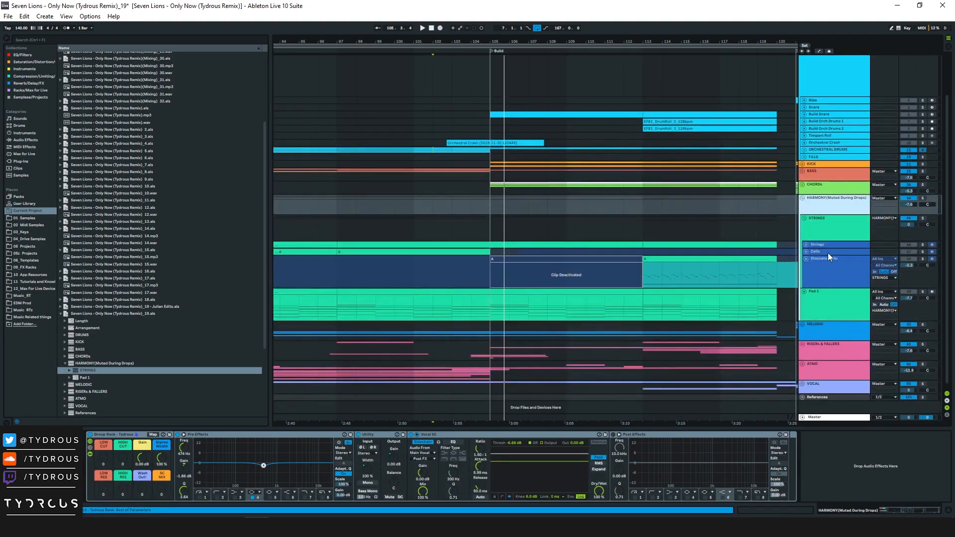
click(696, 261)
key(space)
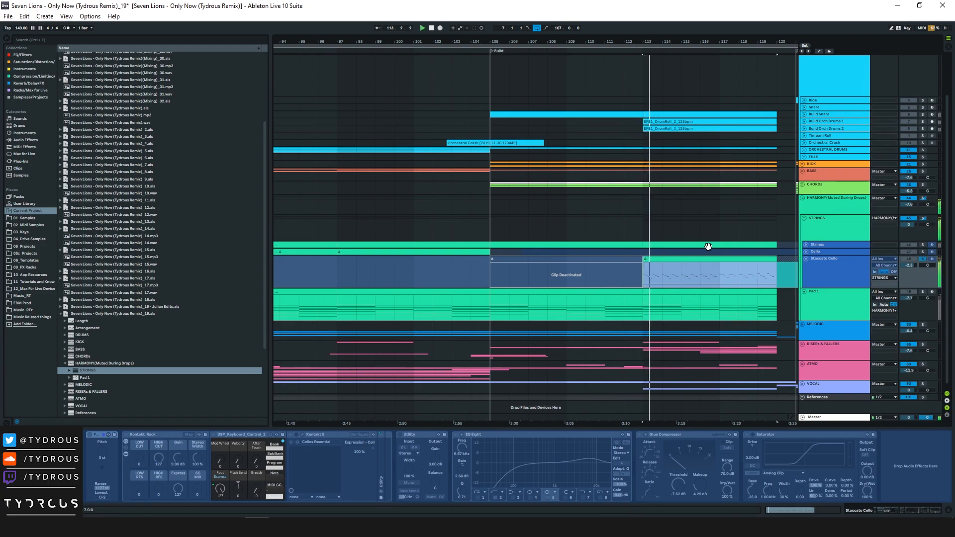
drag(731, 41, 583, 65)
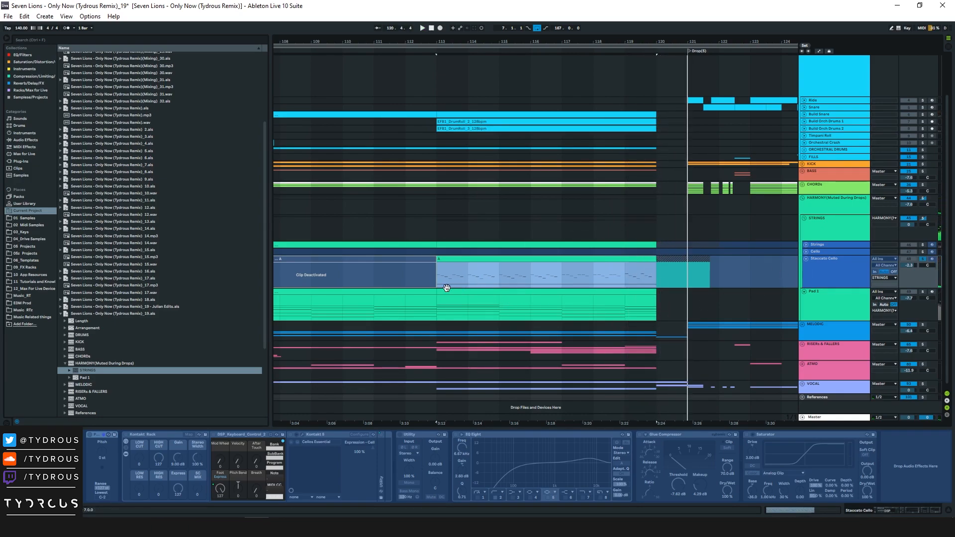
Select the STRINGS group at bar 113, and play the build in the full mix into the second drop
click(437, 273)
click(834, 226)
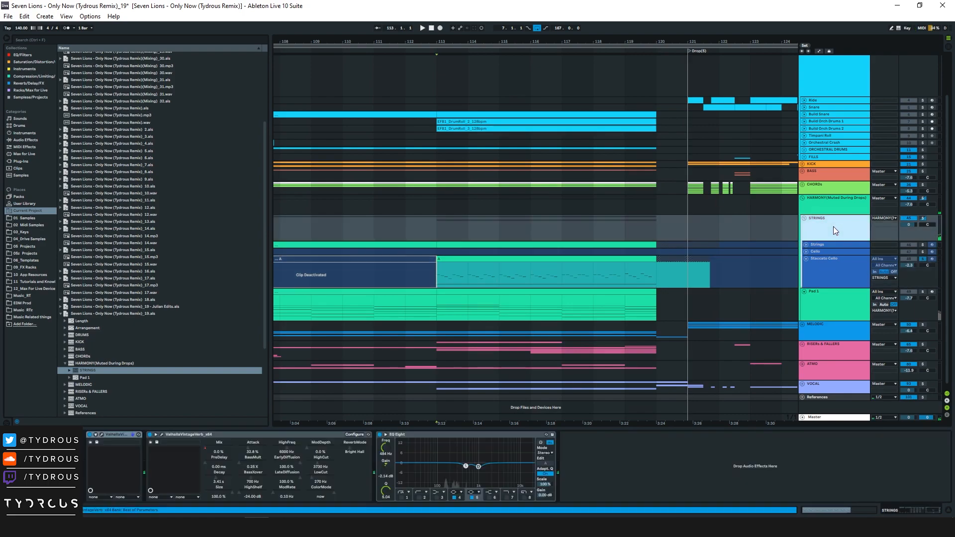
click(428, 225)
key(space)
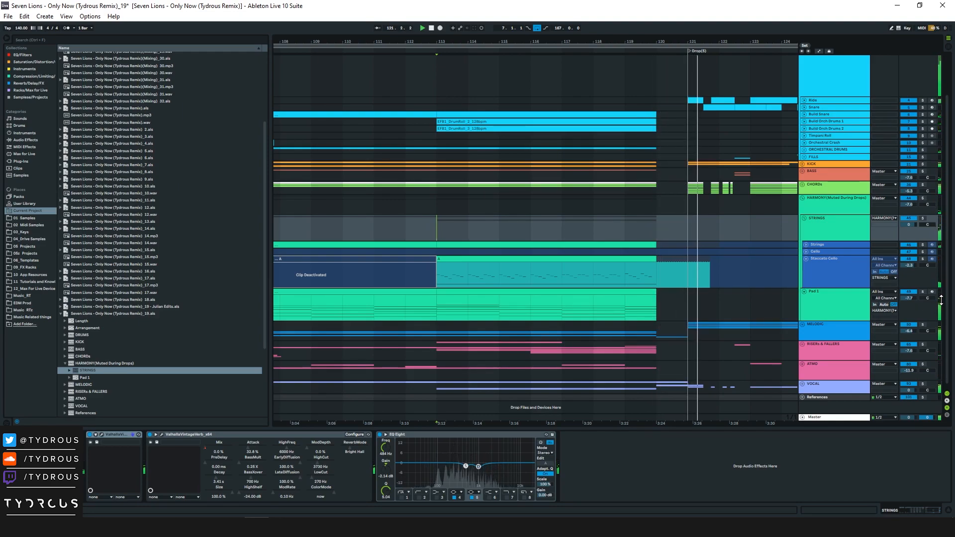
Fold the HARMONY group, show the whole second drop, and examine the CHORDs group at bar 133
alt+click(802, 198)
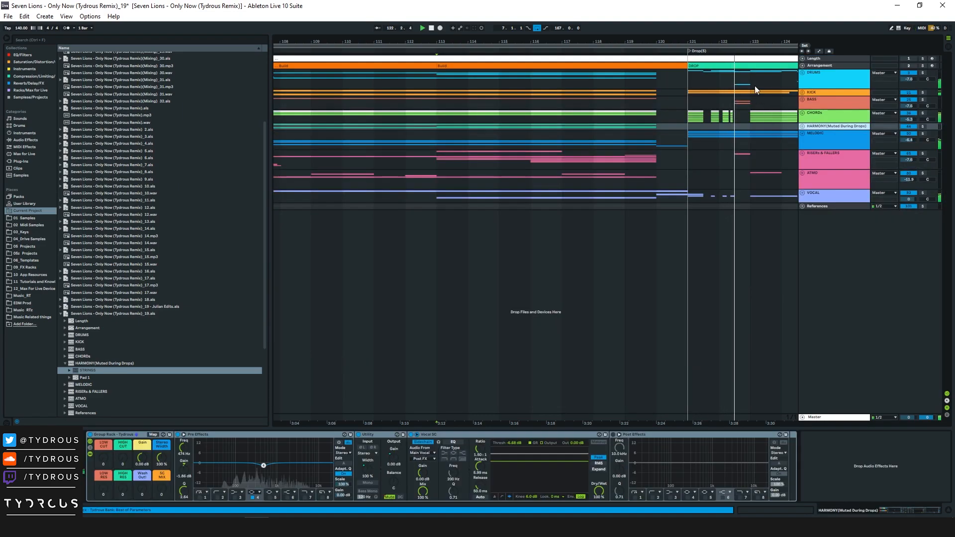
drag(747, 42, 493, 20)
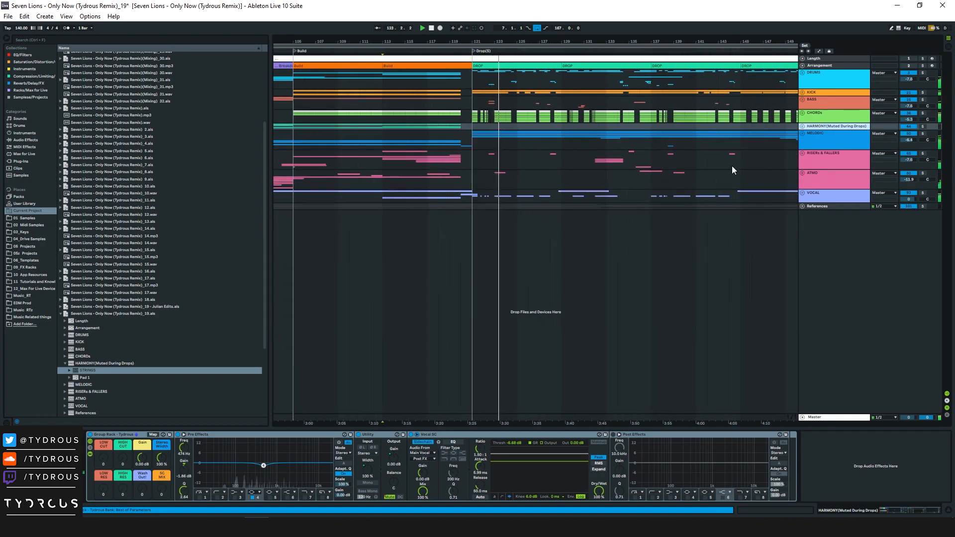
click(811, 116)
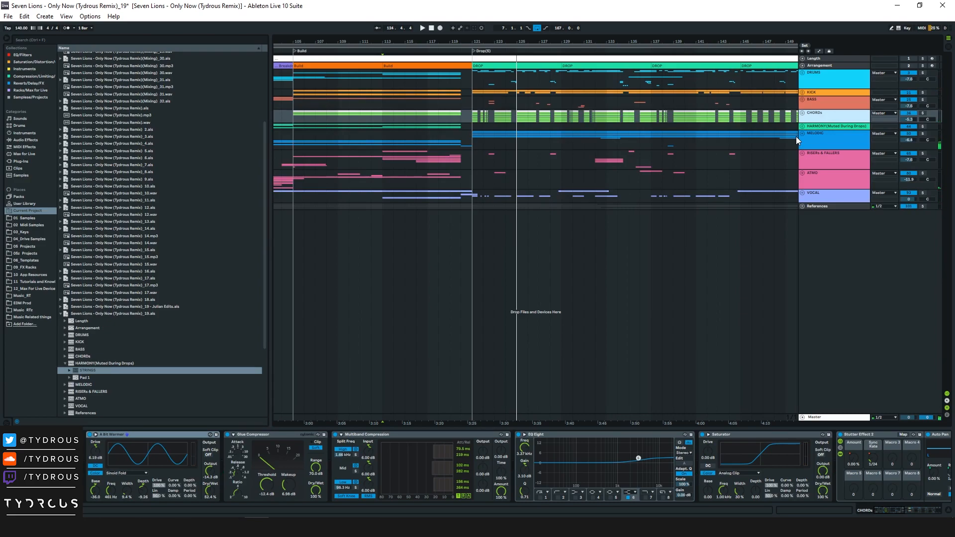
click(495, 119)
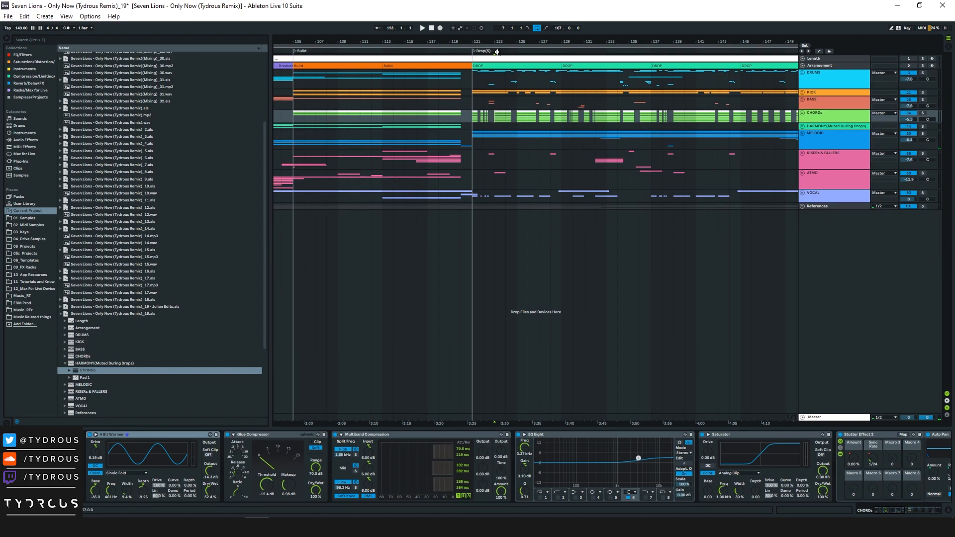
drag(500, 40, 515, 49)
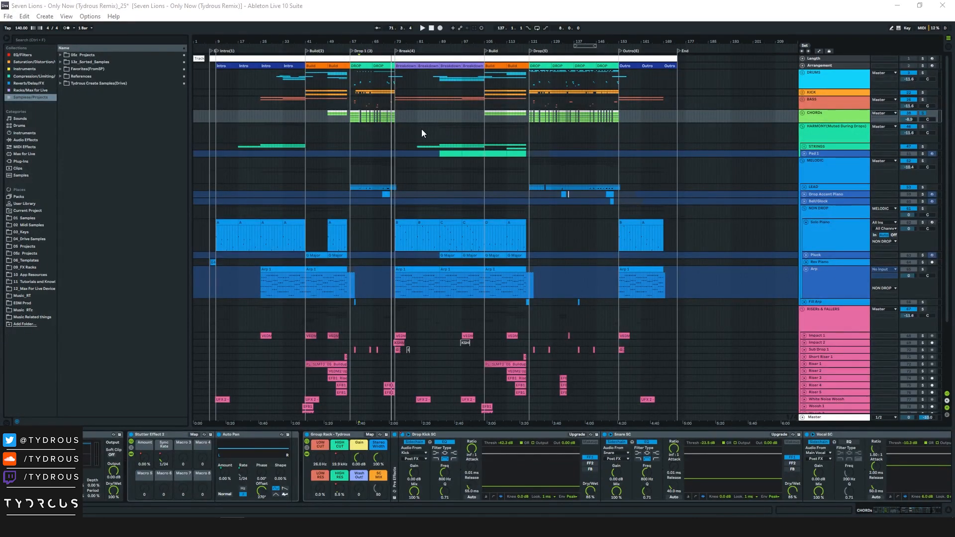
Examine the CHORDs group from bar 49 of the first build through the whole second drop, bars 121 to 153
drag(346, 41, 373, 41)
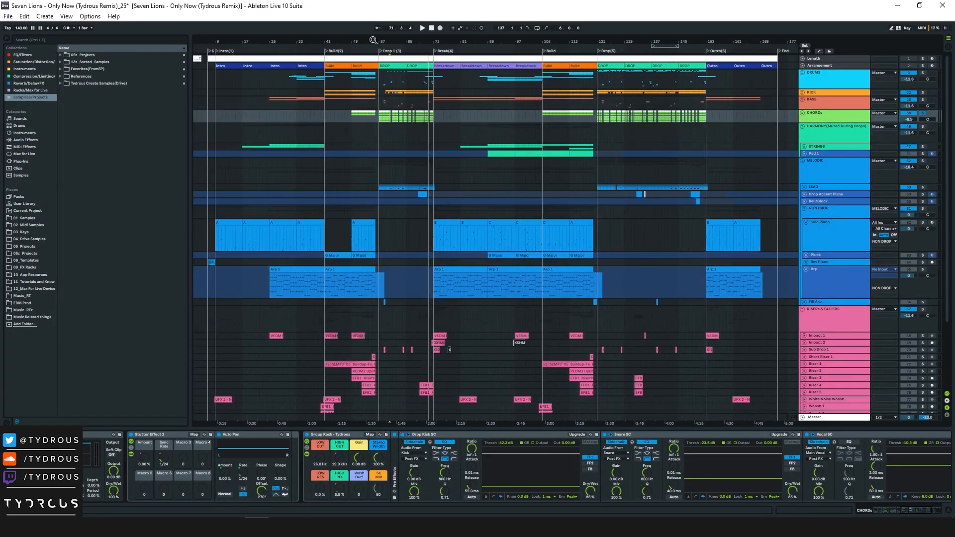
click(352, 113)
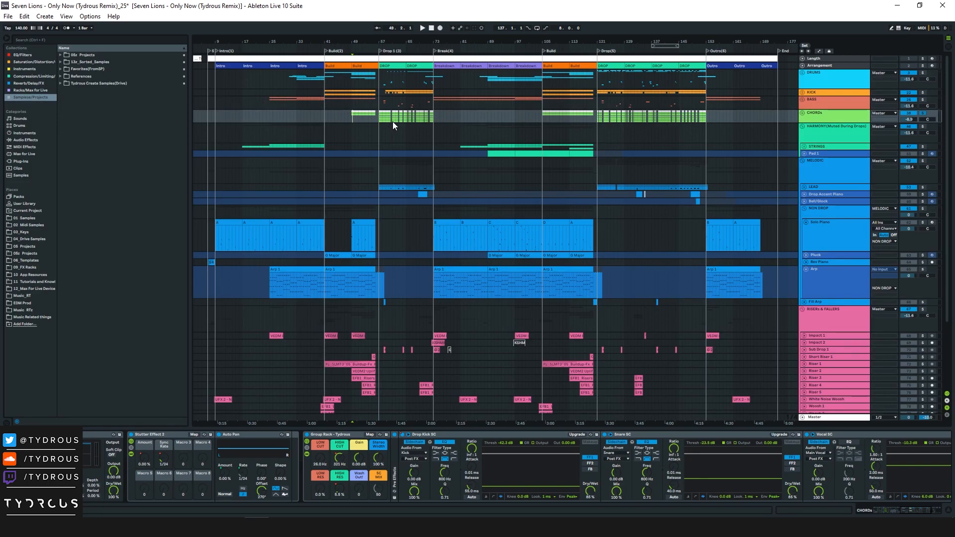
drag(622, 42, 484, 109)
drag(399, 115, 778, 120)
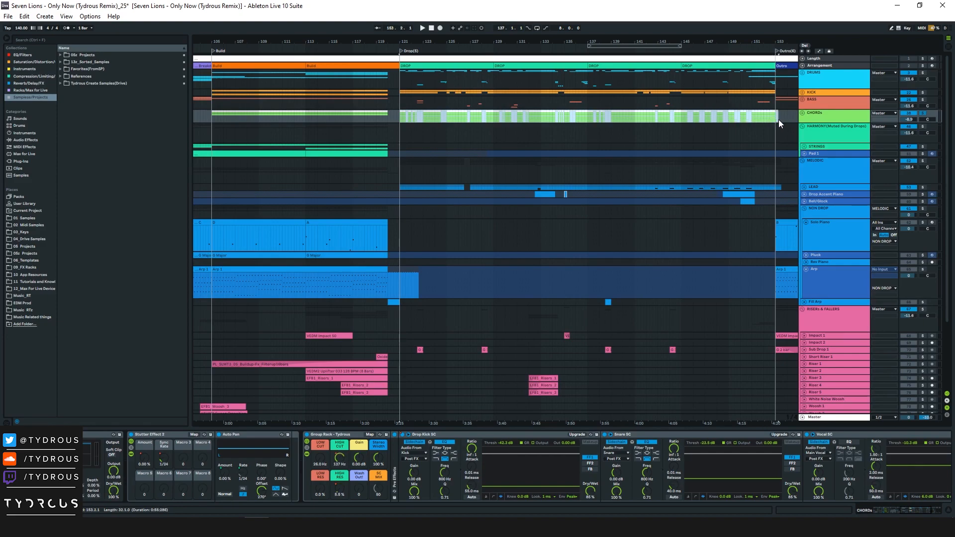
click(779, 119)
drag(512, 115, 517, 118)
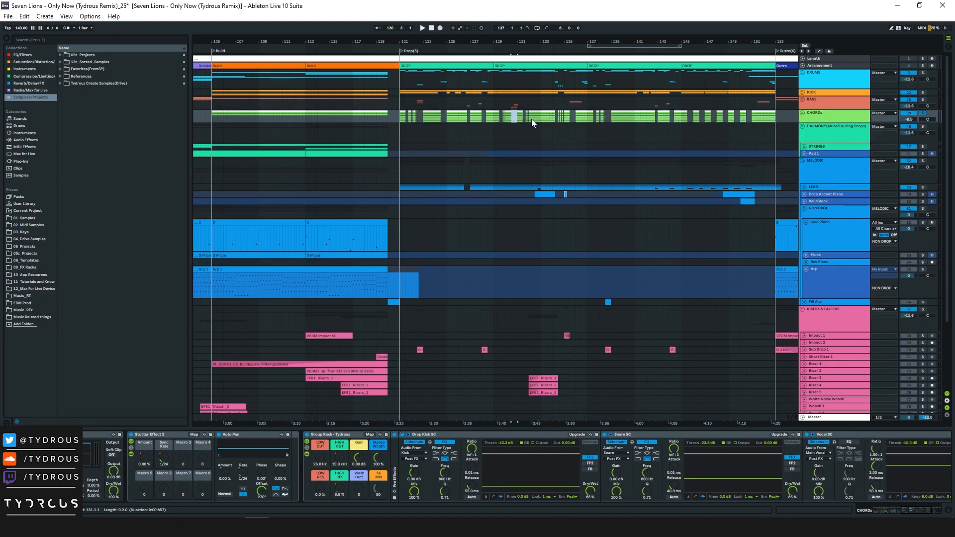
click(597, 118)
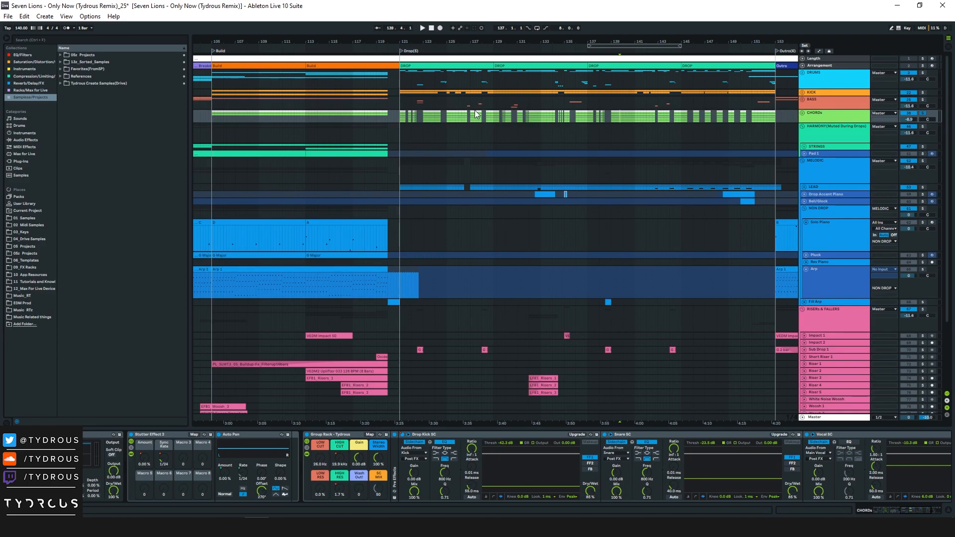
Show most of the arrangement, fold the MELODIC group together with the other unfolded groups, and take the CHORDs group off solo
drag(406, 39, 525, 40)
drag(362, 39, 420, 46)
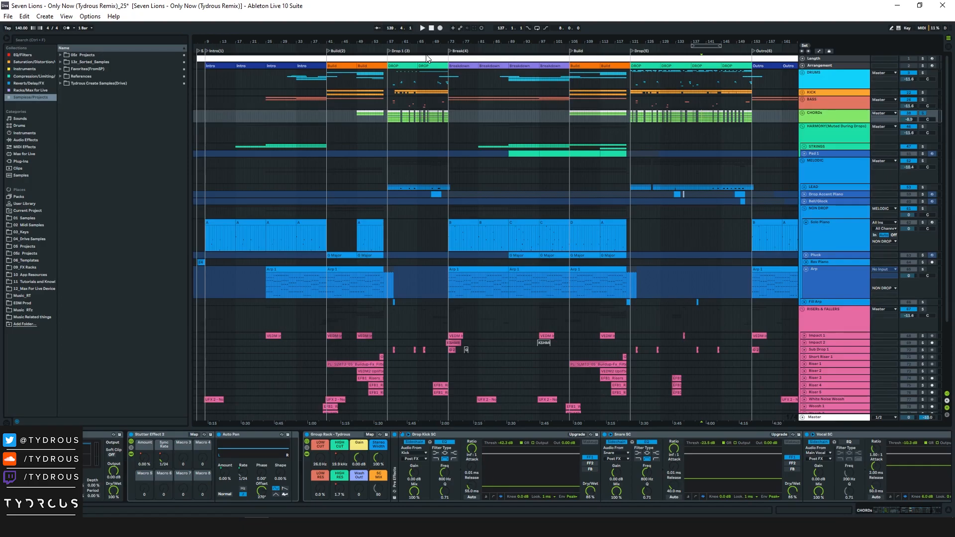
click(824, 169)
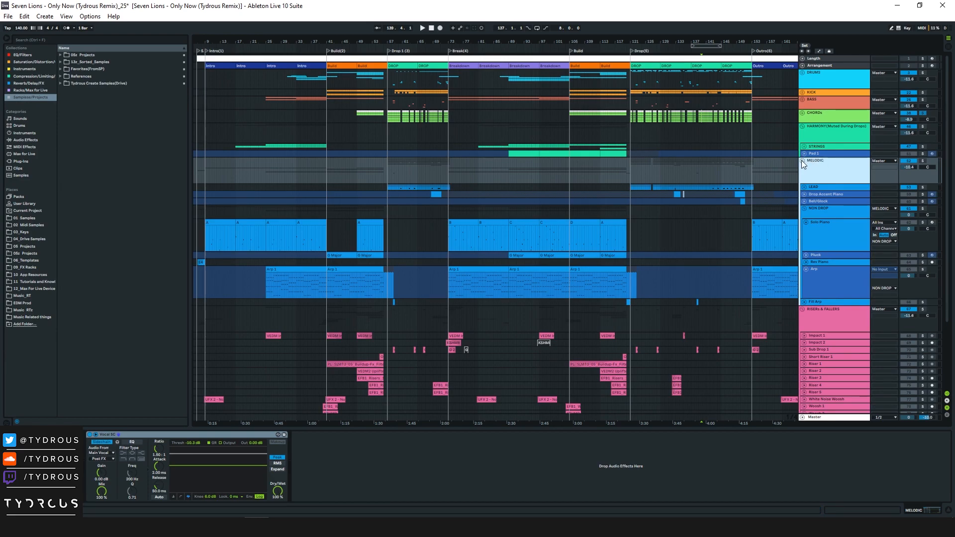
alt+click(801, 160)
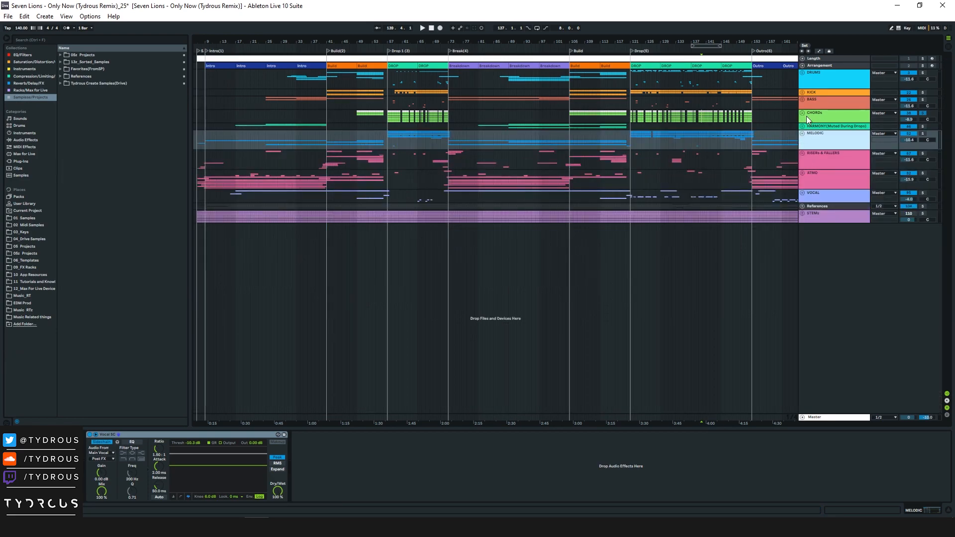
click(921, 115)
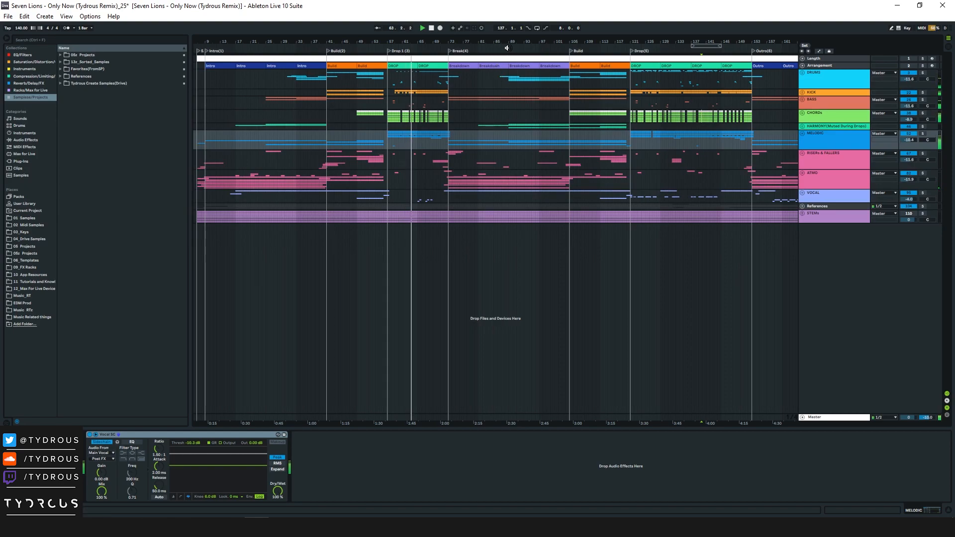
Play the full mix through the breakdown, then from bar 113 of the second build into the second drop
drag(511, 37, 550, 73)
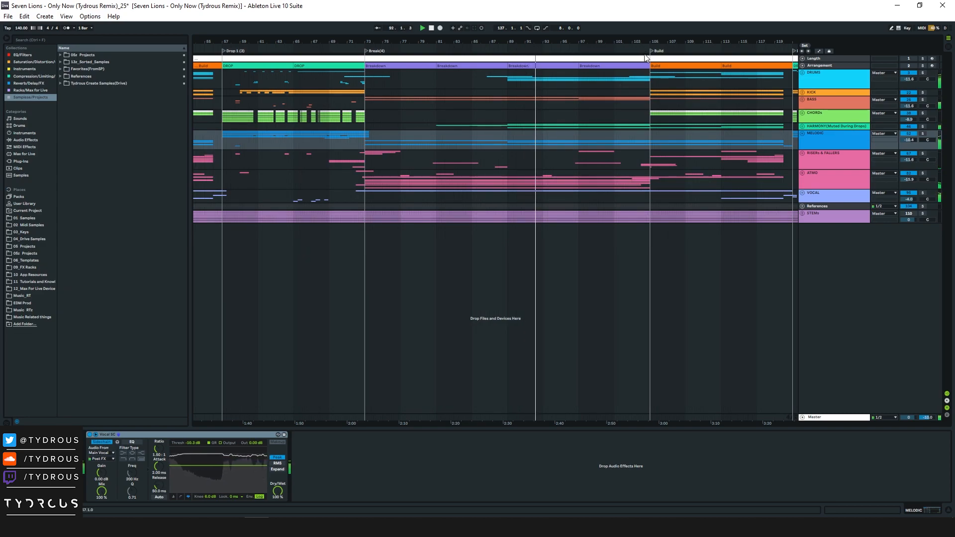
drag(644, 42, 537, 44)
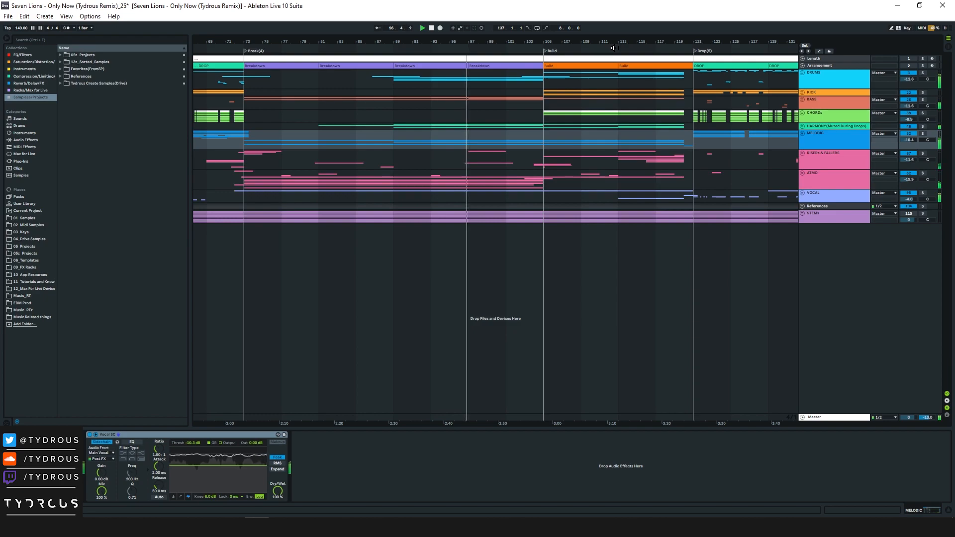
click(617, 118)
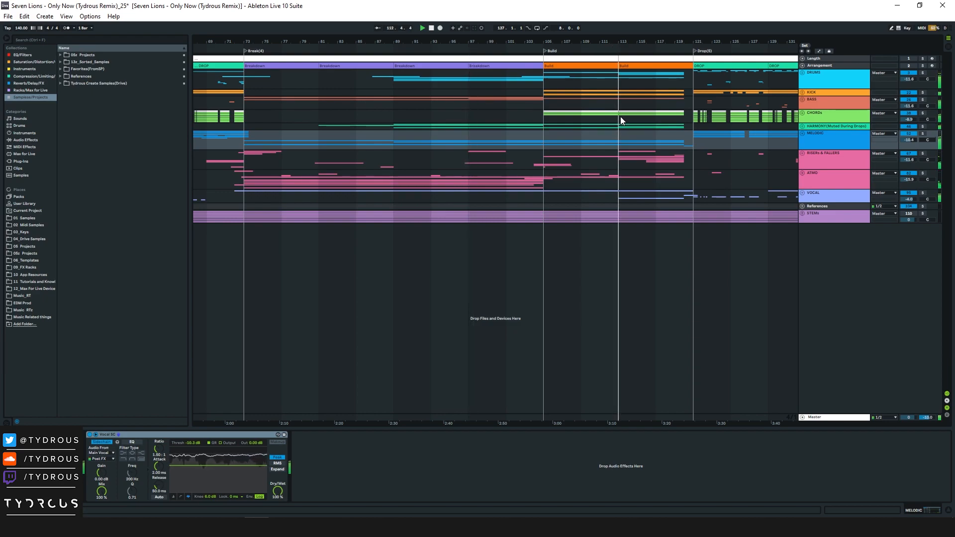
drag(687, 44, 512, 51)
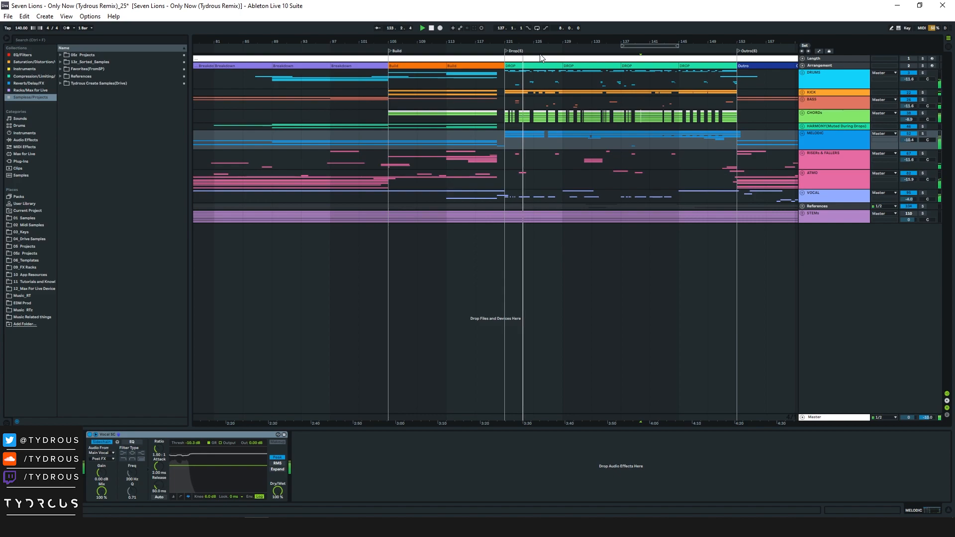
drag(600, 39, 600, 56)
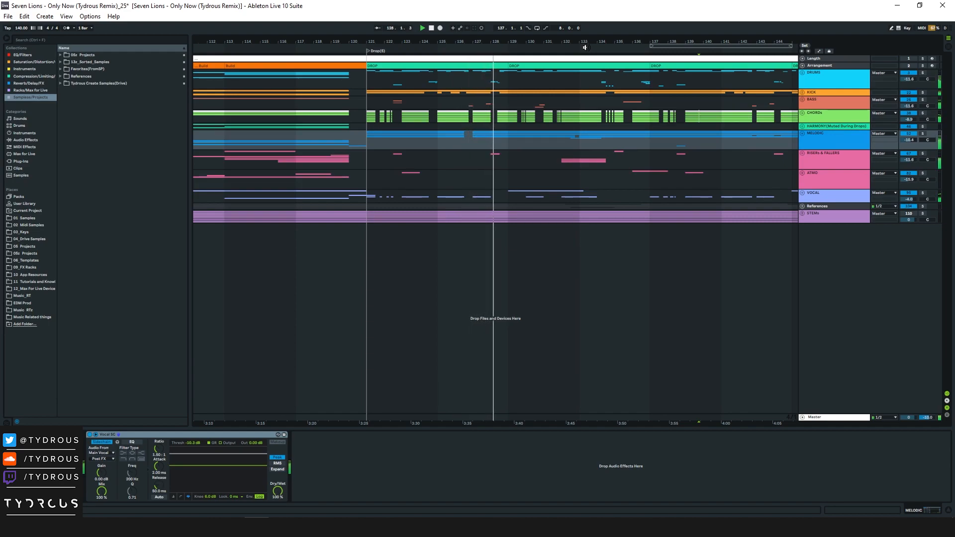
Skip ahead within the second drop during playback, then jump to the outro and play it in the full mix
click(584, 47)
drag(615, 40, 464, 37)
drag(552, 42, 454, 30)
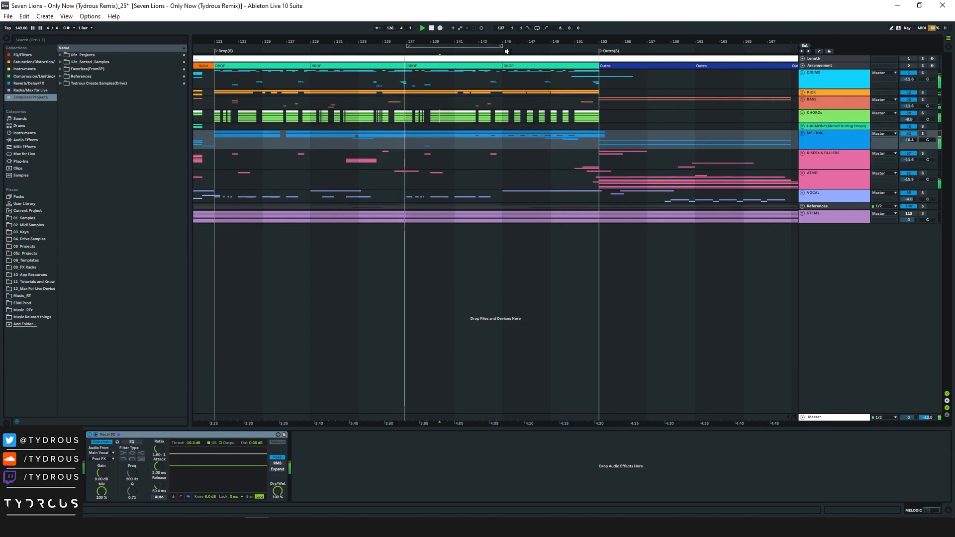
click(601, 51)
drag(604, 42, 438, 41)
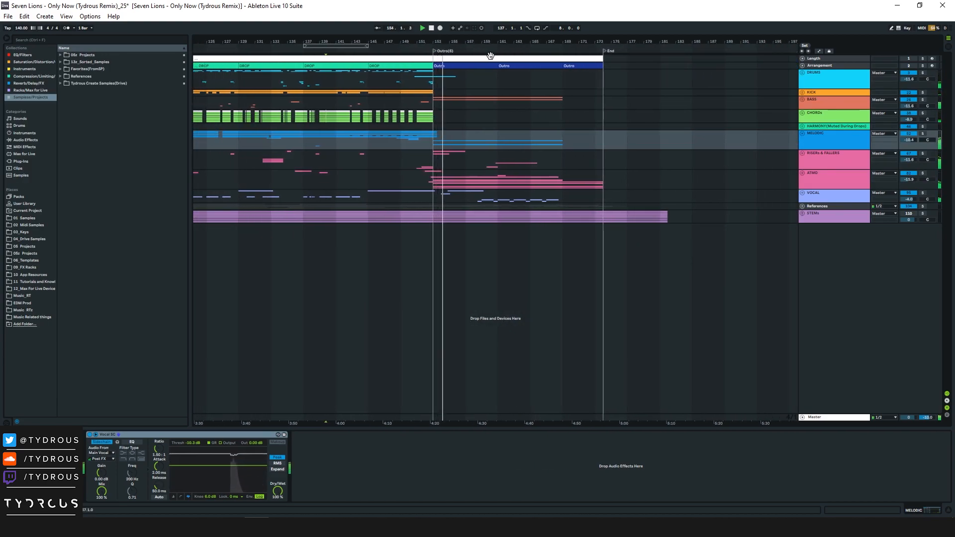
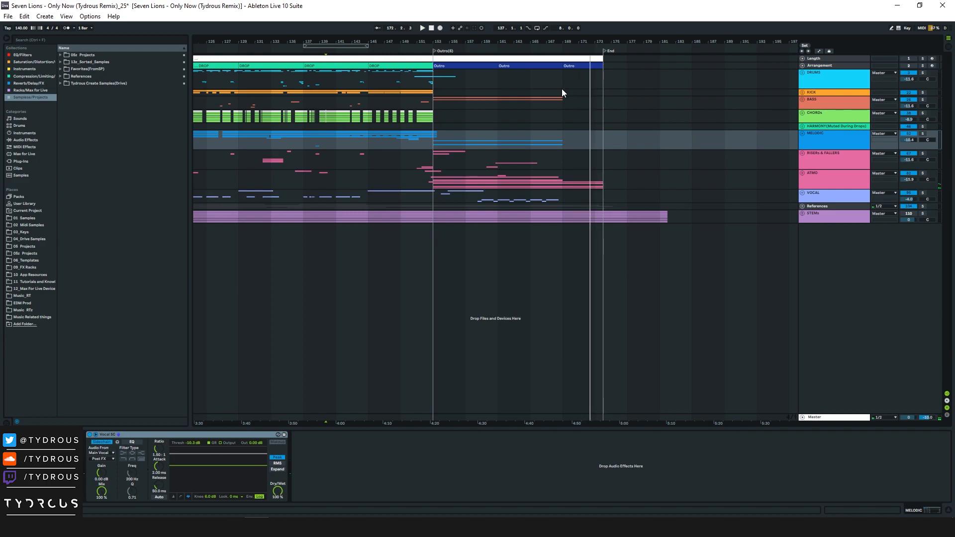
Show the whole arrangement, unfold the MELODIC group, and expand its Drop Accent Piano and Bell/Glock tracks
drag(478, 43, 633, 12)
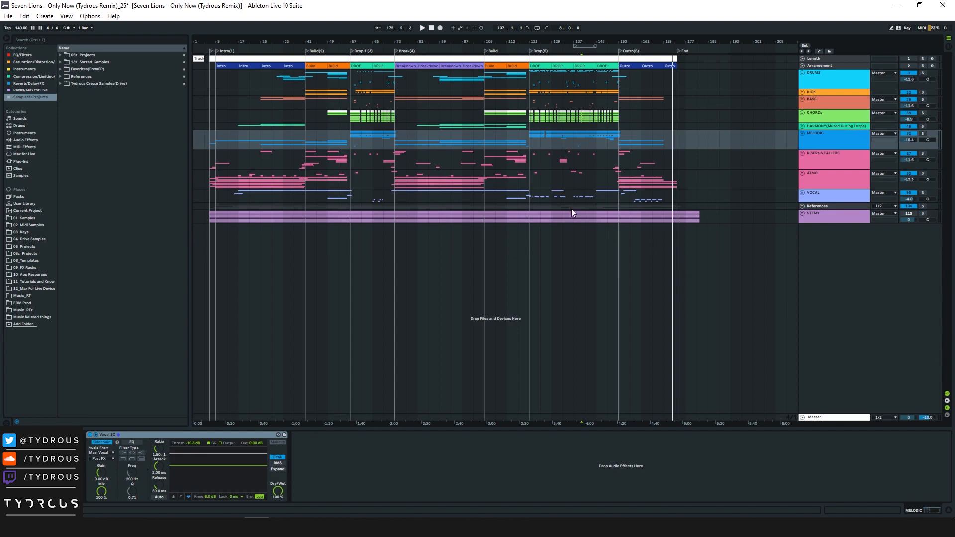
click(801, 133)
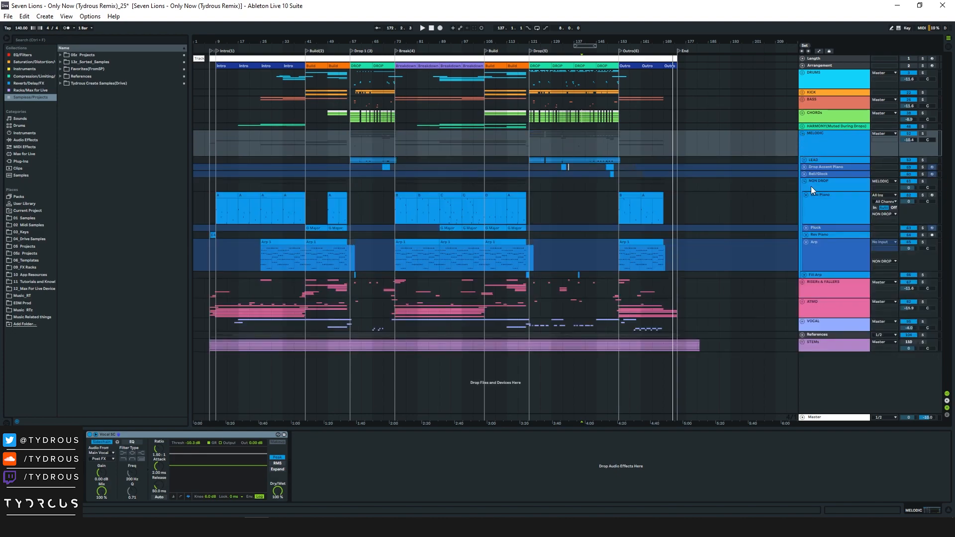
click(813, 198)
click(804, 167)
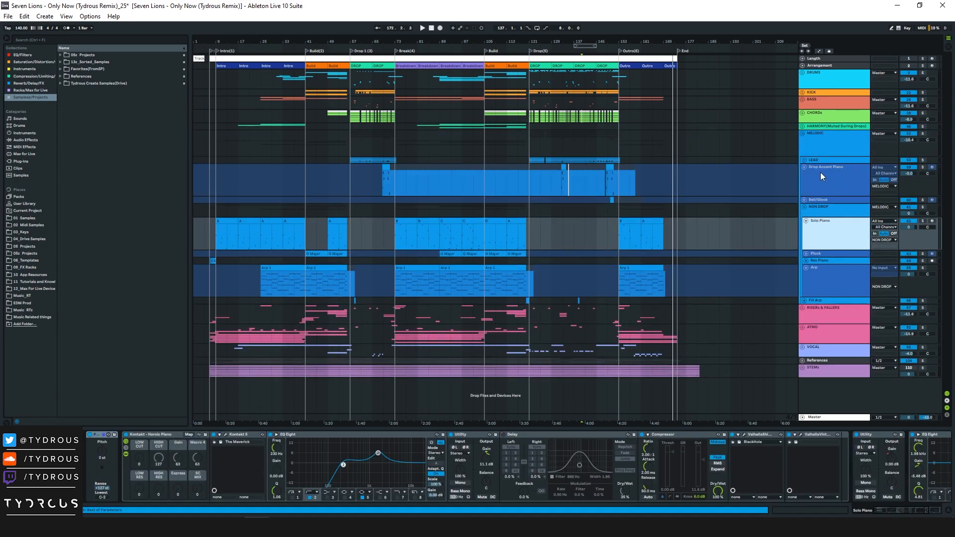
click(804, 200)
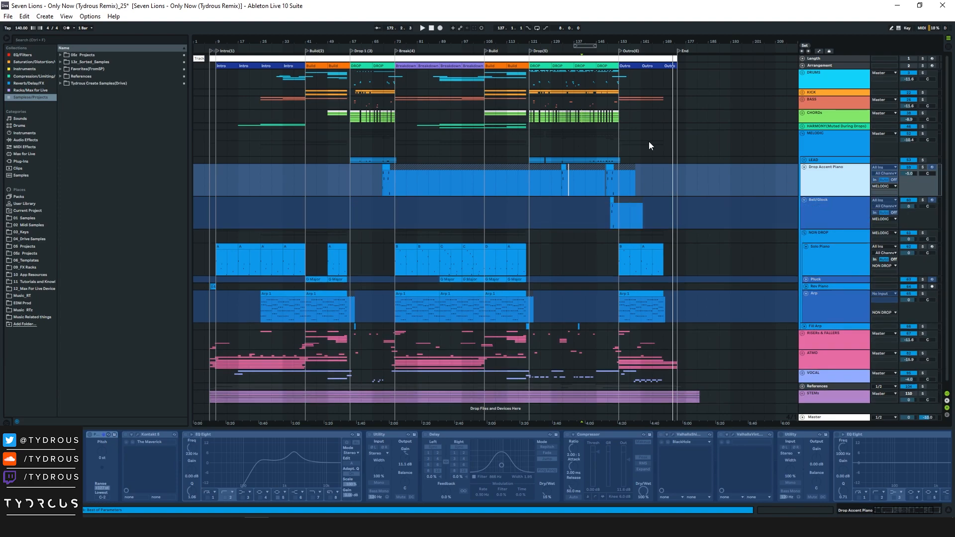
Select the Drop Accent Piano clip near the end of the second drop, and solo the Drop Accent Piano and Bell/Glock tracks
drag(615, 43, 622, 134)
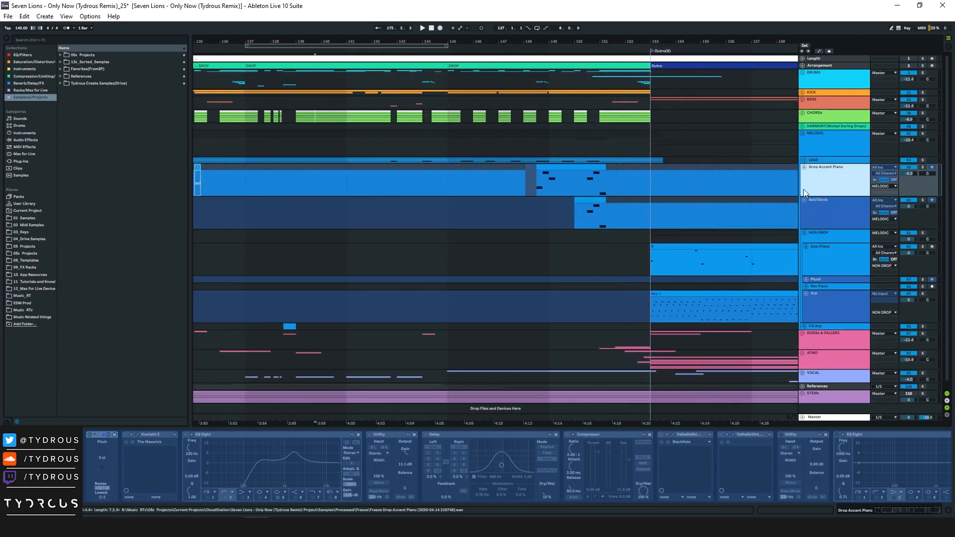
click(543, 168)
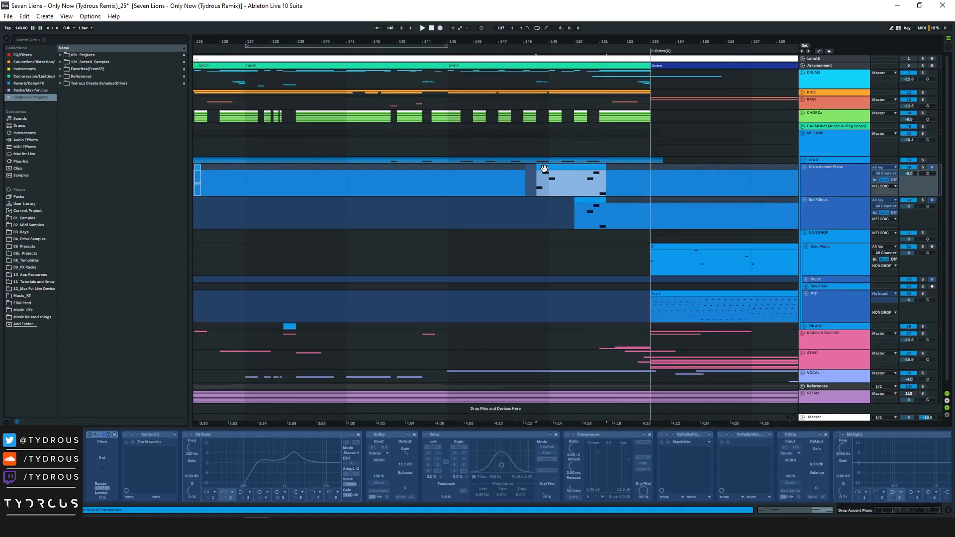
click(842, 142)
click(843, 173)
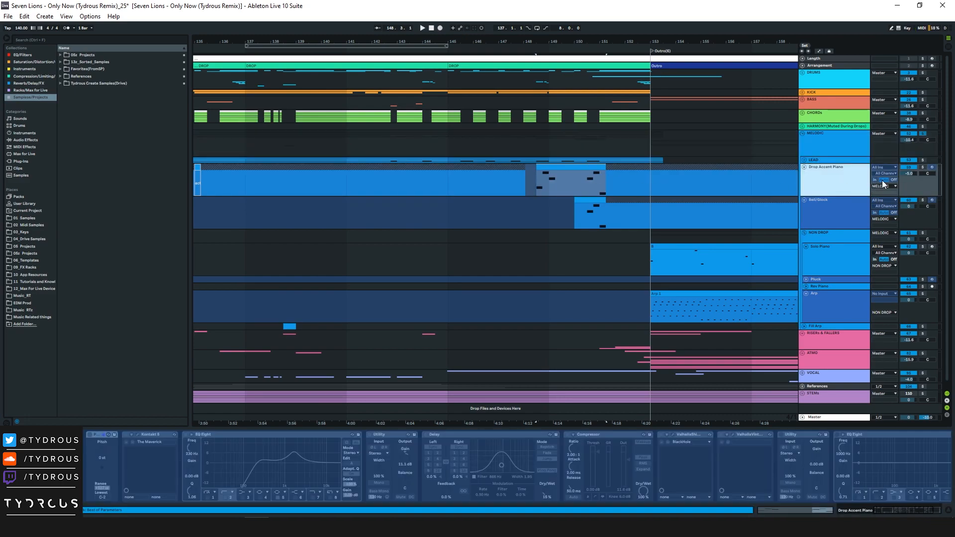
click(923, 168)
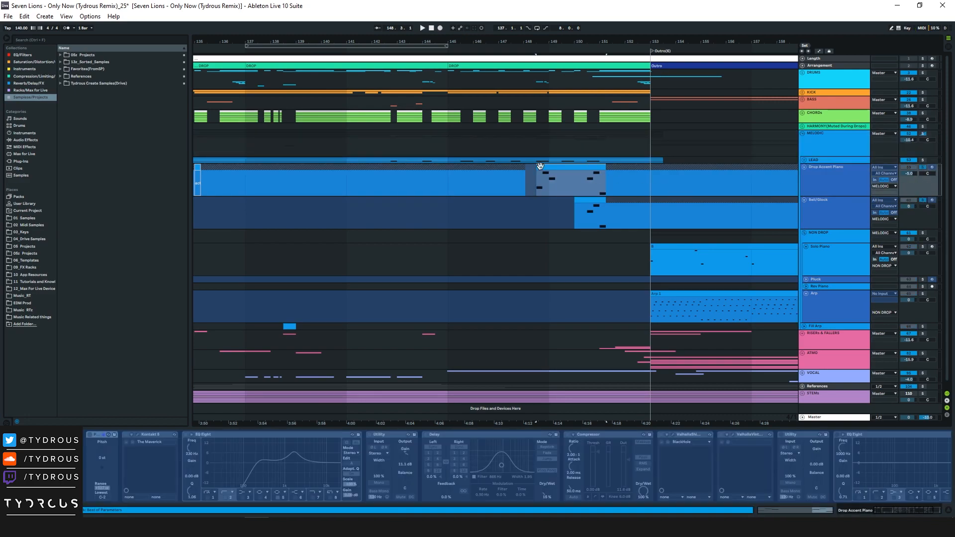
Play the soloed Drop Accent Piano and Bell/Glock fill from bar 145 up to the outro
click(456, 134)
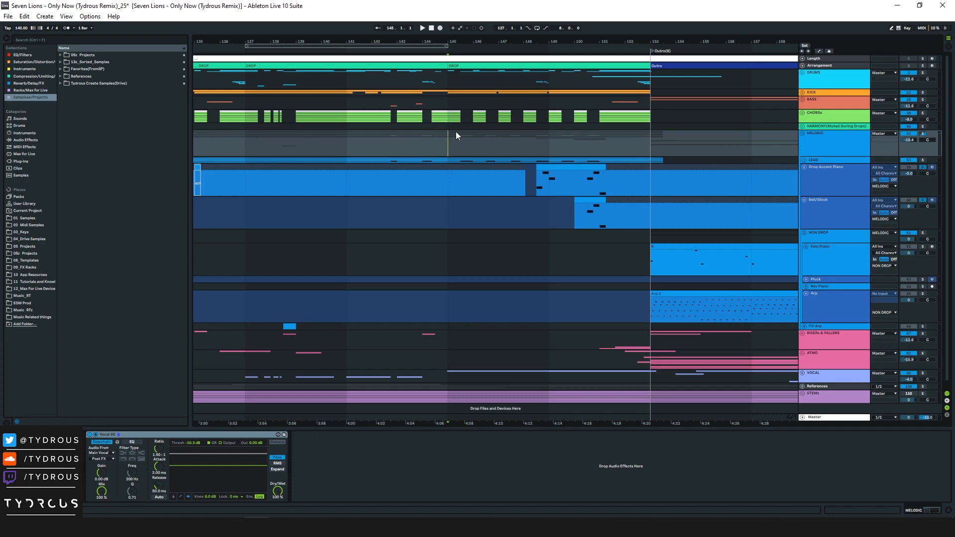
key(space)
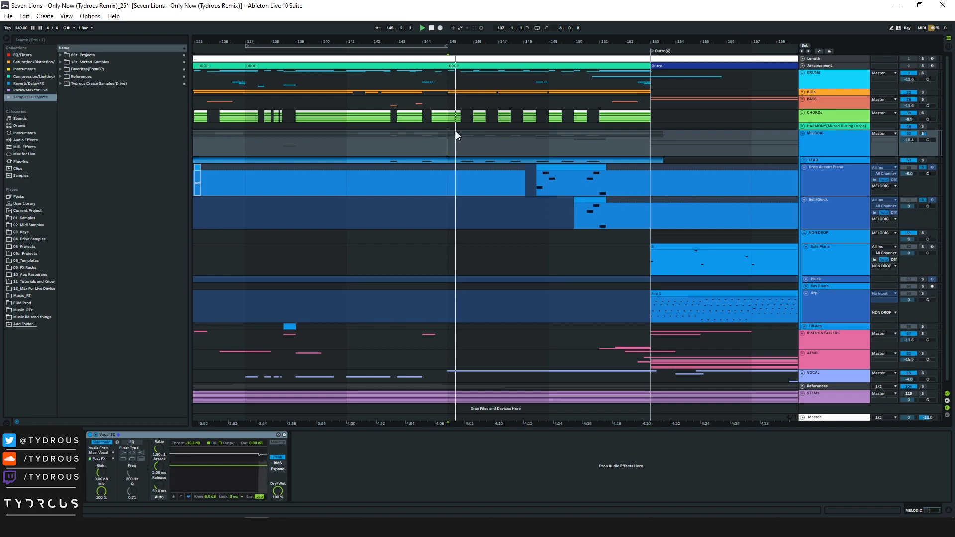
click(542, 168)
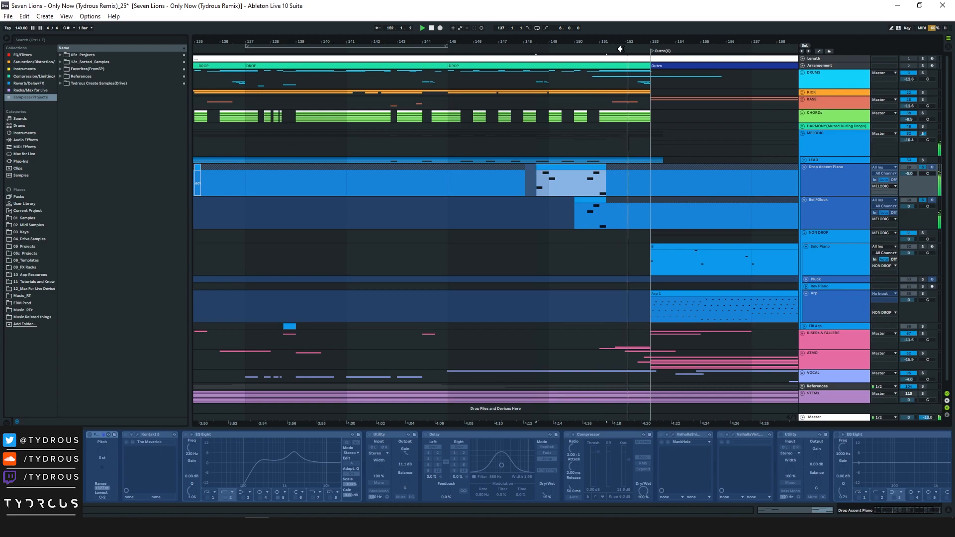
key(space)
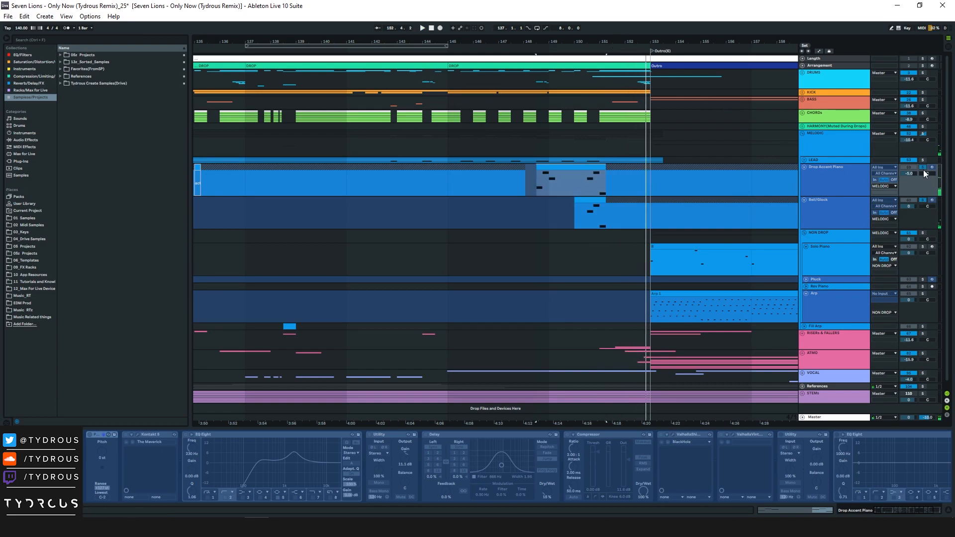
Take the accent tracks off solo and play the full mix from bar 145 into the outro
click(446, 133)
key(space)
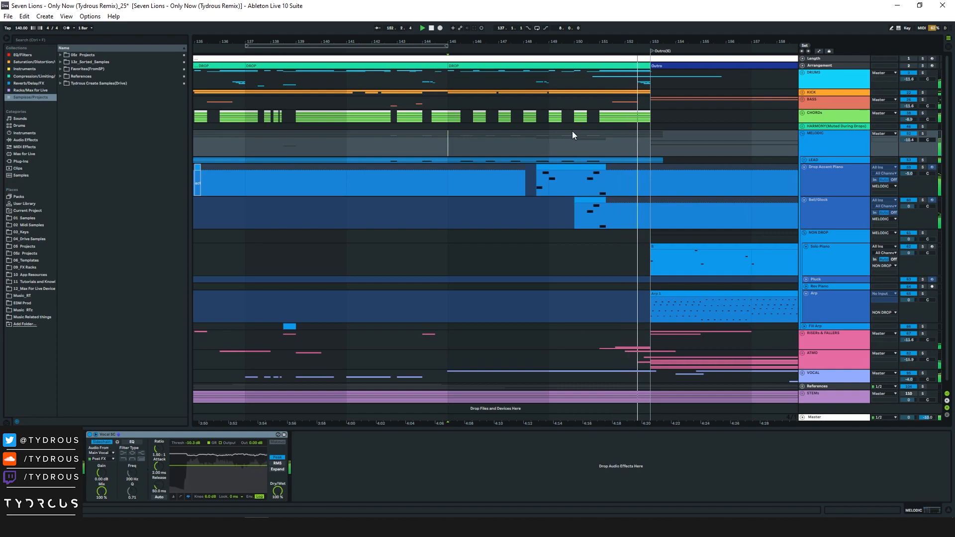
key(space)
drag(720, 42, 627, 15)
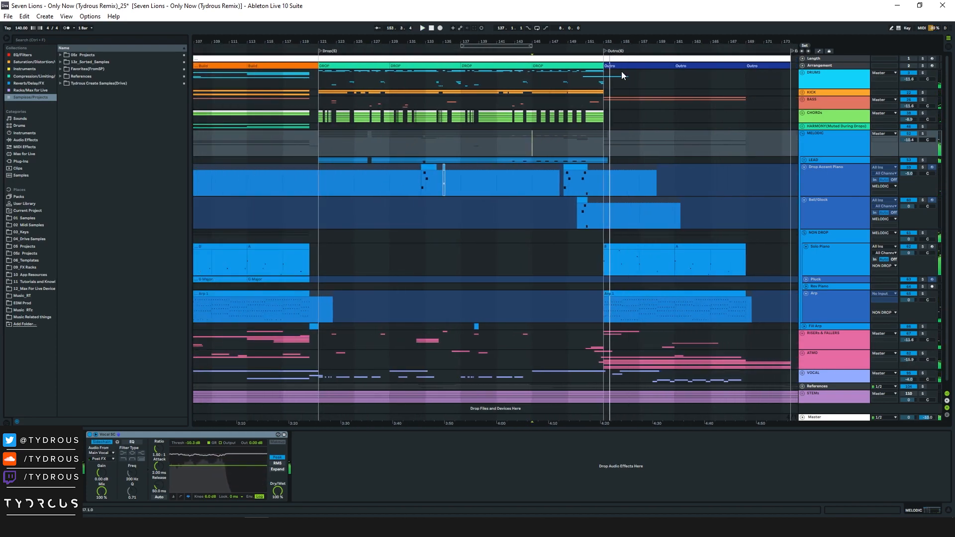
Examine the Drop Accent Piano and Bell/Glock clips at the end of the second drop and their device chains
click(567, 164)
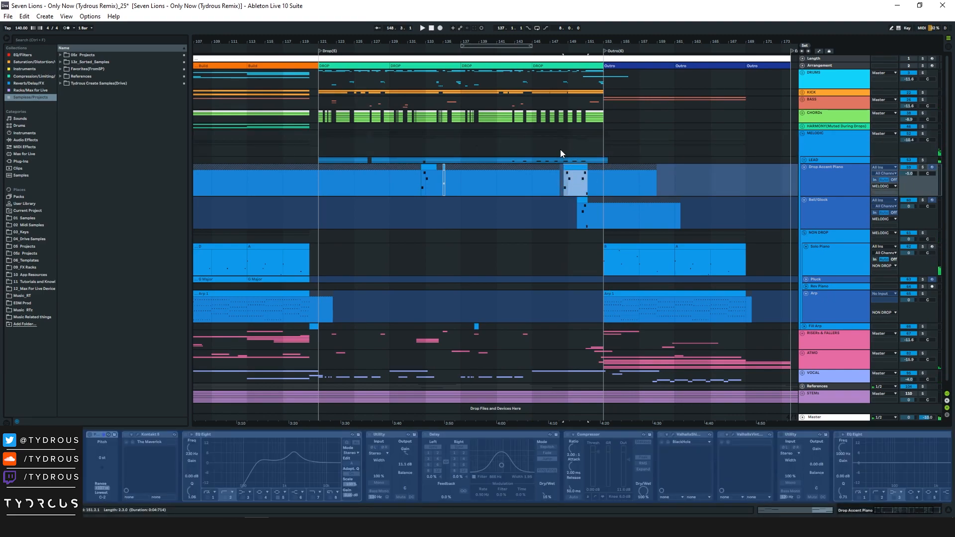
drag(545, 141, 608, 174)
click(581, 151)
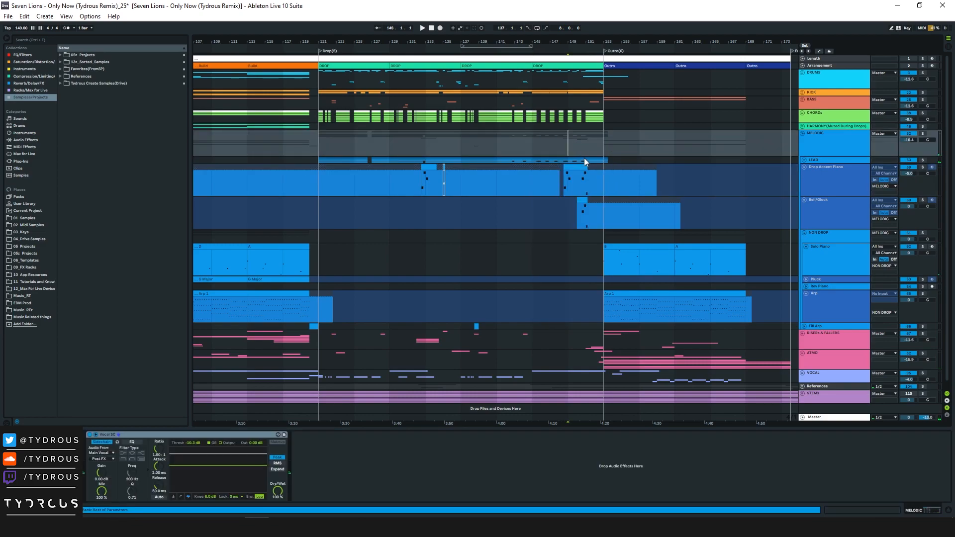
click(577, 199)
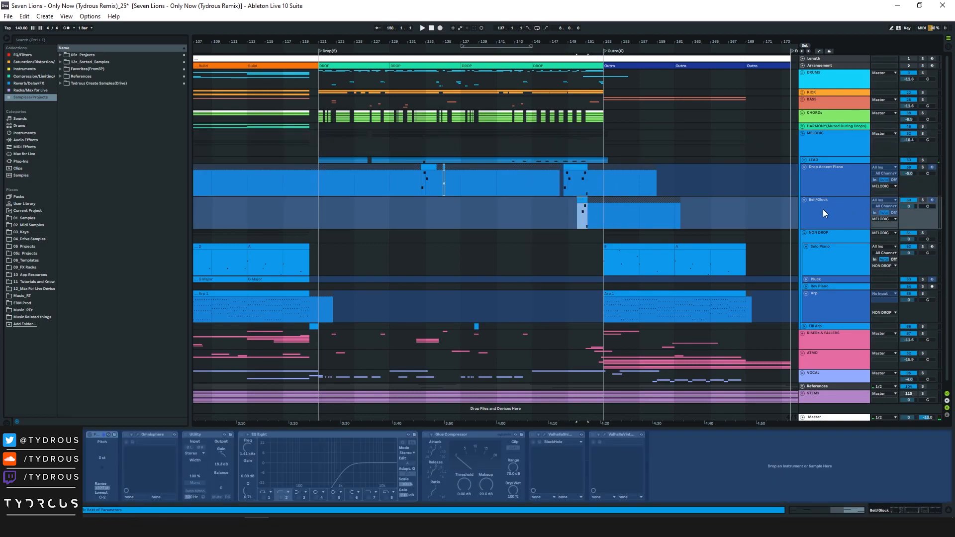
click(579, 182)
click(578, 184)
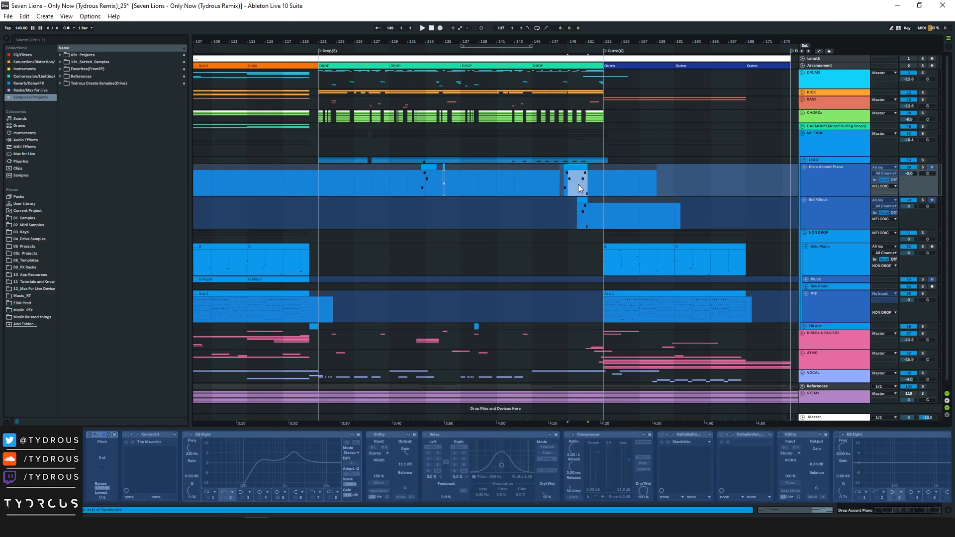
Select the Bell/Glock clip at the end of the second drop, and fold the MELODIC group
click(586, 219)
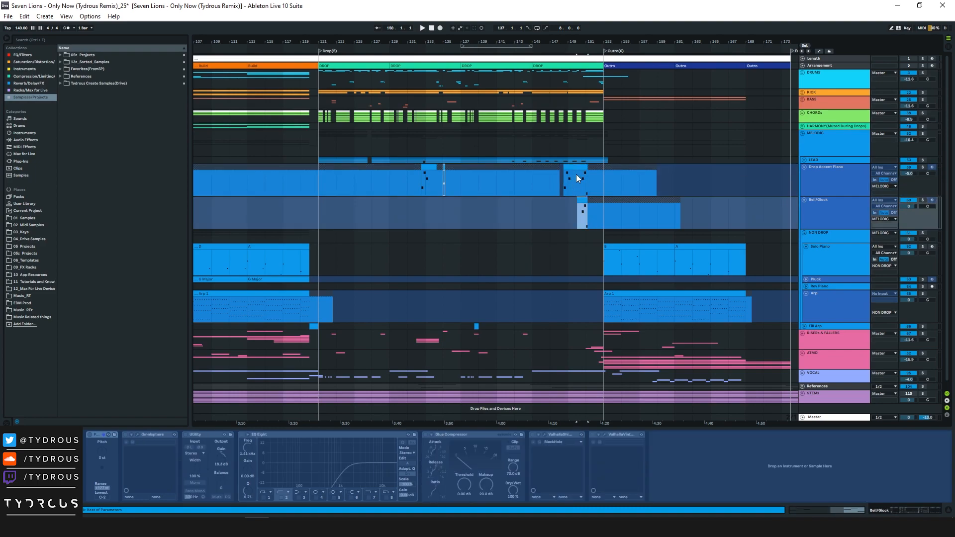
click(831, 138)
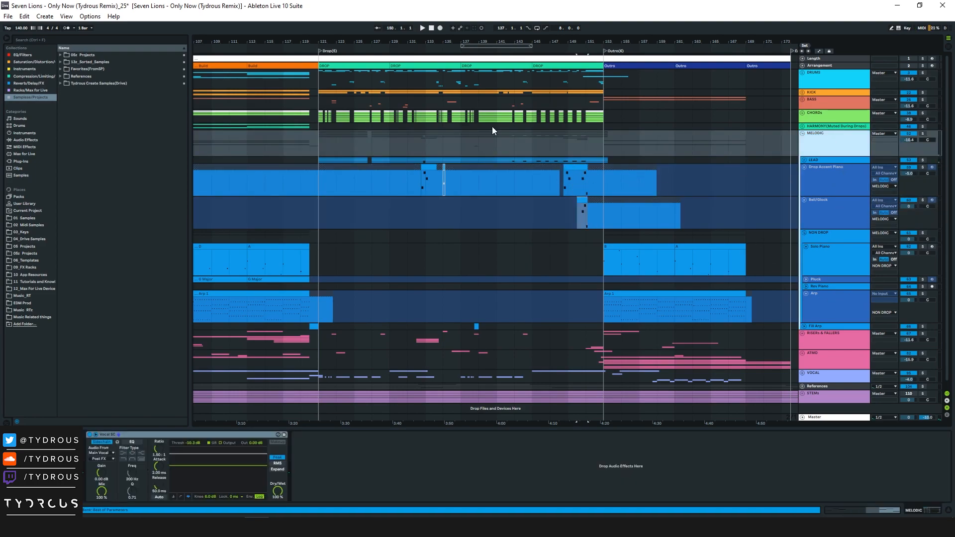
click(801, 133)
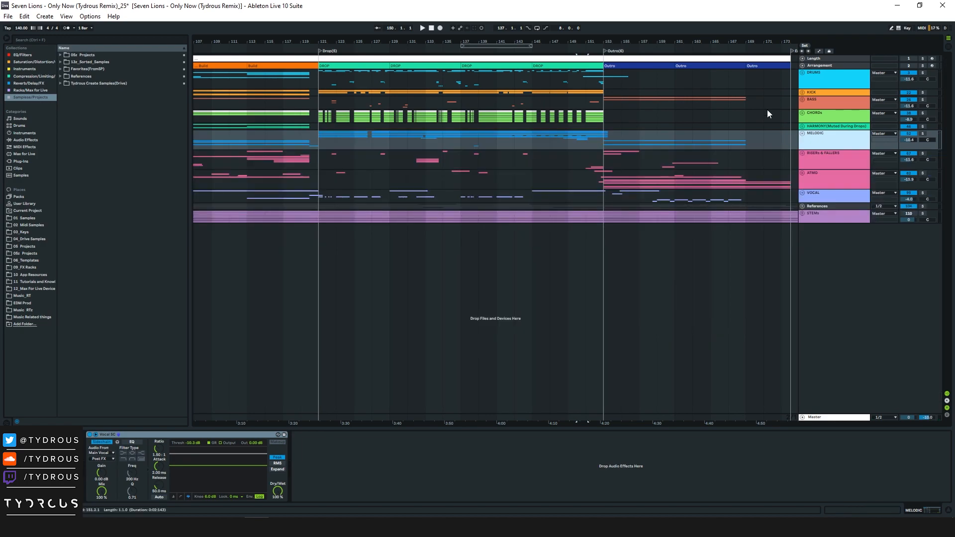
drag(512, 41, 601, 133)
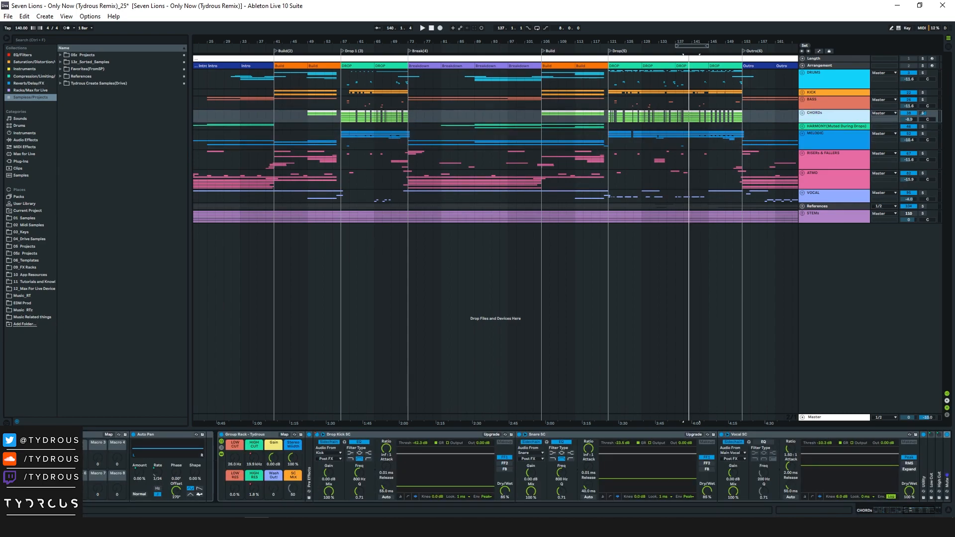
Bring the outro into view, set the insert marker at its start with all groups unfolded, and fold all groups again
click(809, 137)
drag(756, 42, 414, 73)
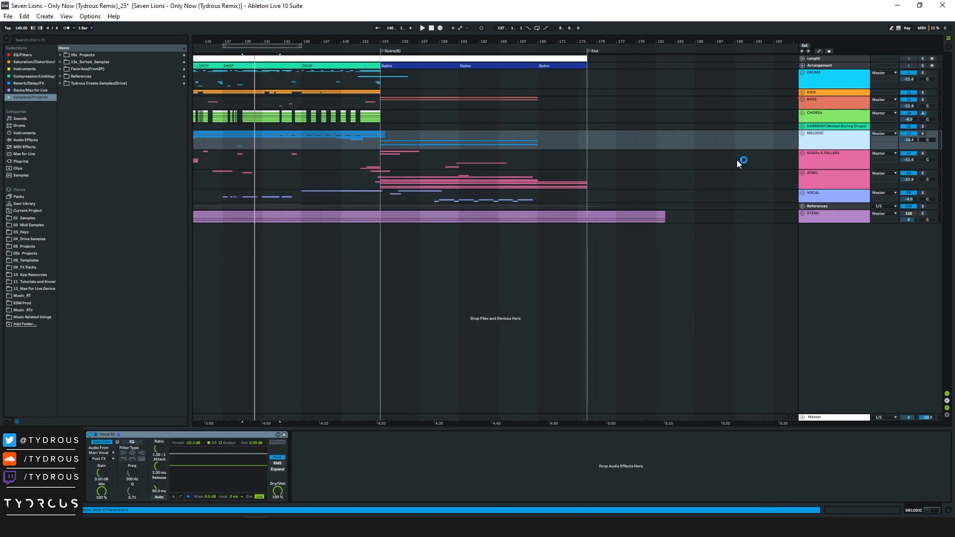
alt+click(803, 192)
scroll(575, 212, down, 4)
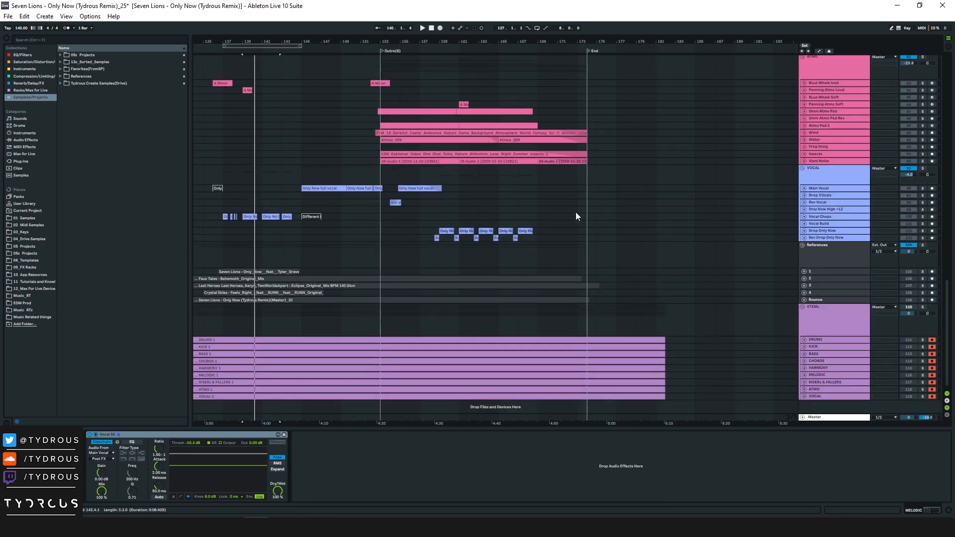
click(380, 141)
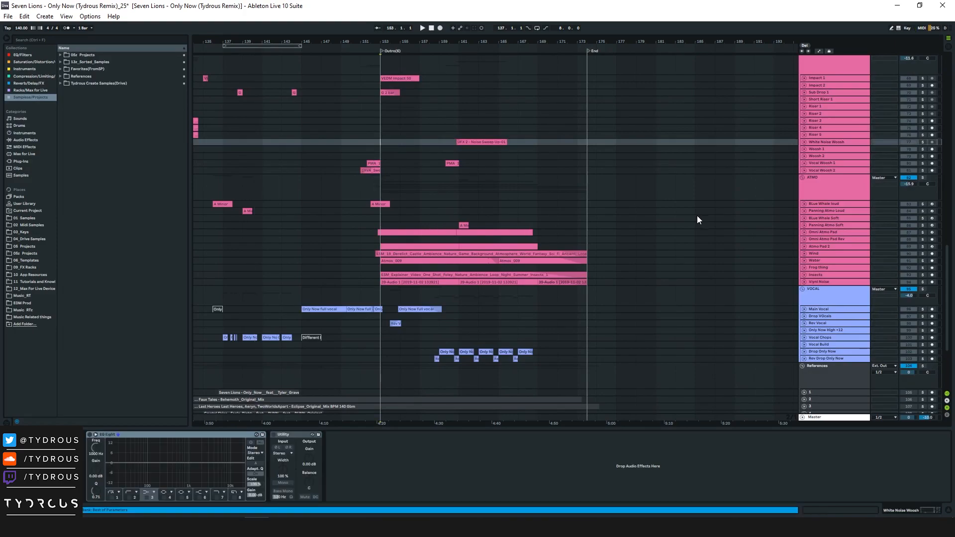
alt+click(803, 178)
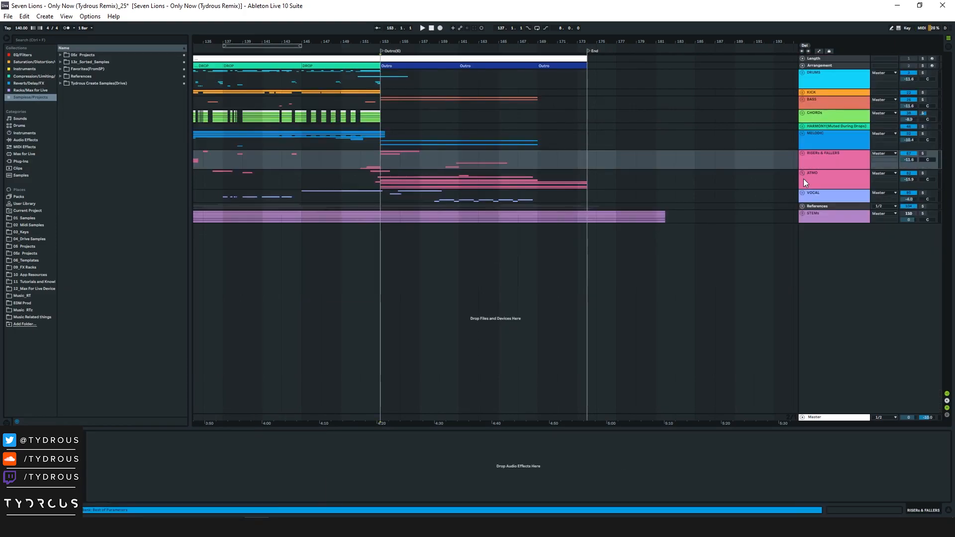
Unfold the ATMO and MELODIC groups, and inspect the first outro Solo Piano clip and the Arp track's devices
click(803, 172)
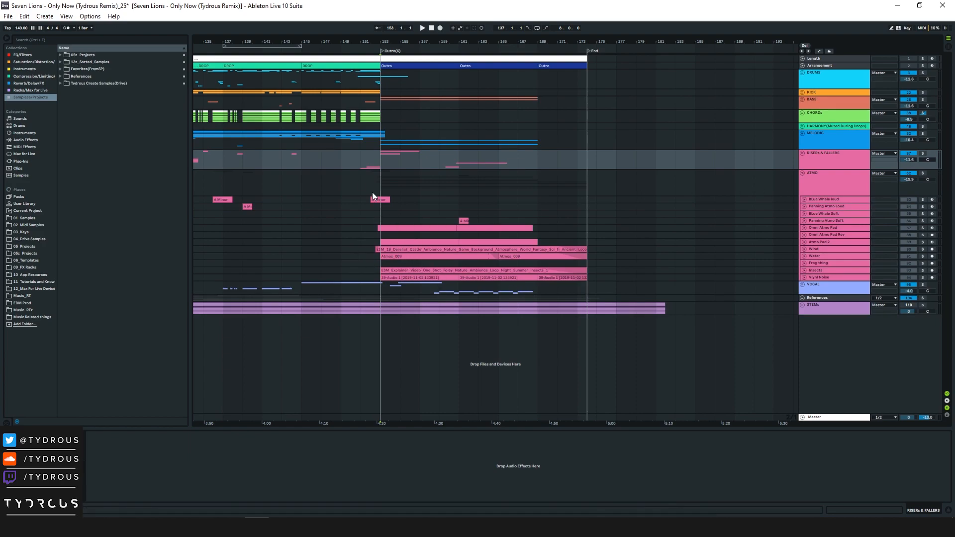
click(801, 134)
click(825, 264)
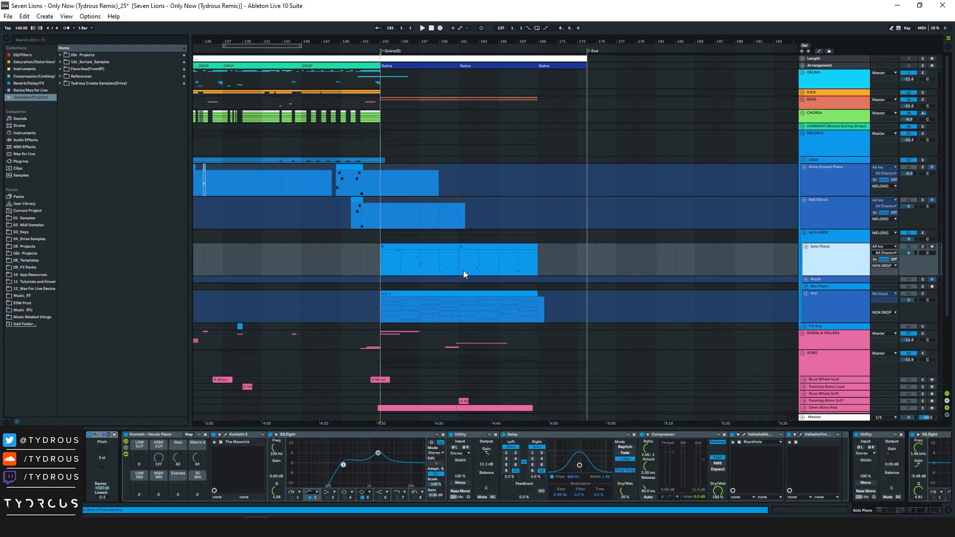
click(412, 246)
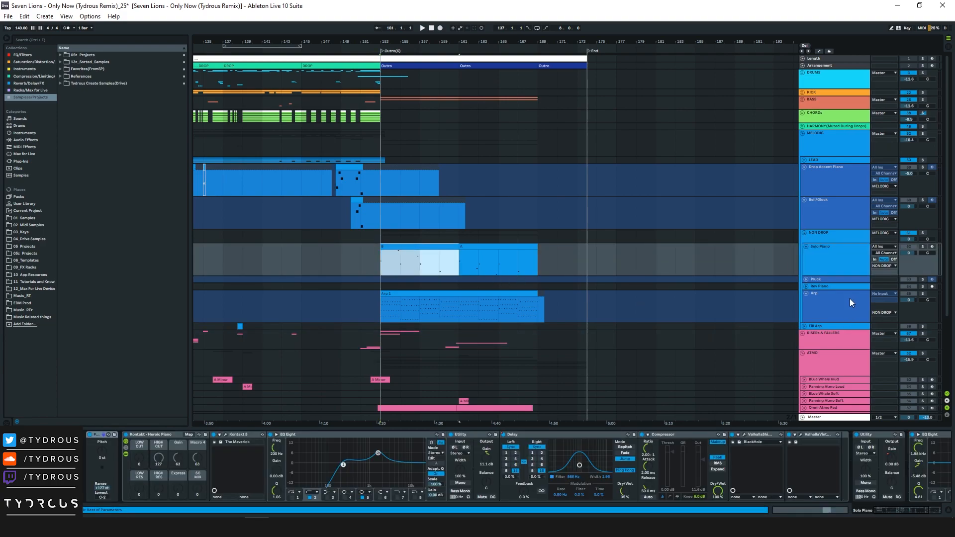
click(849, 298)
scroll(498, 299, down, 5)
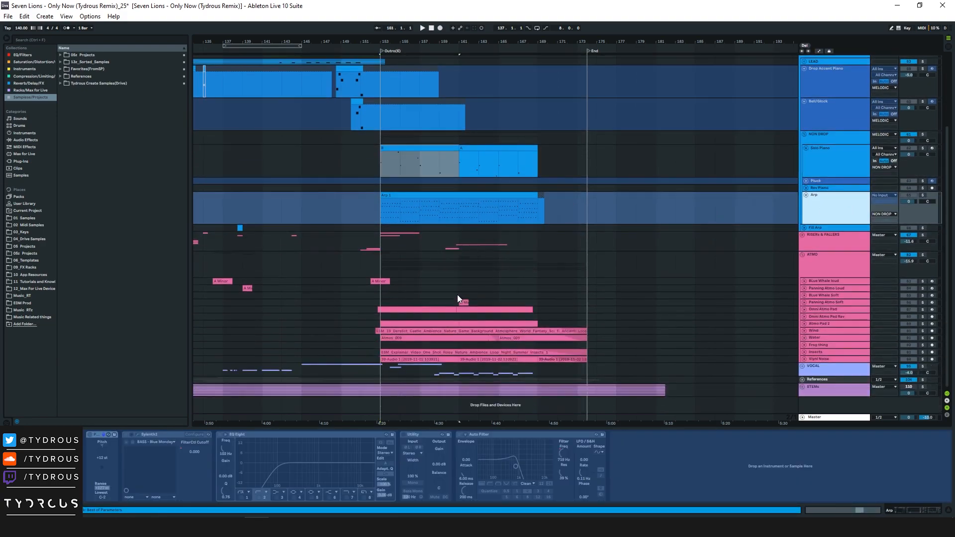
Unfold the VOCAL group with enlarged tracks, and select the outro's Drop Only Now and Rev Drop Only Now clips with automation shown
click(801, 366)
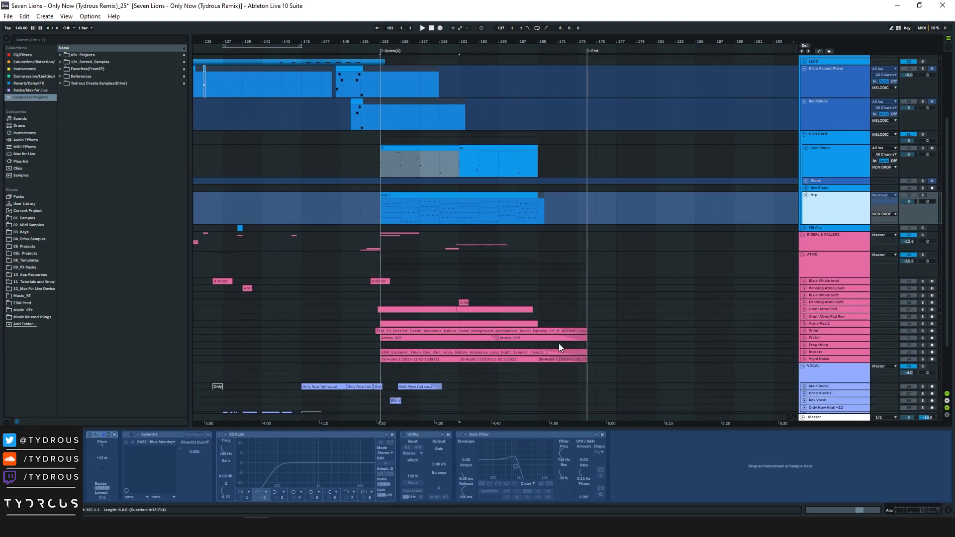
scroll(559, 344, down, 2)
alt+click(804, 379)
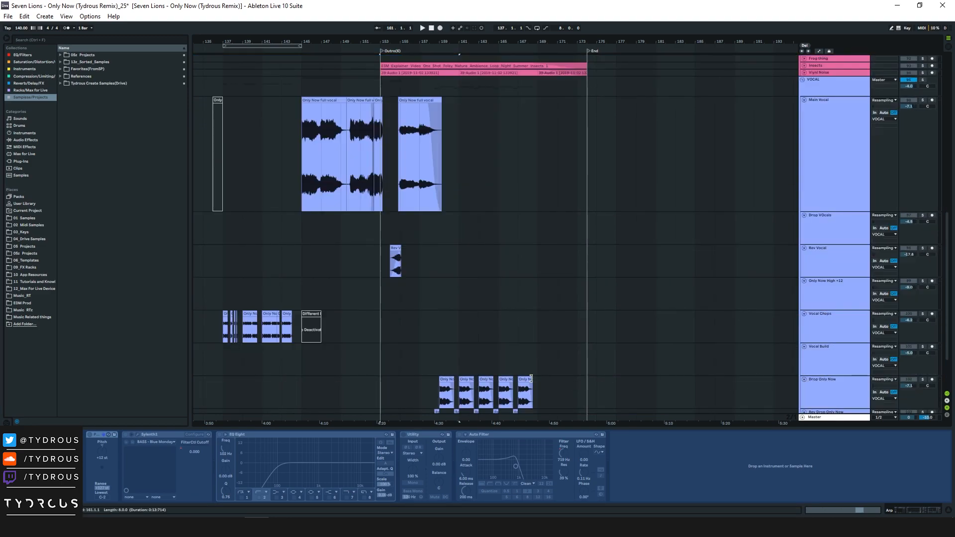
click(454, 378)
scroll(454, 375, down, 2)
click(426, 346)
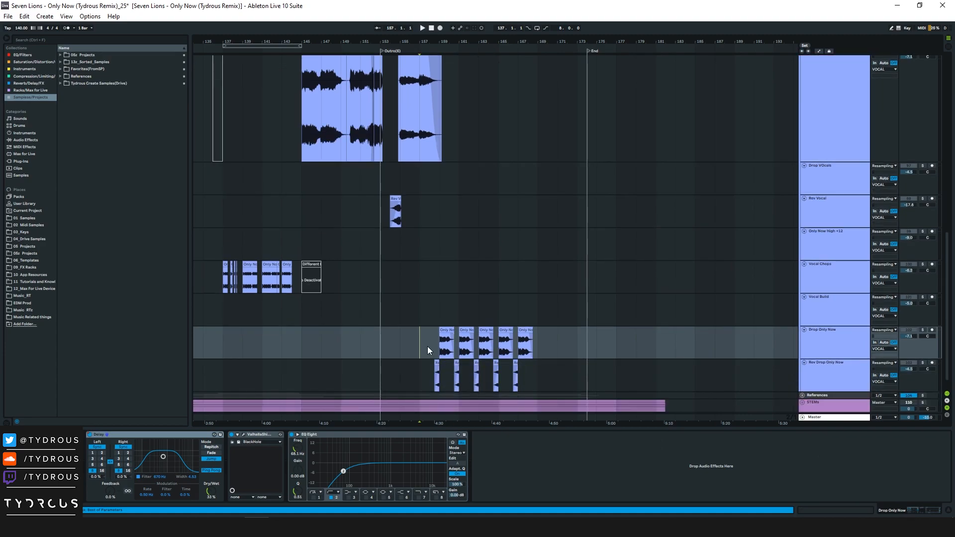
drag(461, 342, 551, 363)
key(a)
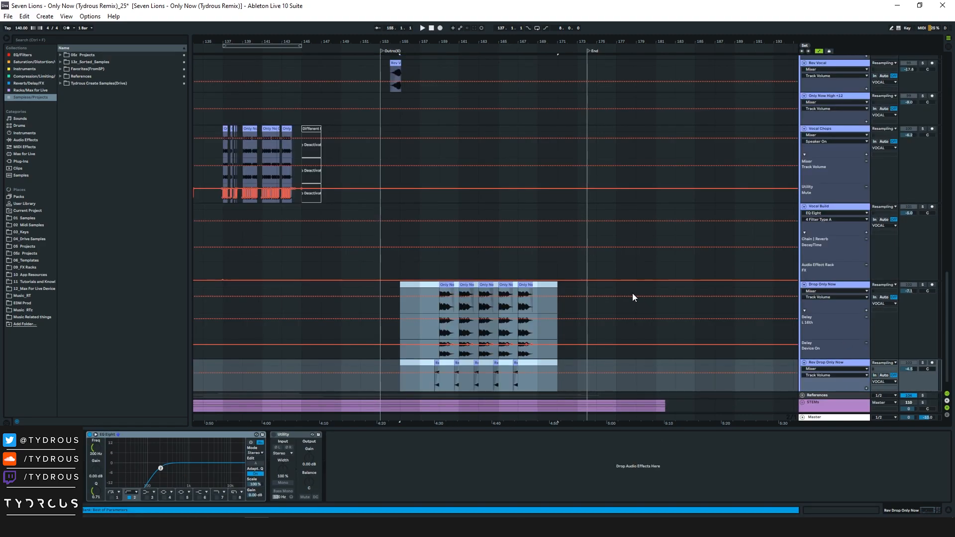
Inspect the Drop Only Now device chain and the automation of the Main Vocal track and VOCAL group in the outro
click(834, 285)
scroll(771, 282, up, 8)
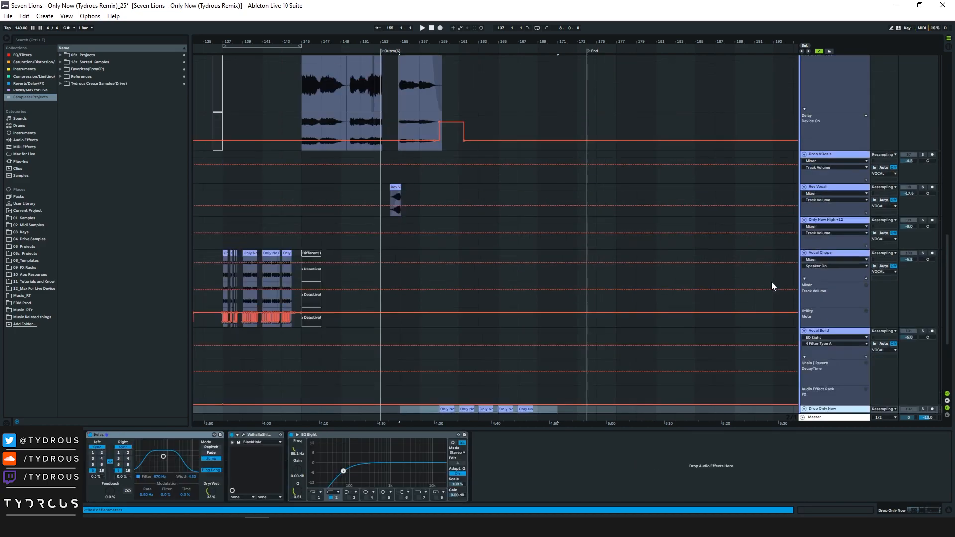
scroll(552, 121, up, 3)
key(a)
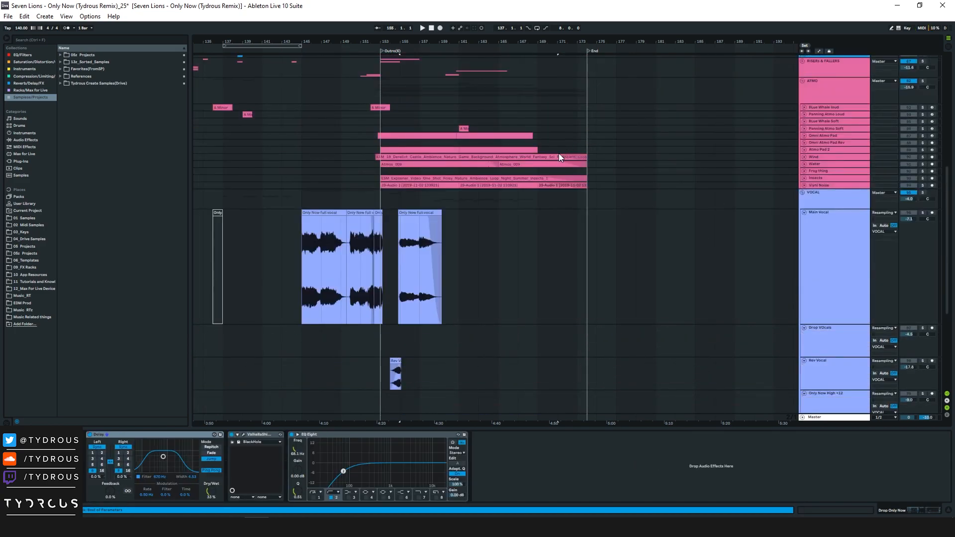
key(a)
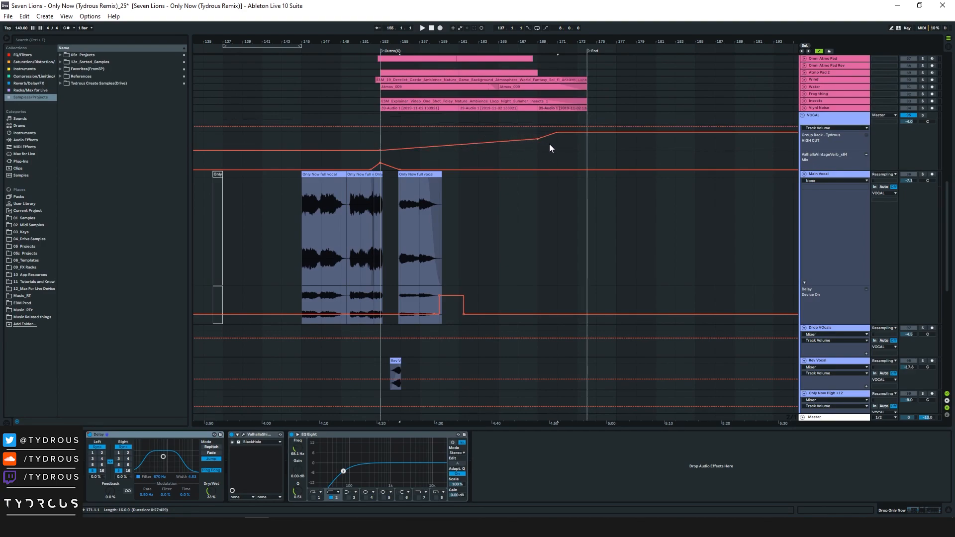
Play the outro from its start while viewing the VOCAL group's automation, then hide automation and fold all groups
click(389, 136)
key(space)
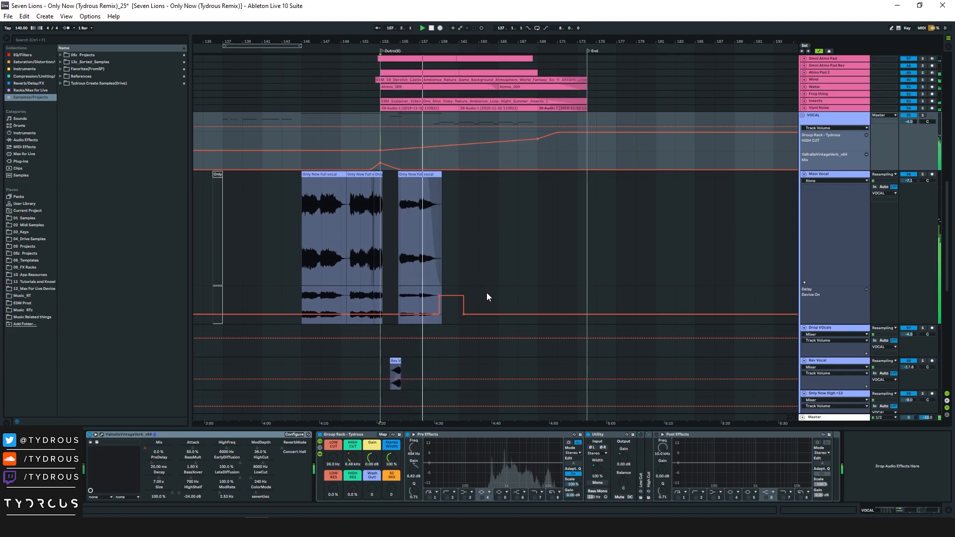
scroll(486, 292, up, 5)
key(a)
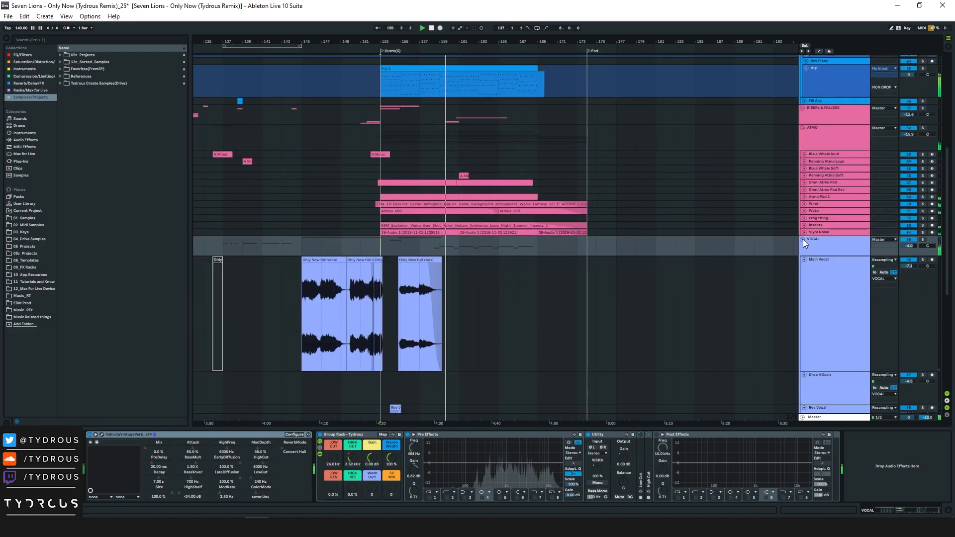
alt+click(803, 240)
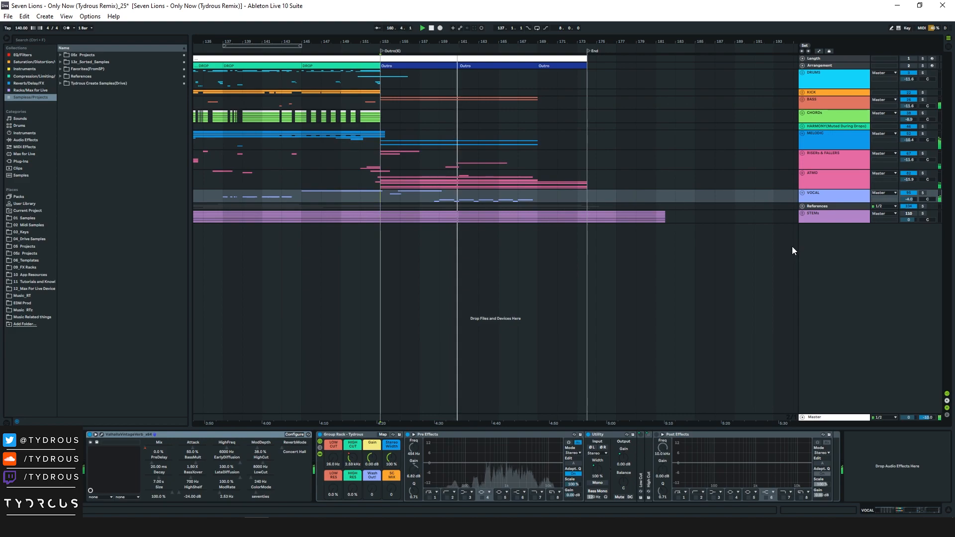
Unfold the MELODIC and ATMO groups during playback, and inspect the Solo Piano and Frog thing tracks' devices
click(802, 133)
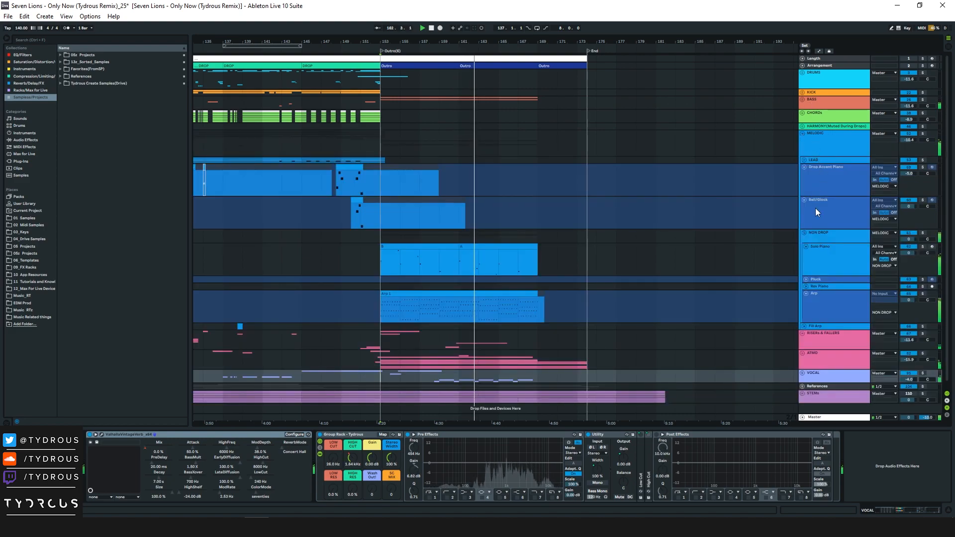
click(836, 254)
scroll(822, 255, down, 1)
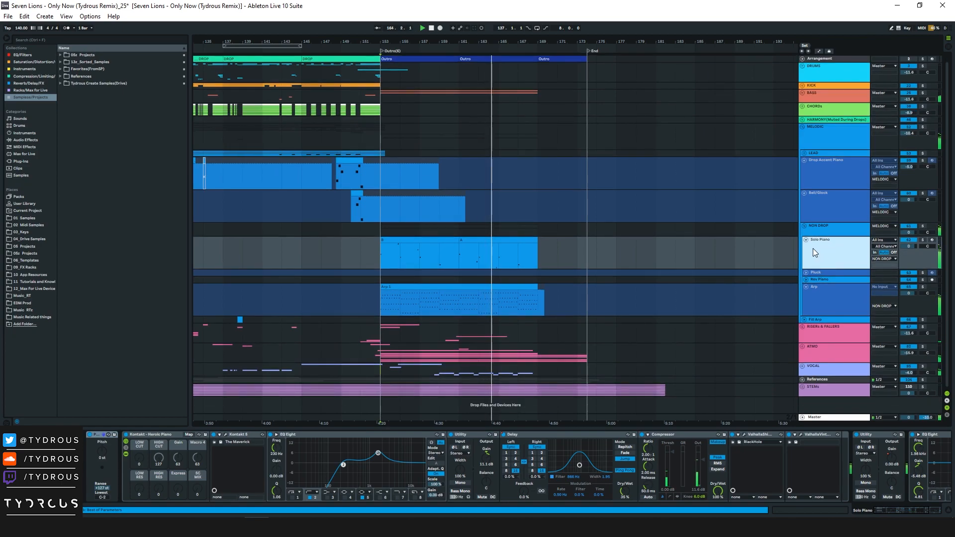
click(802, 346)
scroll(813, 348, down, 3)
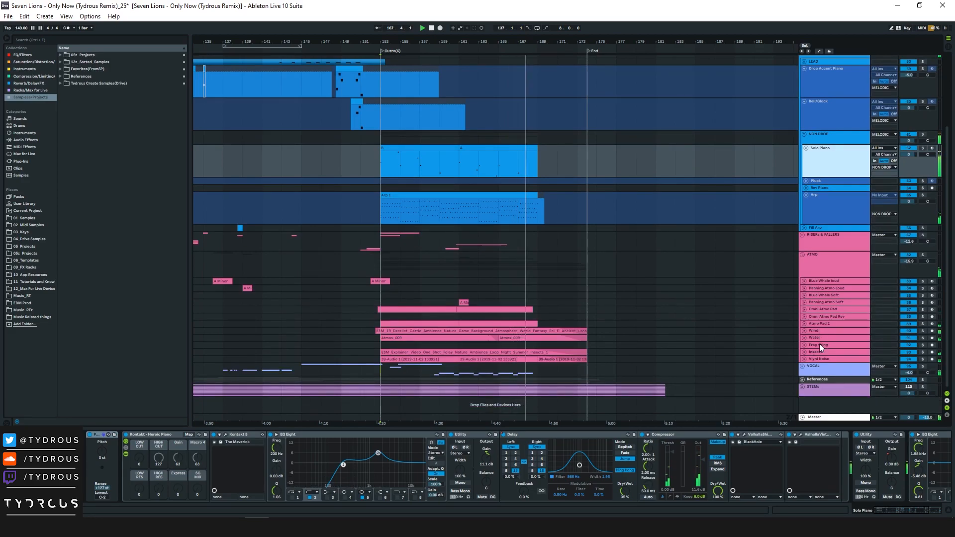
click(819, 344)
Show the whole arrangement, select the outro's Omni Atmo Pad clip, and fold the ATMO and MELODIC groups
drag(588, 42, 679, 42)
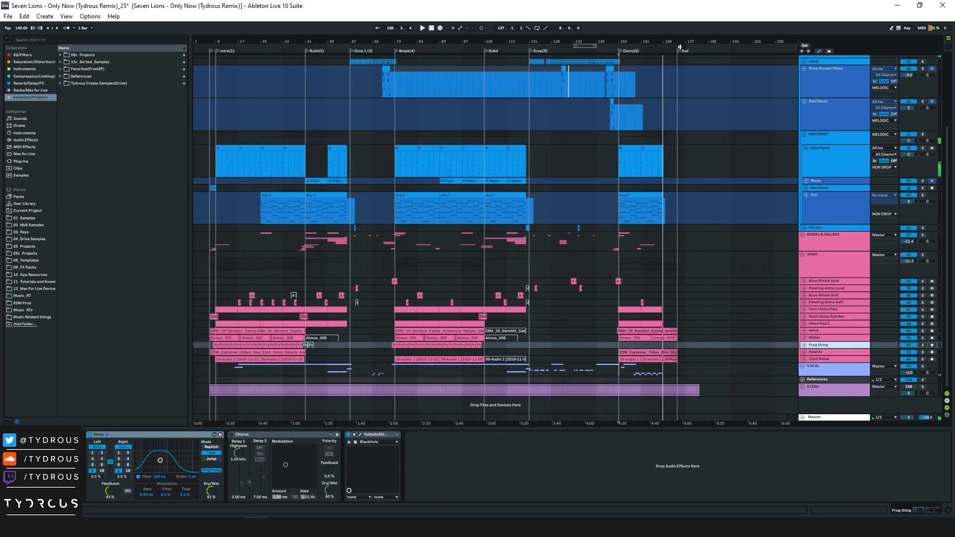
click(650, 309)
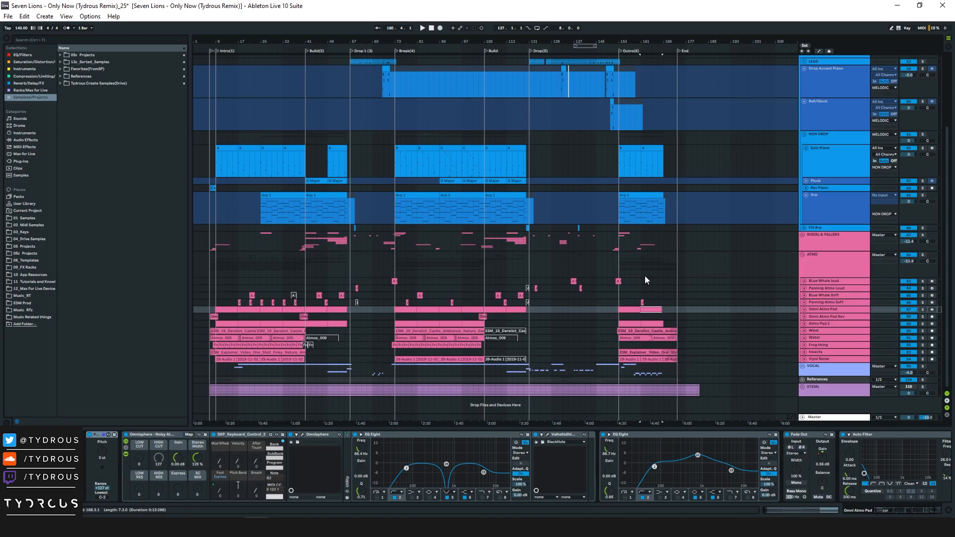
click(818, 249)
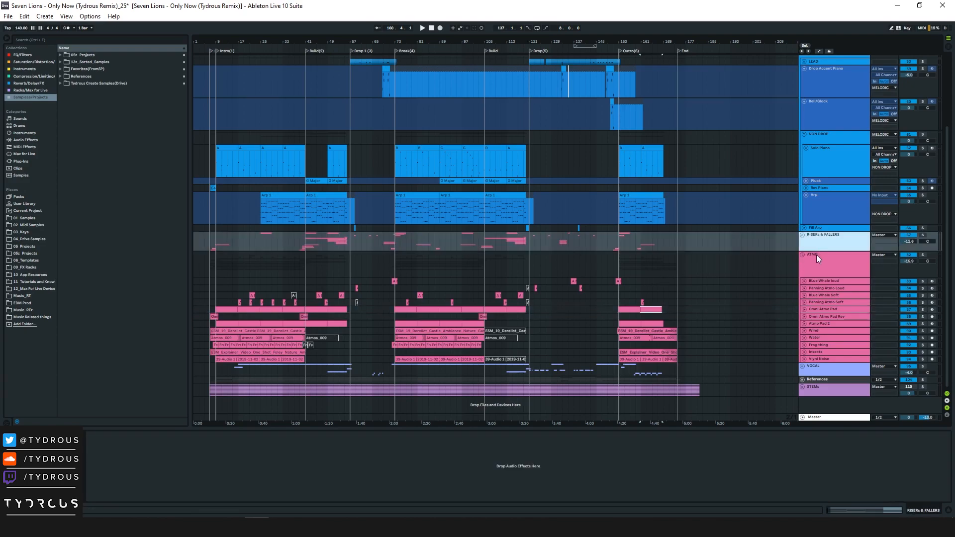
click(801, 252)
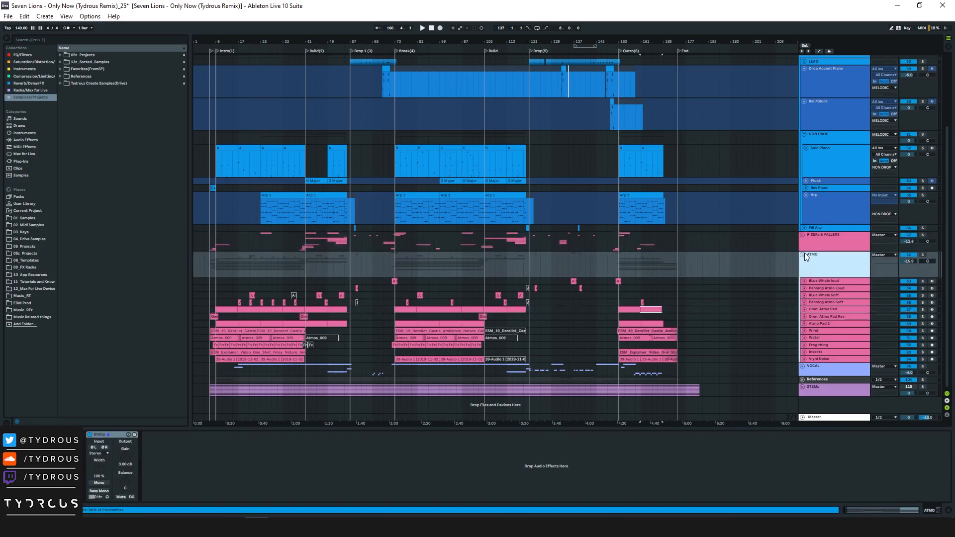
click(802, 255)
mouse_move(699, 40)
mouse_down()
mouse_move(696, 65)
mouse_move(697, 40)
mouse_up()
click(803, 133)
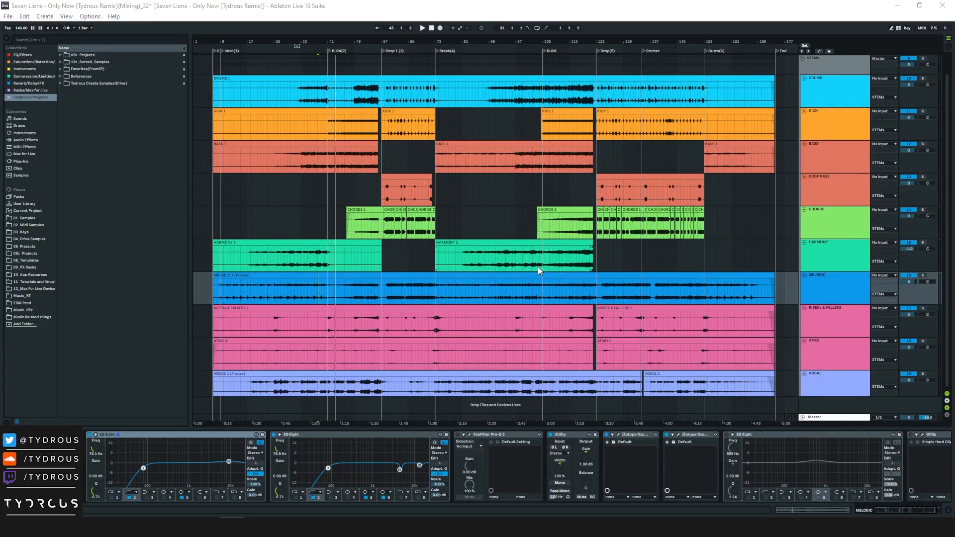
Inspect the device chains of the DRUMS, KICK, BASS, DROP BASS, CHORDS and HARMONY stems in turn
click(295, 94)
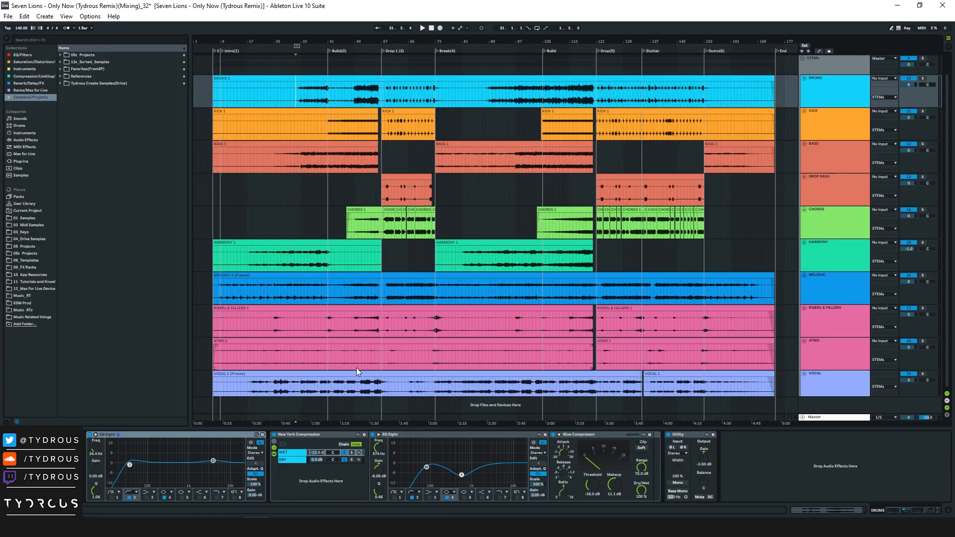
click(324, 126)
click(327, 164)
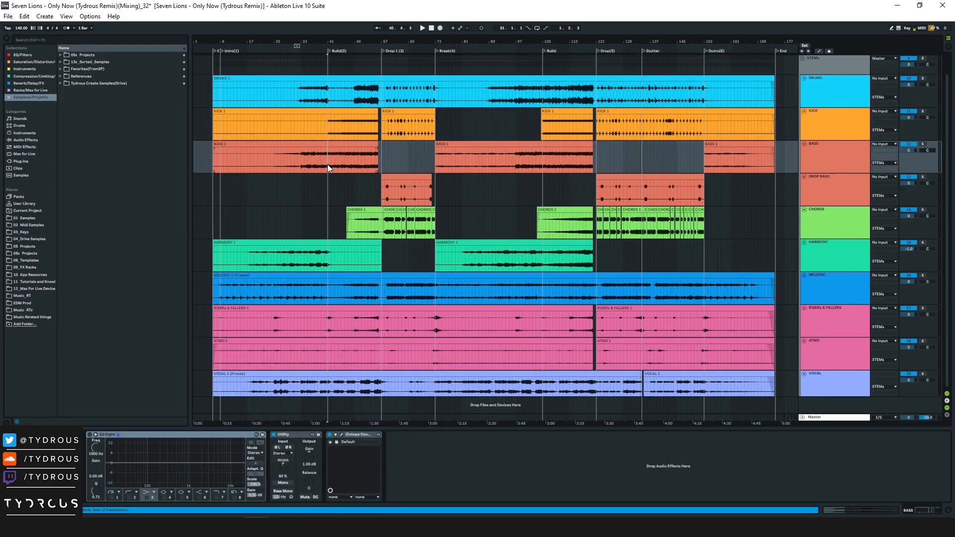
click(334, 197)
click(334, 227)
click(334, 251)
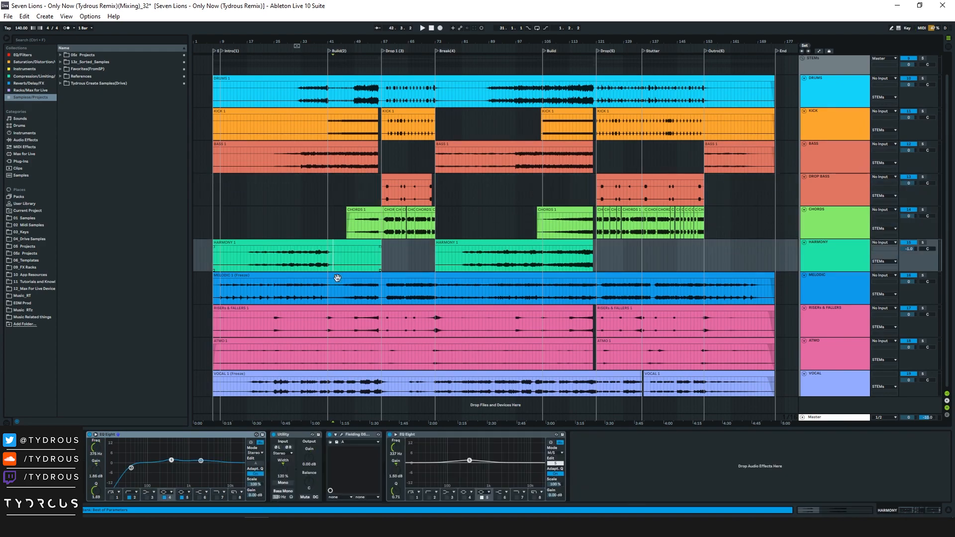
Inspect the device chains of the MELODIC, RISERs & FALLERS, ATMO and VOCAL stems and the Master track
click(335, 302)
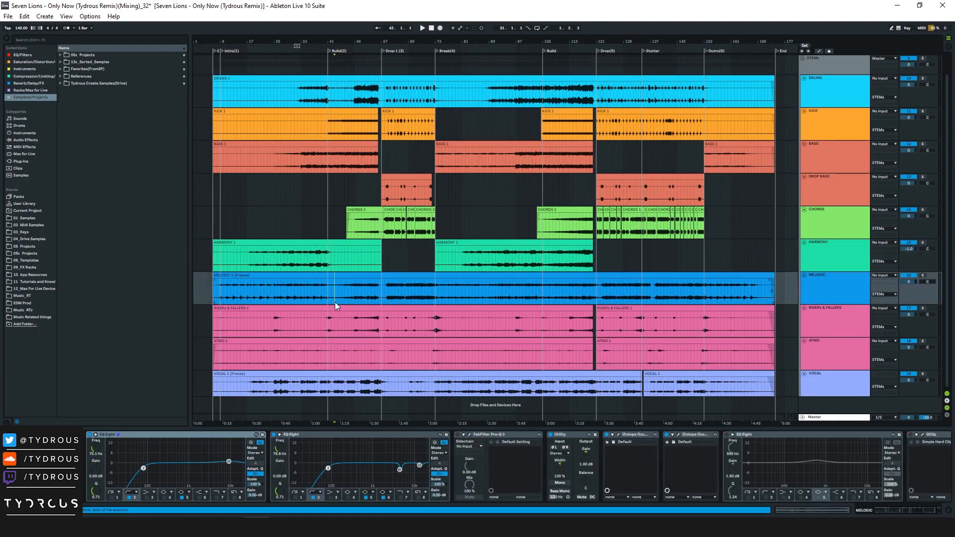
click(339, 320)
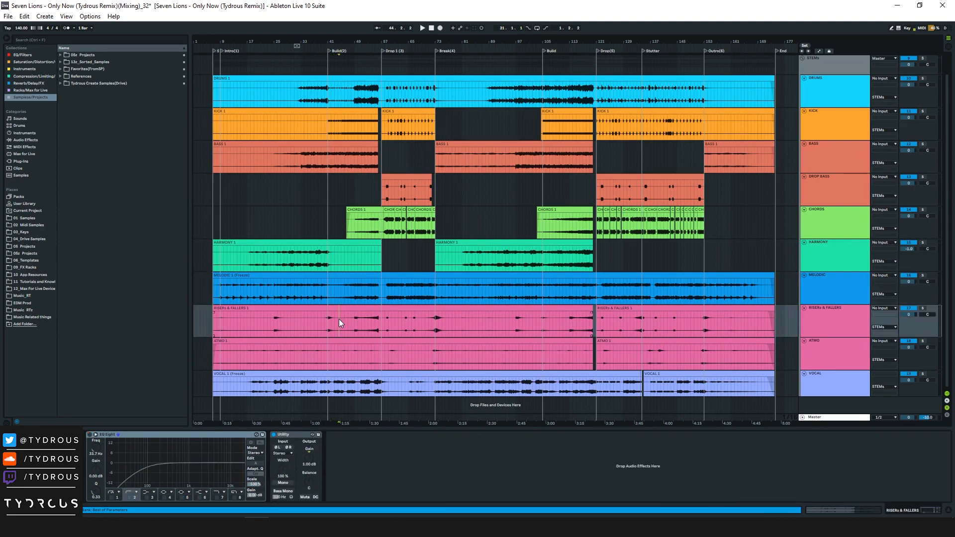
click(339, 351)
click(345, 385)
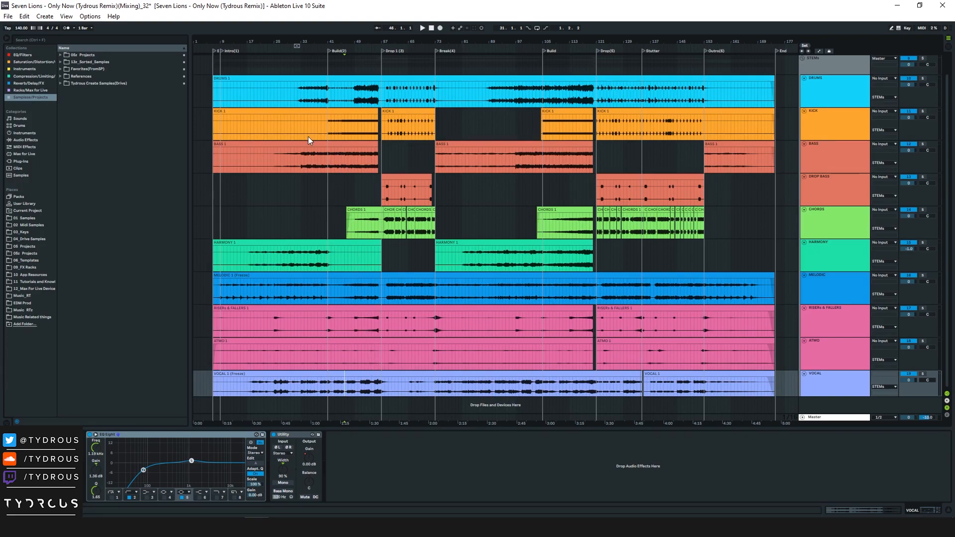
click(473, 418)
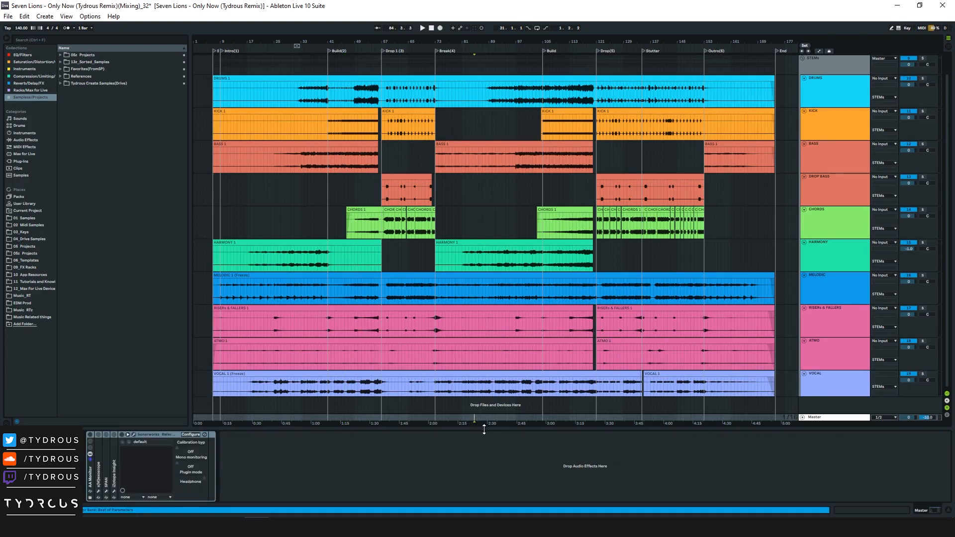
Select the STEMs group's A_B Rack and unfold its iZotope Ozone 7 Imager, FabFilter Pro-Q 3 and Oxford Inflator devices
scroll(802, 244, up, 2)
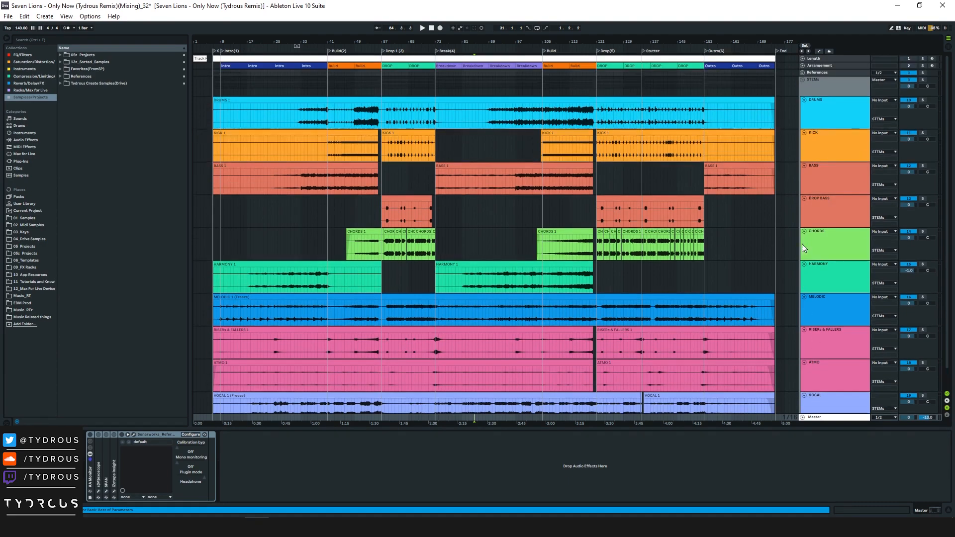
click(830, 92)
scroll(319, 467, down, 3)
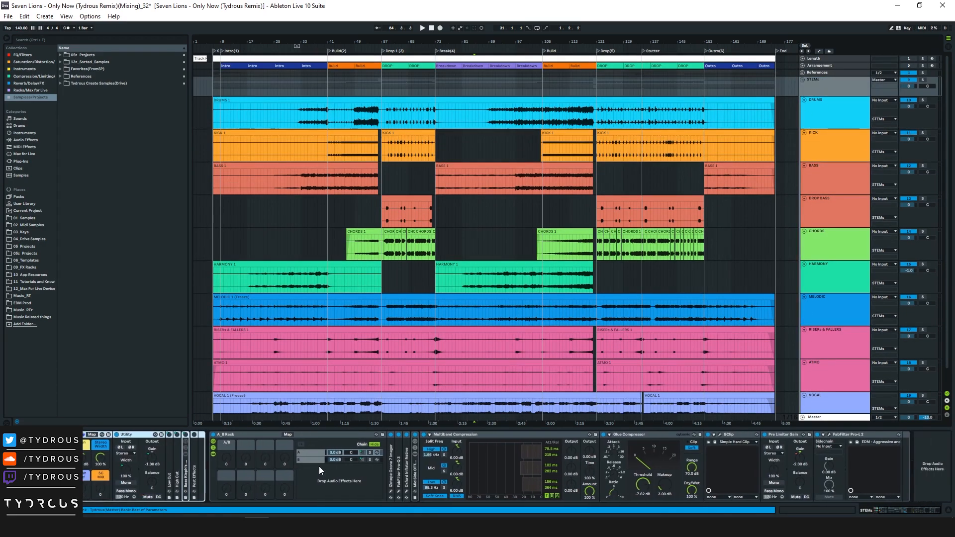
click(240, 435)
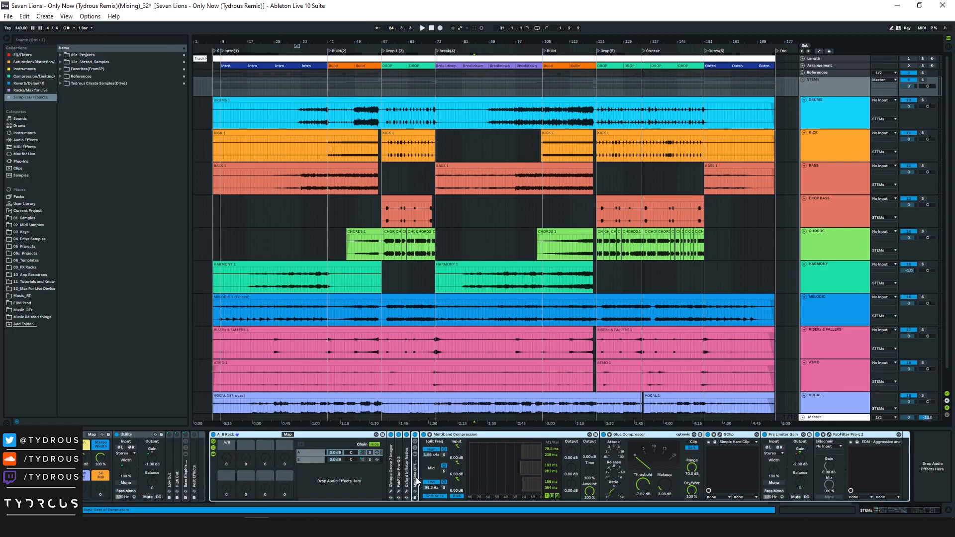
double_click(390, 473)
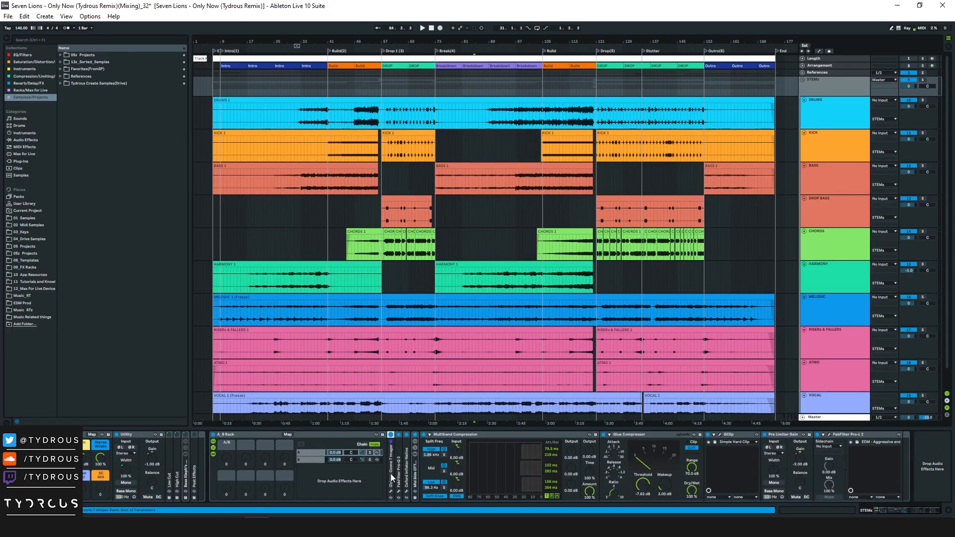
double_click(448, 471)
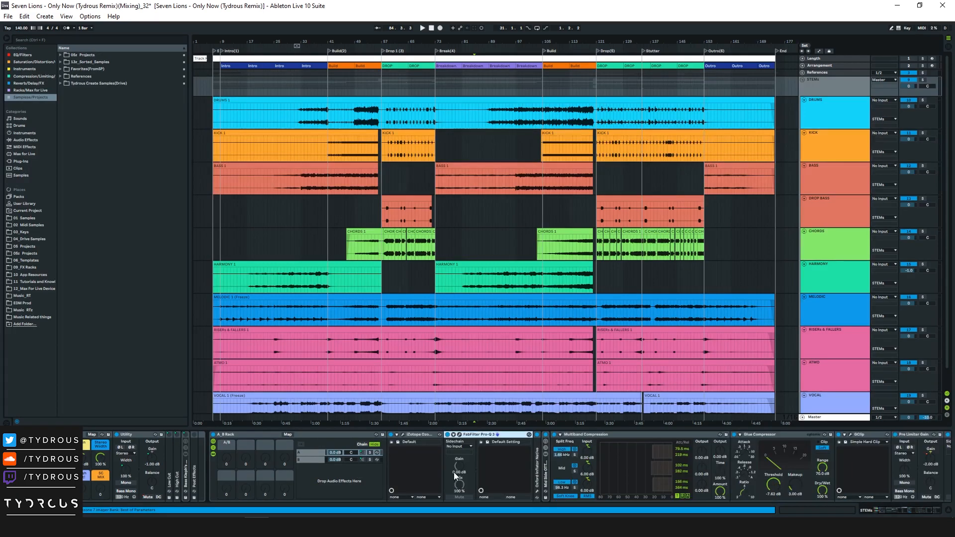
double_click(536, 474)
click(596, 466)
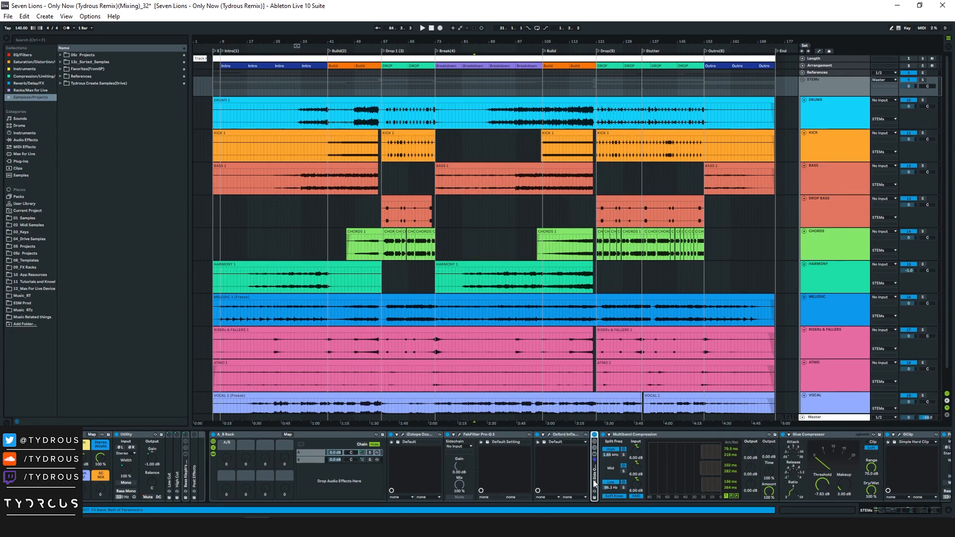
Inspect the DRUMS stem's first EQ Eight and the DRY and WET chains of its New York Compression rack
click(838, 111)
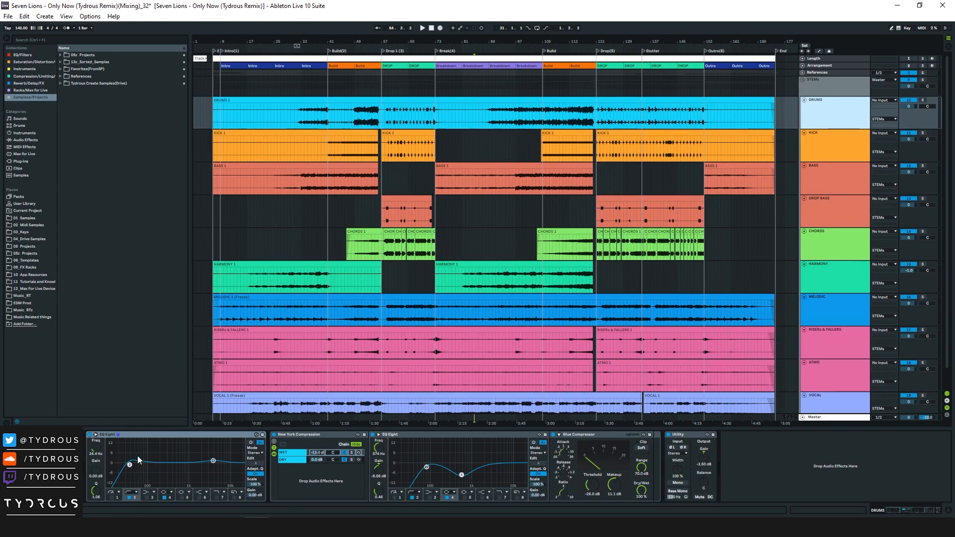
click(213, 461)
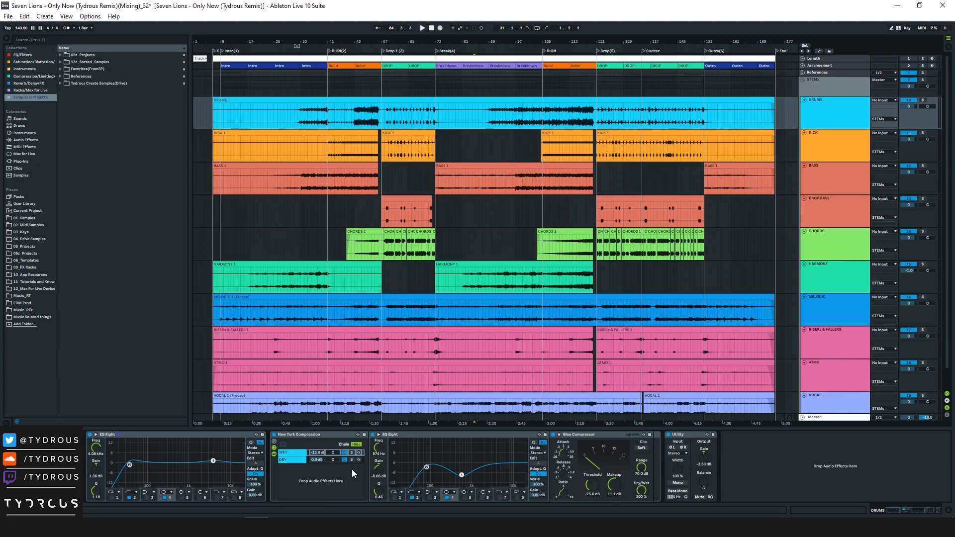
click(289, 436)
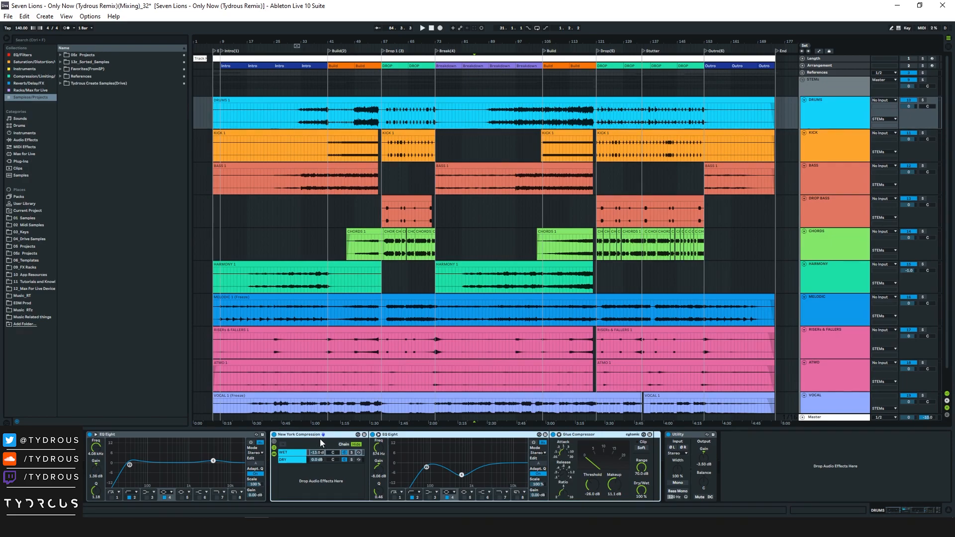
click(295, 460)
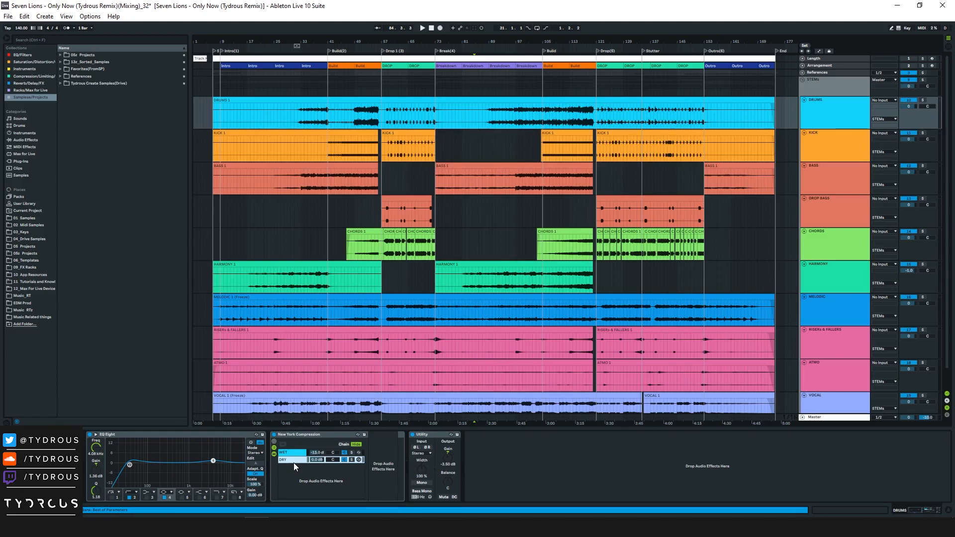
click(294, 453)
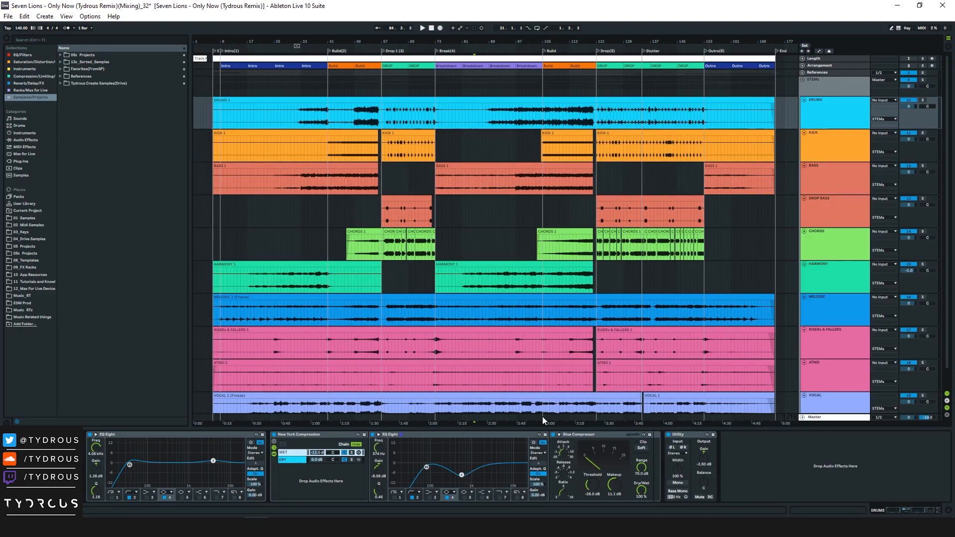
Play the soloed DRUMS stem from late in the first build, auditioning the New York Compression rack's WET chain alone
click(361, 121)
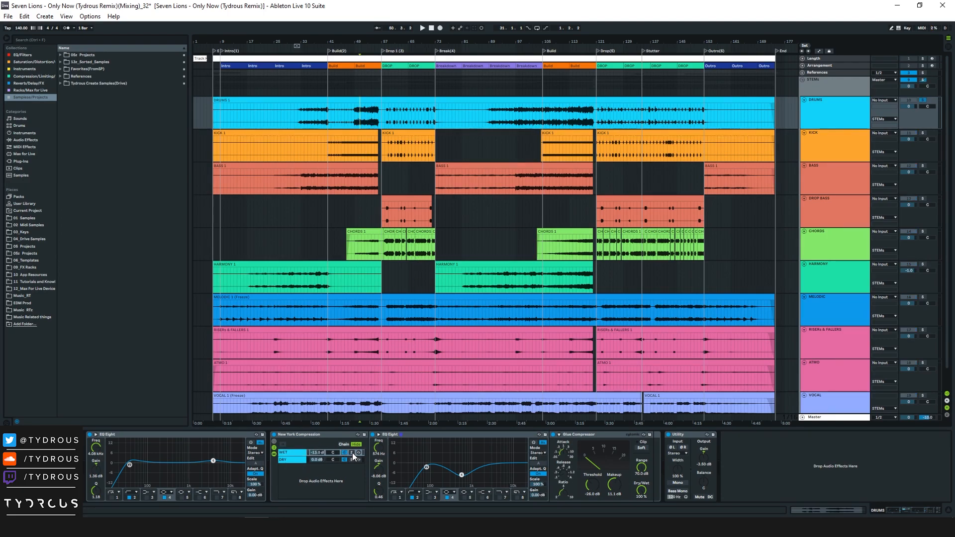
key(space)
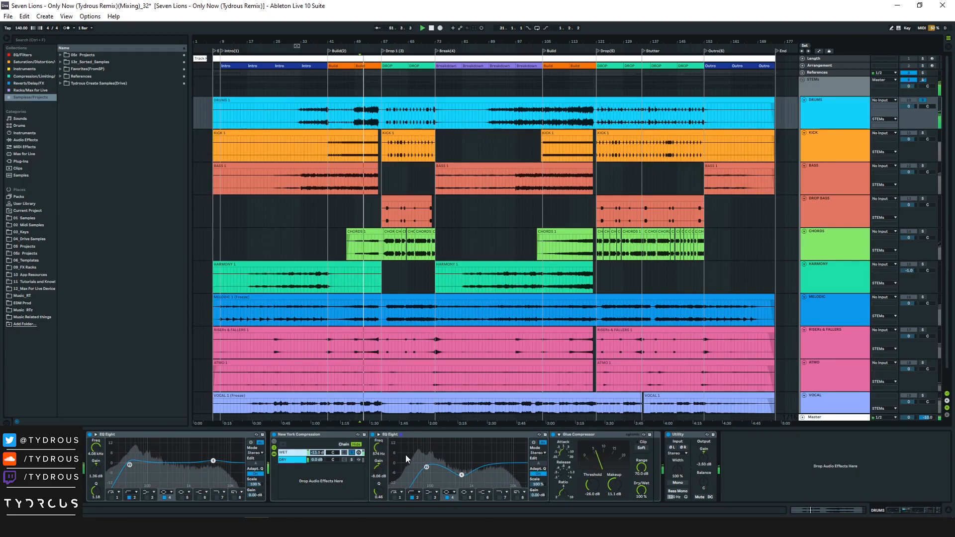
click(352, 453)
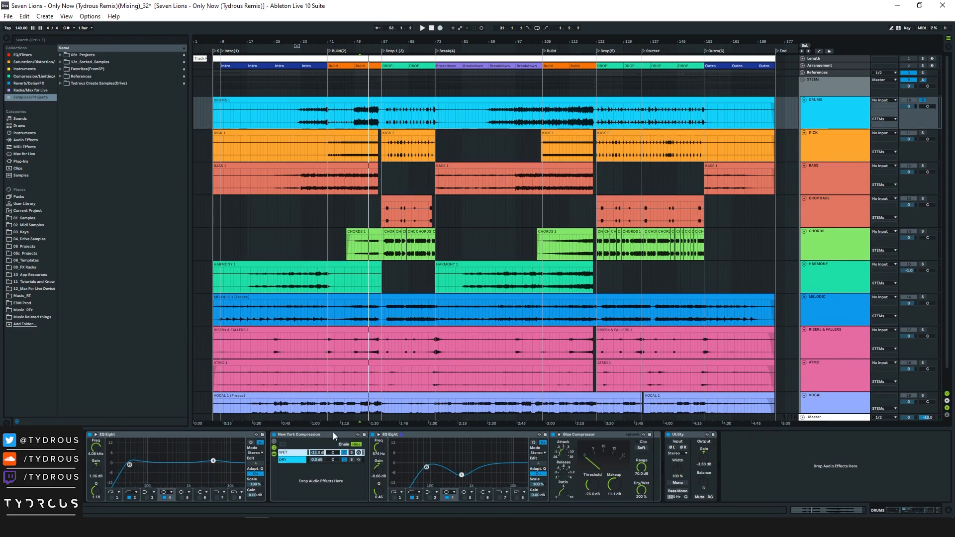
Replay the soloed drums from the build while switching the New York Compression rack off and on to compare
click(291, 434)
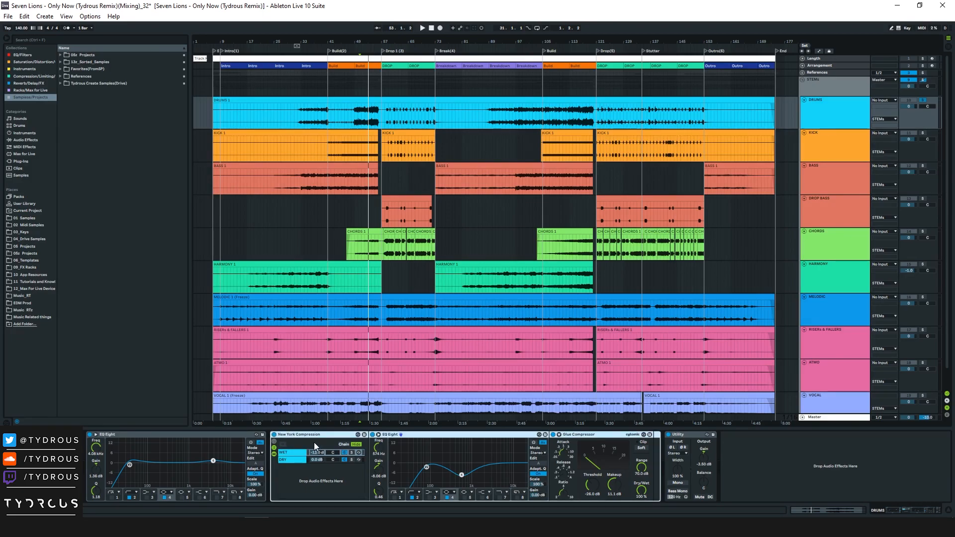
click(359, 125)
key(space)
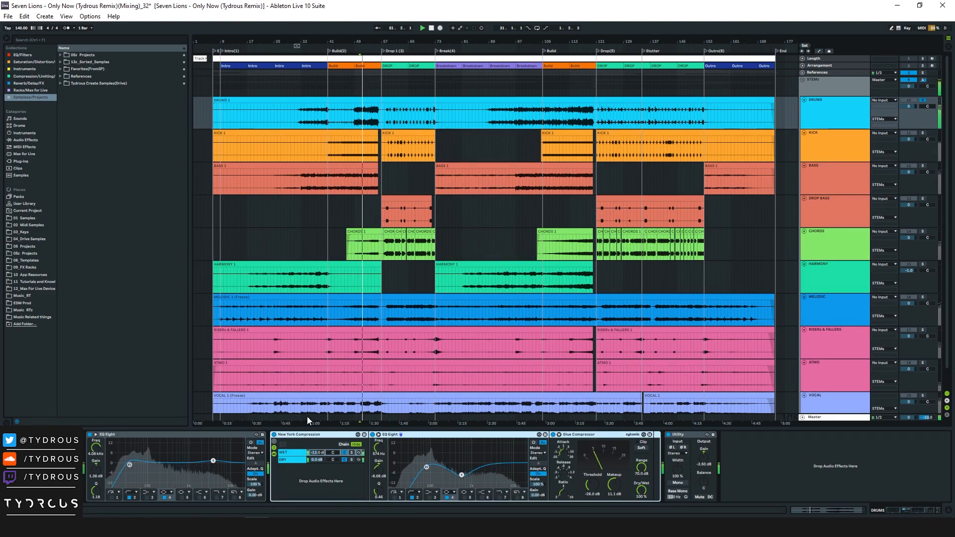
click(274, 434)
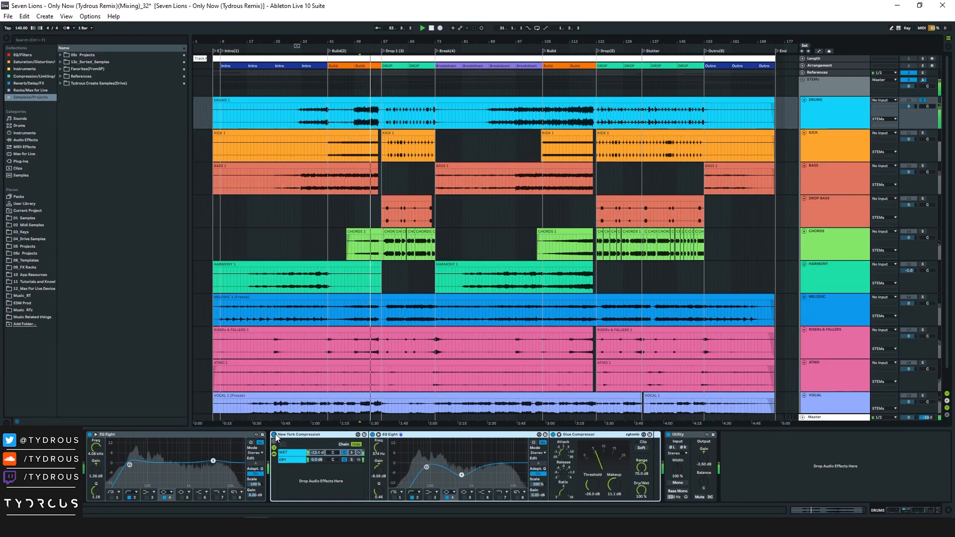
click(275, 435)
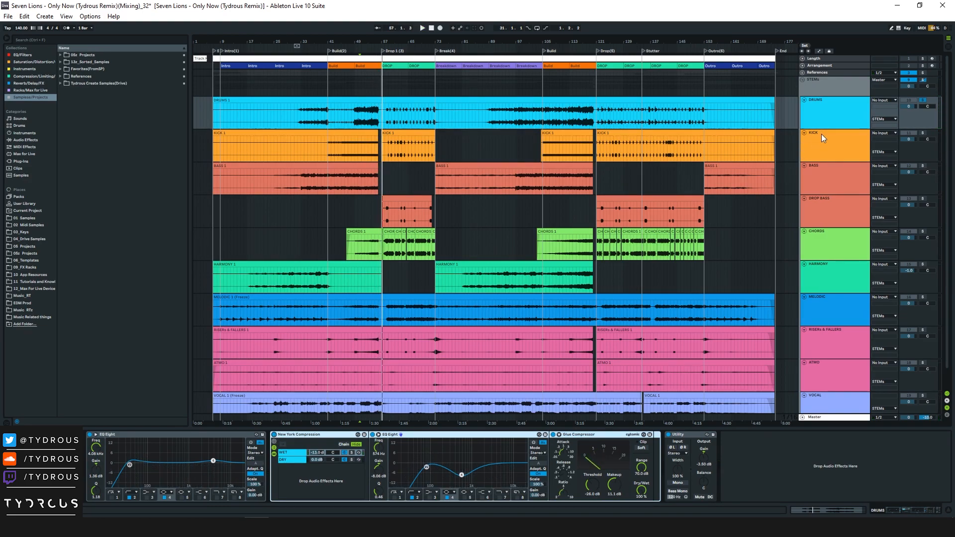
click(419, 435)
click(324, 437)
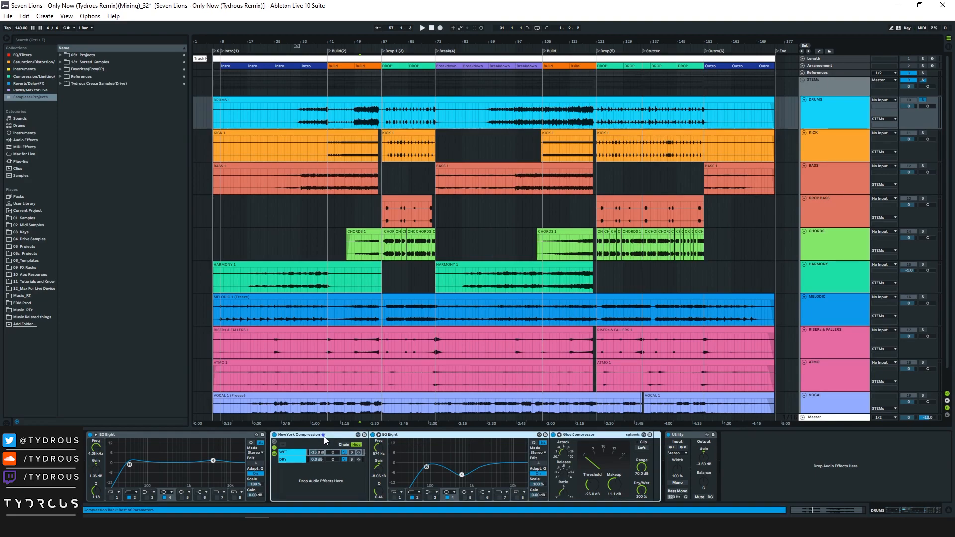
Check the KICK stem for devices, then solo the BASS stem and view its device chain
click(836, 139)
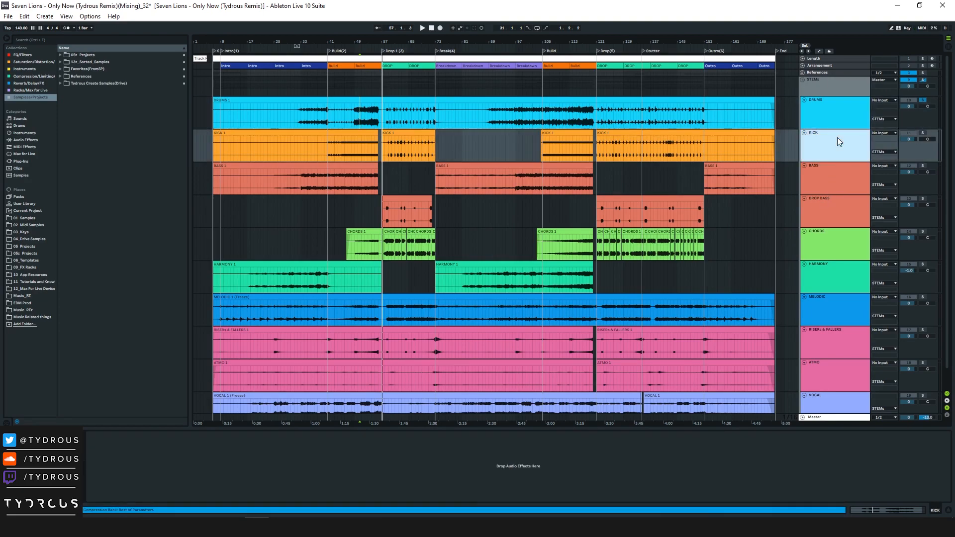
click(360, 147)
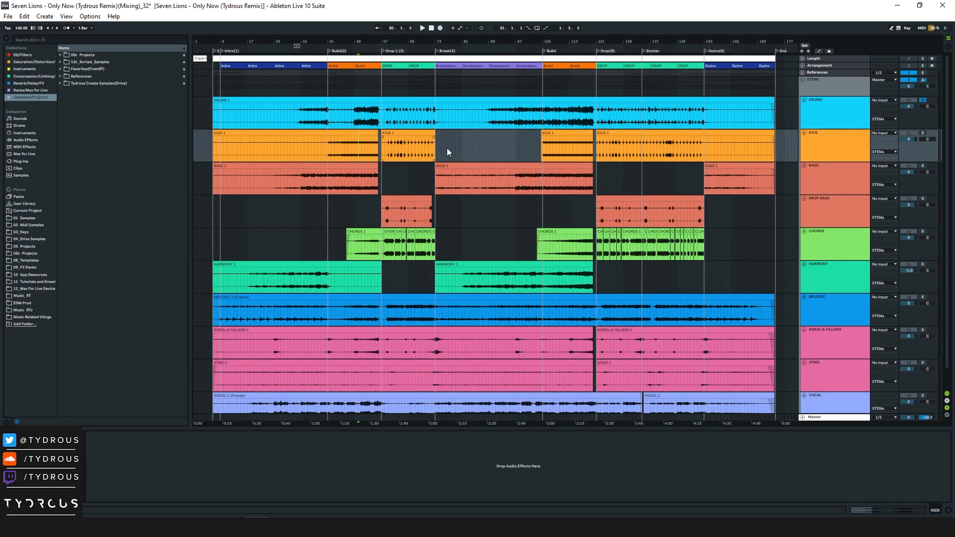
click(360, 178)
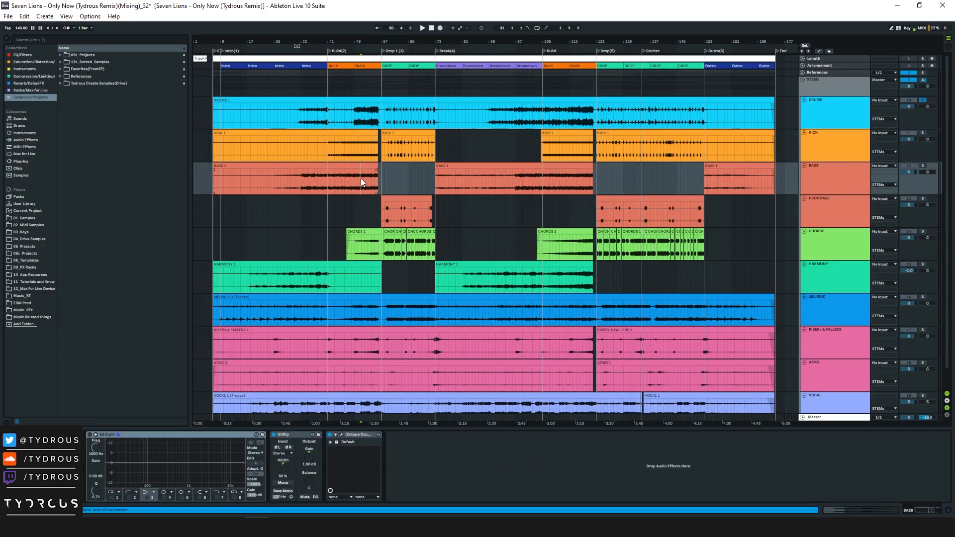
click(843, 184)
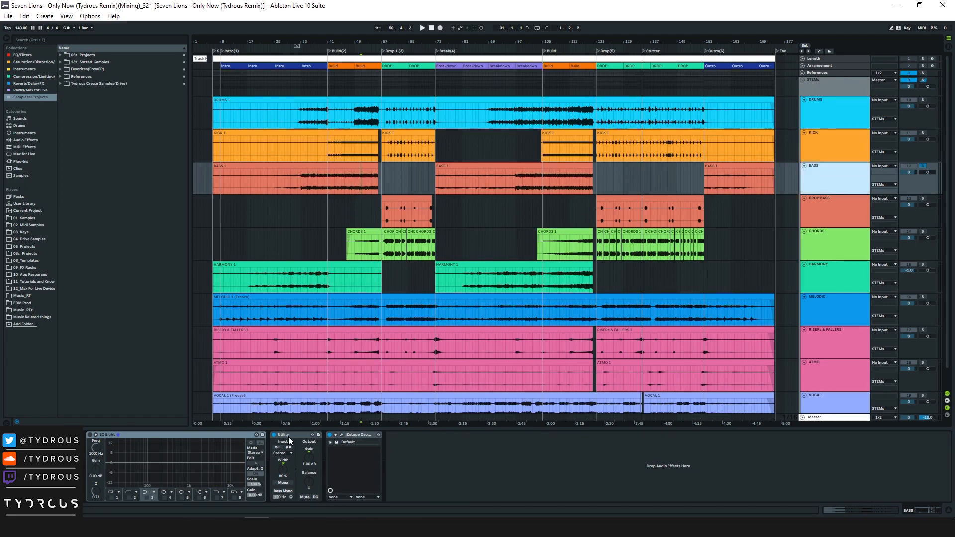
Play the soloed BASS stem with its Ozone 7 Imager window open, and select the Imager and Utility devices together
click(341, 434)
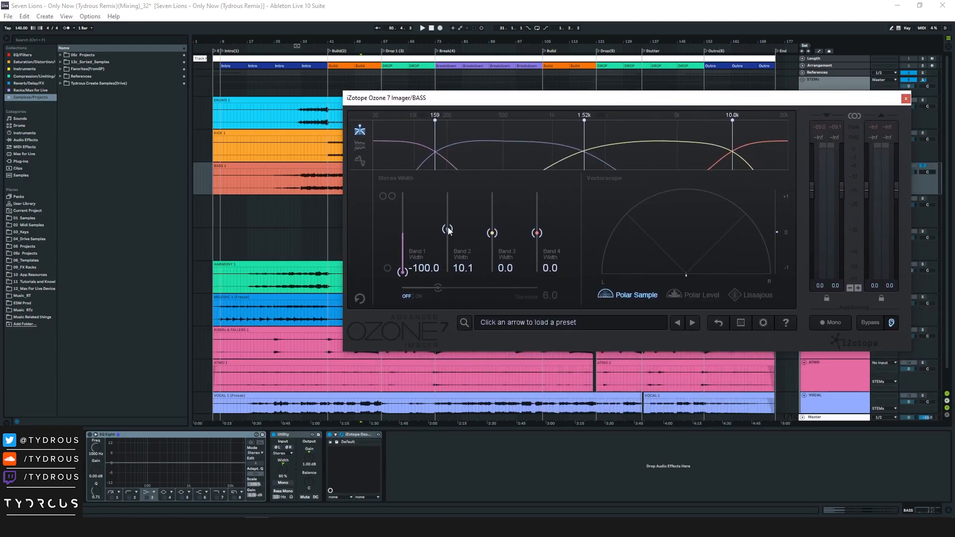
drag(500, 104, 495, 253)
key(space)
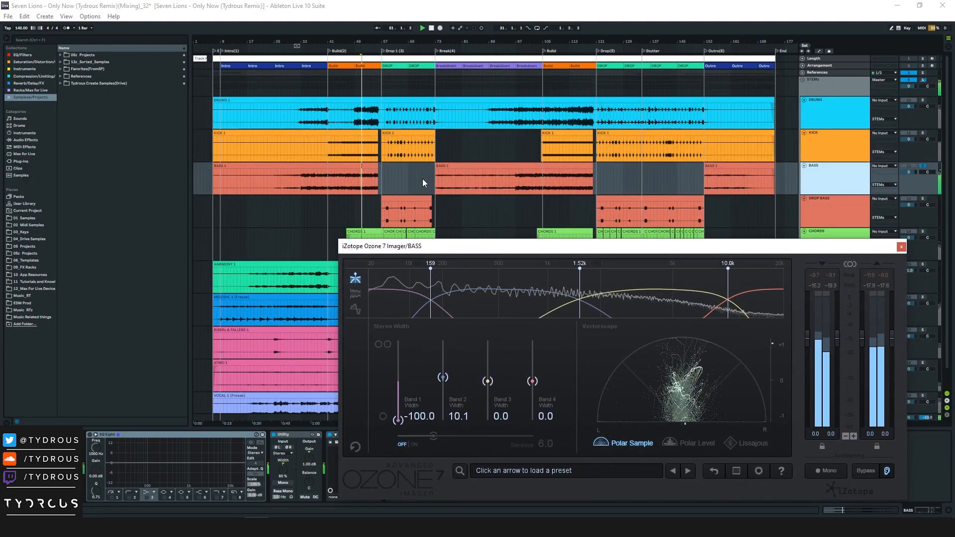
drag(411, 249, 495, 125)
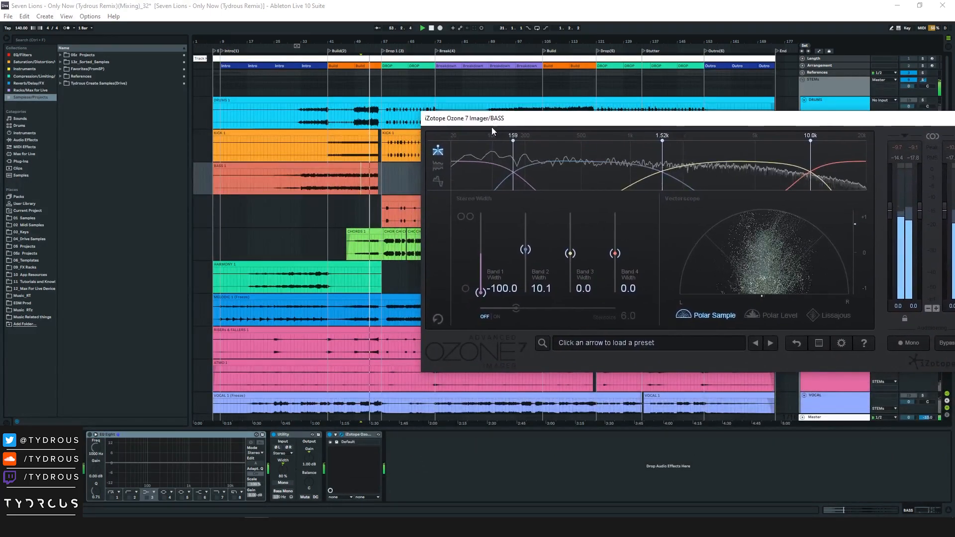
click(337, 436)
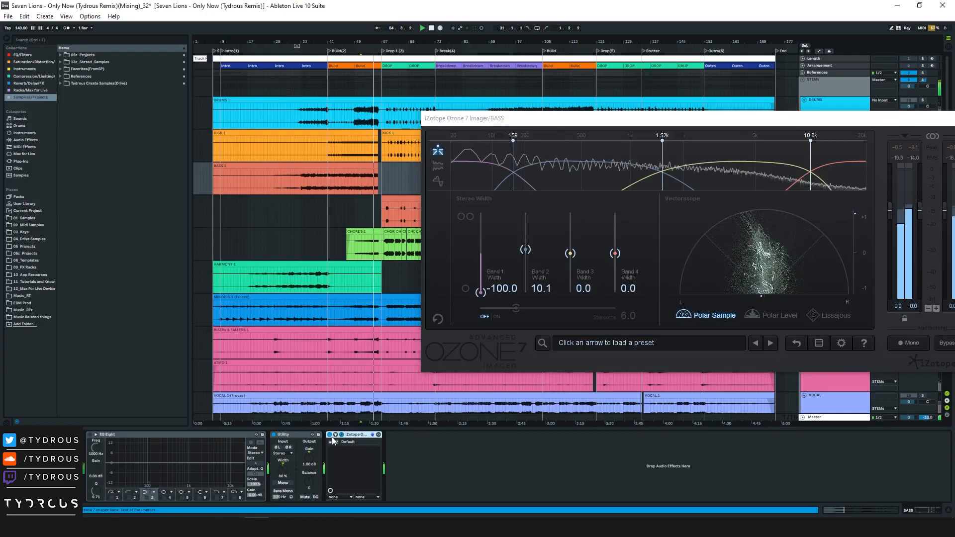
click(302, 434)
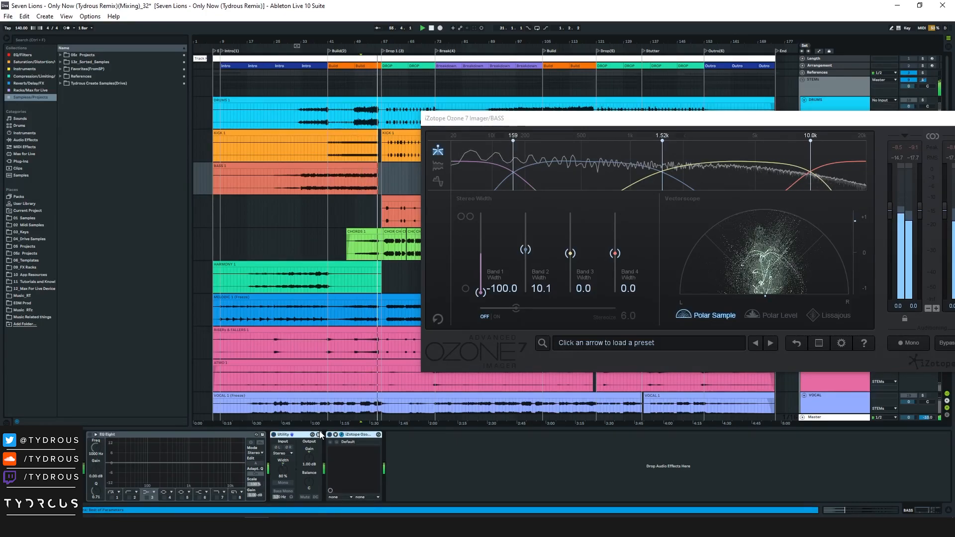
Replay the soloed BASS stem to compare the Utility and Ozone 7 Imager off and on, then close the Imager window
key(space)
key(space)
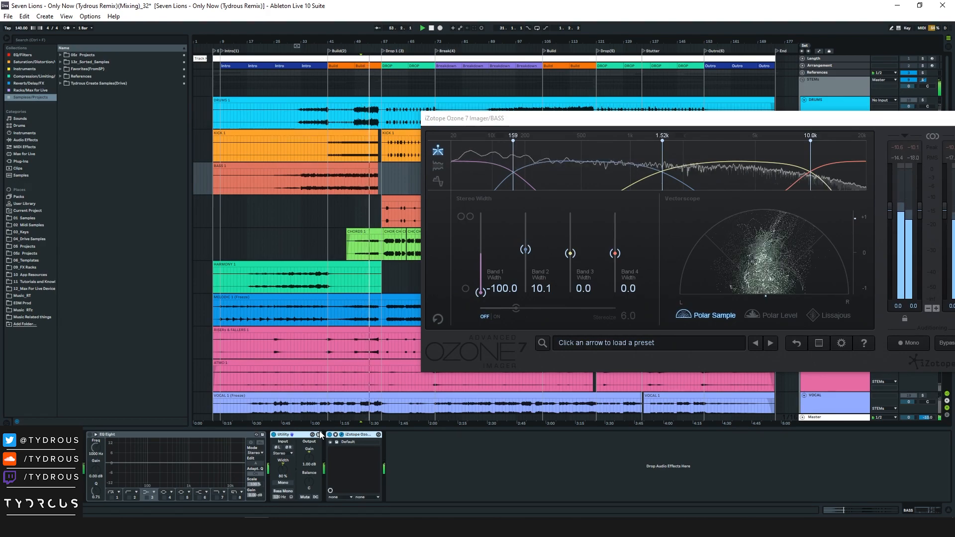
key(space)
drag(515, 120, 339, 89)
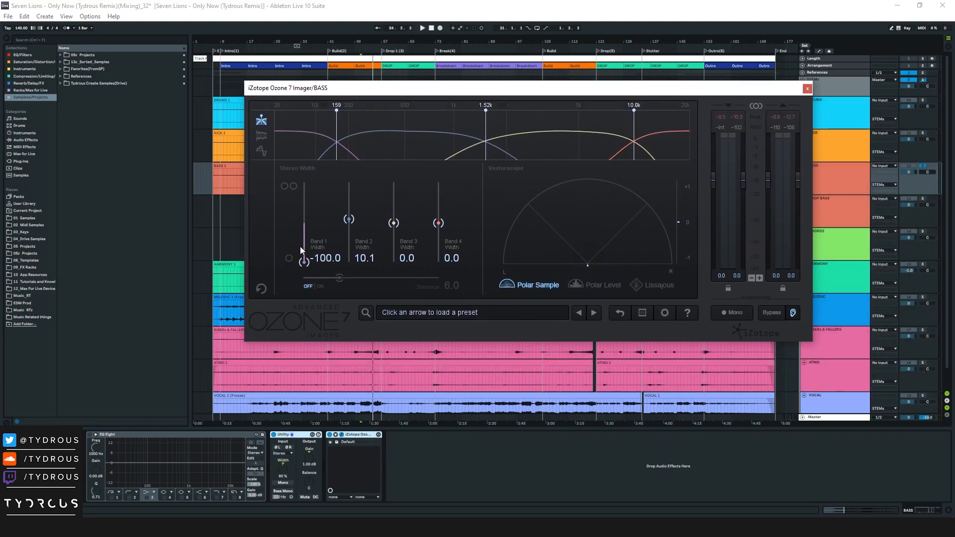
click(806, 89)
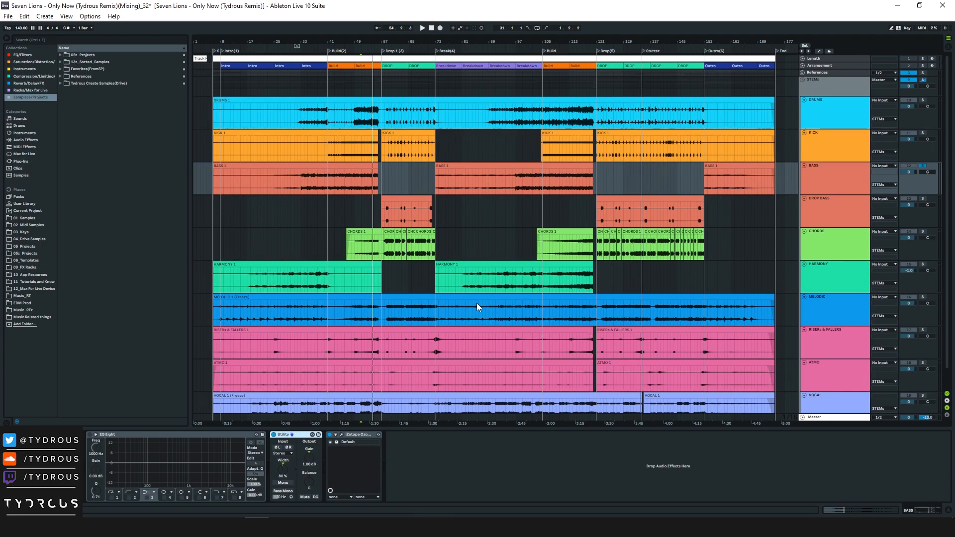
Select the DROP BASS stem's clip in the first drop and check the track's device chain
click(398, 220)
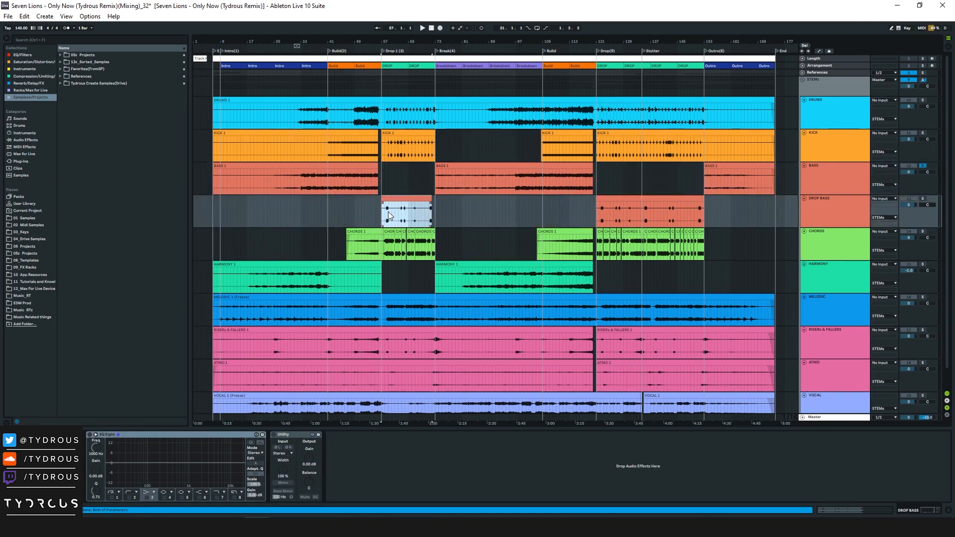
click(820, 212)
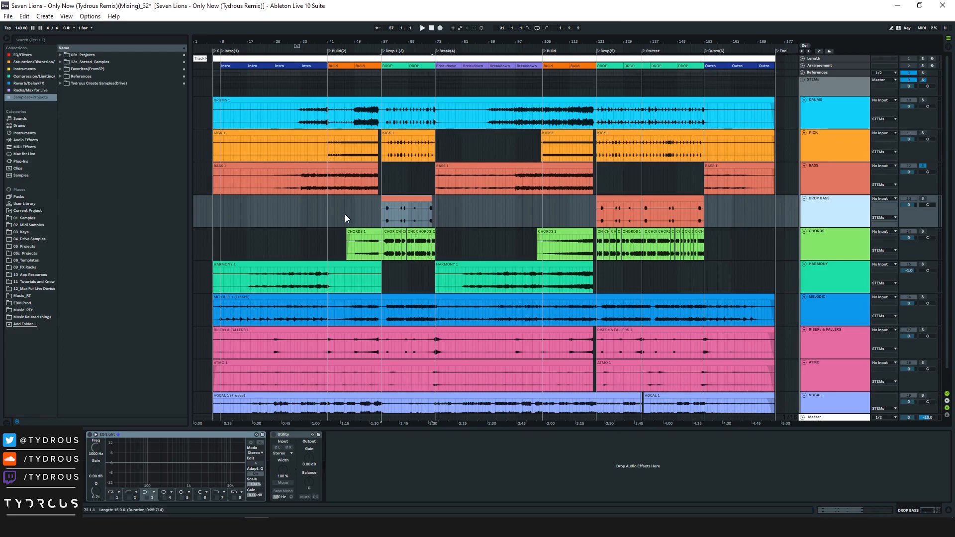
click(388, 212)
Show the CHORDS stem's device chain and arrange its GClip and Ozone 7 Imager windows side by side
click(378, 244)
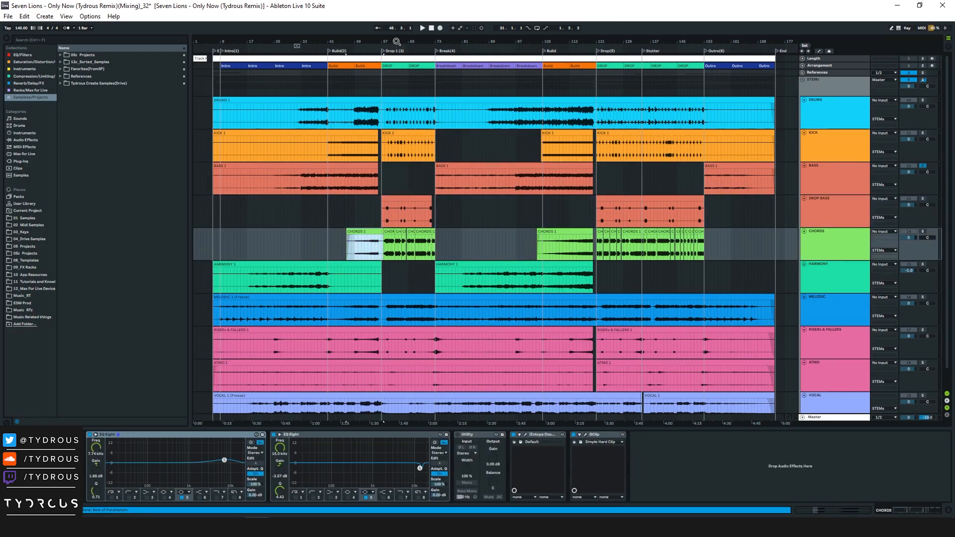
scroll(401, 199, up, 3)
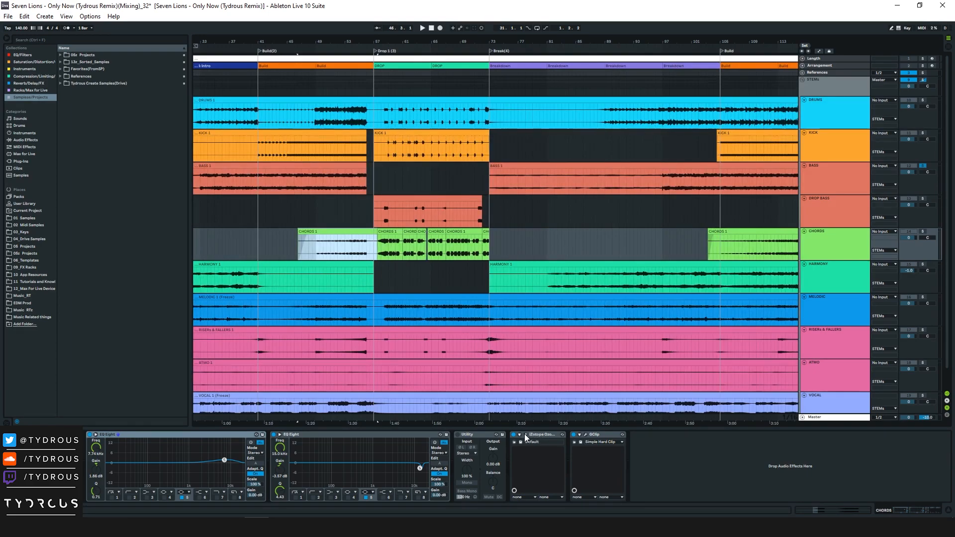
click(585, 434)
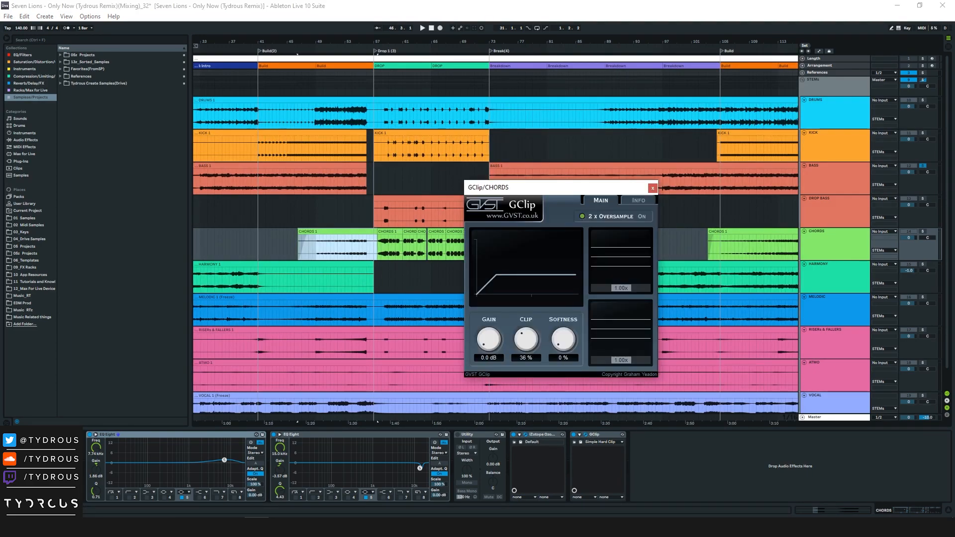
drag(769, 243, 370, 105)
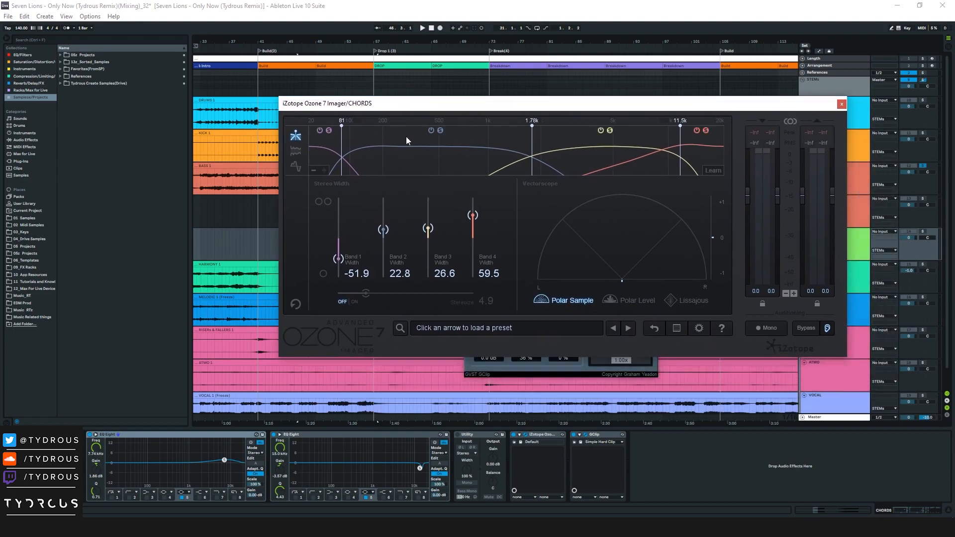
drag(491, 105, 246, 137)
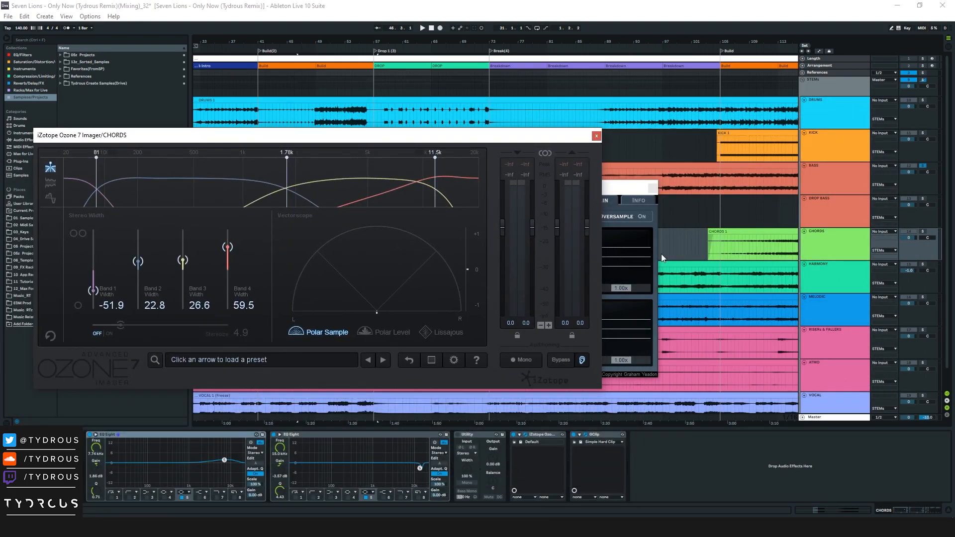
drag(629, 188, 863, 270)
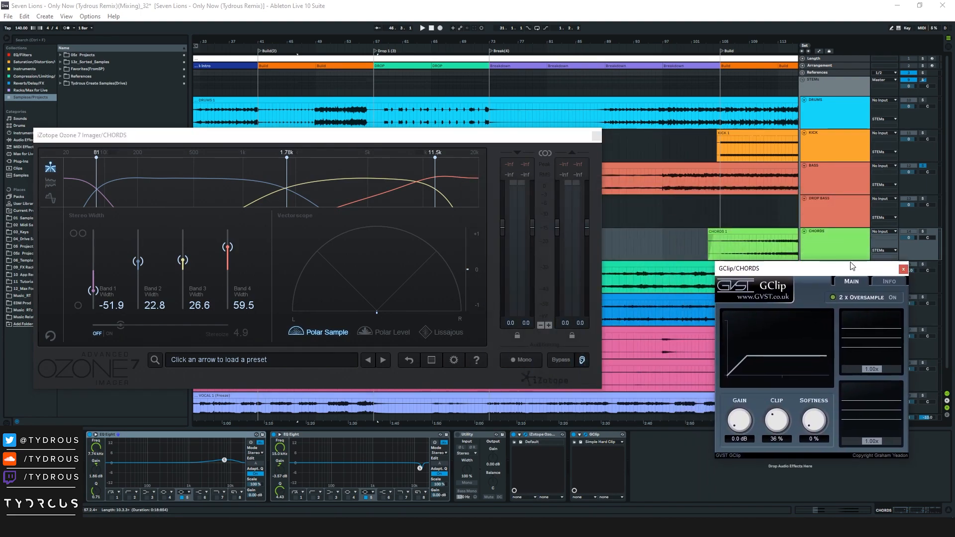
drag(524, 139, 584, 288)
Play the soloed CHORDS stem from the first drop with its Ozone 7 Imager and GClip windows in view
scroll(360, 229, down, 1)
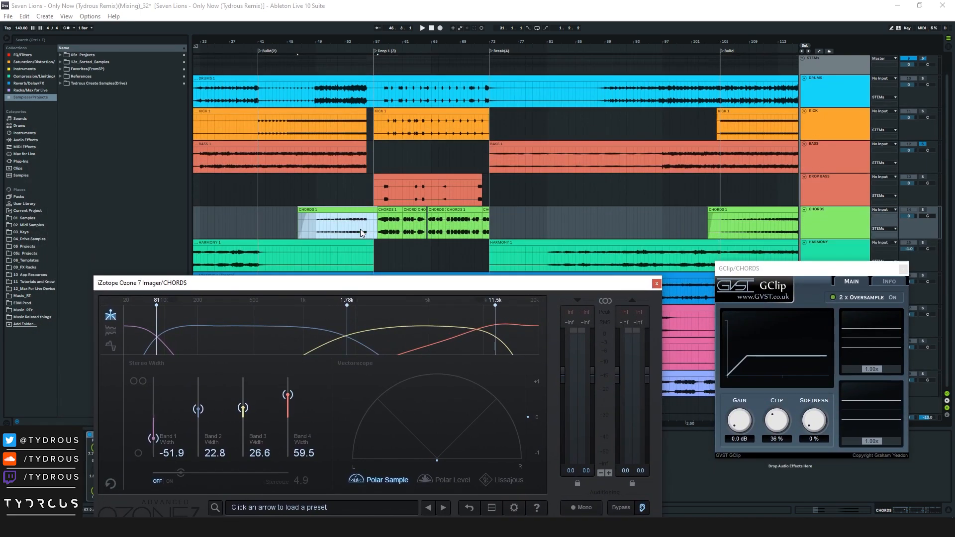
click(351, 233)
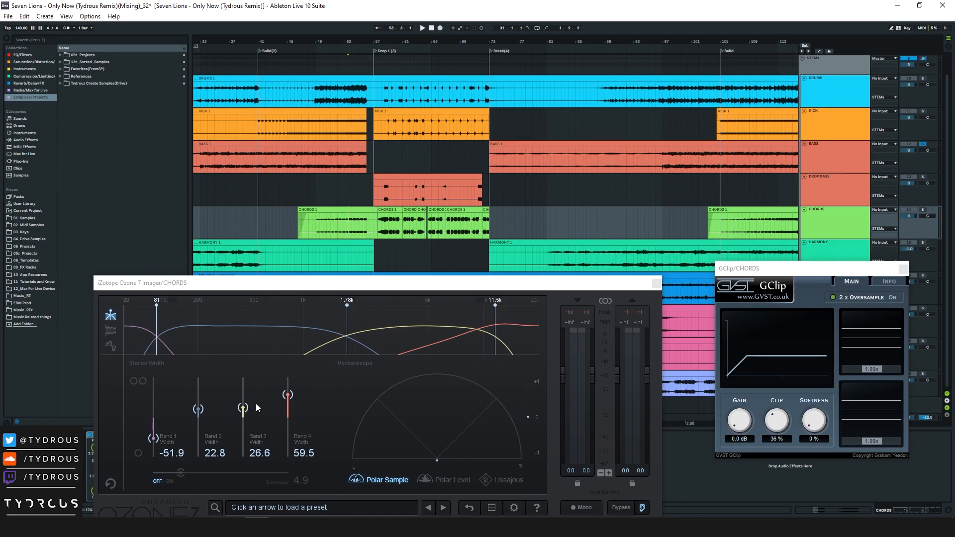
click(384, 230)
key(space)
drag(372, 286, 409, 87)
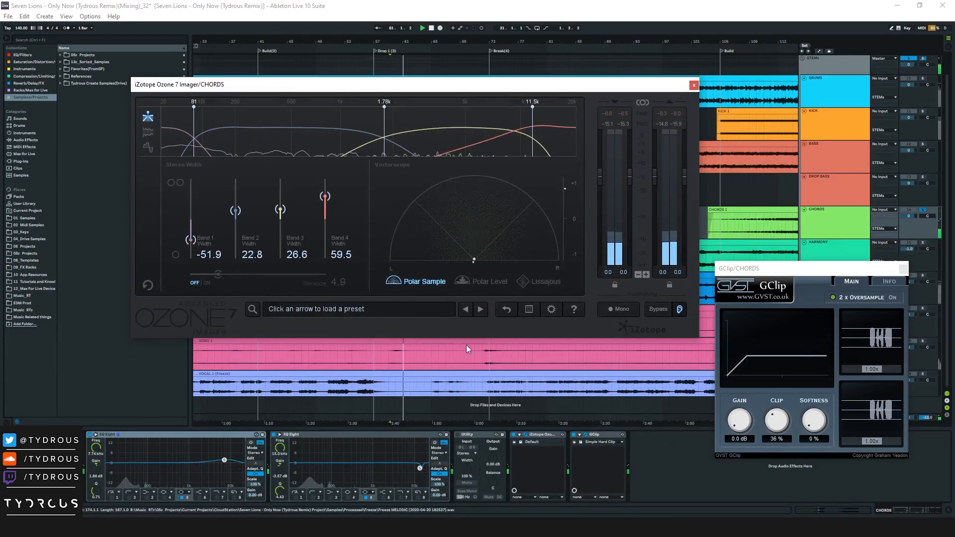
Select all devices on the CHORDS stem and compare them off and on during playback of the first drop
click(606, 436)
shift+click(540, 435)
shift+click(216, 436)
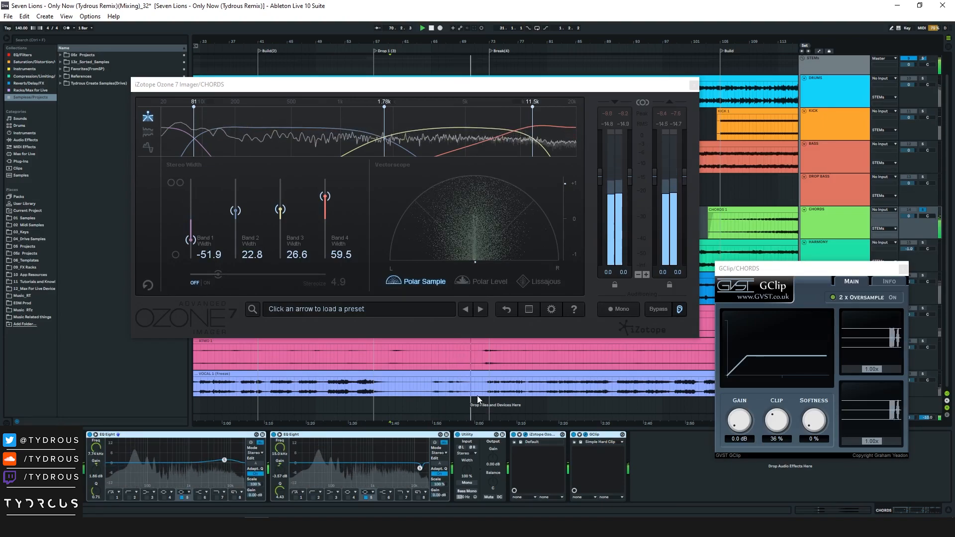
key(space)
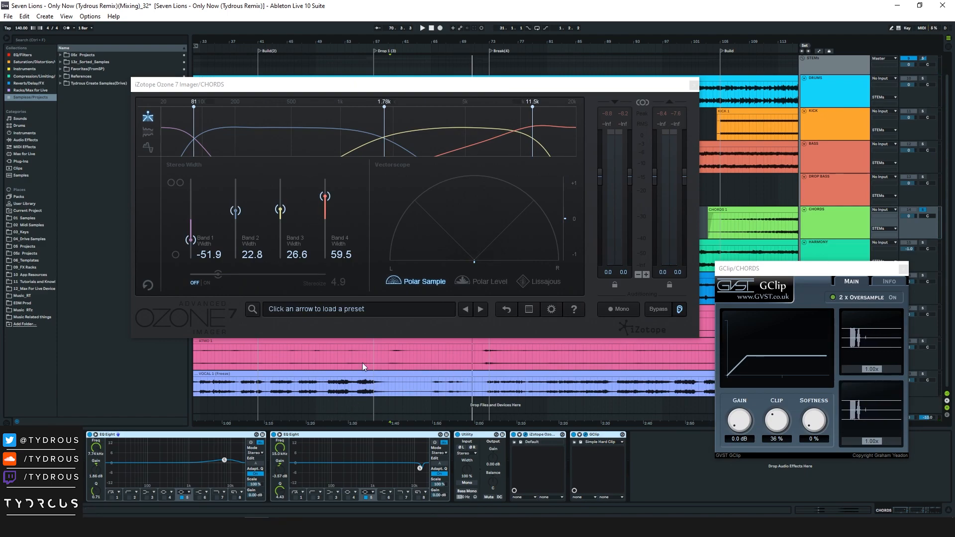
Close the CHORDS Imager window and examine the stem's GClip settings and first EQ Eight
click(224, 86)
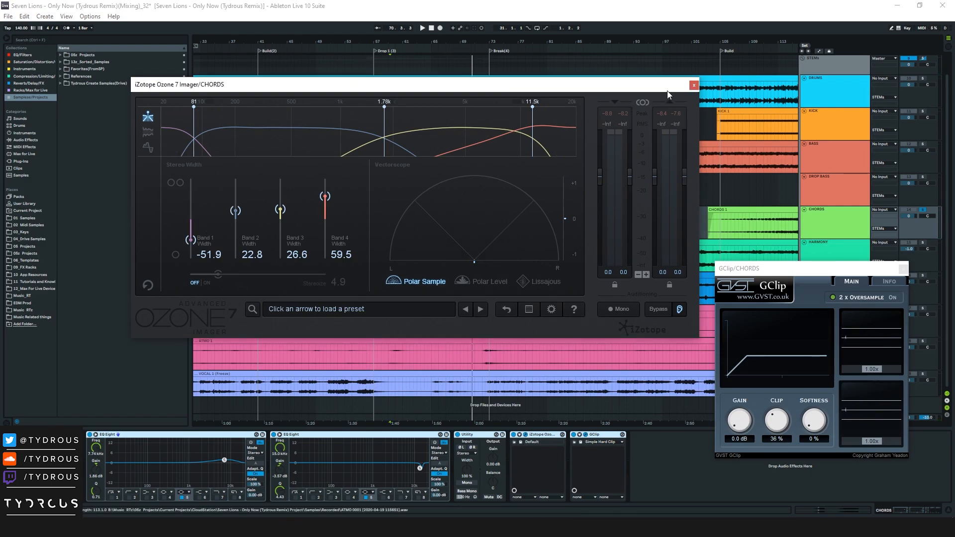
click(694, 85)
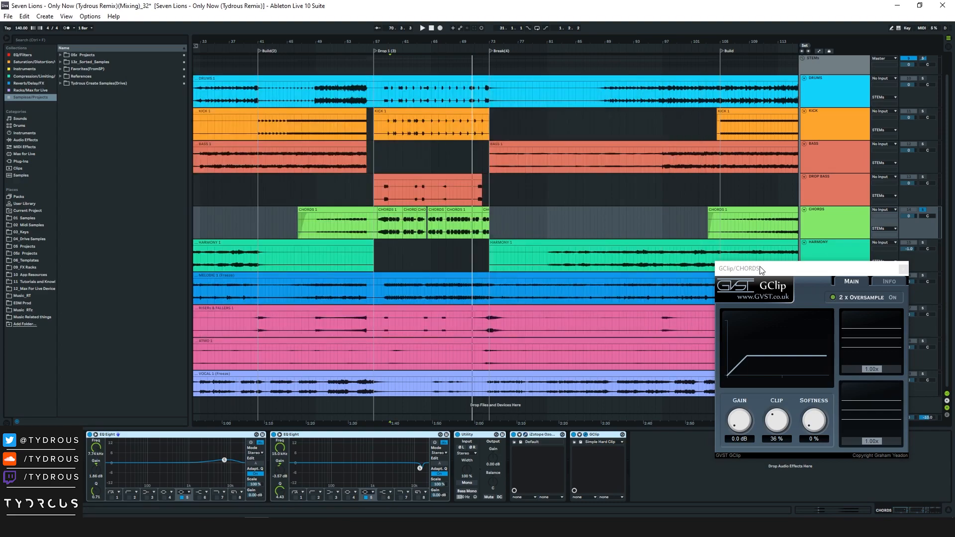
drag(776, 268, 665, 259)
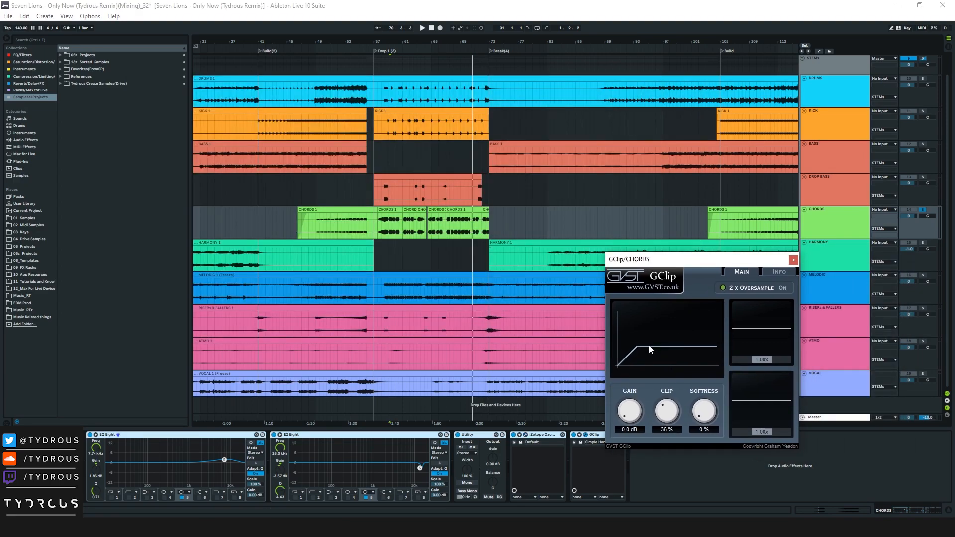
drag(708, 262, 691, 235)
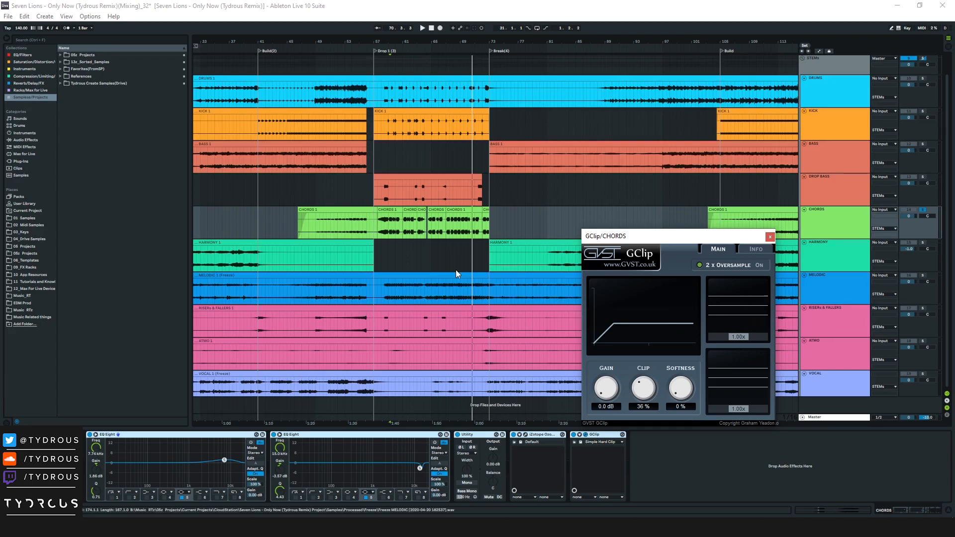
click(604, 436)
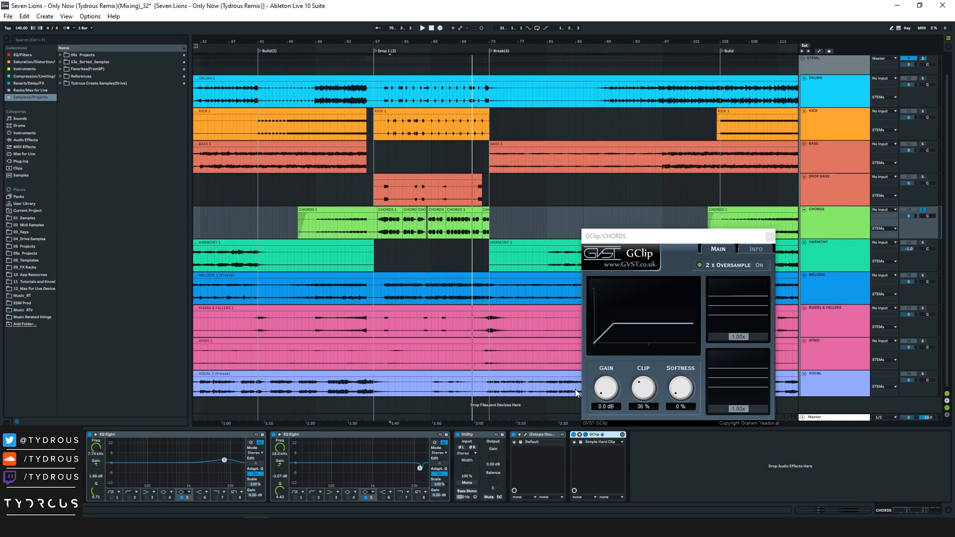
click(225, 438)
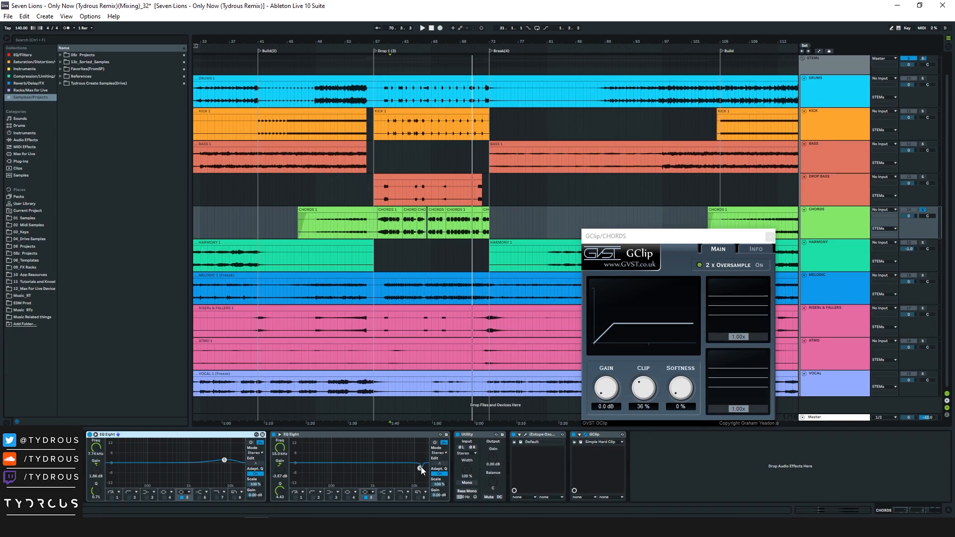
Solo the HARMONY stem and examine its Utility, Fielding DSP plug-in and second EQ Eight
click(848, 254)
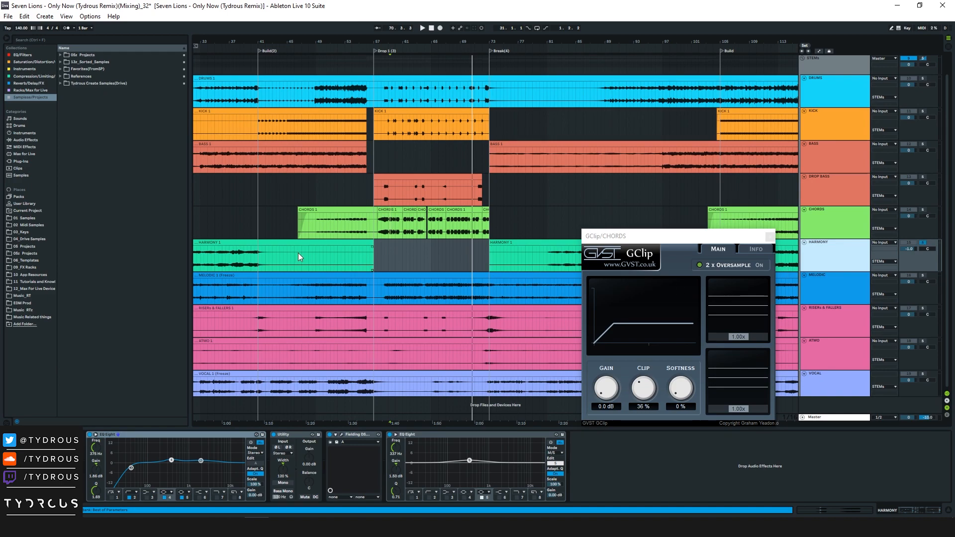
drag(495, 41, 496, 31)
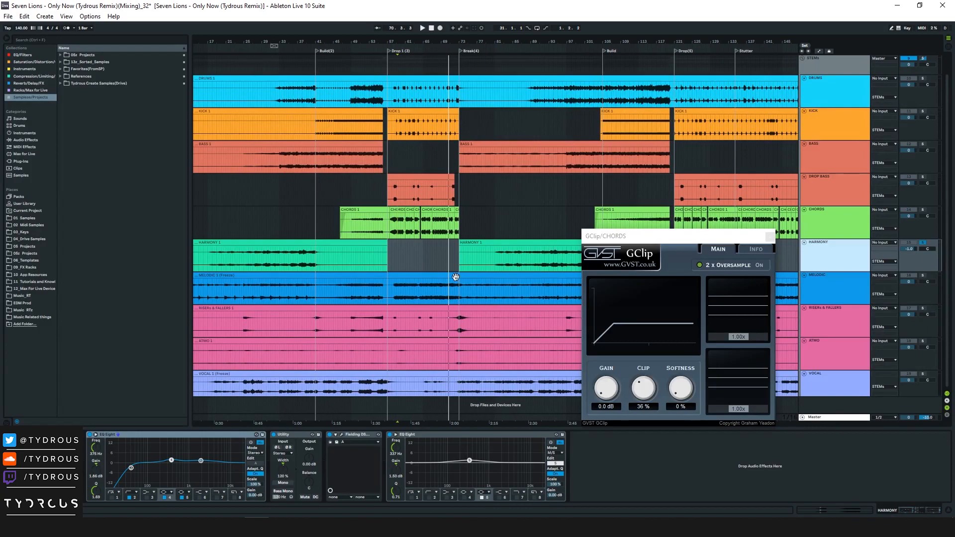
click(284, 266)
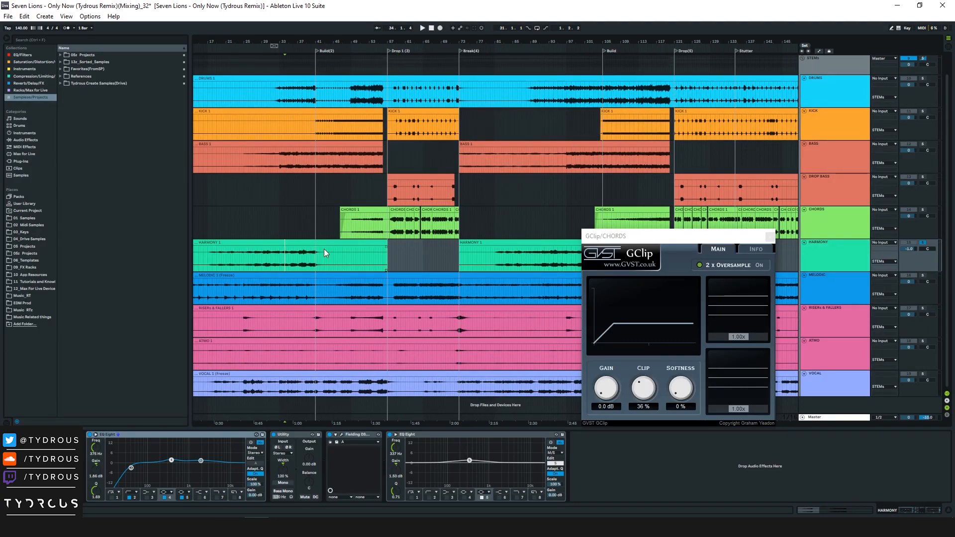
click(299, 435)
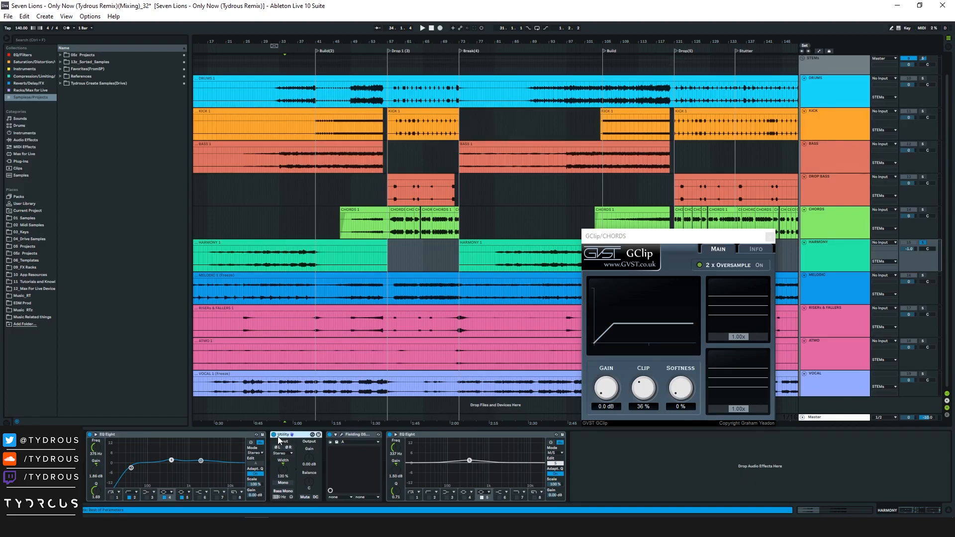
click(357, 434)
click(430, 435)
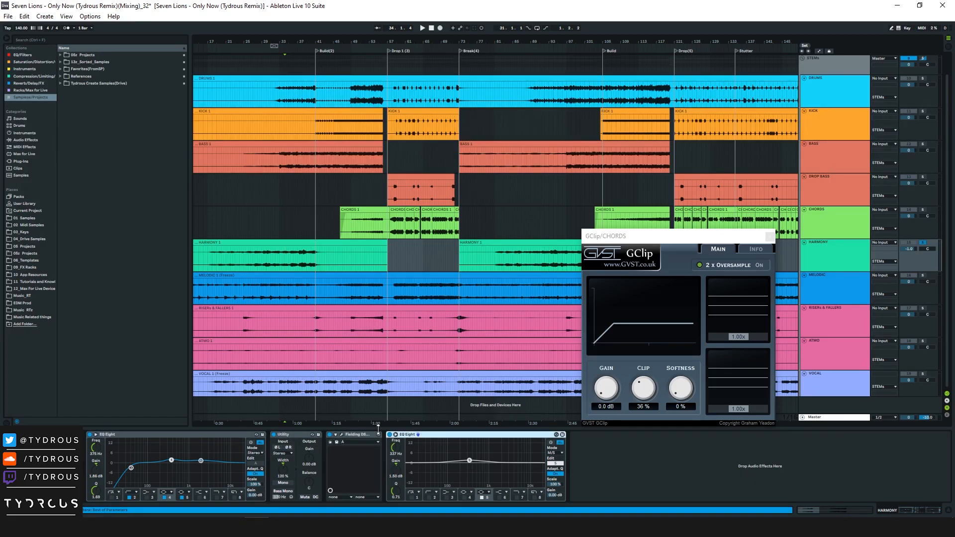
Switch off all devices on the HARMONY stem and play it soloed from the intro
click(264, 264)
click(423, 435)
shift+click(189, 436)
key(ctrl+0)
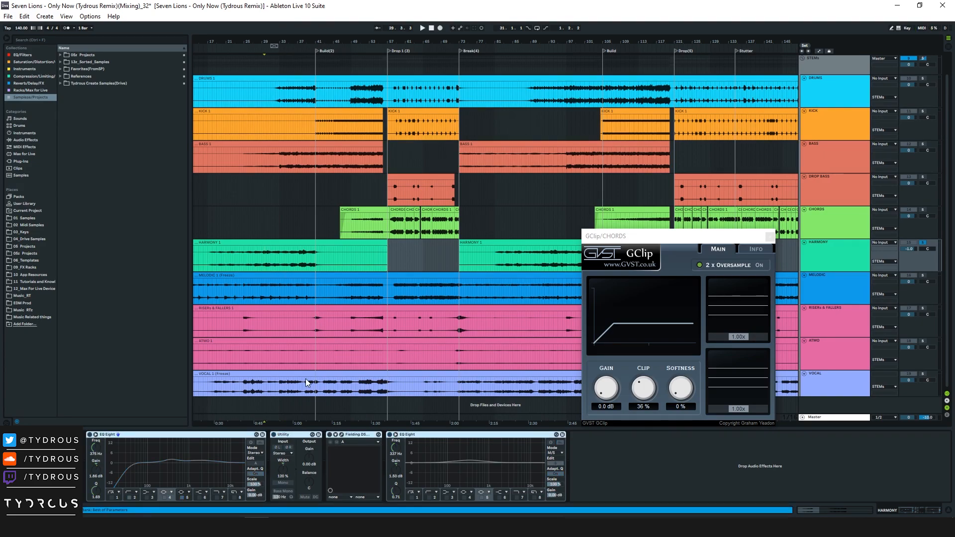
click(260, 247)
key(space)
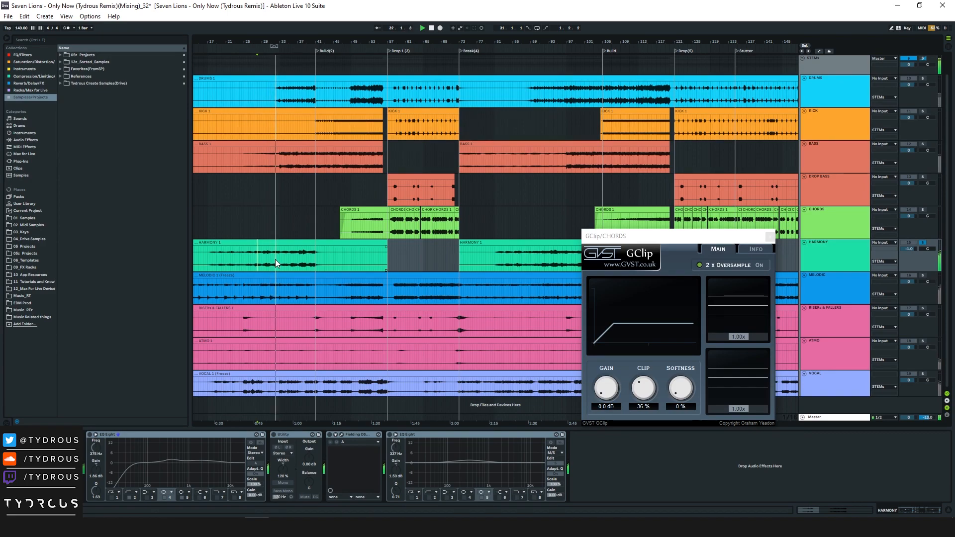
key(space)
Switch all HARMONY devices back on, replay the same intro passage, and select the Fielding DSP plug-in
click(209, 435)
shift+click(416, 435)
key(0)
key(space)
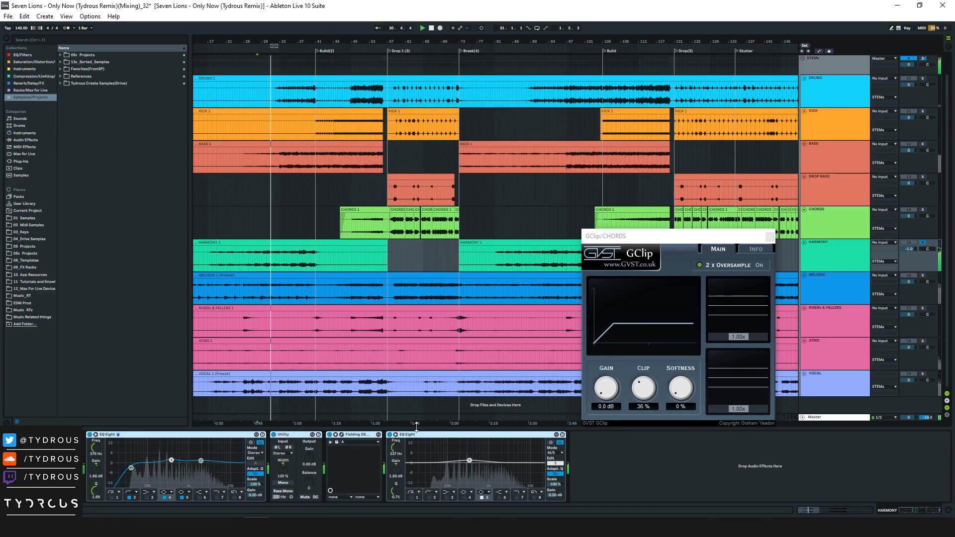
key(space)
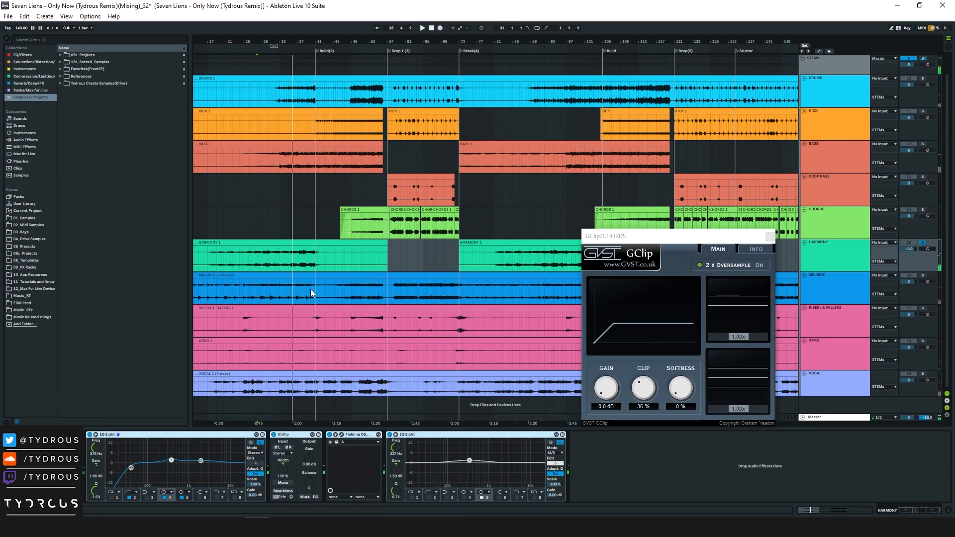
click(355, 435)
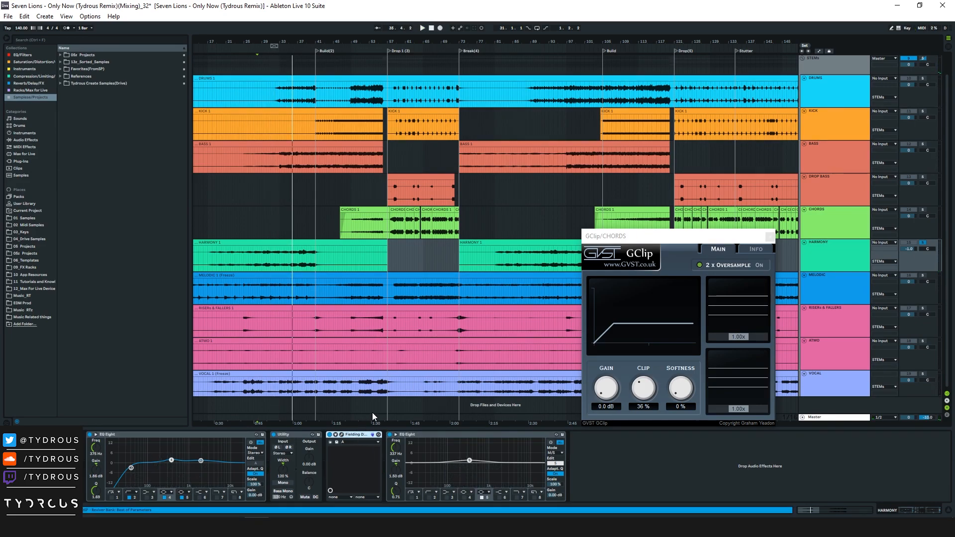
Select the MELODIC stem late in the intro and view its device chain, with the GClip window closed
click(289, 287)
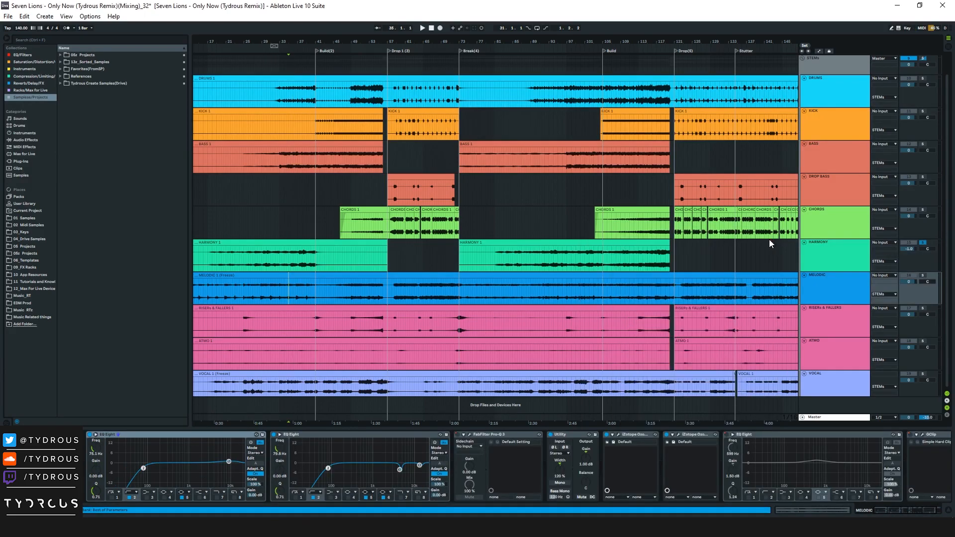
click(282, 293)
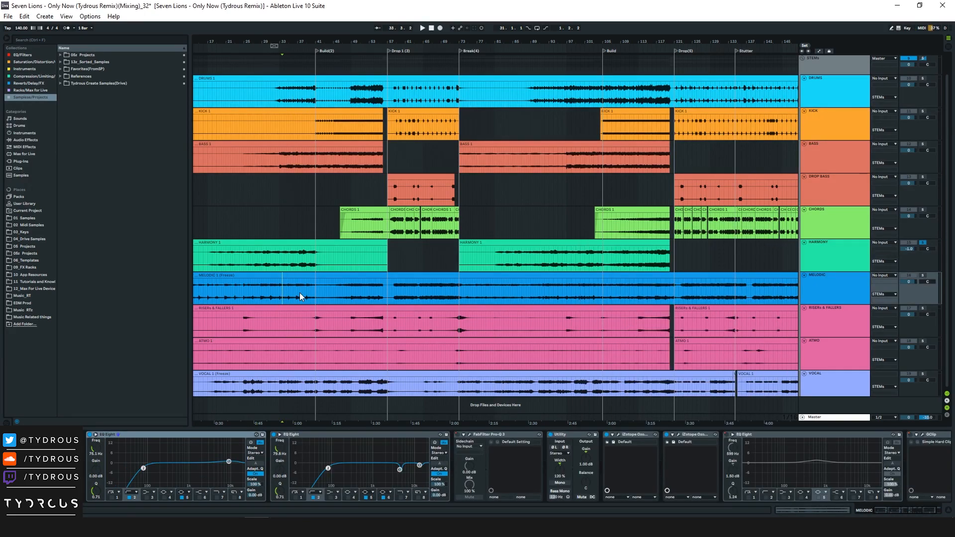
click(840, 282)
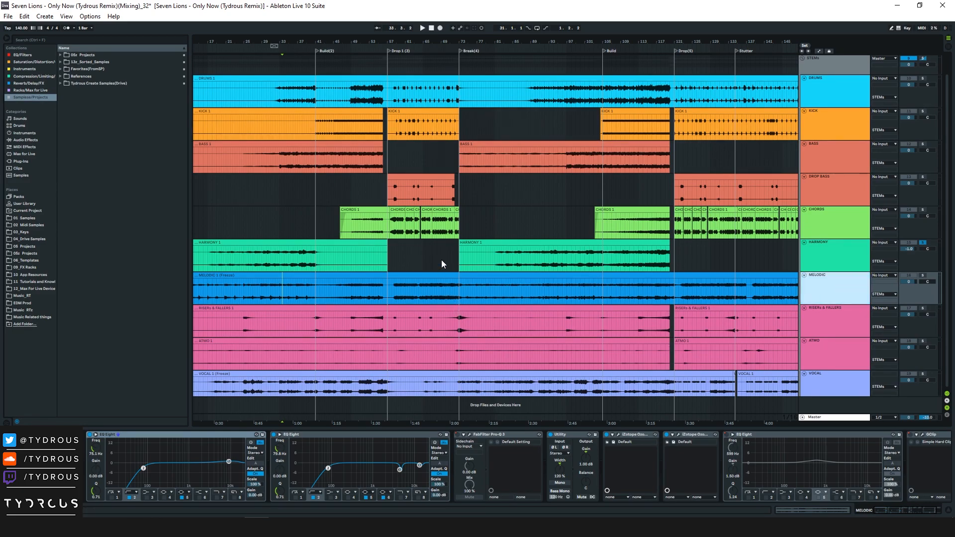
Go through the MELODIC stem's first two EQ Eights and FabFilter Pro-Q 3, and show its device automation around bars 31 to 33
click(215, 435)
click(342, 437)
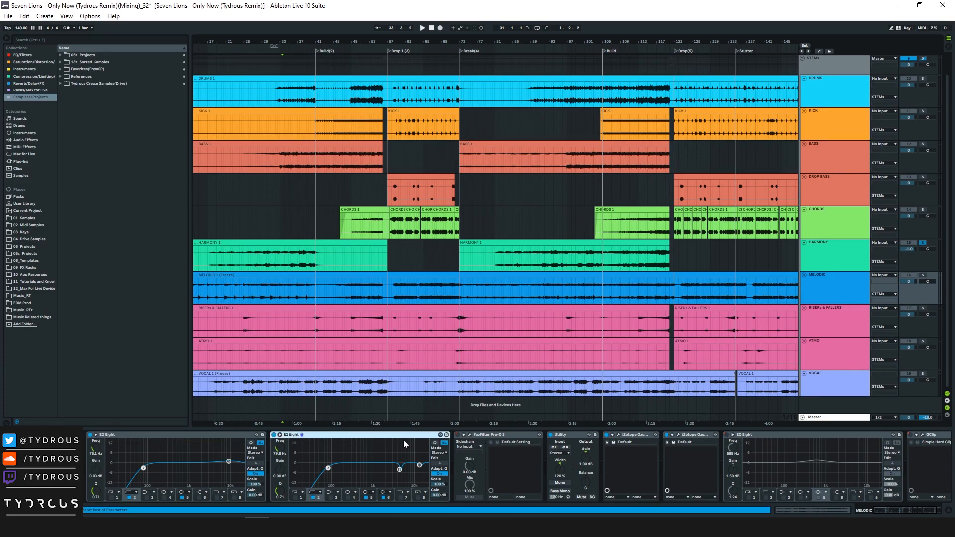
click(520, 434)
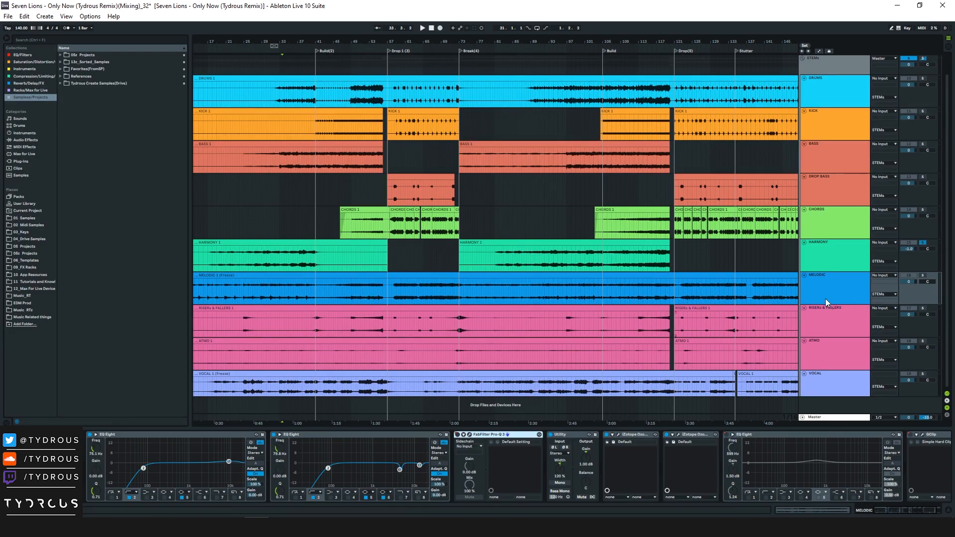
key(a)
drag(277, 40, 411, 97)
click(342, 287)
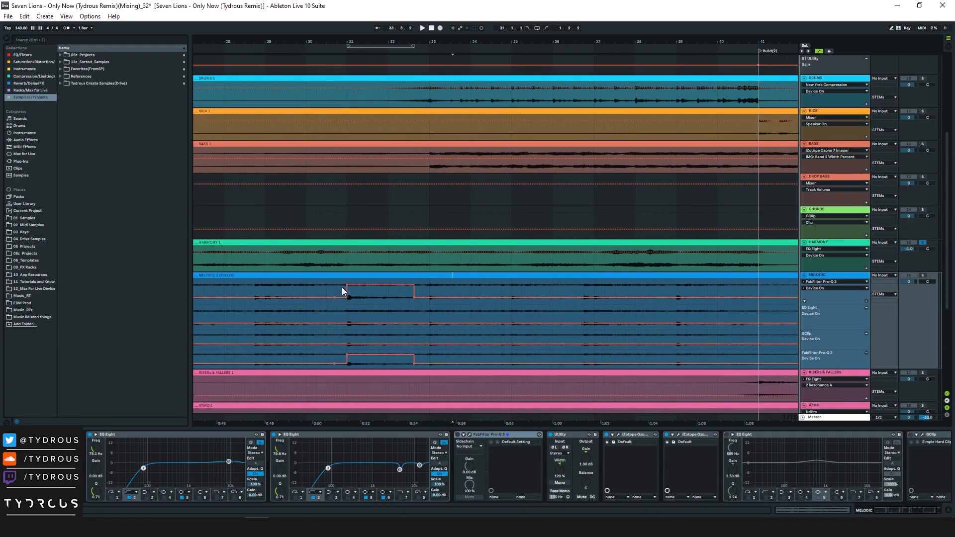
drag(341, 305, 408, 323)
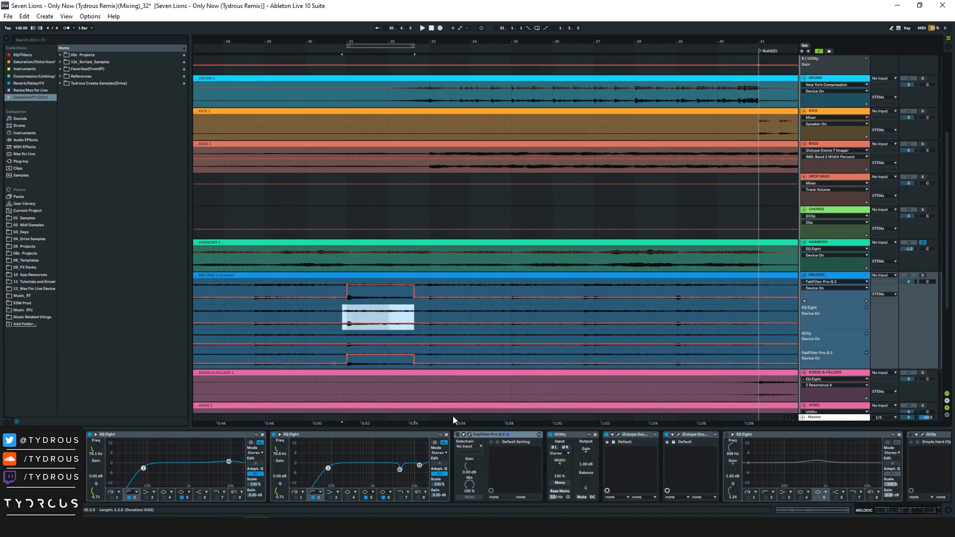
Override the automation of FabFilter Pro-Q 3 and play the soloed MELODIC stem around bars 31 to 33 with it switched off
click(458, 436)
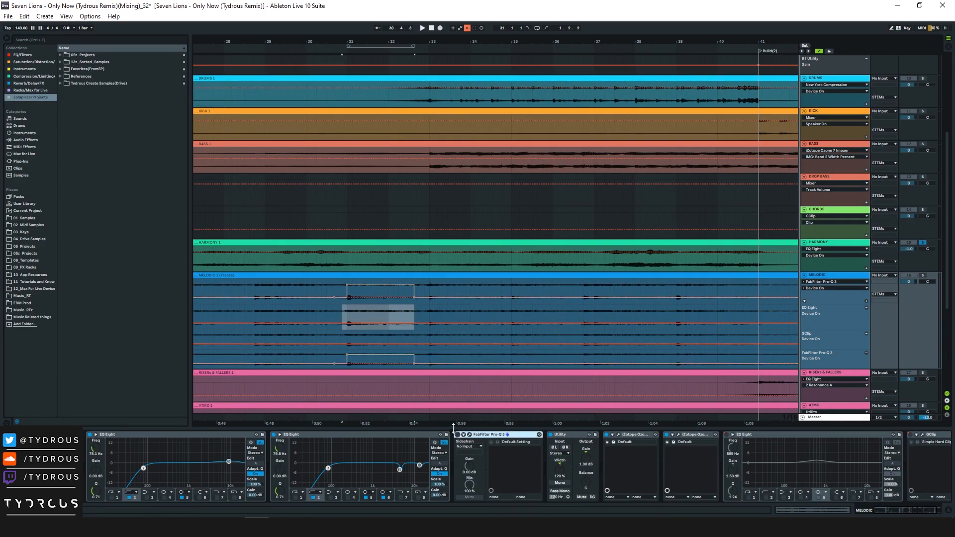
click(337, 291)
key(space)
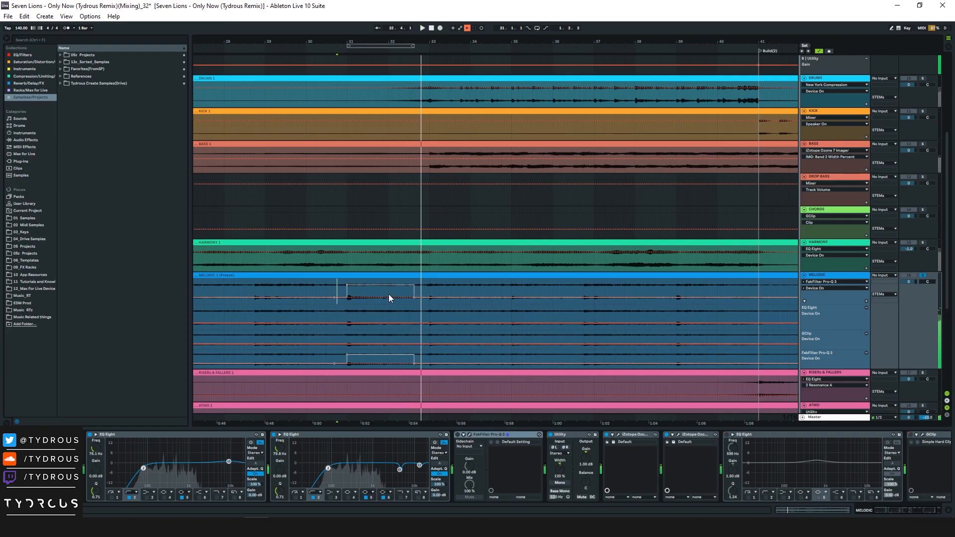
click(379, 294)
key(space)
key(space)
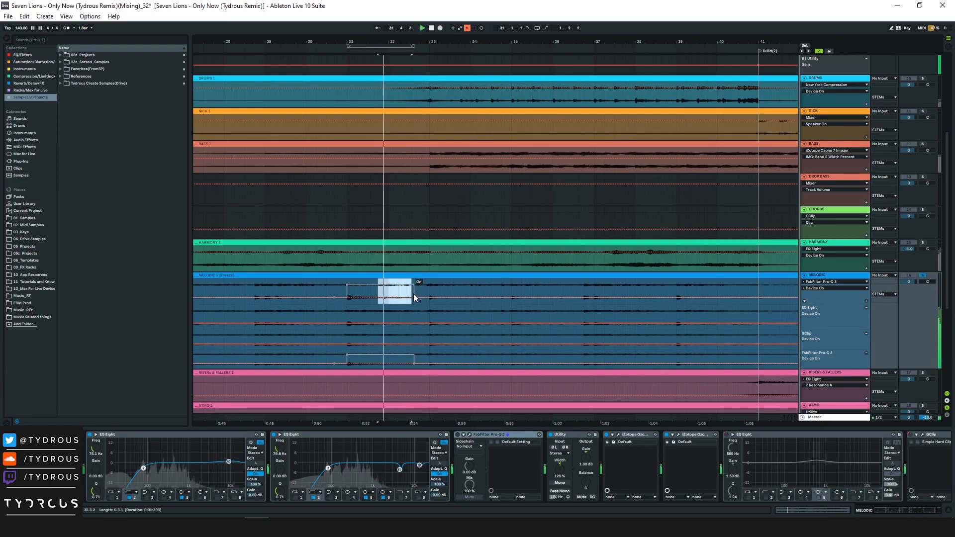
Switch FabFilter Pro-Q 3 back on, view its curve, and replay the passage before bar 31 with its automation re-enabled
click(457, 434)
click(470, 435)
drag(358, 206, 669, 70)
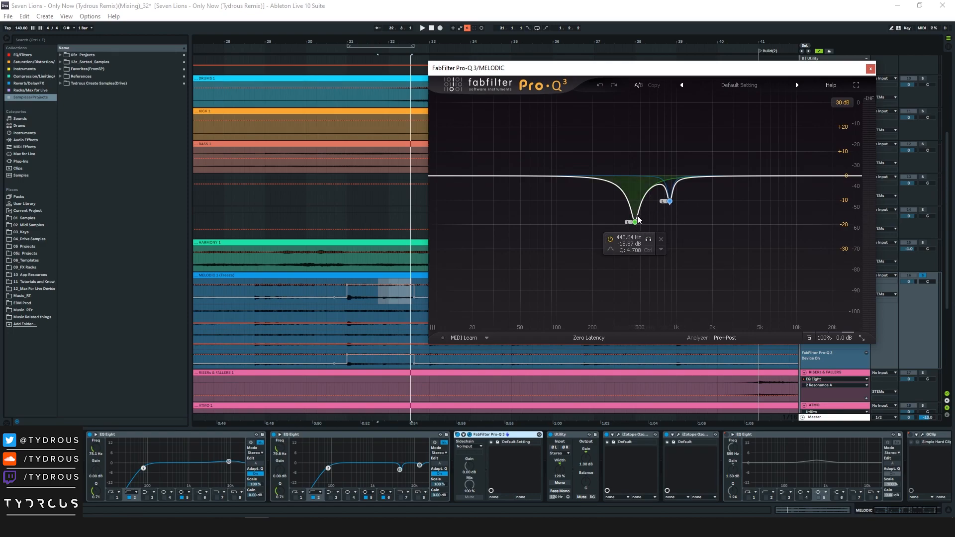
click(342, 305)
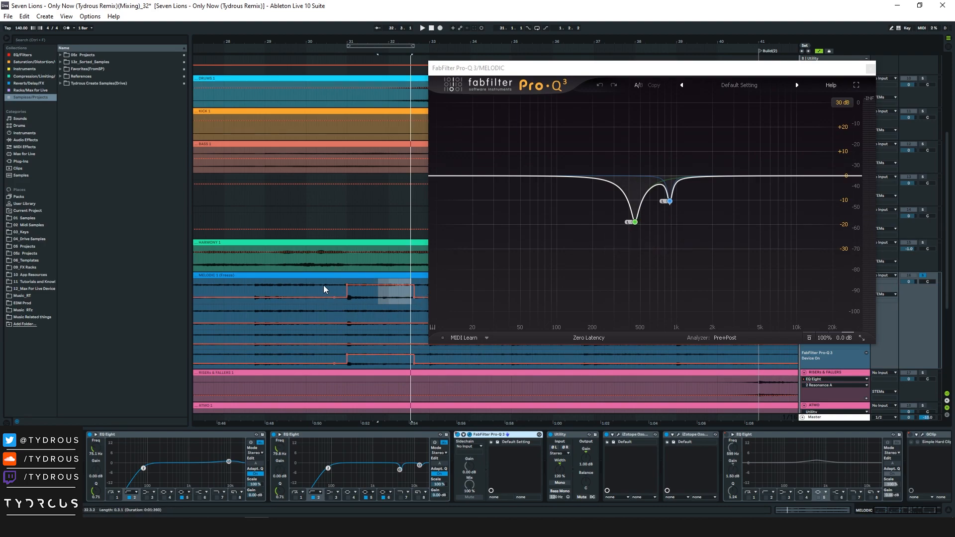
click(324, 286)
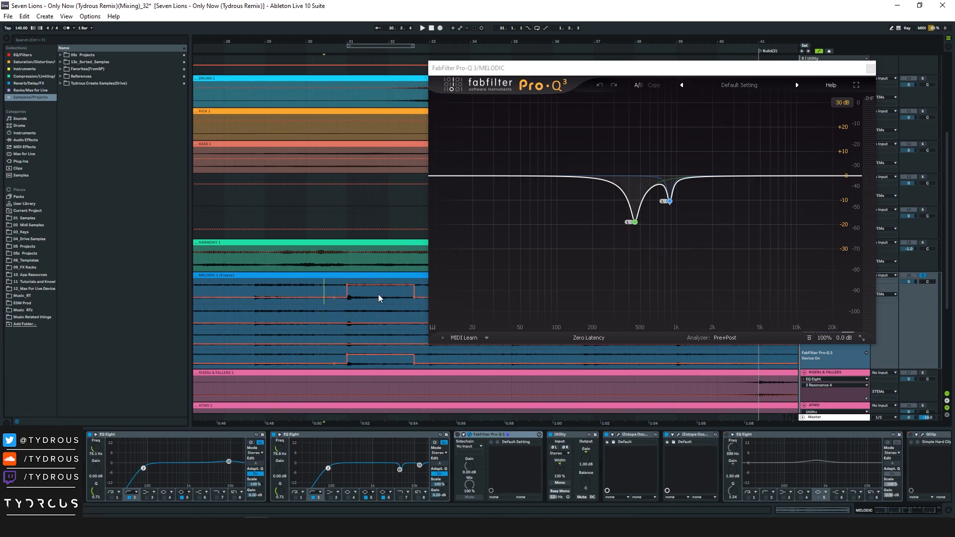
key(space)
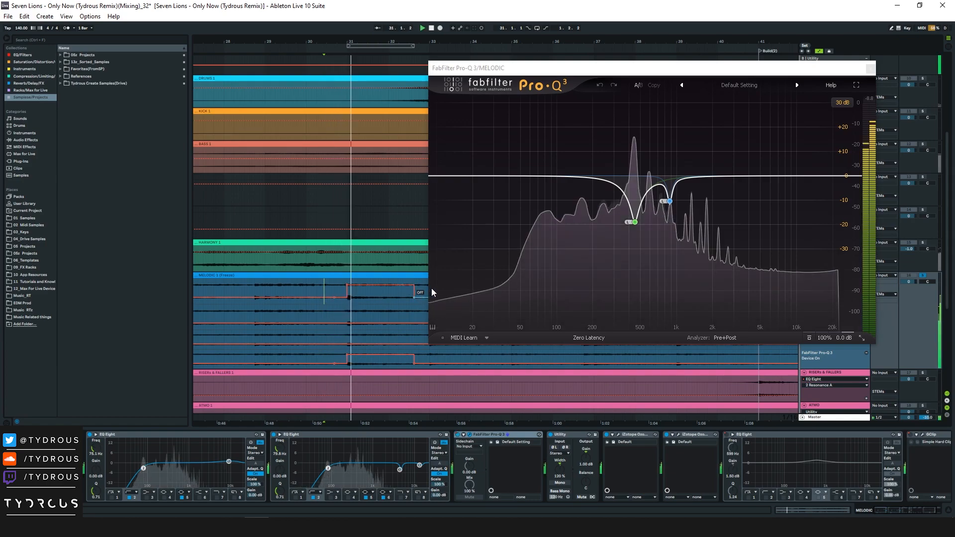
mouse_move(645, 206)
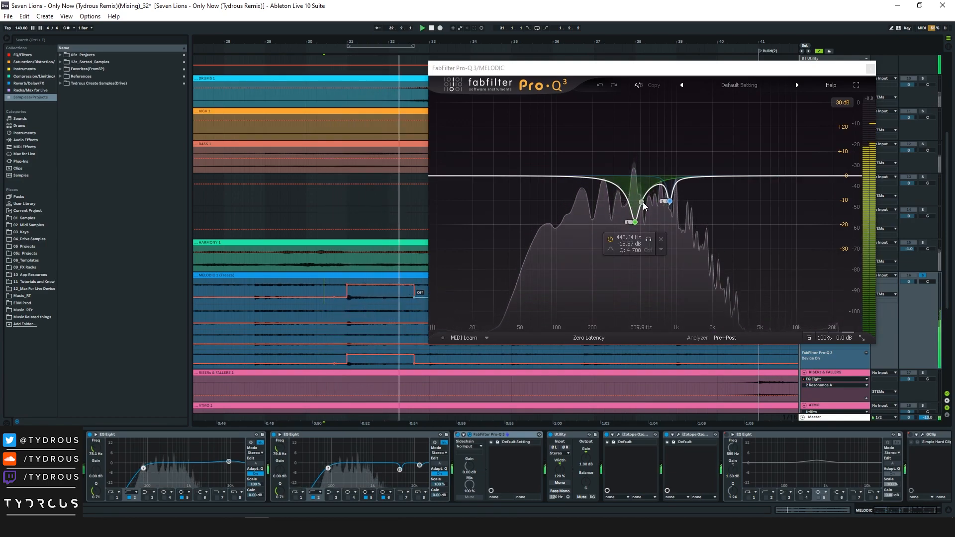
key(space)
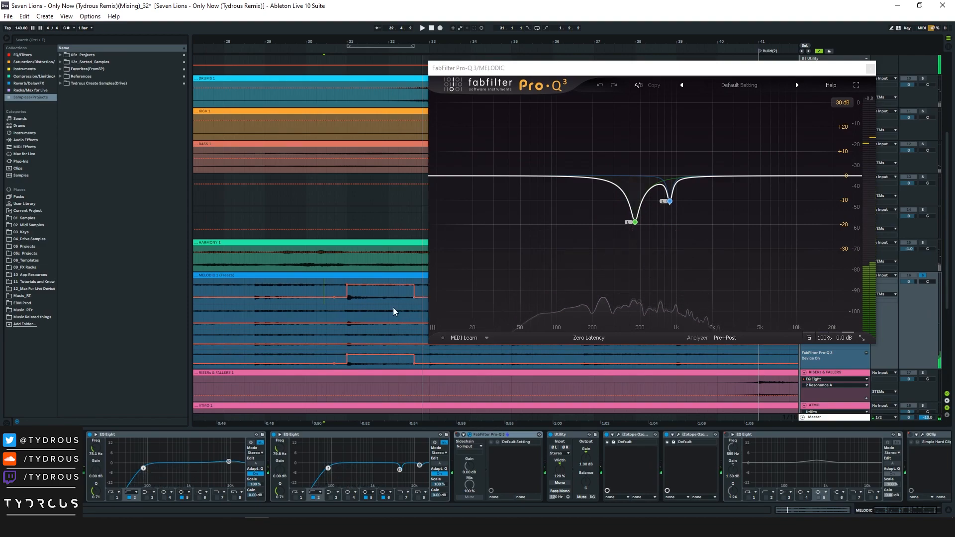
Examine the MELODIC stem's Utility, Ozone 7 Imager and Ozone 7 Vintage EQ settings, leaving all plug-in windows closed
click(870, 68)
click(580, 432)
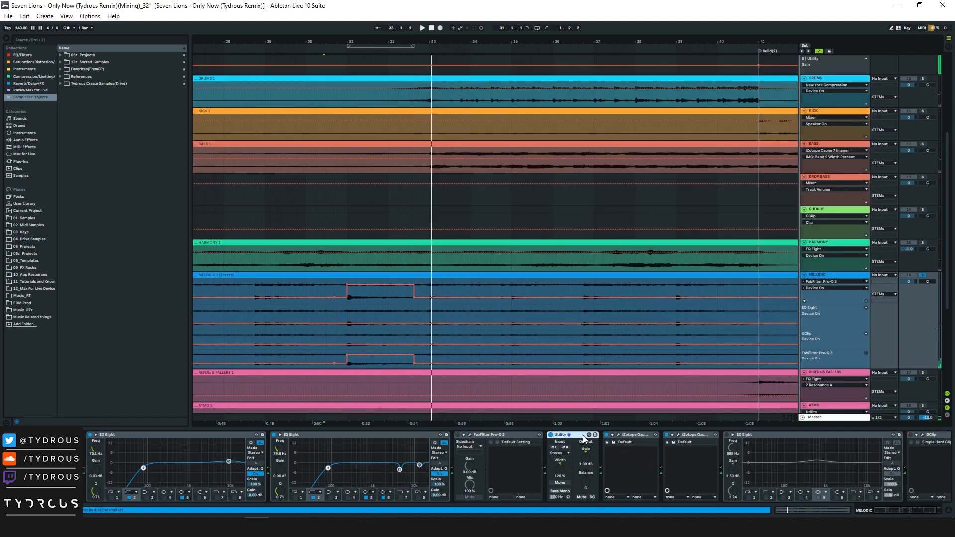
scroll(580, 455, down, 5)
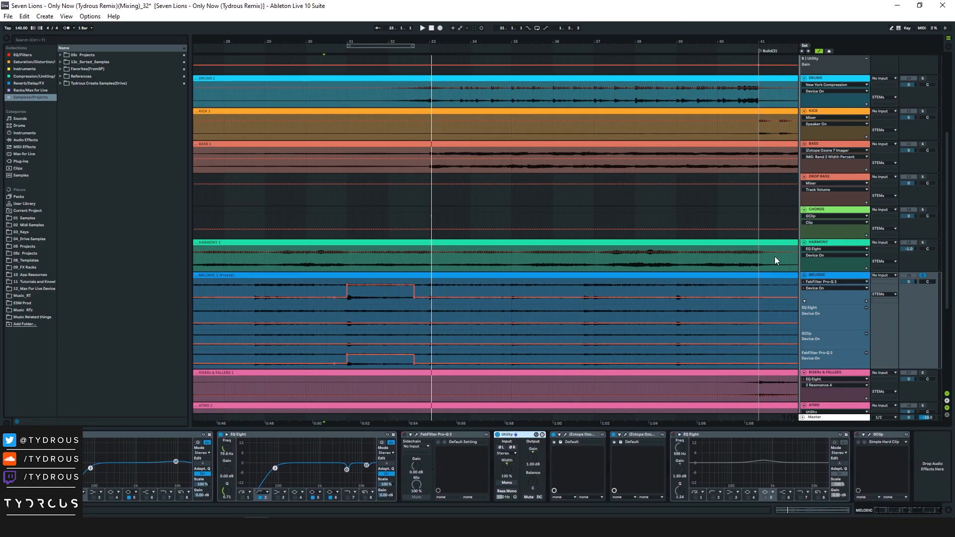
drag(954, 191, 483, 119)
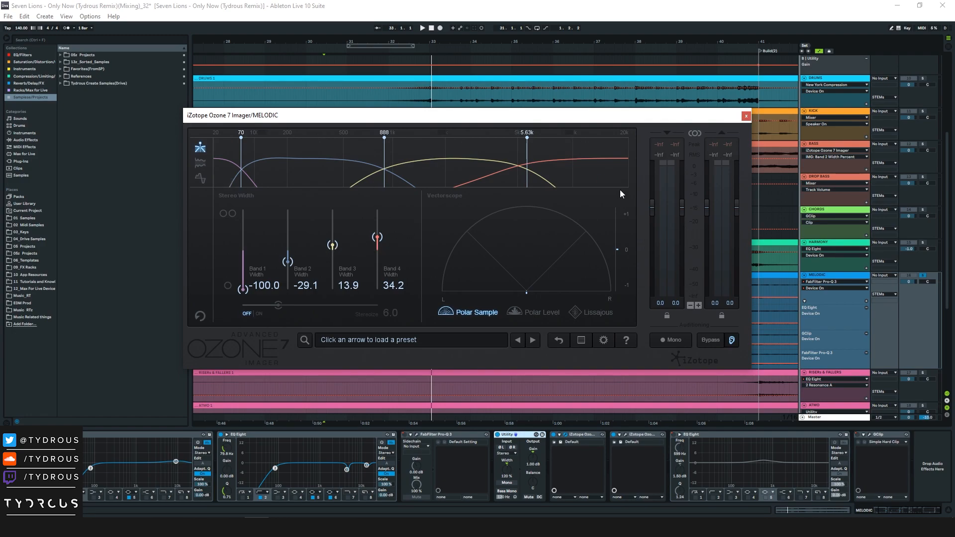
click(746, 116)
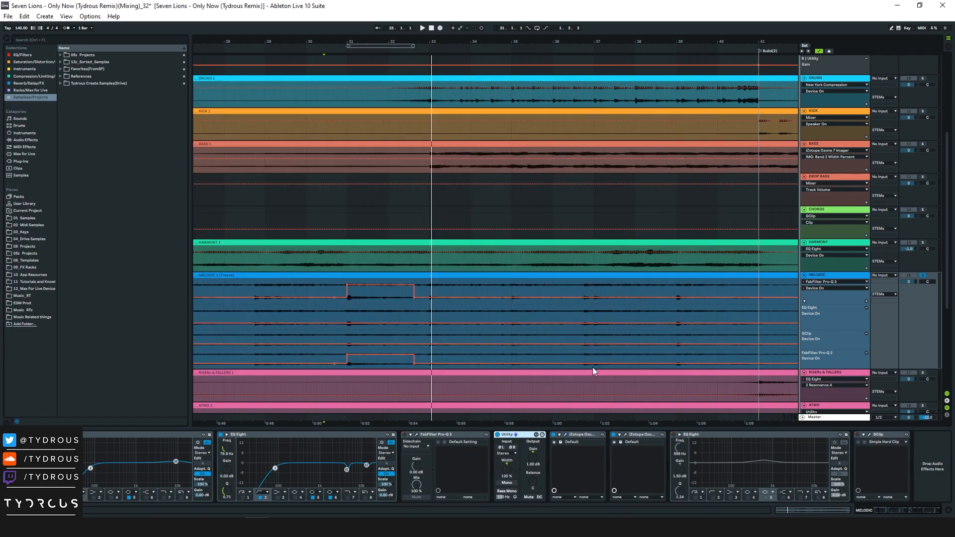
click(626, 434)
drag(954, 211, 578, 122)
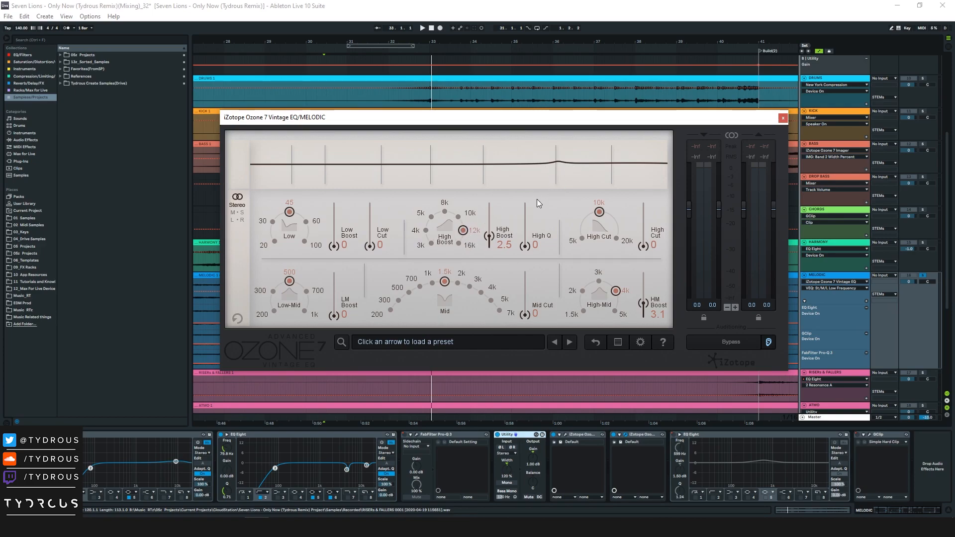
click(783, 118)
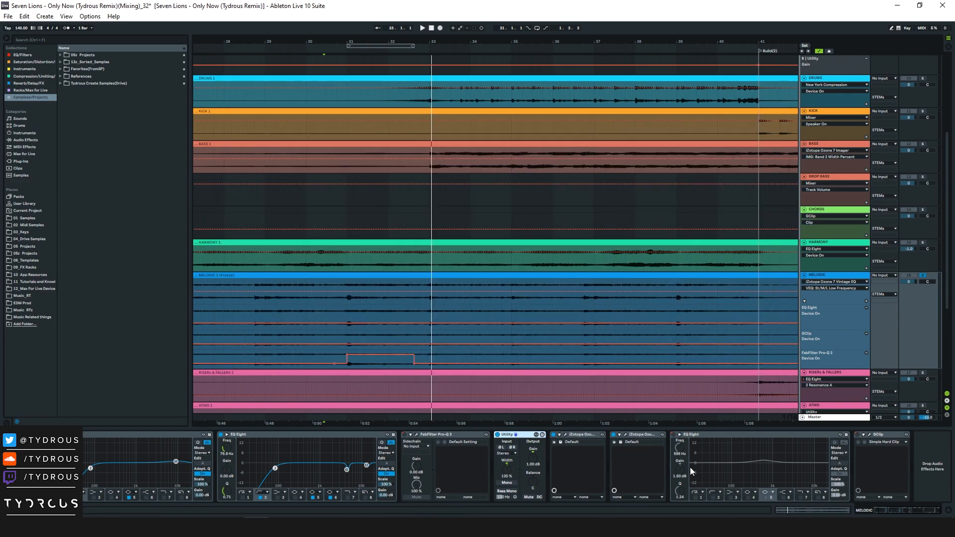
Select the last EQ Eight on the MELODIC stem and play the soloed stem from early in the break
click(728, 434)
drag(632, 41, 619, 10)
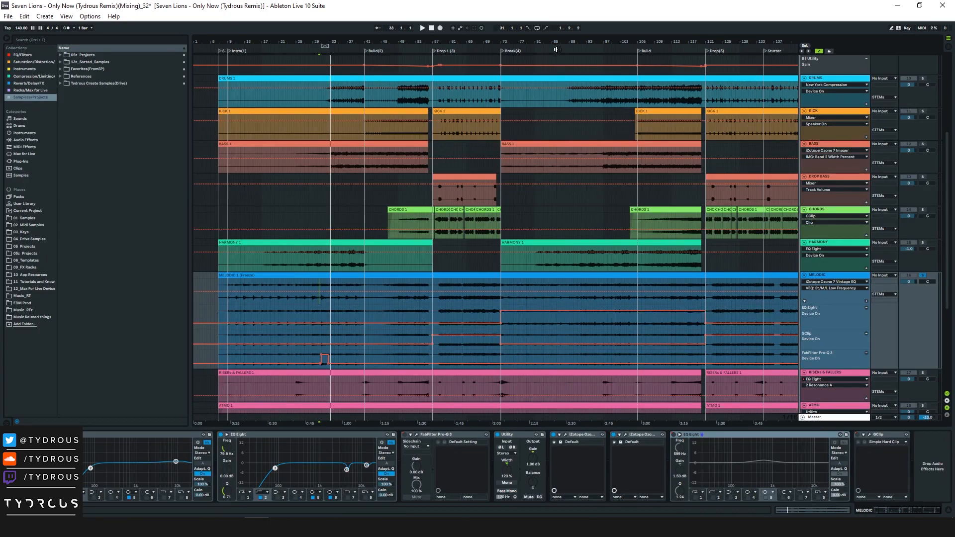
drag(569, 43, 451, 41)
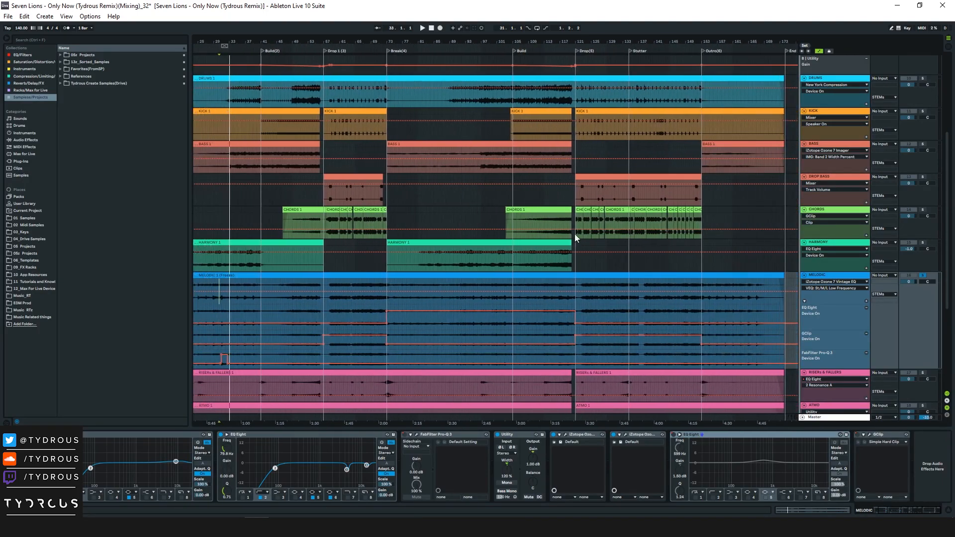
click(421, 280)
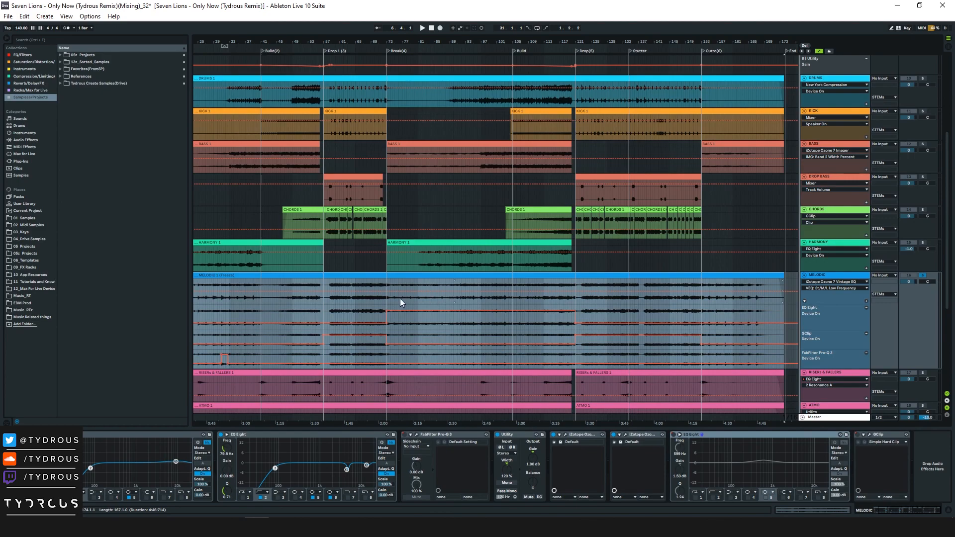
click(410, 285)
key(space)
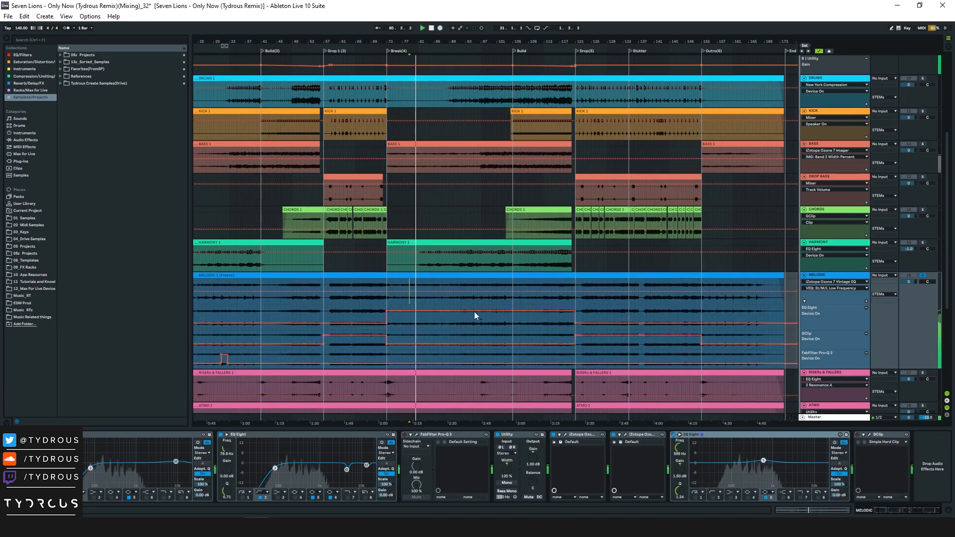
Play MELODIC from around bar 94, bypass its last EQ Eight for comparison, and re-enable the overridden automation
click(470, 297)
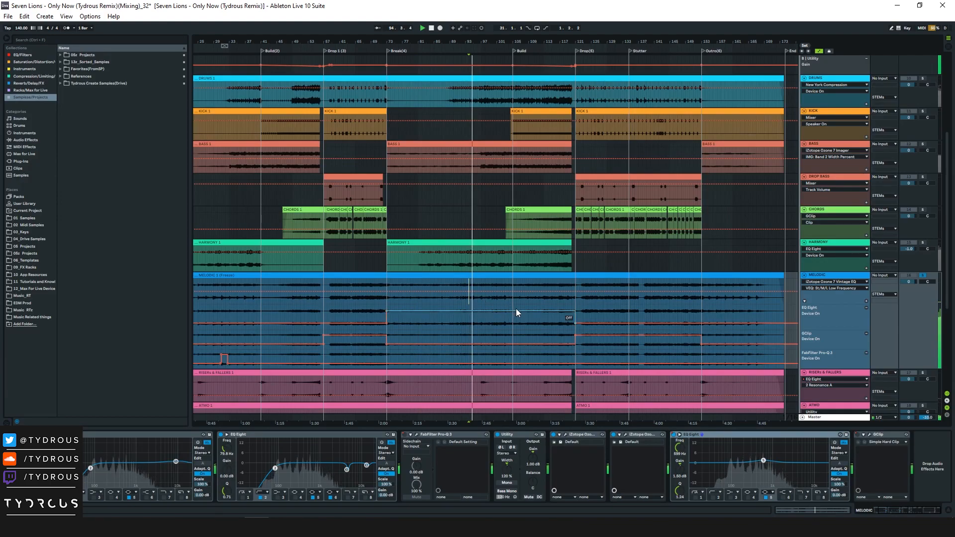
click(674, 435)
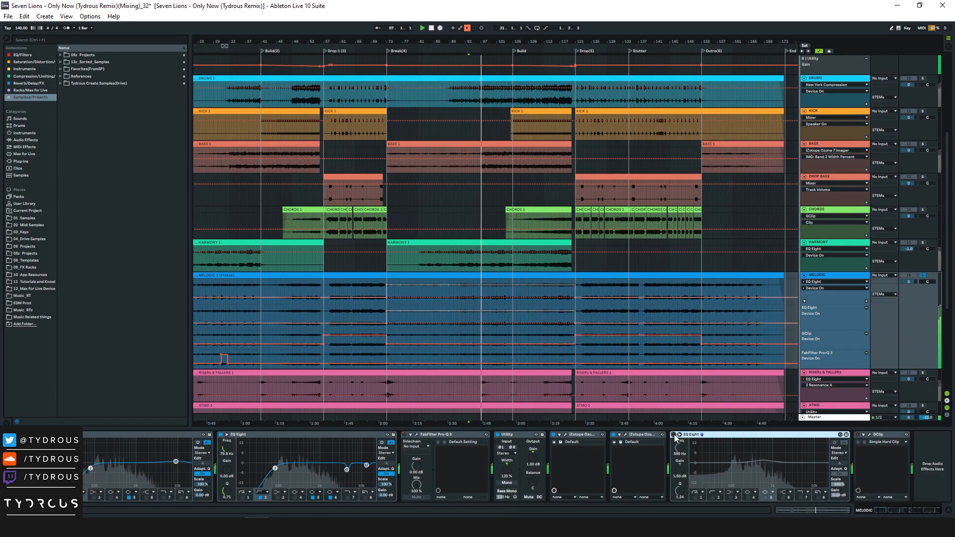
click(467, 28)
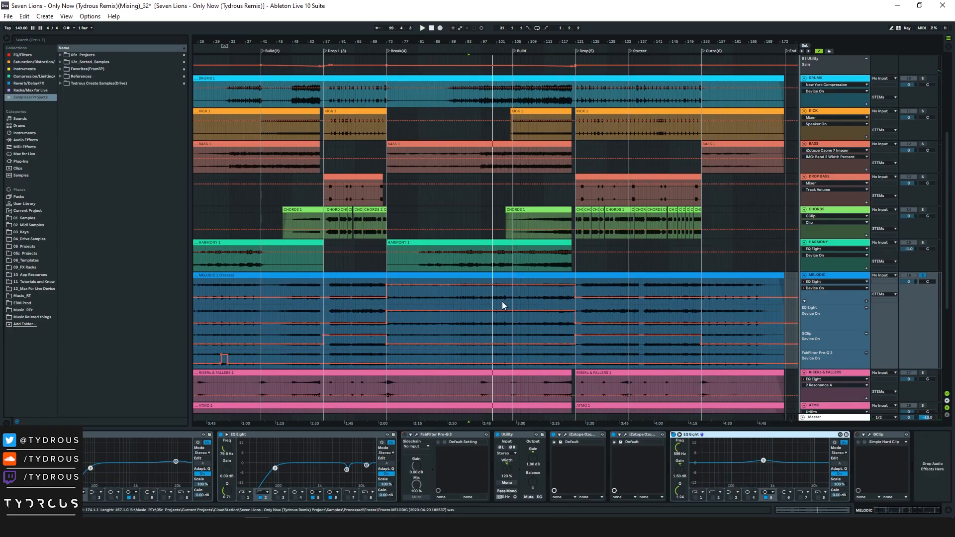
Inspect MELODIC's GClip on/off automation, restore it after an override, and highlight the stem's second-drop passage up to the Stutter section, unsoloed
click(862, 436)
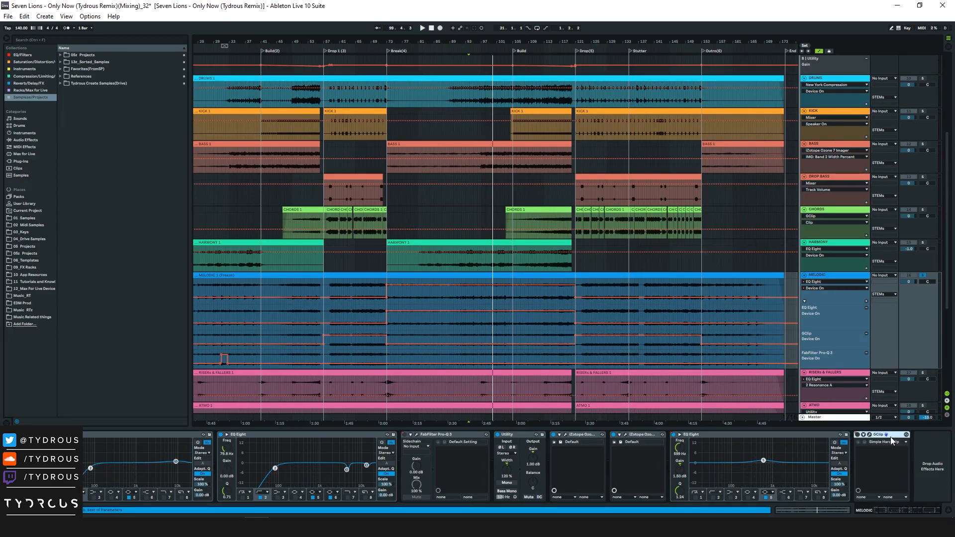
click(858, 435)
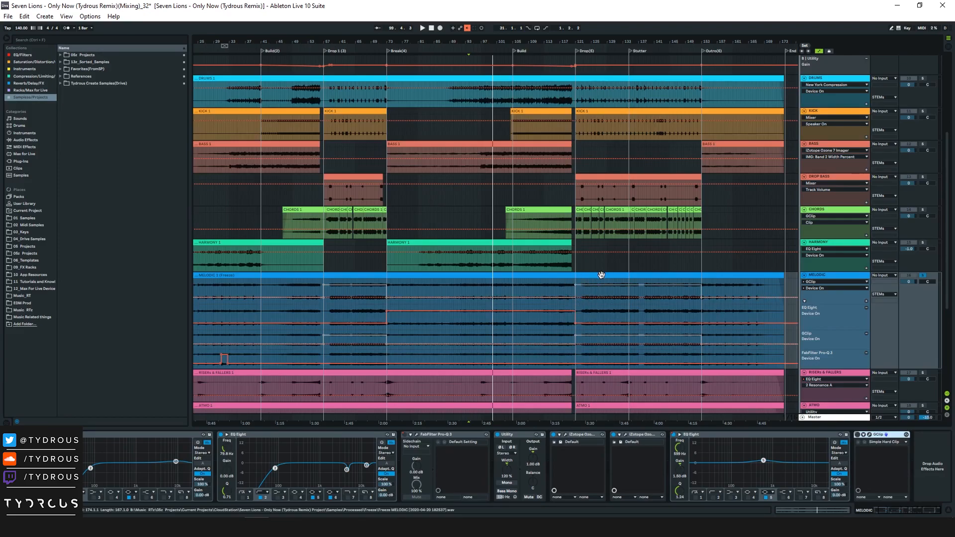
click(467, 28)
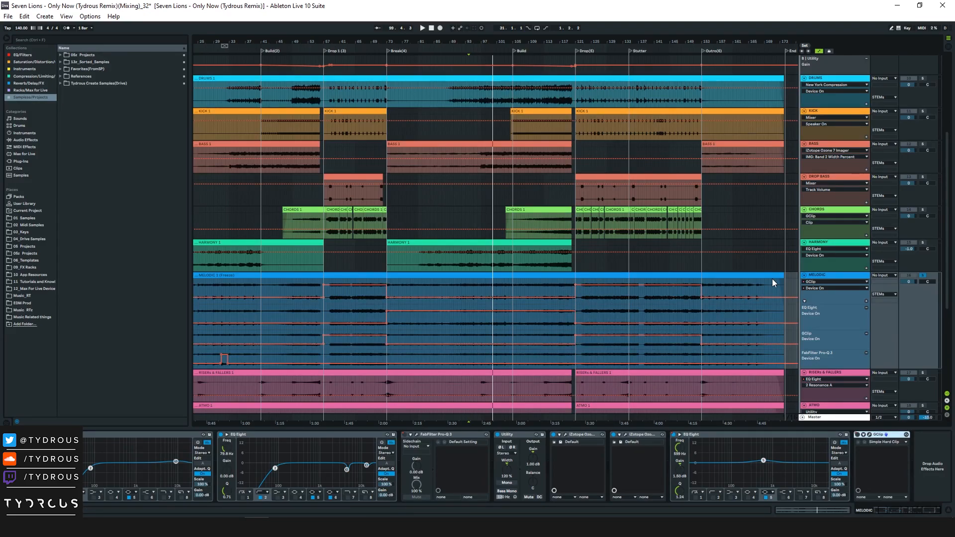
click(584, 298)
drag(618, 41, 619, 51)
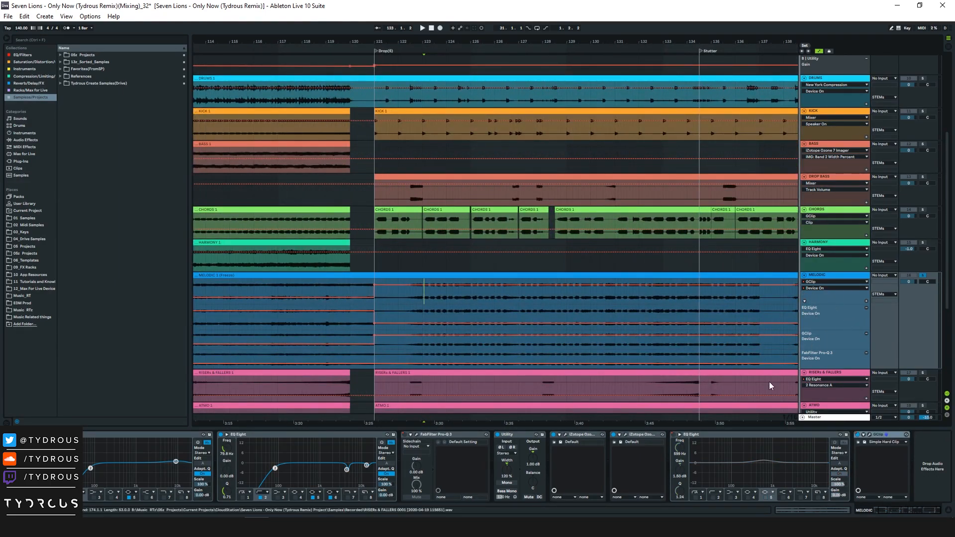
drag(413, 291, 703, 297)
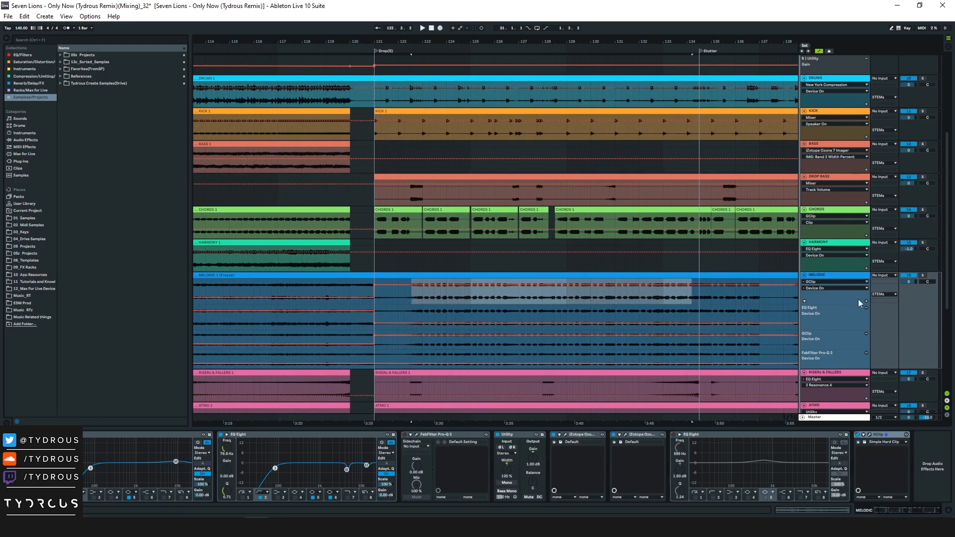
View the device chains of the RISERs & FALLERS and ATMO stems near the end of the second build
scroll(863, 280, down, 5)
drag(522, 43, 619, 42)
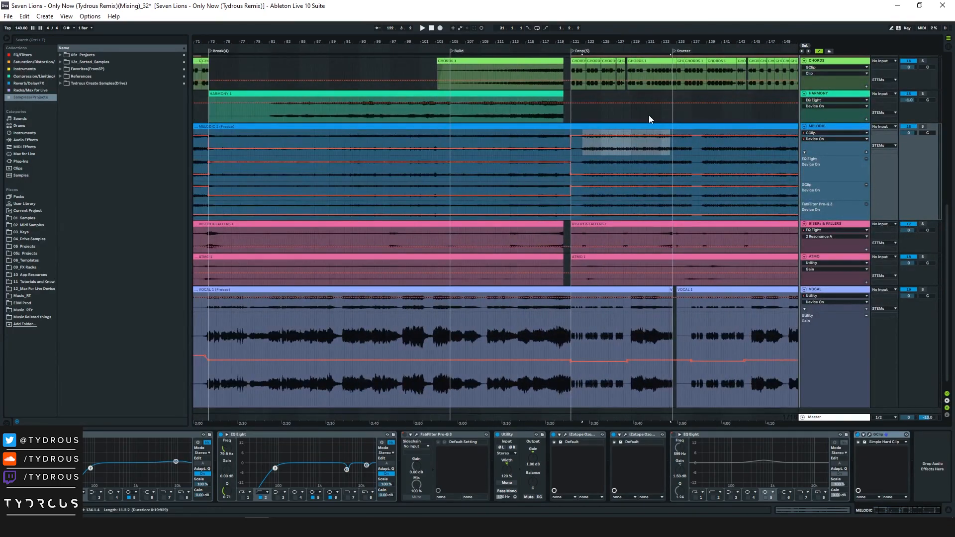
click(827, 224)
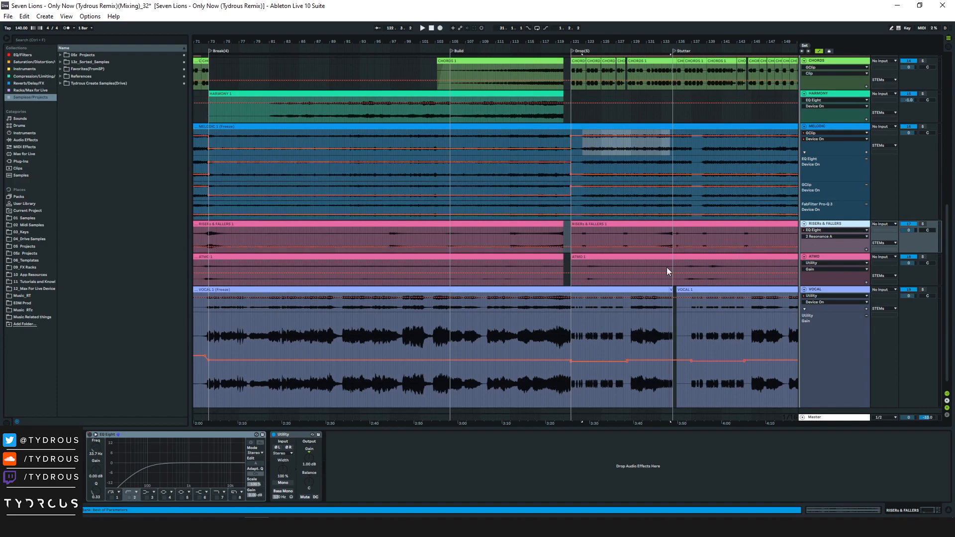
click(538, 237)
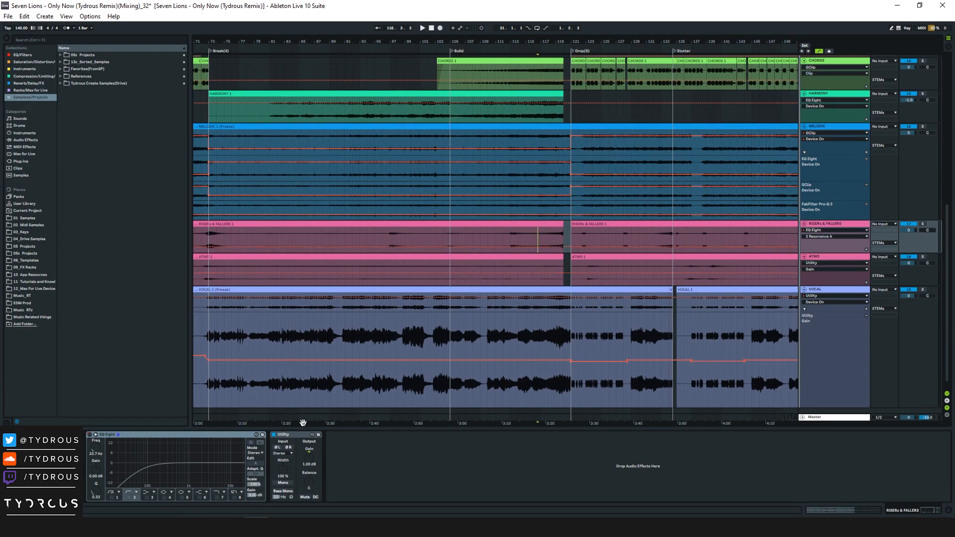
click(543, 271)
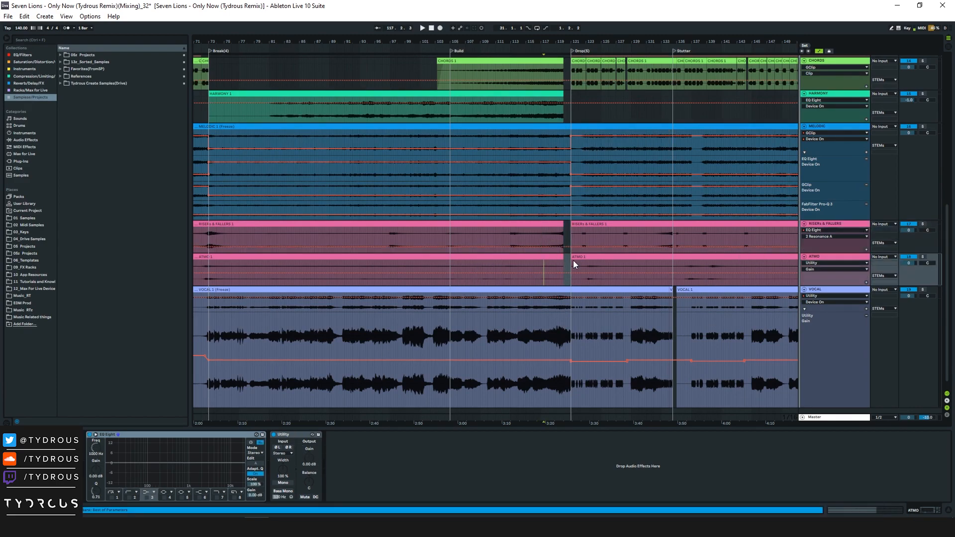
View the device chains of the ATMO and VOCAL stems
click(835, 257)
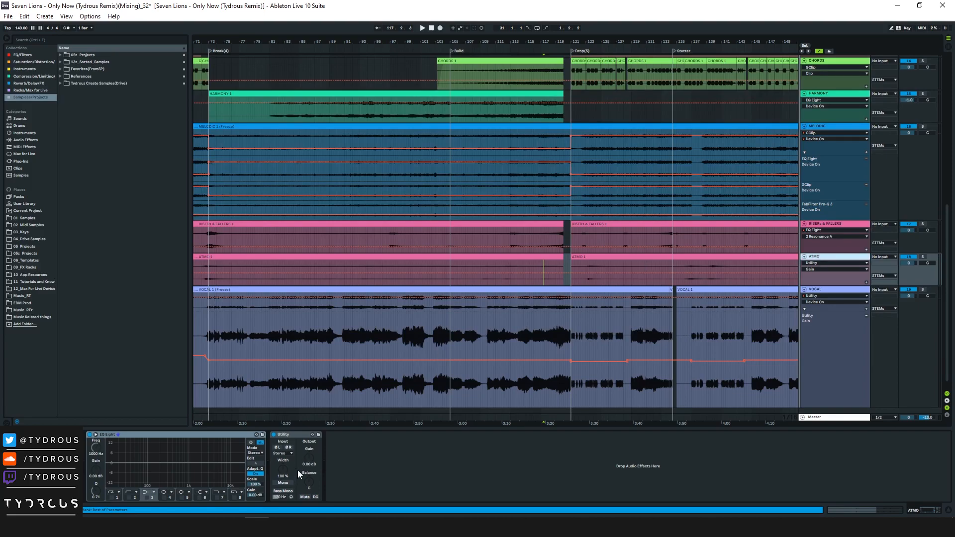
click(548, 257)
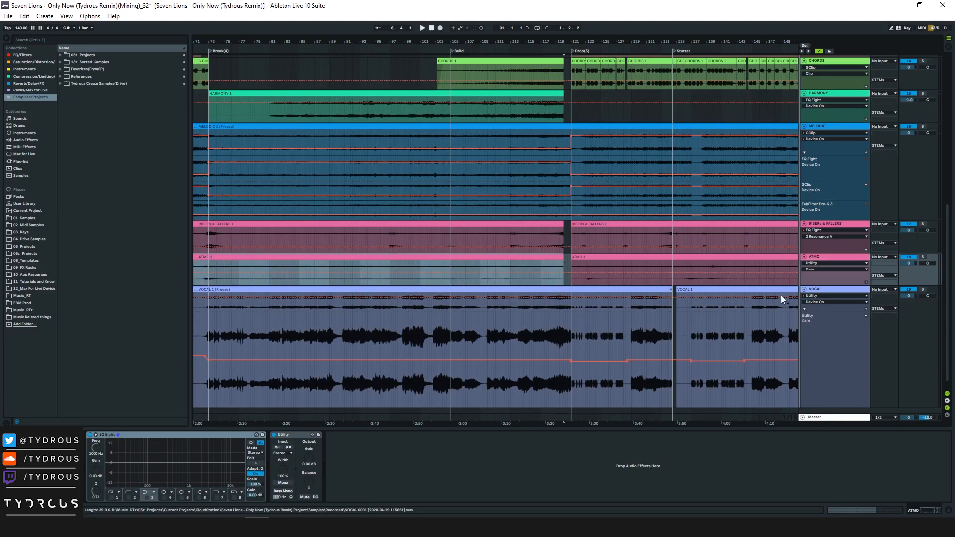
click(839, 288)
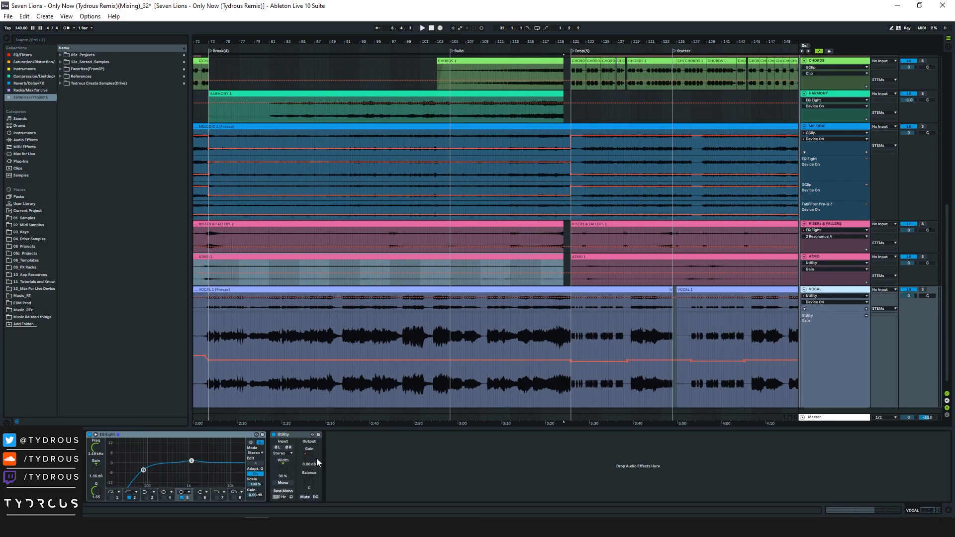
Highlight VOCAL's chopped phrase at the start of the second drop and check its Utility gain at the phrase's end
drag(572, 340, 651, 336)
click(619, 344)
drag(569, 341, 624, 341)
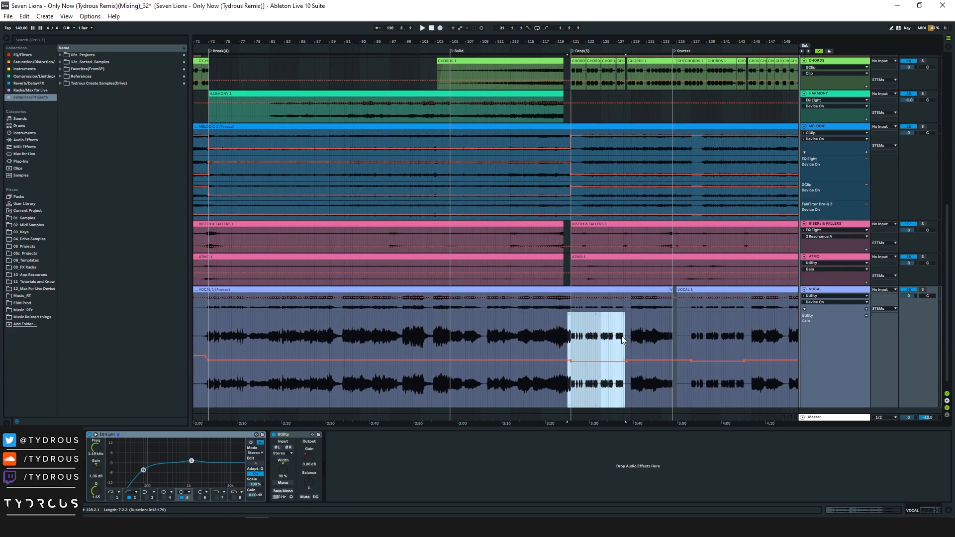
click(624, 342)
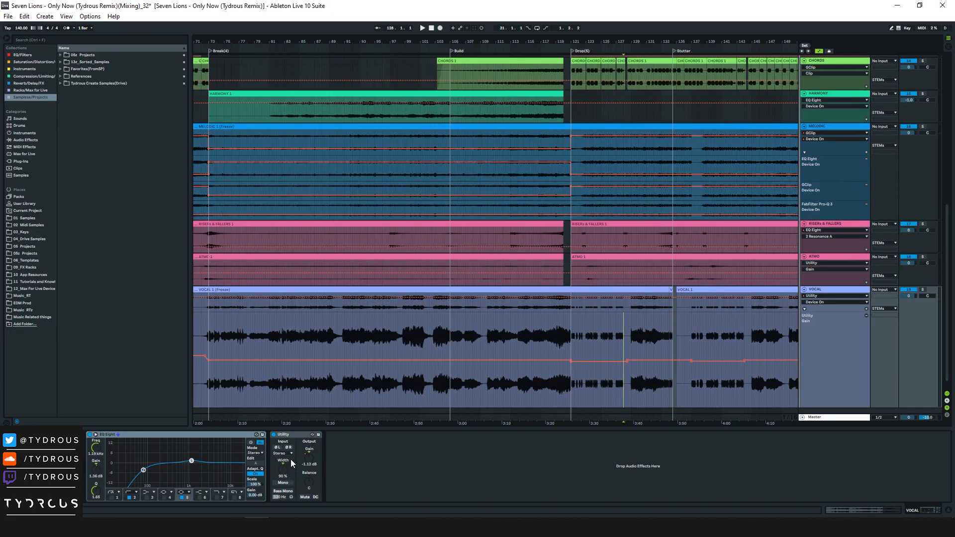
Collapse all individual stem tracks and show the STEMs group's device chain
drag(552, 42, 506, 38)
alt+click(804, 289)
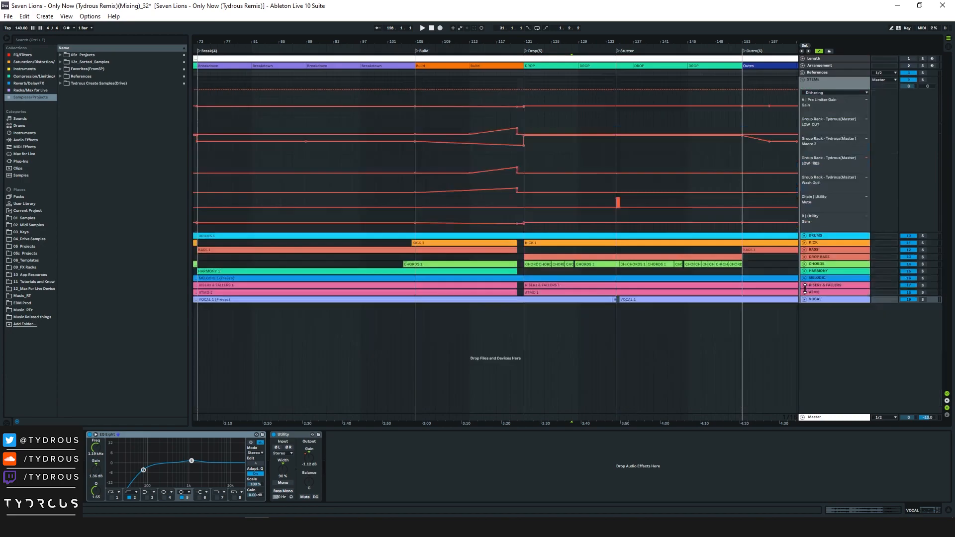
click(825, 80)
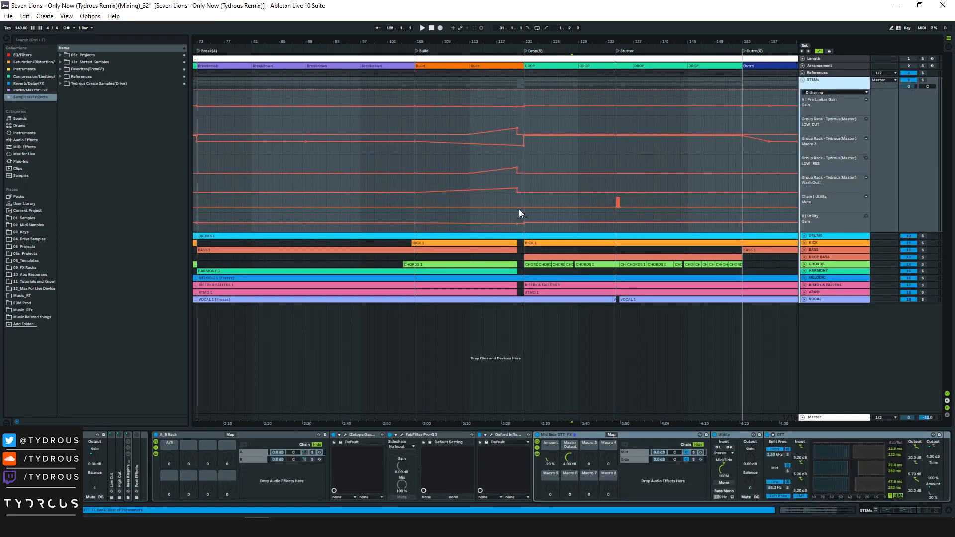
Inspect the STEMs group's automation lanes across the second build into the drop, including the Utility gain at the Drop marker
mouse_move(515, 127)
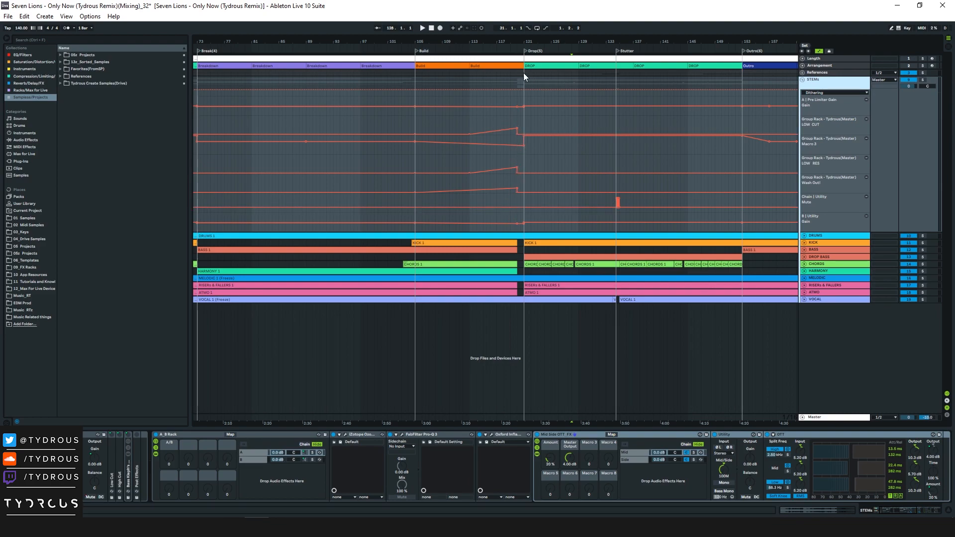
drag(515, 43, 498, 46)
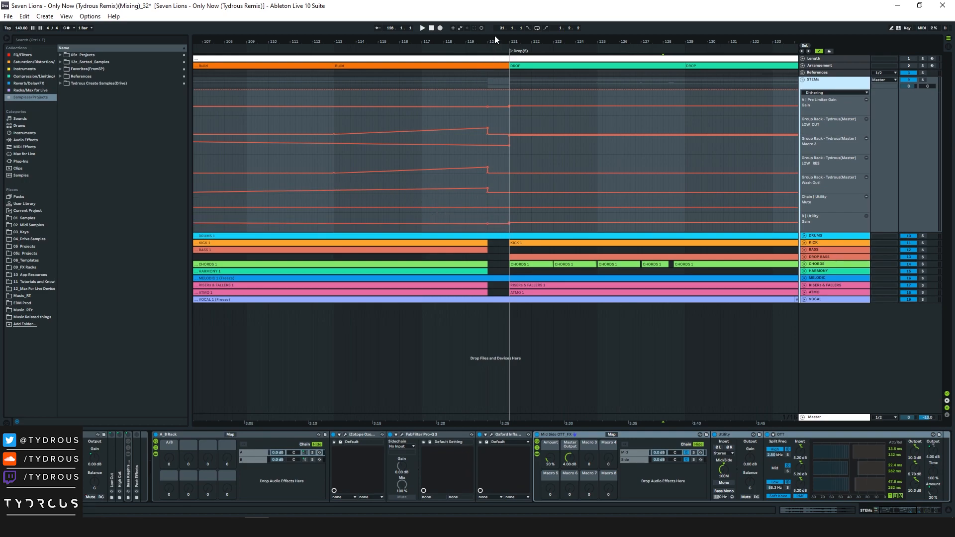
drag(495, 41, 486, 20)
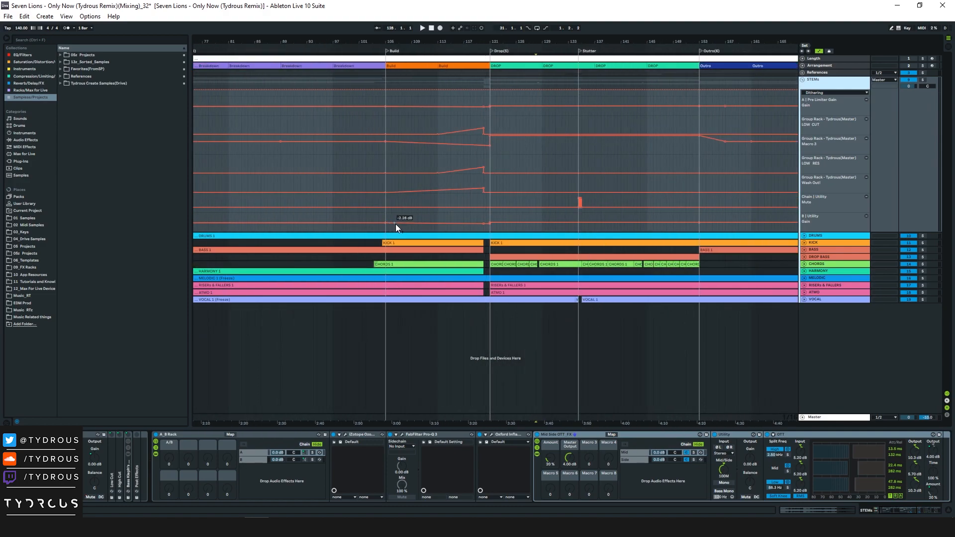
click(490, 229)
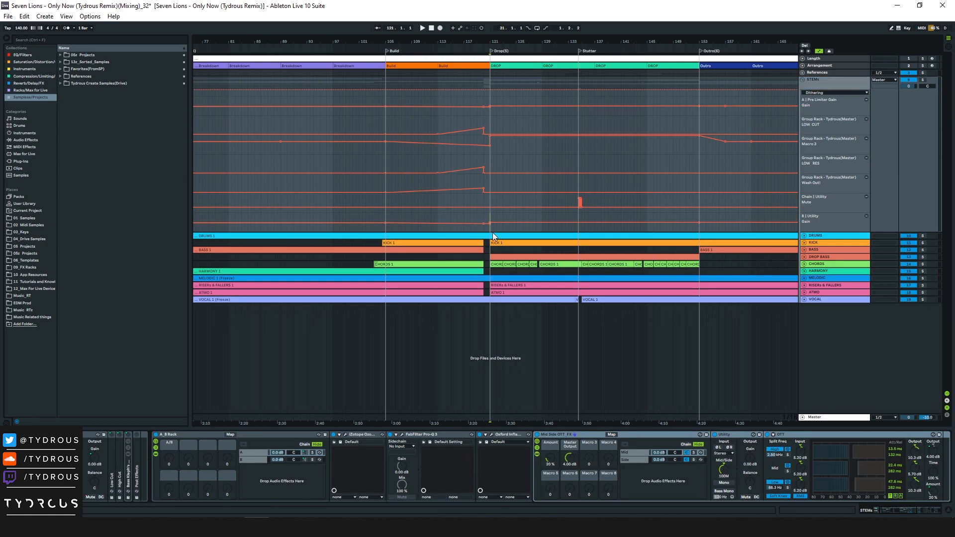
Highlight the STEMs group's Utility Mute automation at the Stutter marker and play the passage from just before it
click(579, 200)
drag(585, 44, 542, 132)
drag(493, 201, 514, 201)
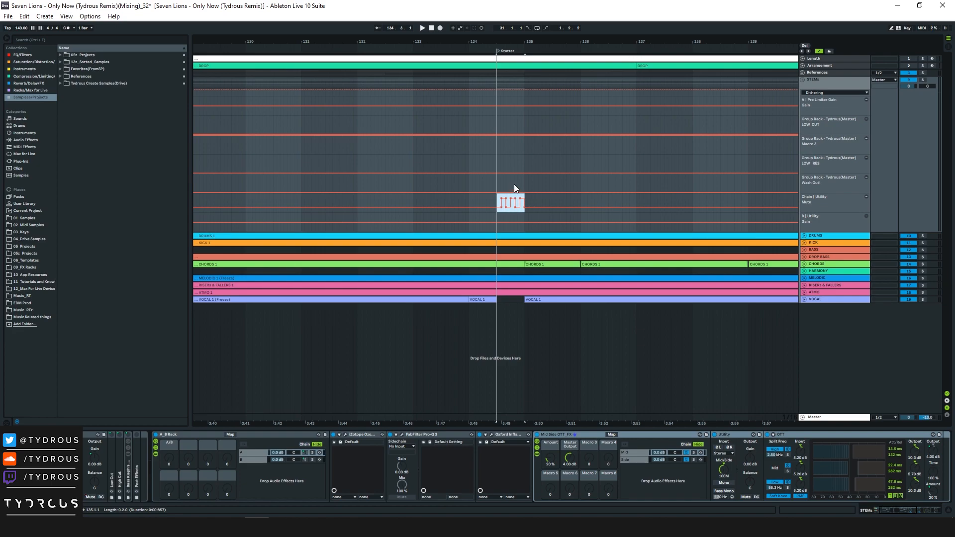
click(461, 181)
key(space)
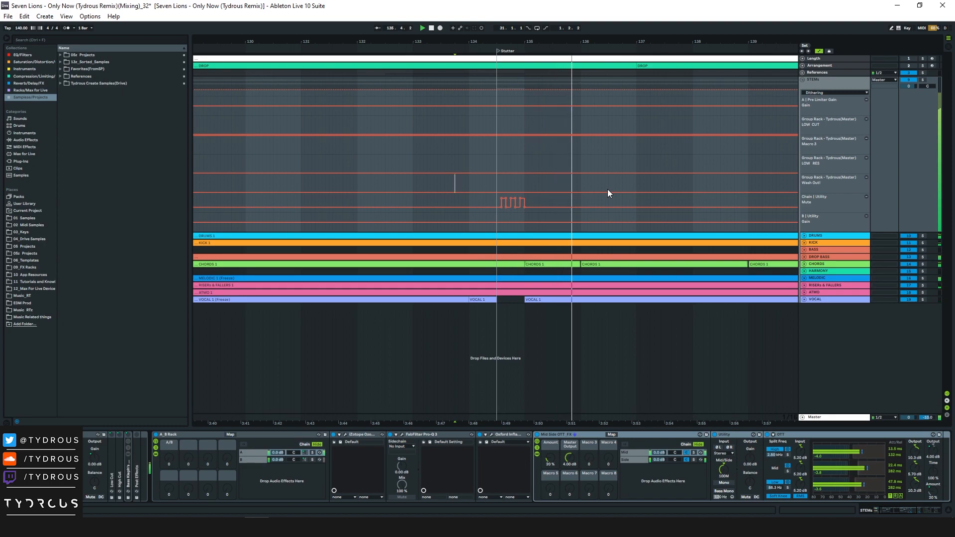
drag(638, 42, 613, 20)
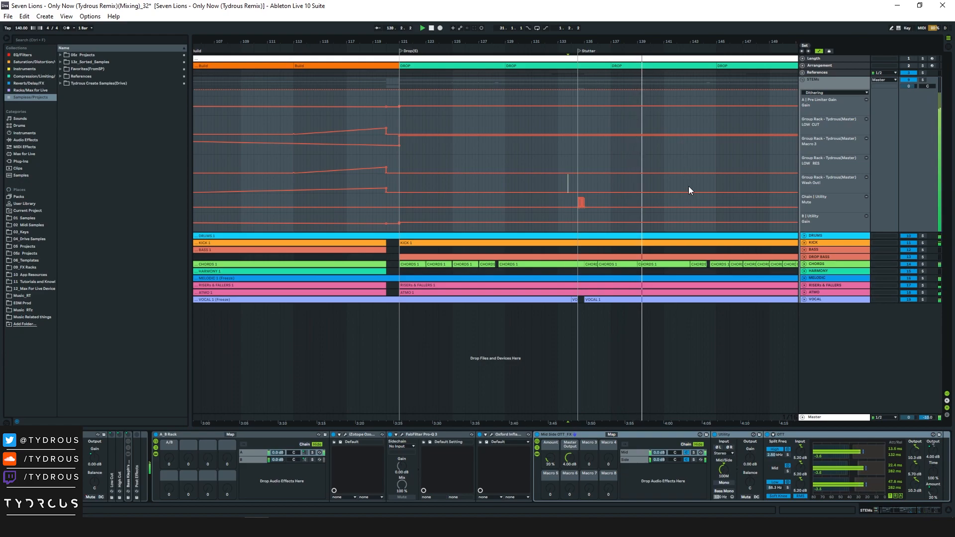
Stop playback, unfold the CHORDS stem and examine its clip cuts and fades around bar 123 of the second drop
click(804, 264)
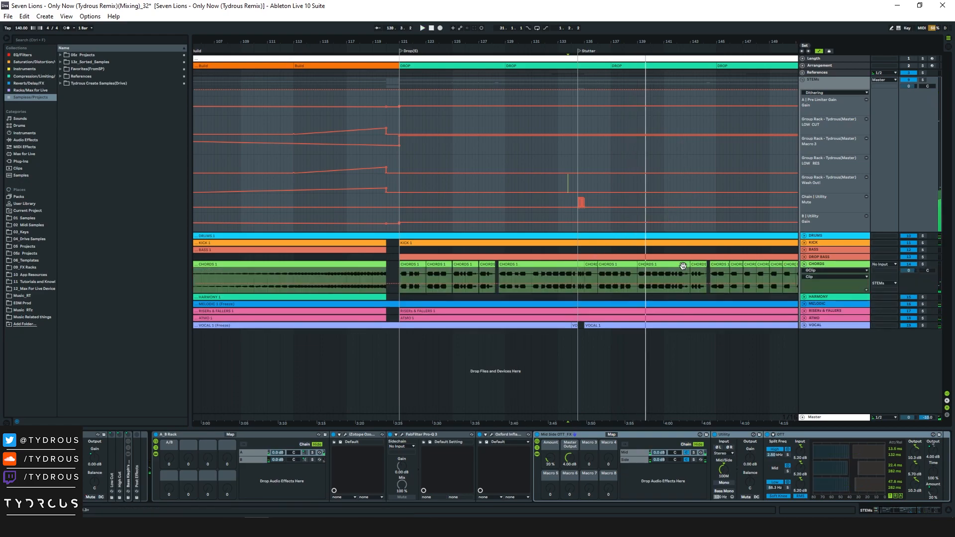
mouse_move(431, 44)
mouse_down()
mouse_move(445, 74)
mouse_move(477, 76)
mouse_up()
click(443, 284)
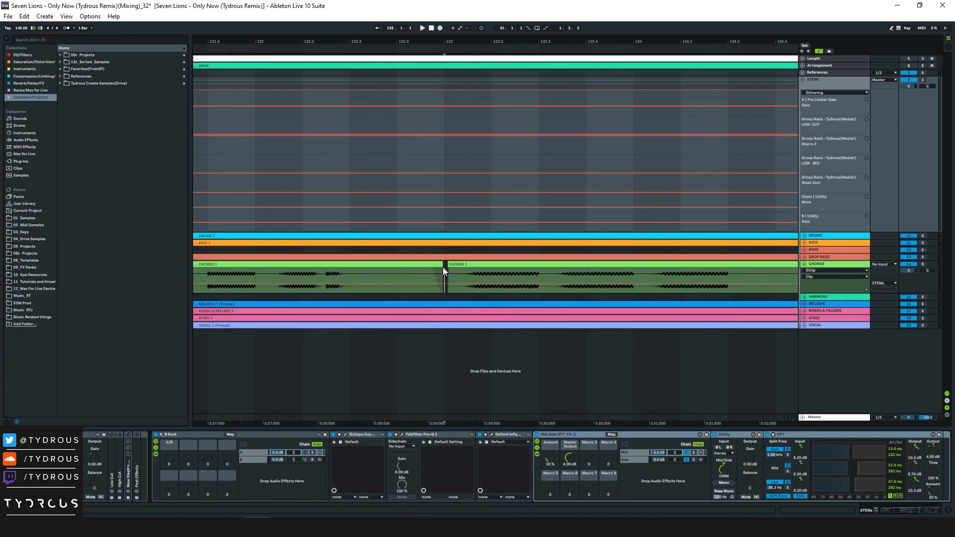
click(439, 273)
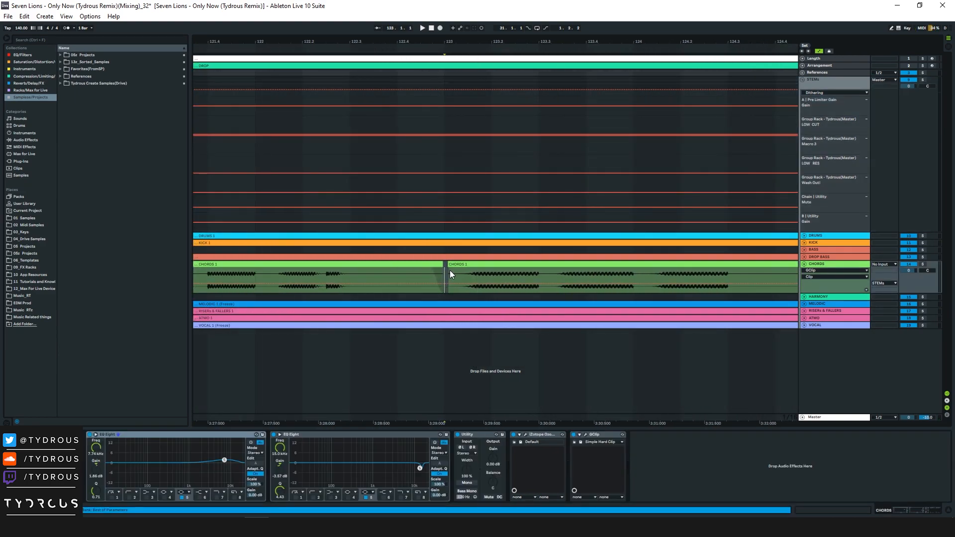
click(468, 274)
click(540, 274)
drag(576, 43, 296, 39)
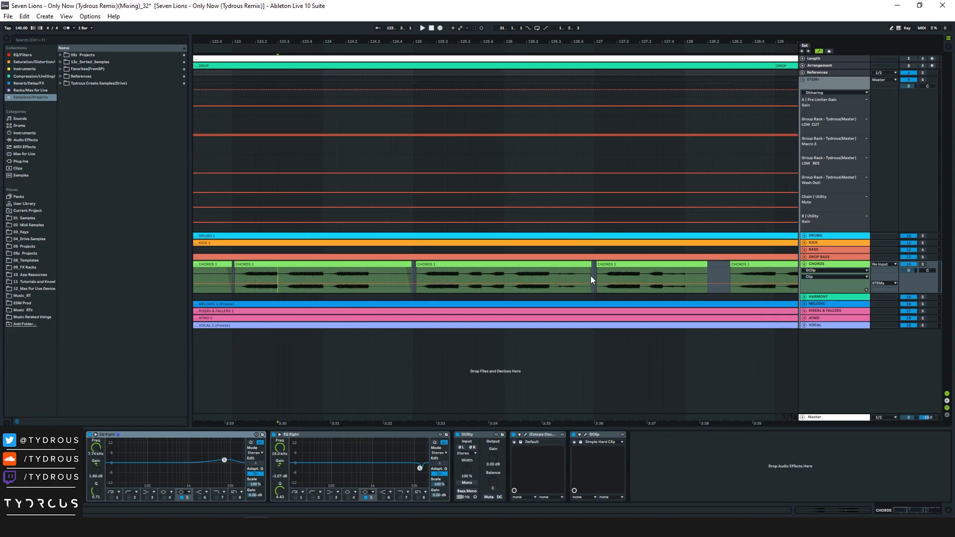
Locate the gap between the CHORDS clips at bar 125 and hide the automation lanes
click(415, 273)
drag(417, 38, 434, 44)
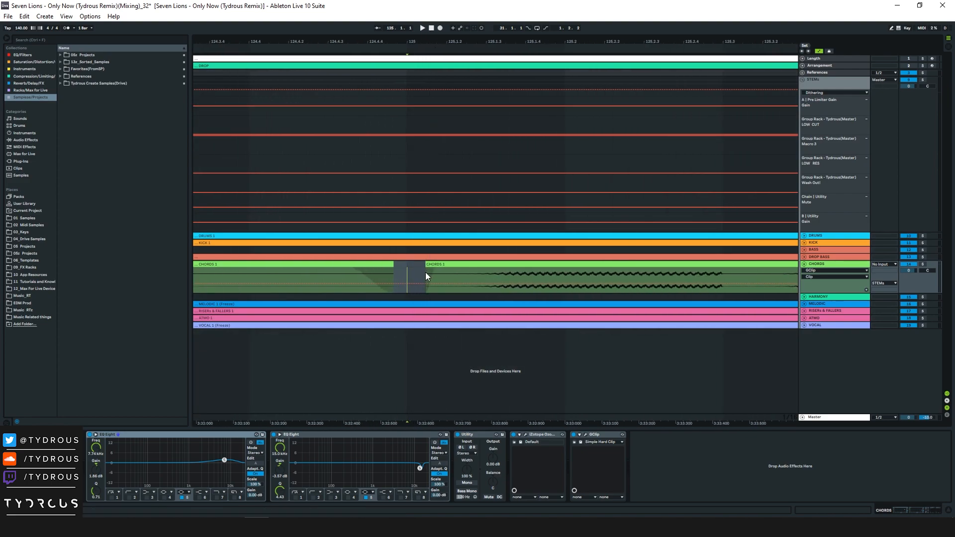
click(443, 272)
key(a)
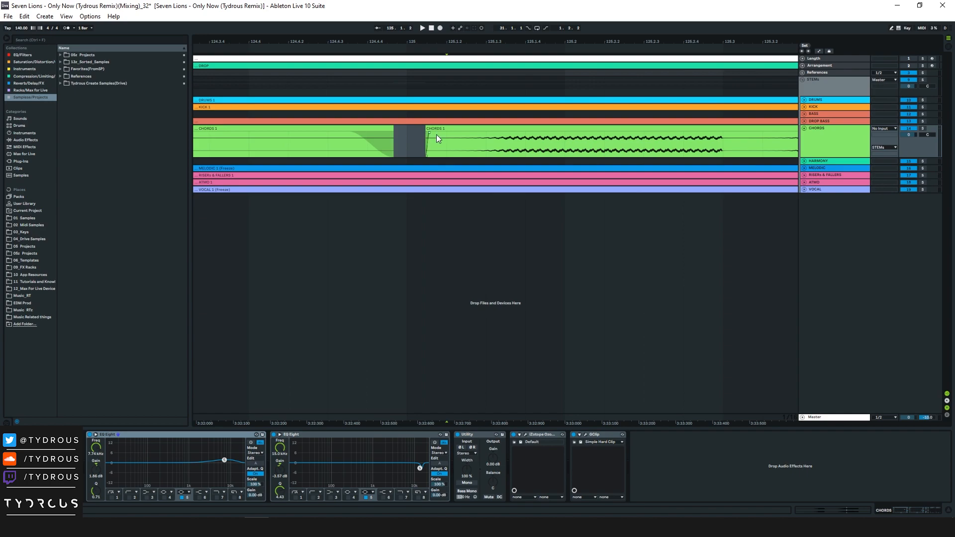
Extend the CHORDS clip across the gap at bar 125 and enlarge the track to examine the leftover audio there
drag(348, 133, 433, 130)
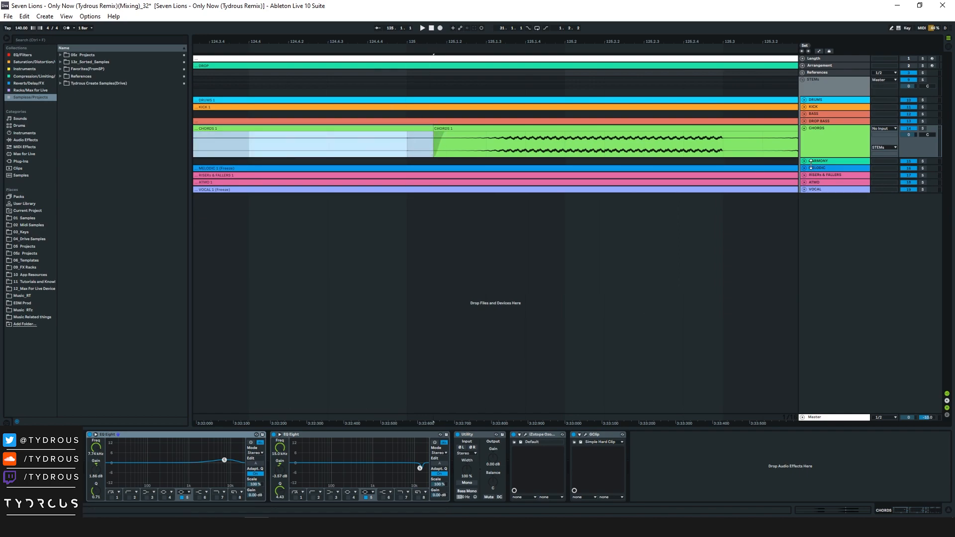
drag(818, 158, 810, 354)
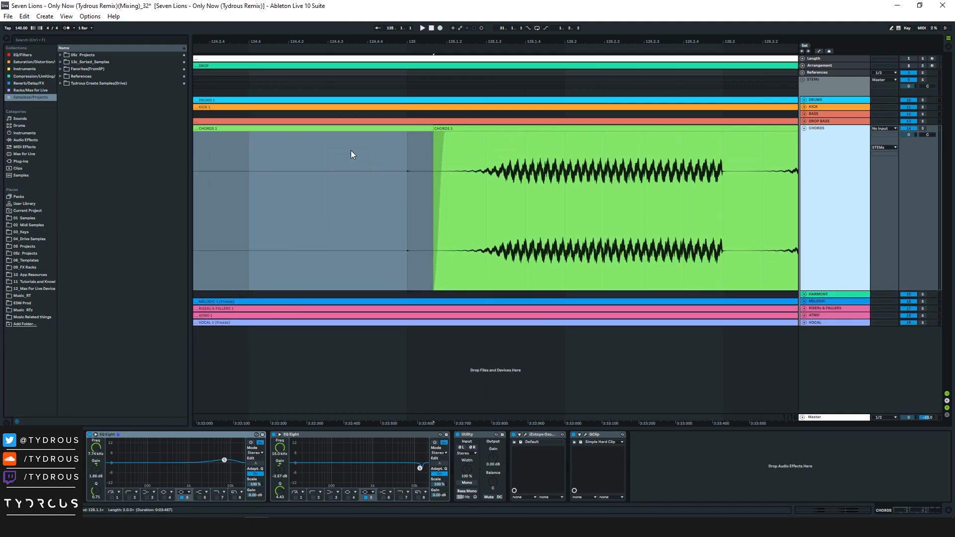
drag(408, 42, 411, 129)
click(356, 183)
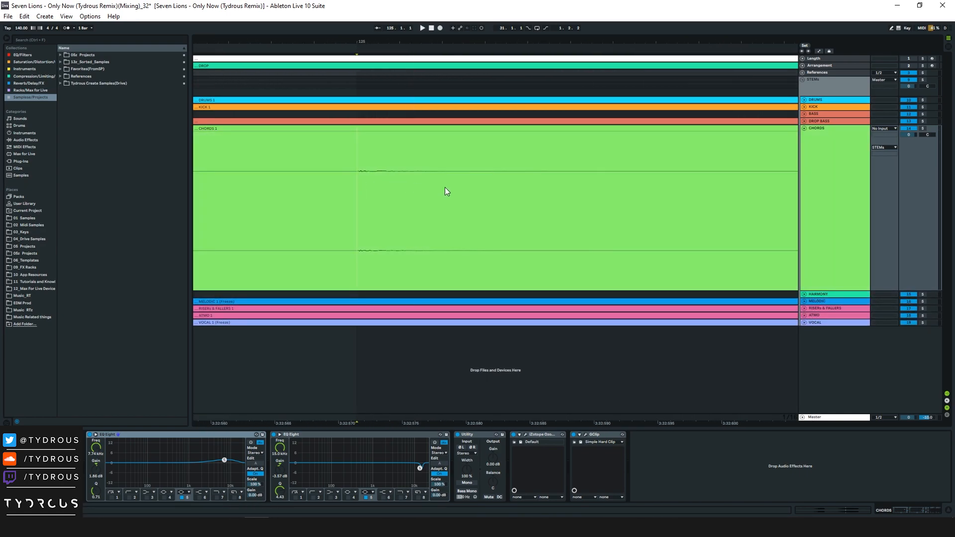
drag(415, 43, 416, 41)
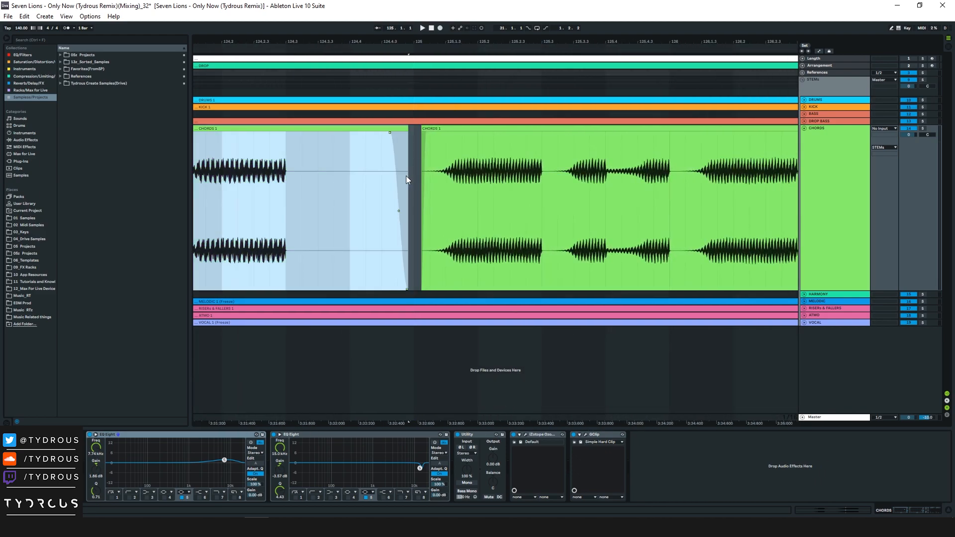
Highlight the gap between the CHORDS clips at bar 125 and view the stem's cuts across the whole second drop
drag(411, 133, 425, 145)
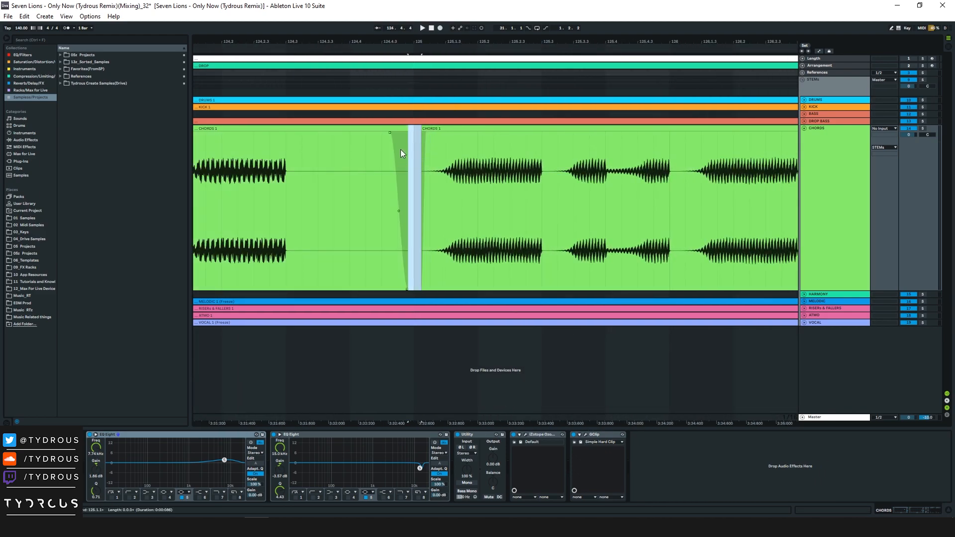
click(417, 134)
drag(435, 43, 351, 34)
drag(694, 41, 506, 42)
drag(593, 43, 500, 18)
click(638, 51)
click(831, 183)
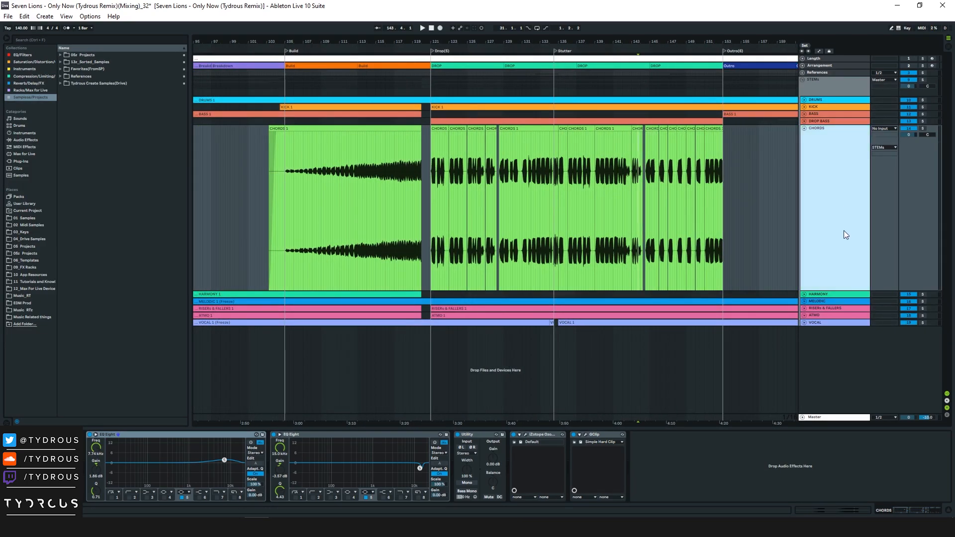
click(806, 418)
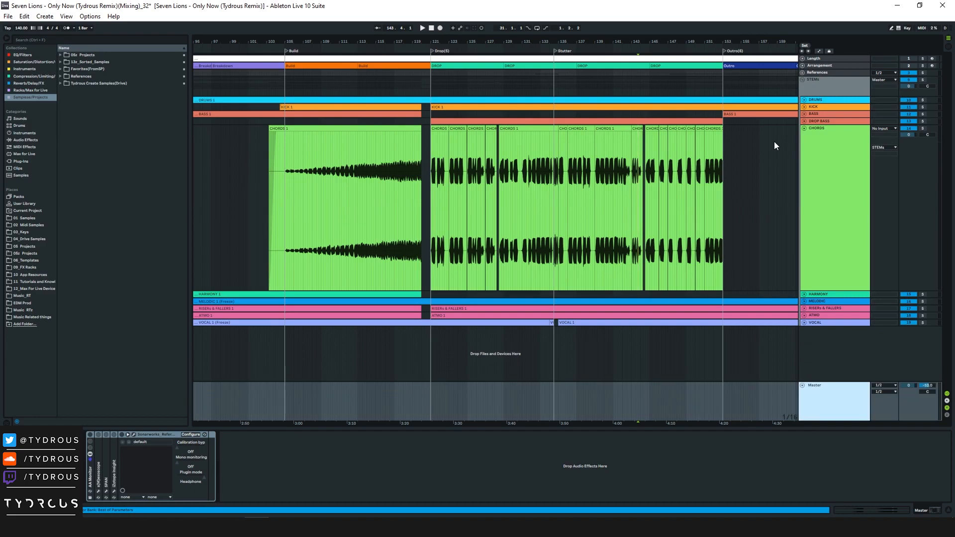
click(829, 84)
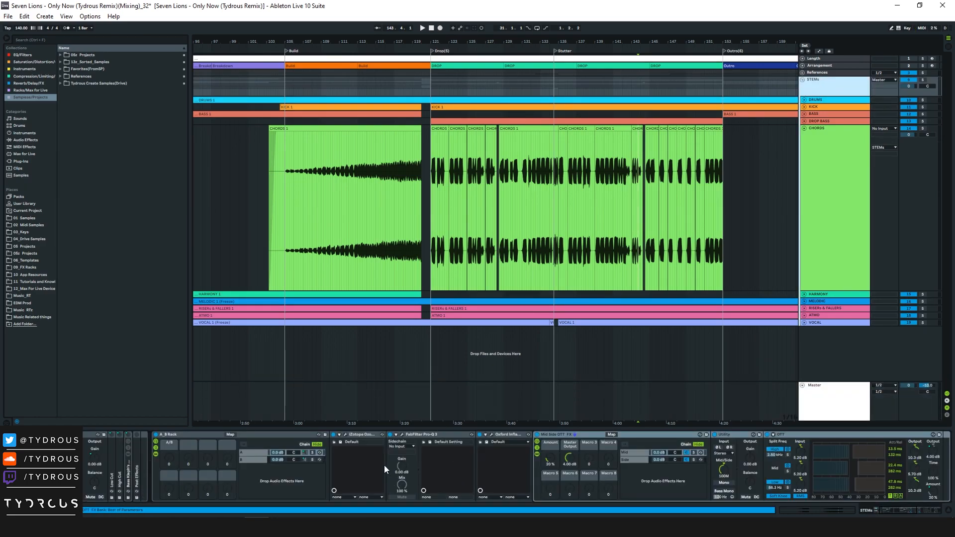
click(351, 435)
click(346, 436)
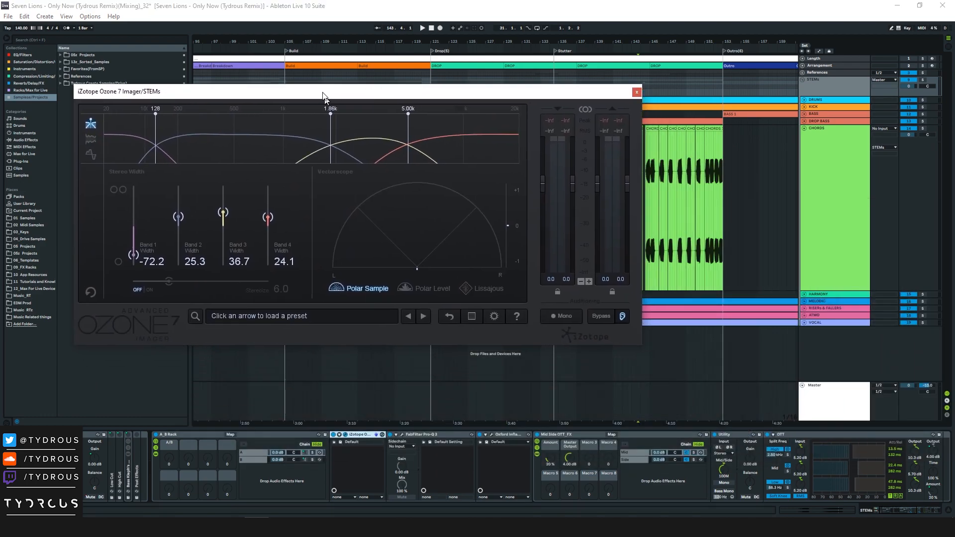
Open FabFilter Pro-Q 3 on the STEMs group and examine its low-mid boost and high-frequency cut bands
click(403, 434)
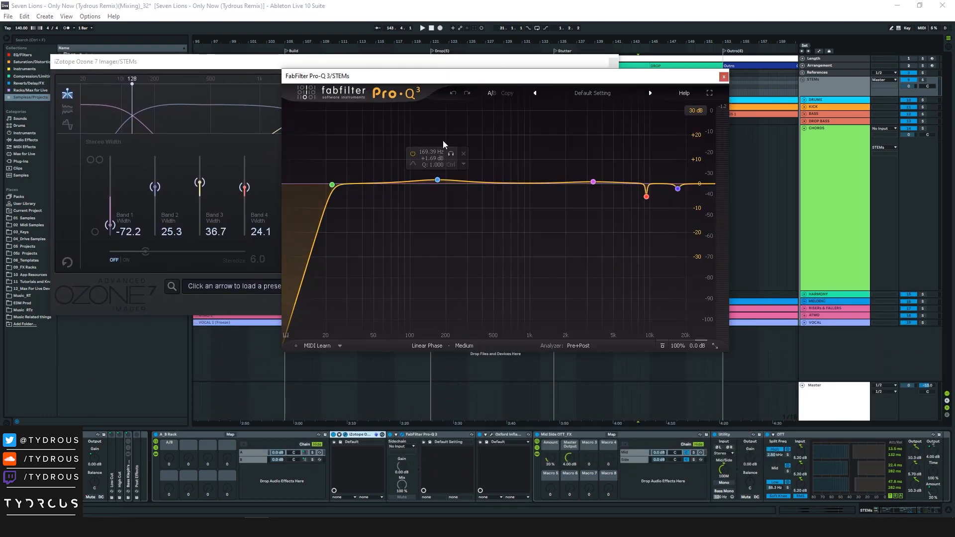
mouse_move(648, 194)
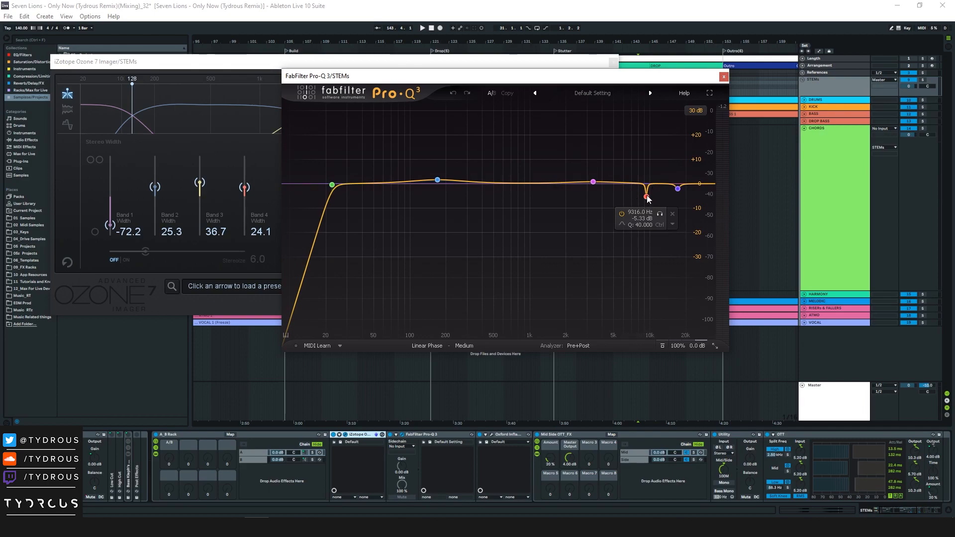
mouse_move(678, 207)
Open Oxford Inflator on the STEMs group, examine its effect, curve and output settings, and close it
click(491, 435)
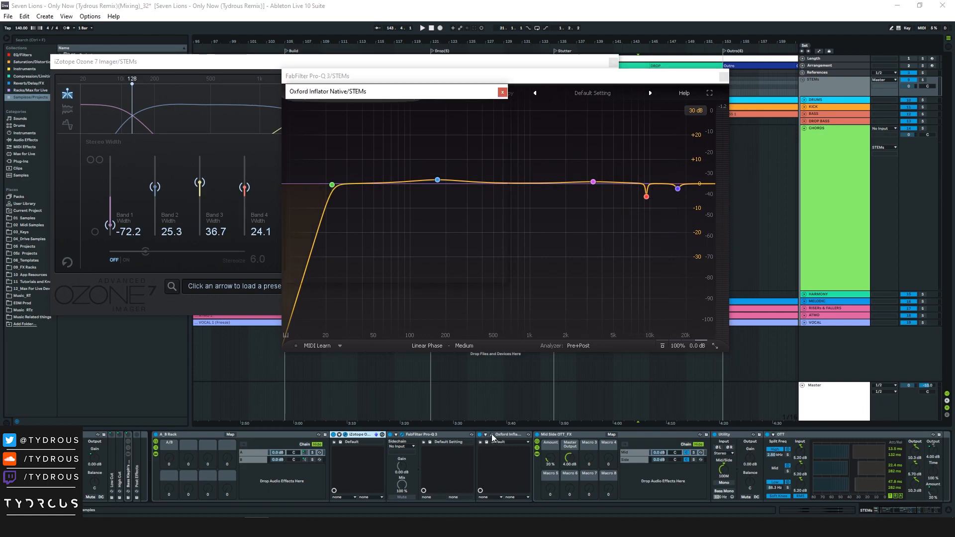
drag(427, 95, 410, 288)
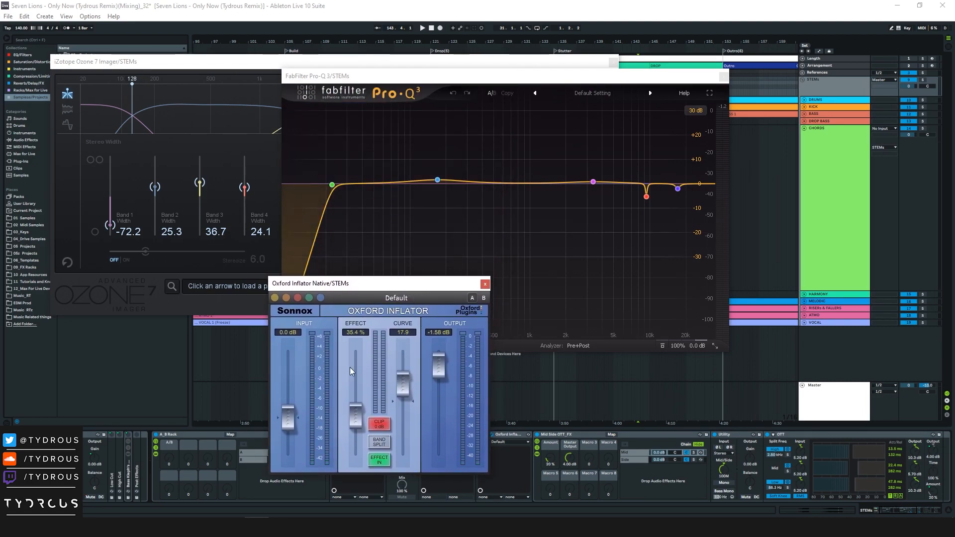
click(485, 284)
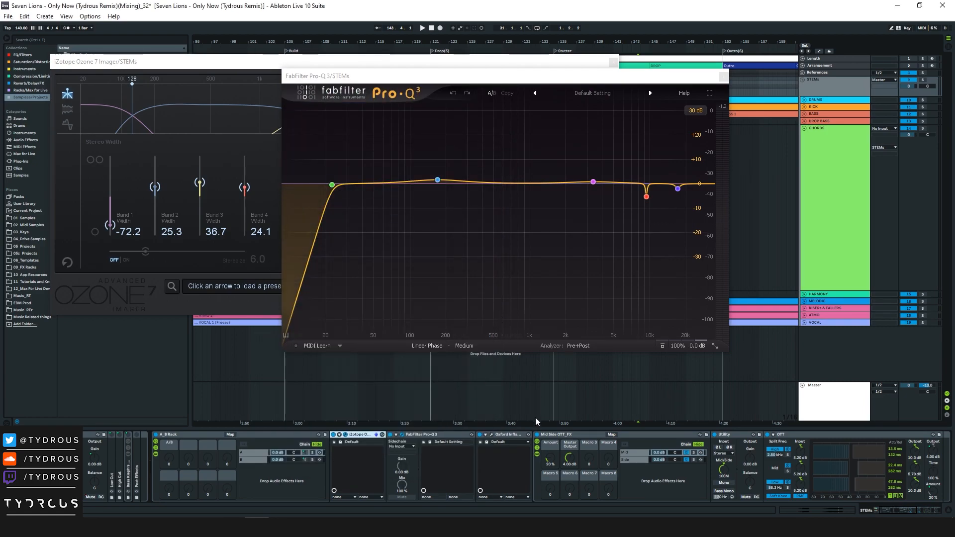
Examine the Mid Side OTT_FX rack on the STEMs group, including its mid and side chains, Utility and OTT devices
click(559, 438)
scroll(641, 470, down, 3)
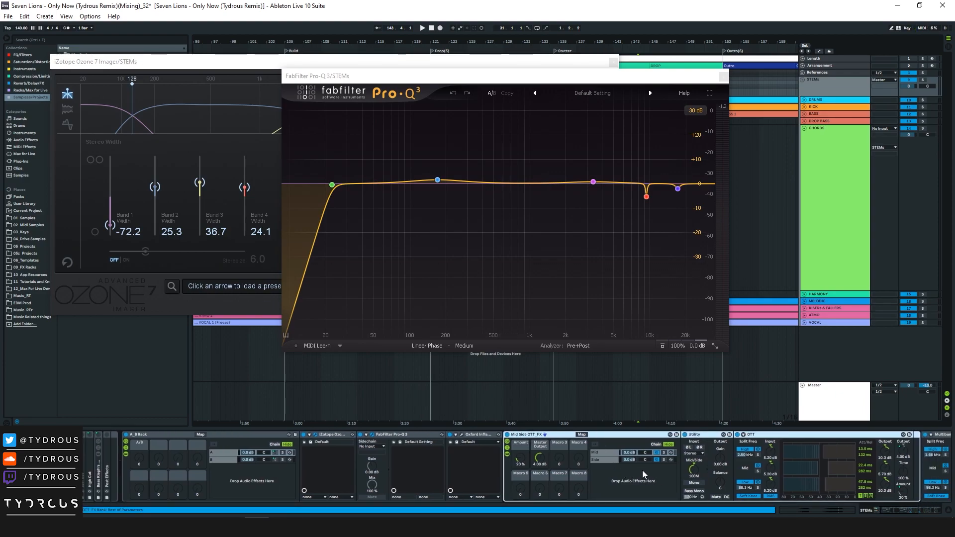
scroll(643, 470, down, 3)
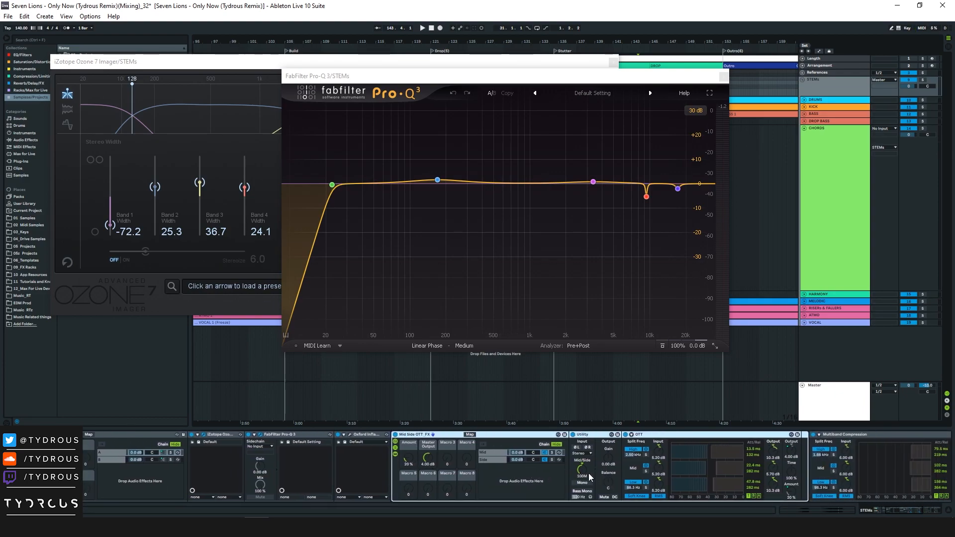
scroll(666, 483, down, 4)
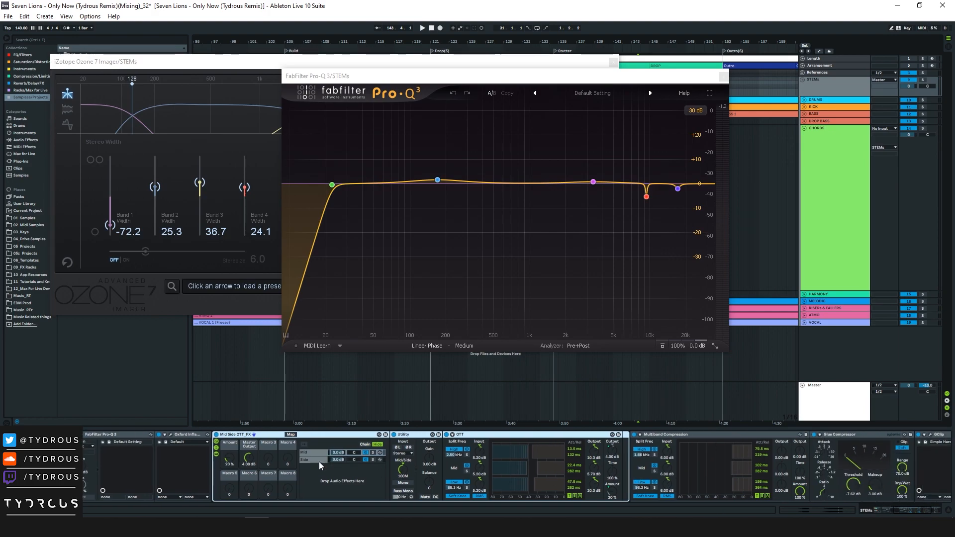
scroll(673, 475, down, 4)
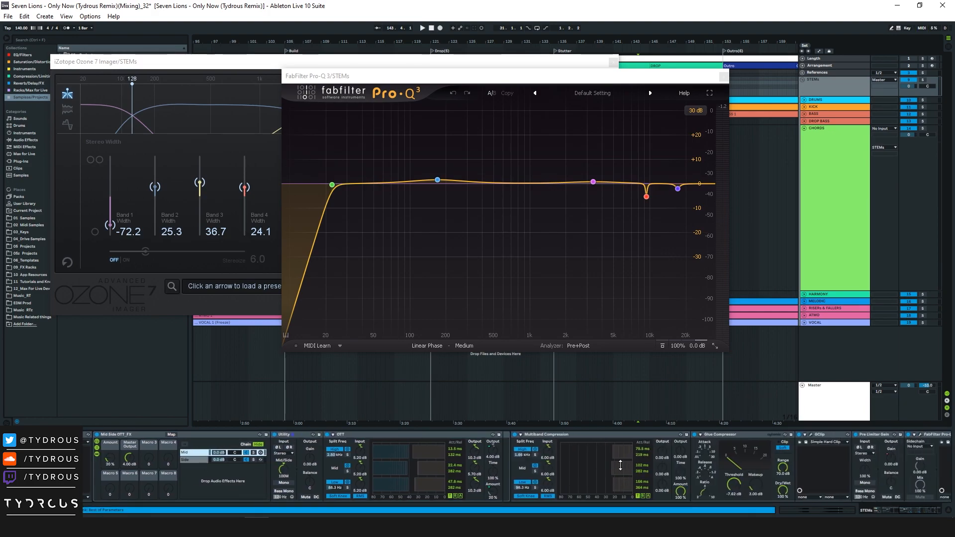
Examine the Multiband Compression and Glue Compressor devices that follow in the STEMs group's chain
click(566, 436)
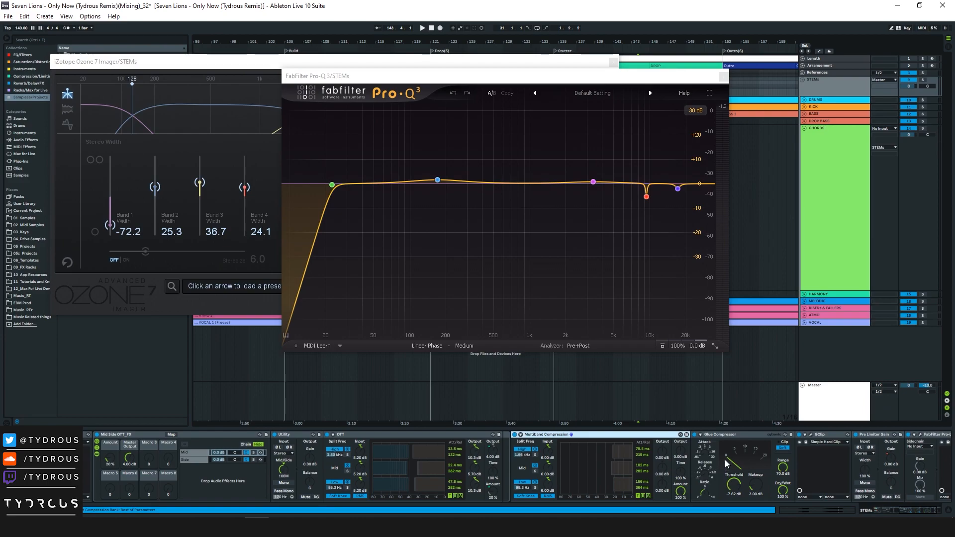
scroll(725, 462, down, 3)
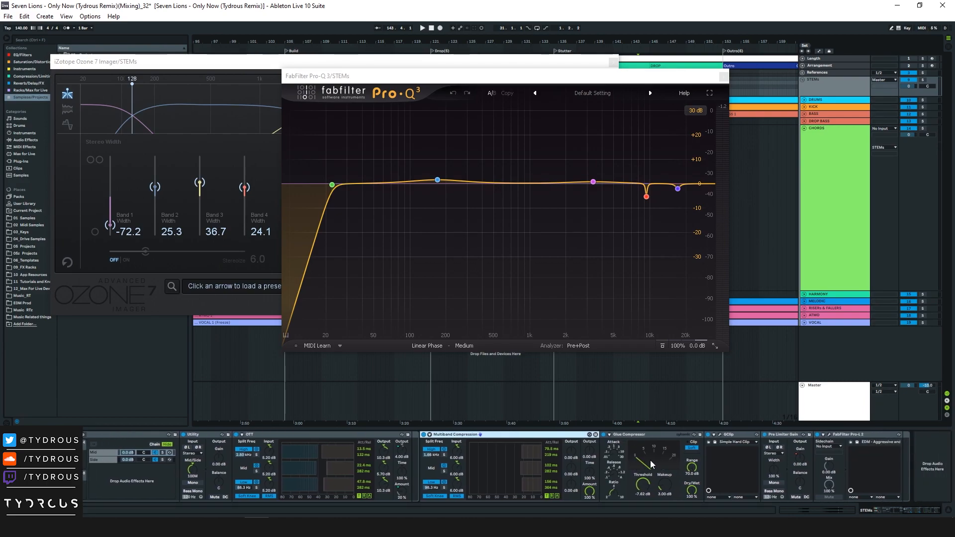
click(635, 436)
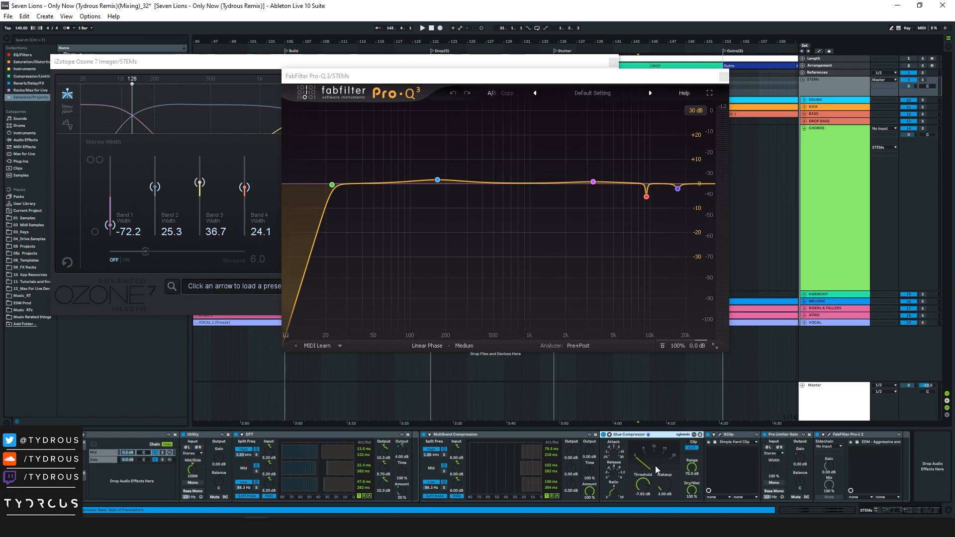
Open GClip on the STEMs group, review it and the Pre Limiter Gain utility, and close the GClip window
click(720, 436)
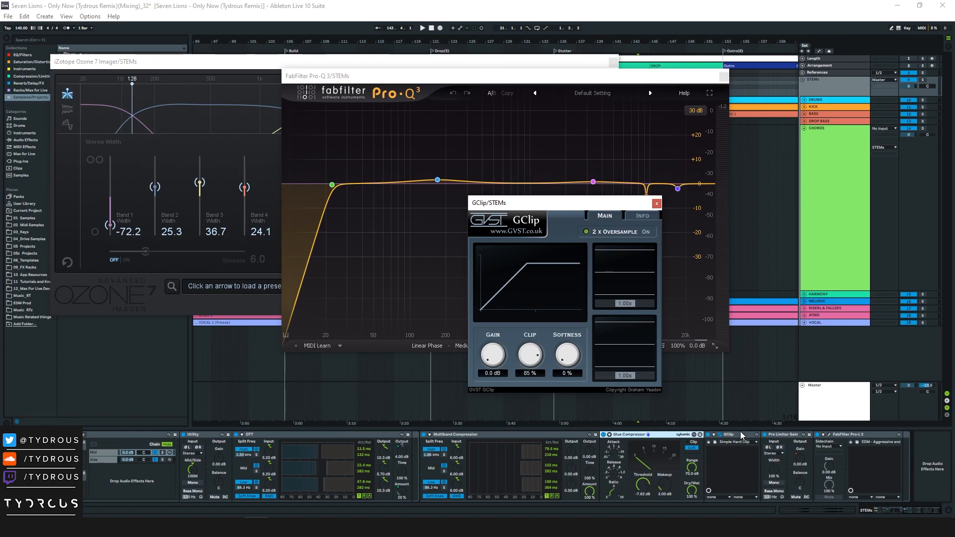
click(772, 435)
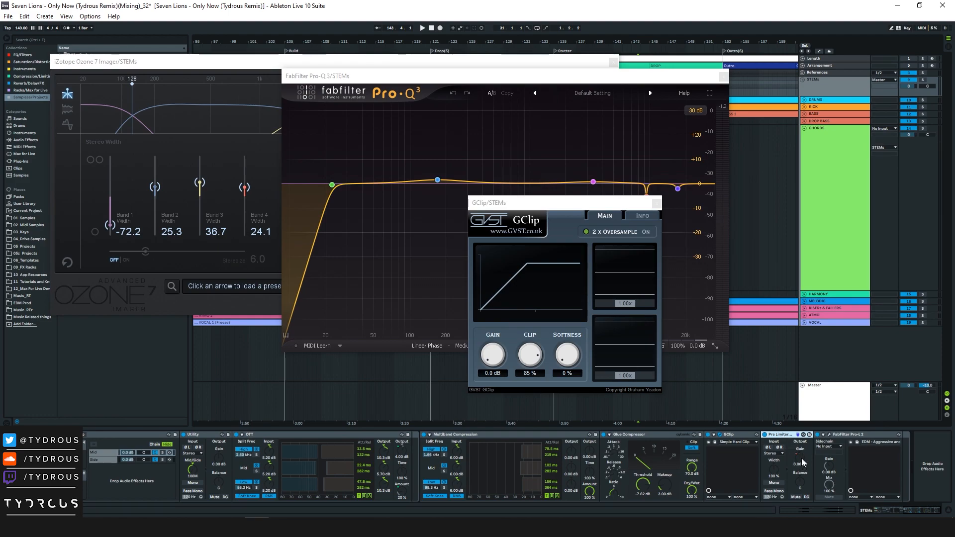
click(656, 203)
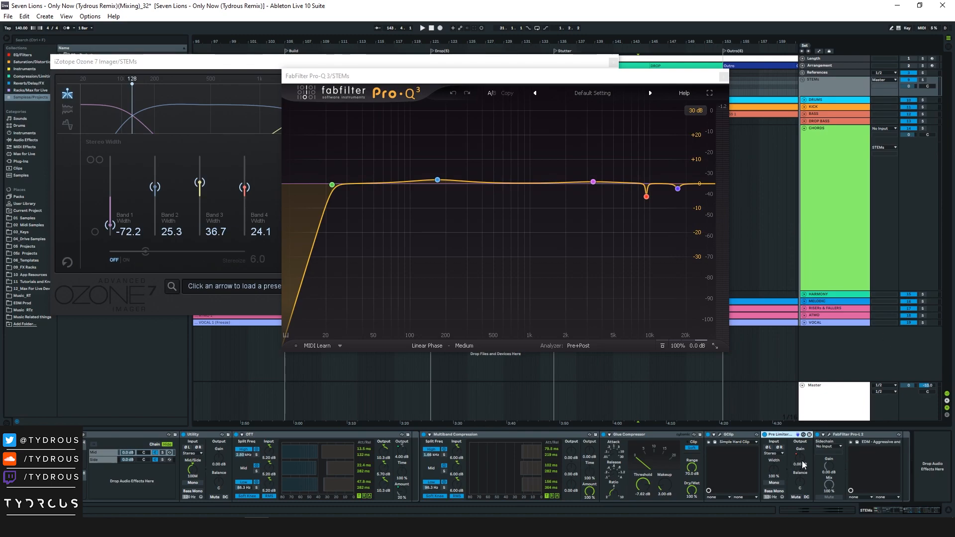
Open FabFilter Pro-L 2 on the STEMs group, examine its gain and limiting settings, and close it
click(829, 435)
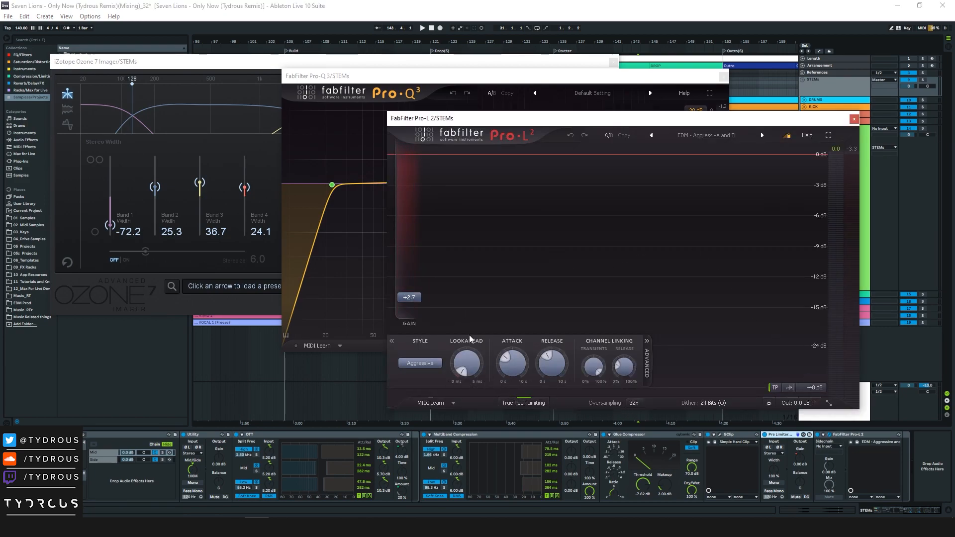
mouse_move(409, 298)
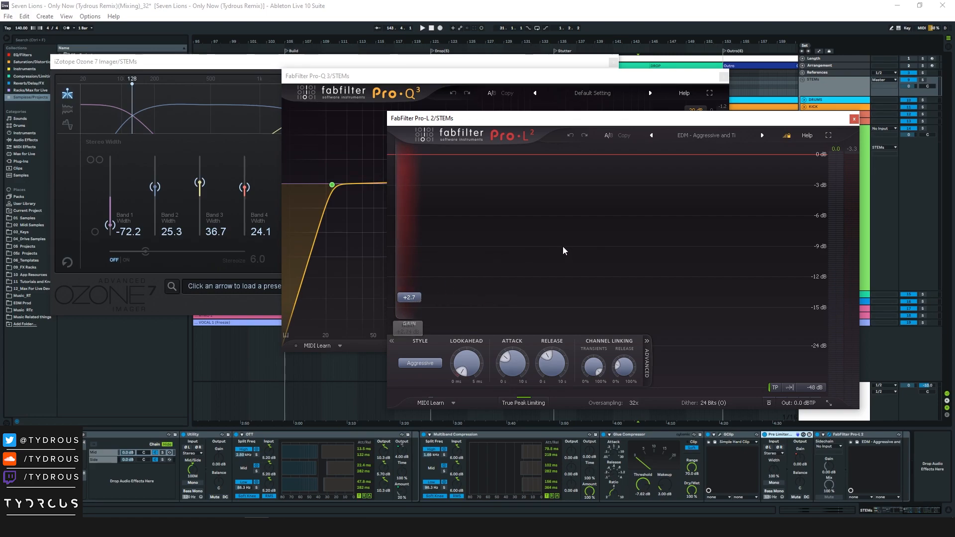
click(854, 118)
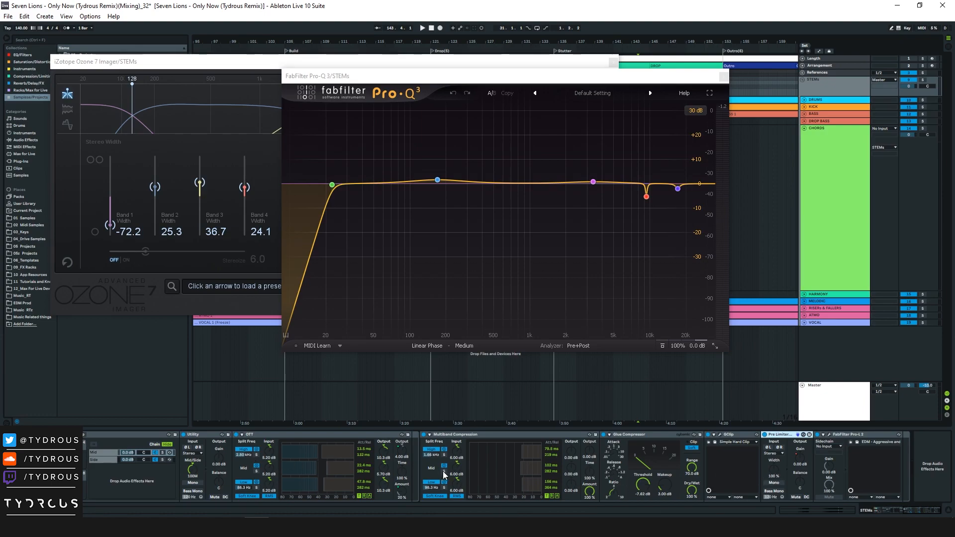
Close the Pro-Q 3 and Ozone 7 Imager windows and show the whole arrangement
scroll(442, 475, up, 3)
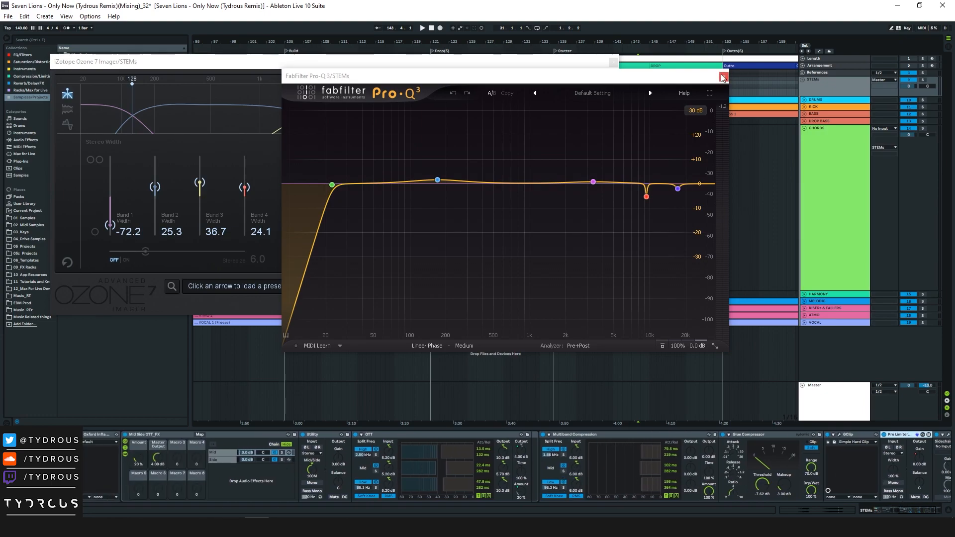
click(723, 76)
click(612, 62)
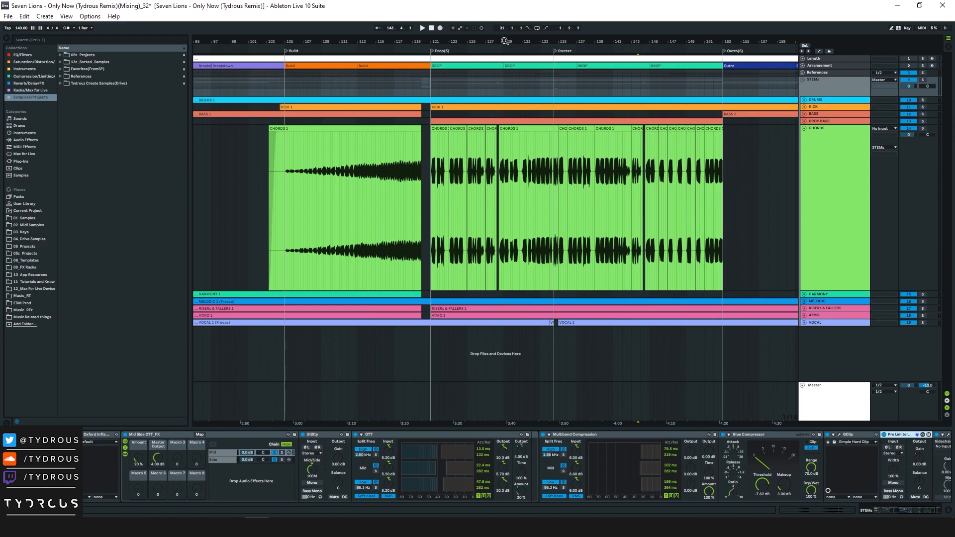
double_click(505, 41)
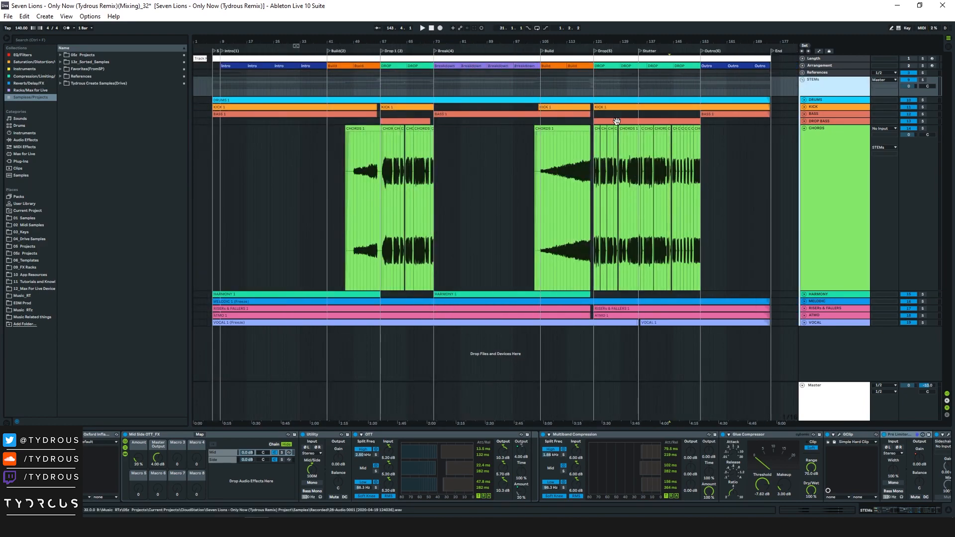
Set the insert position at the start of the Outro on the STEMs group and fold the CHORDS track
click(701, 88)
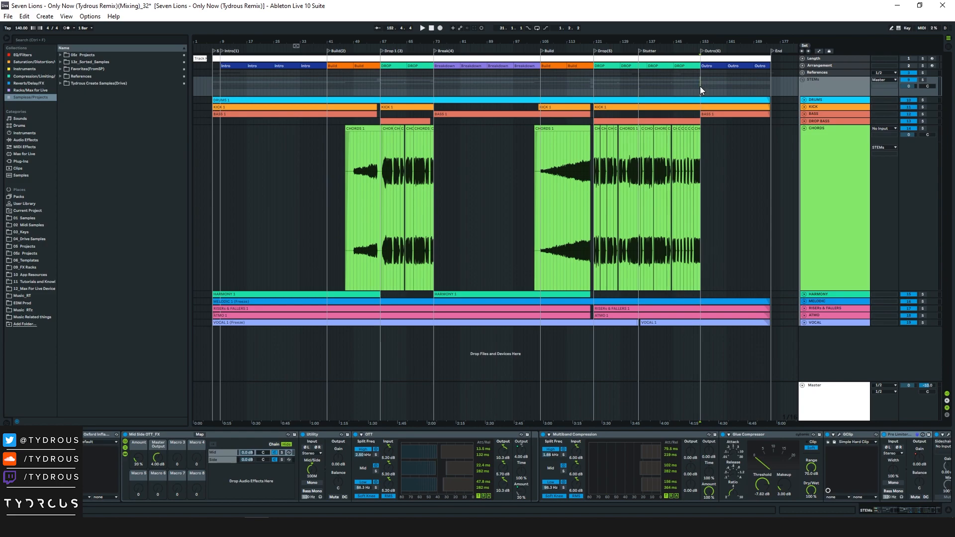
drag(724, 42, 701, 33)
click(808, 128)
click(805, 129)
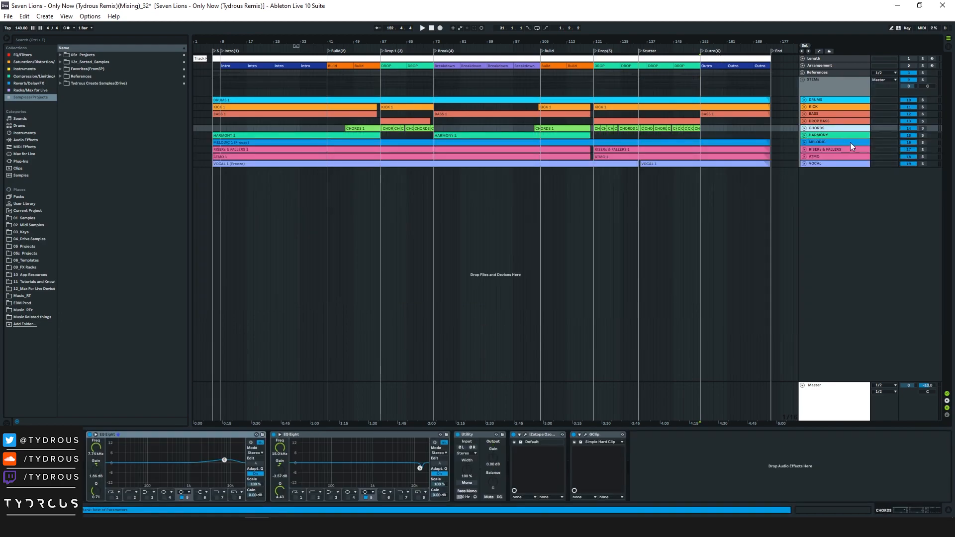
Select the DRUMS track and play the arrangement from the Outro marker, with the outro section enlarged
click(818, 100)
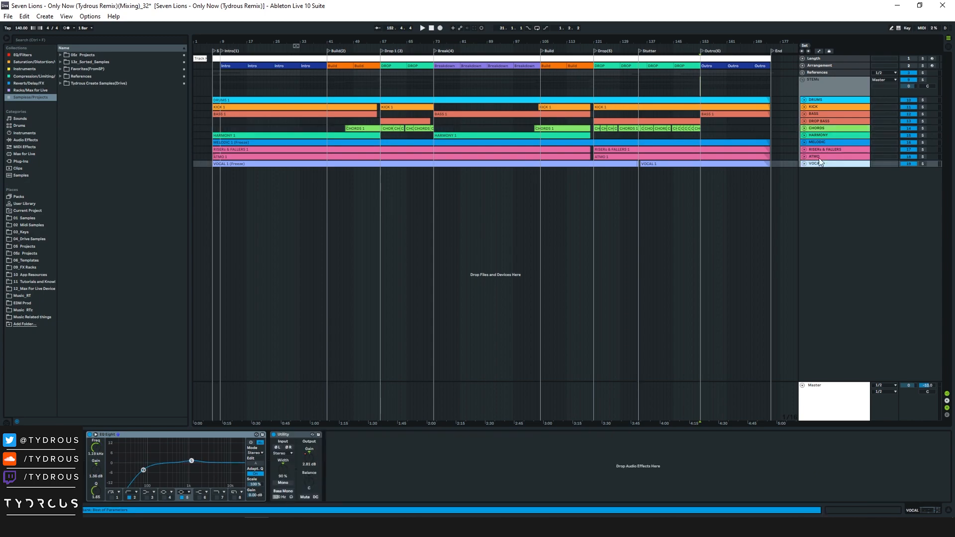
click(701, 51)
key(space)
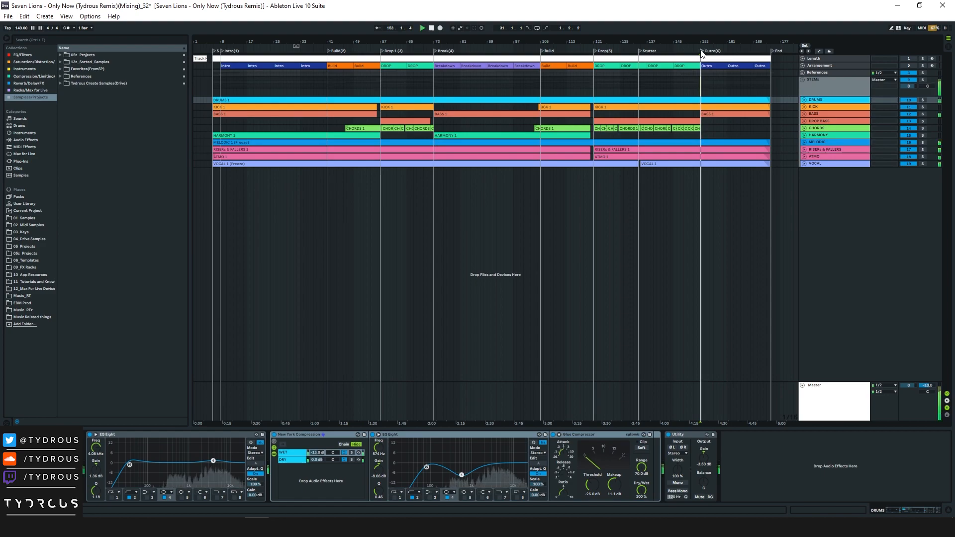
mouse_move(717, 39)
mouse_down()
mouse_move(709, 62)
mouse_move(607, 81)
mouse_up()
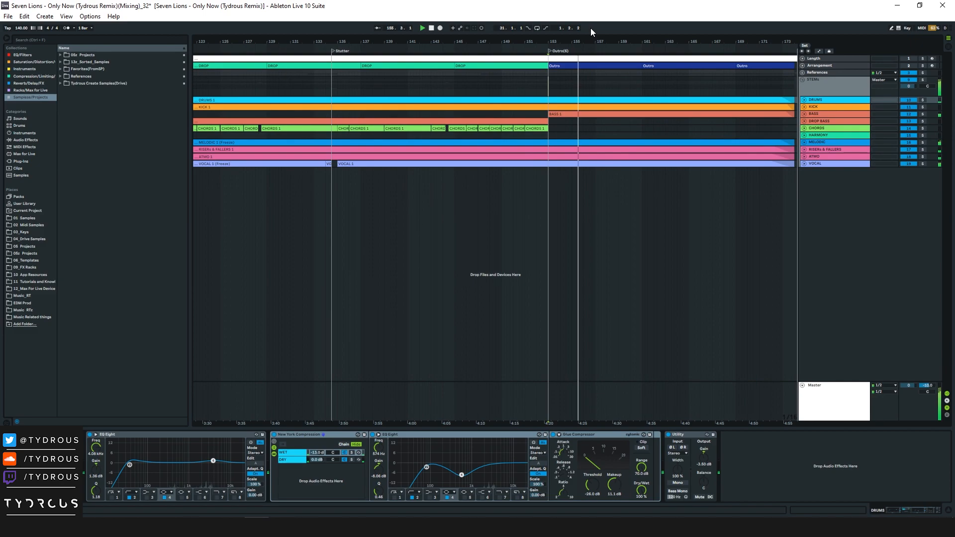